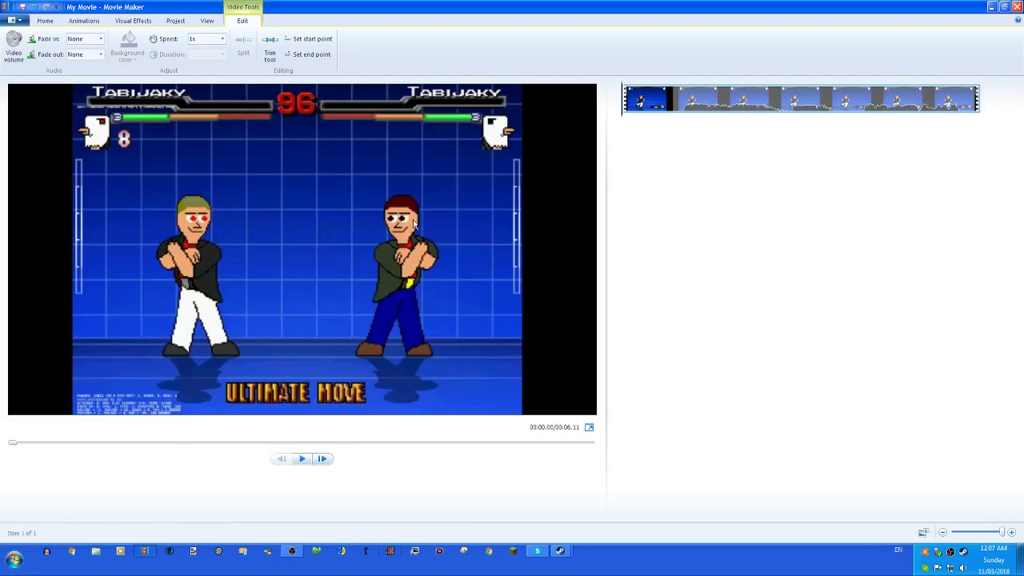
- Switch to the Home ribbon to show the tools for adding media
left_click(45, 20)
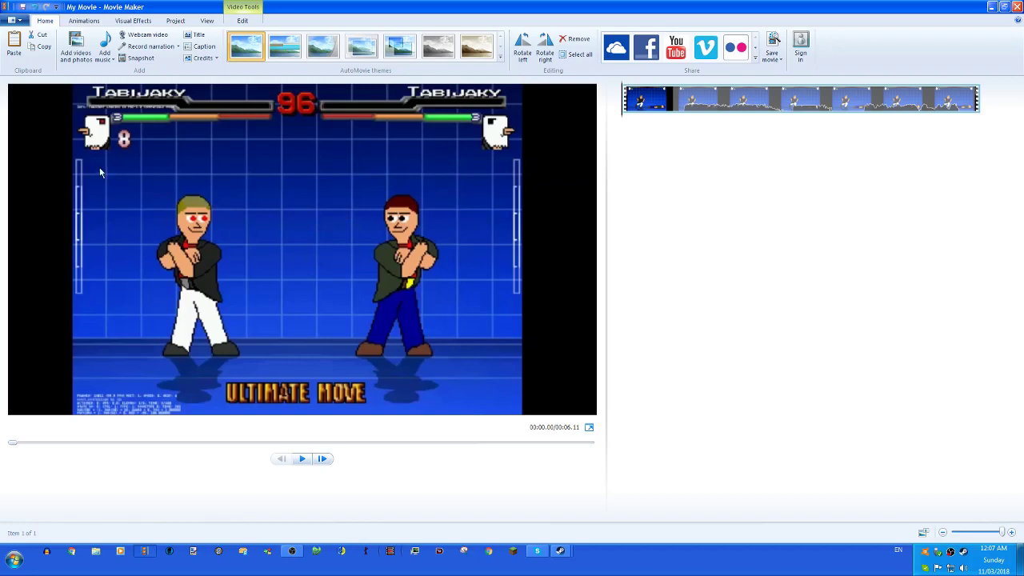
- Add the BUTTERFLY track from PERFECT sound > Music at the current point
left_click(104, 58)
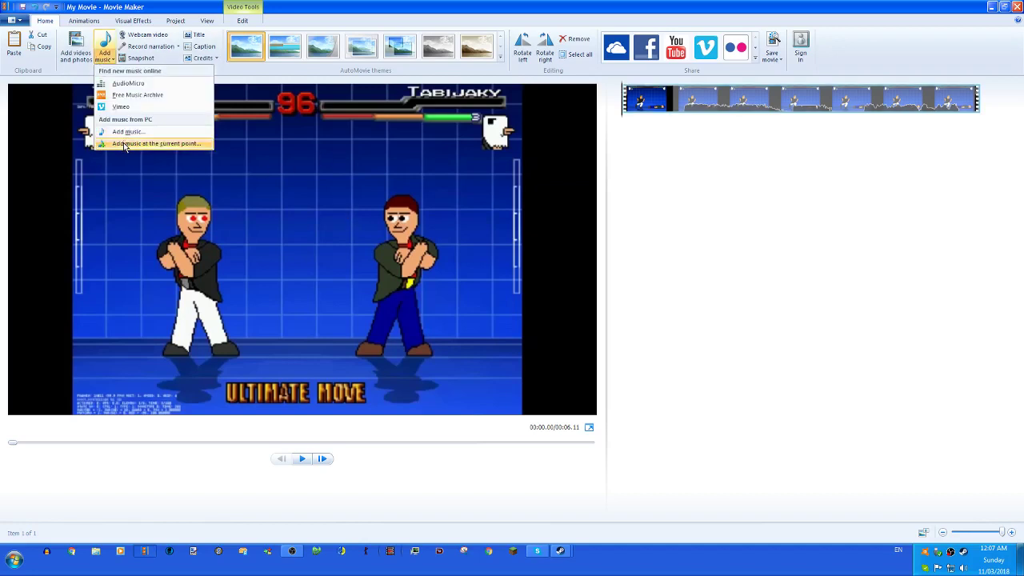
left_click(125, 144)
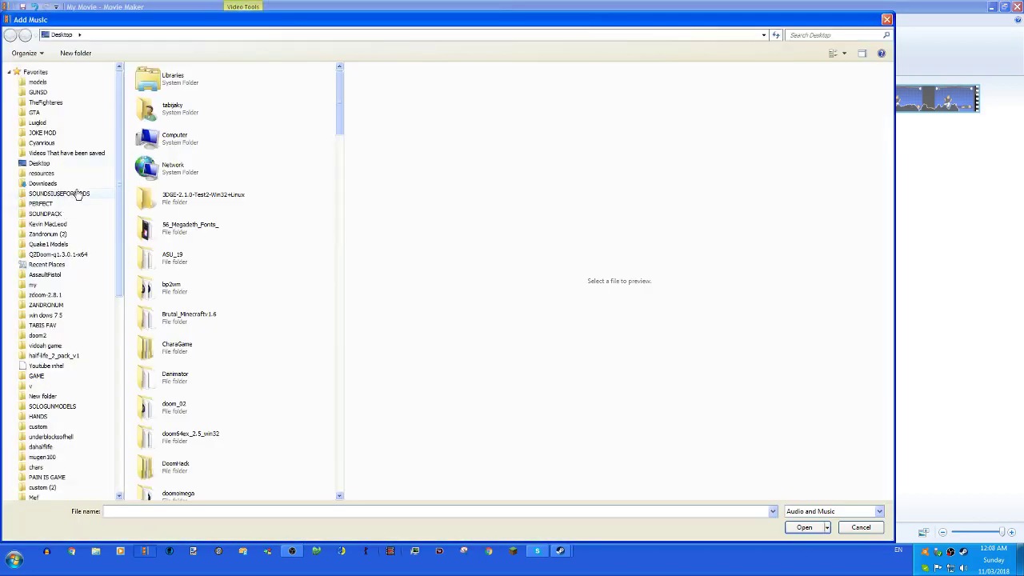
left_click(60, 206)
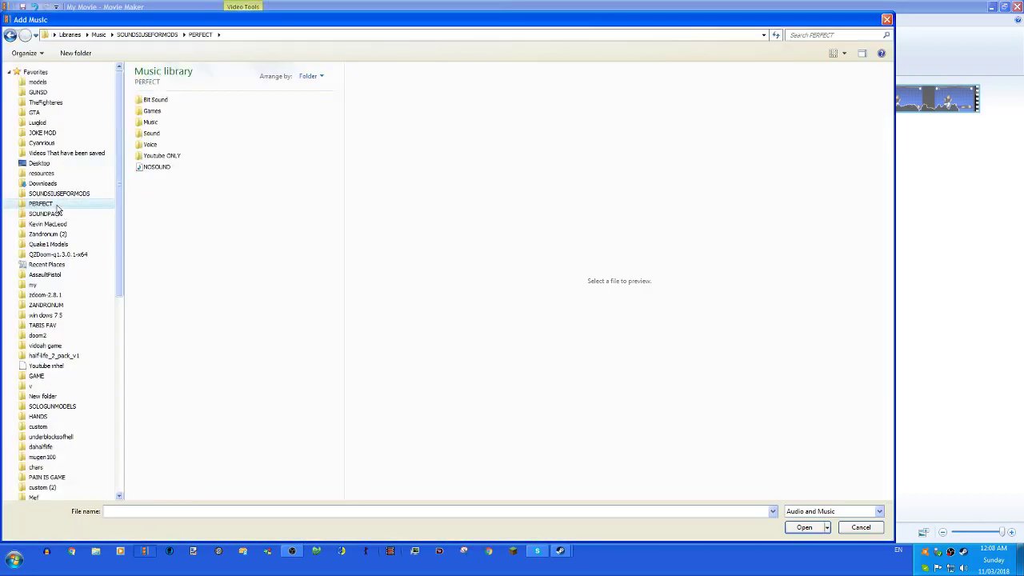
double_click(150, 121)
double_click(156, 121)
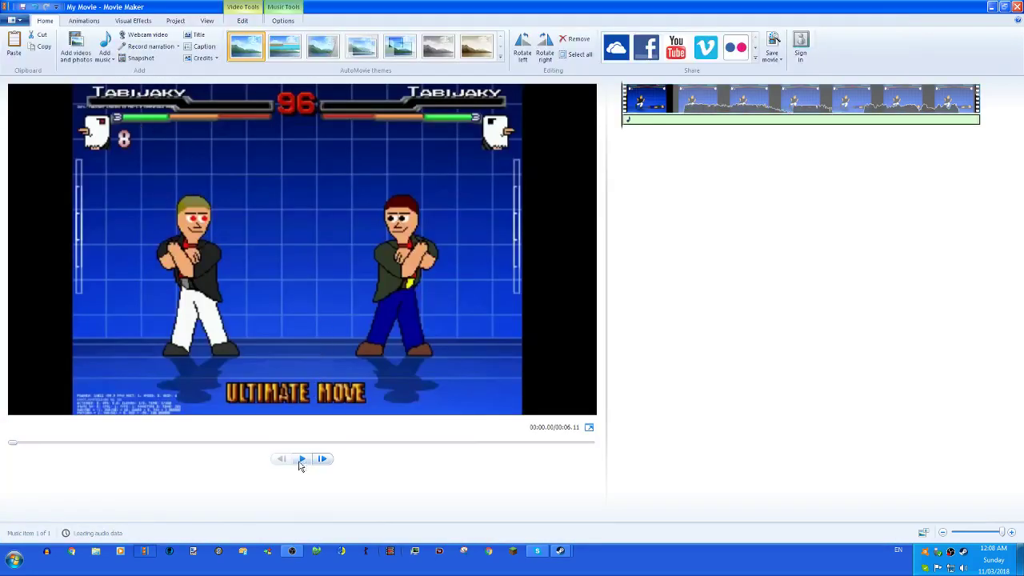
- Select the video clip and add a track from the composer's music library beneath it
left_click(658, 128)
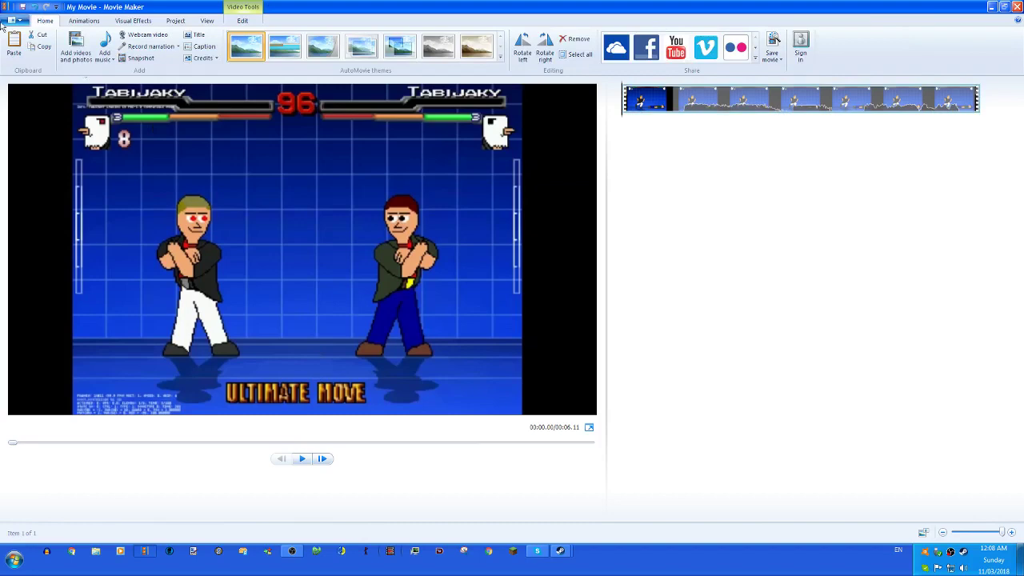
left_click(105, 58)
left_click(144, 144)
left_click_drag(119, 241, 126, 113)
left_click(56, 189)
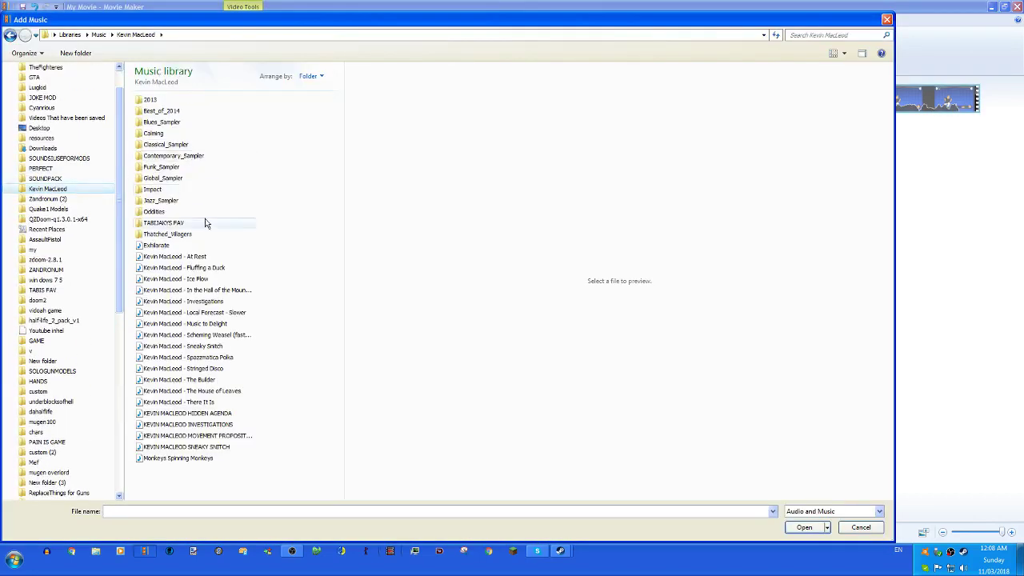
double_click(197, 280)
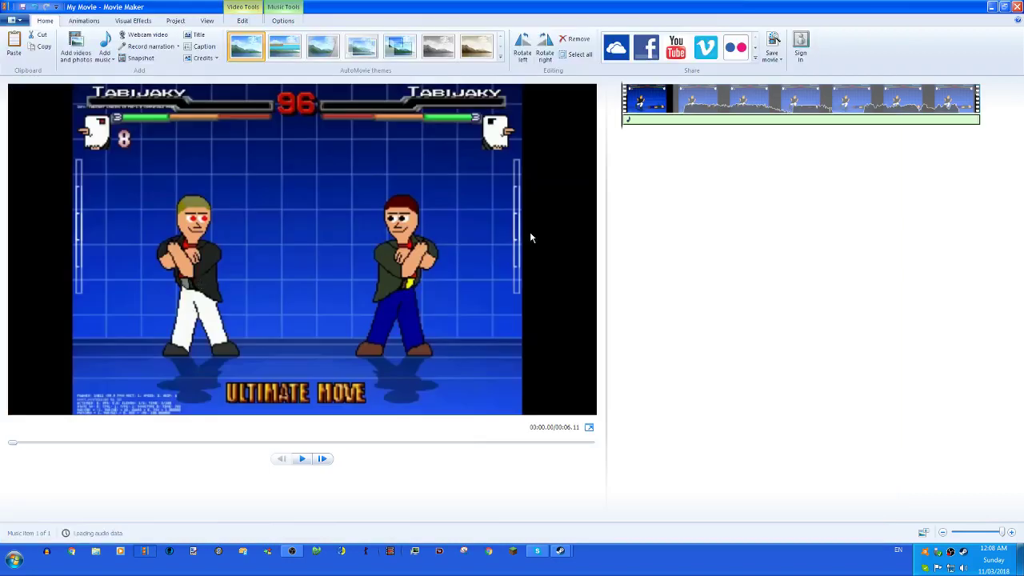
- Preview the clip with music, pausing and frame-stepping to about 00:00.93
left_click(298, 463)
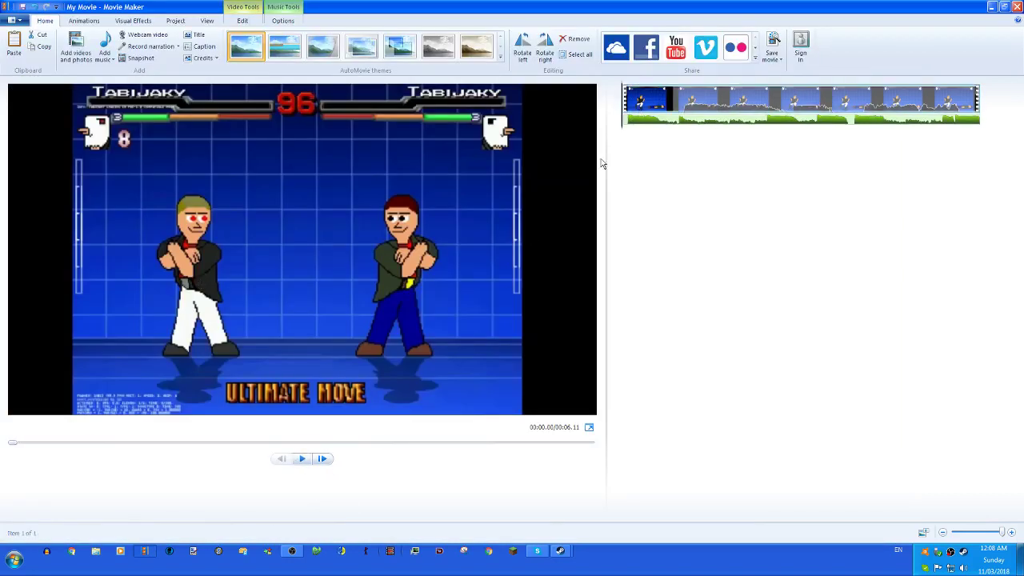
left_click(302, 463)
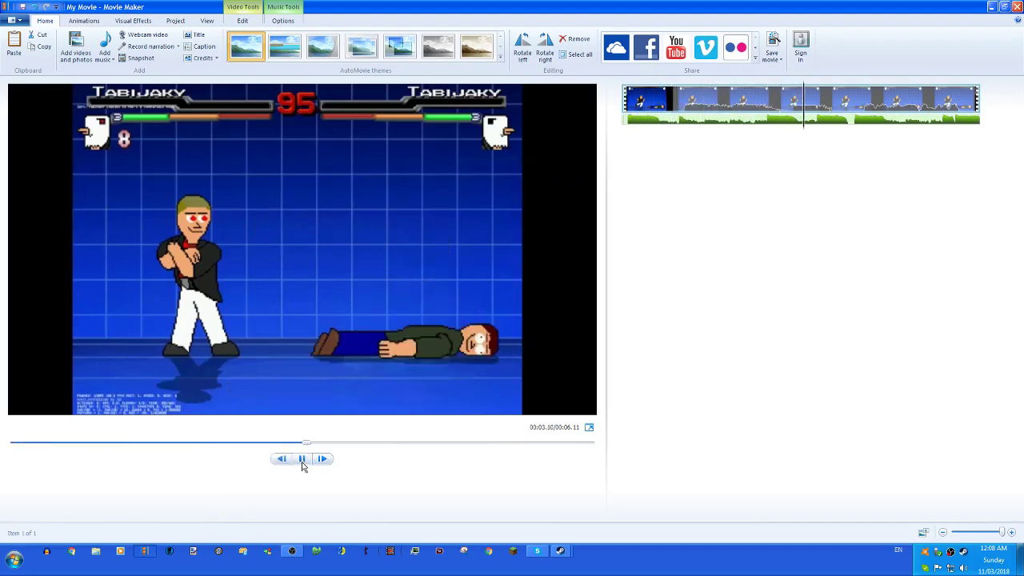
left_click(303, 463)
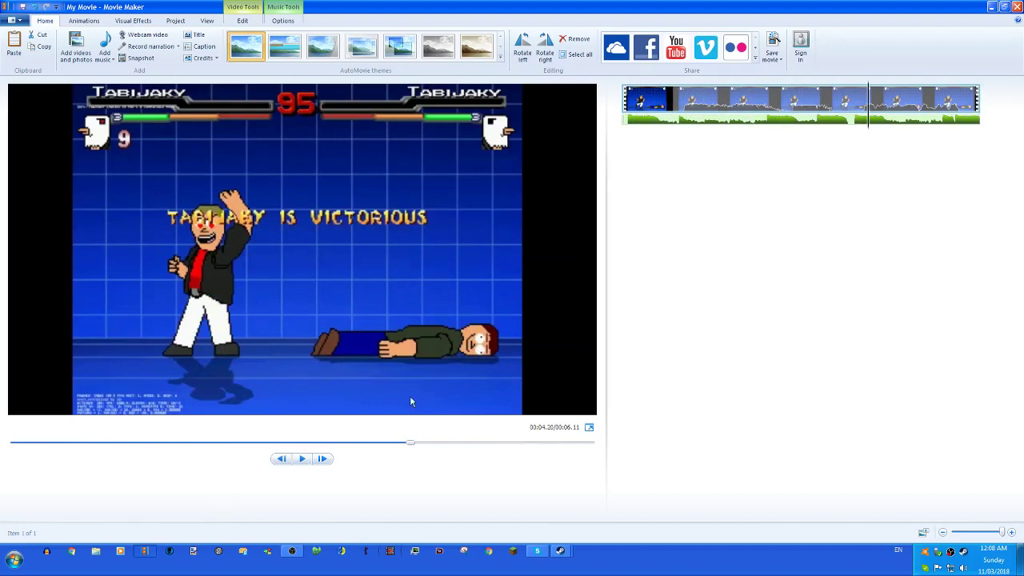
left_click(282, 459)
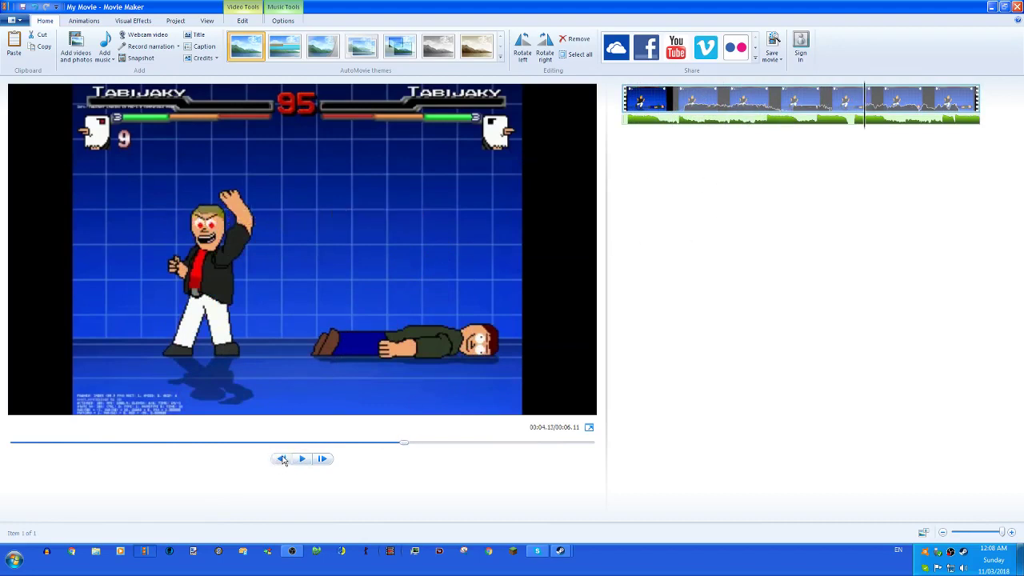
left_click(639, 122)
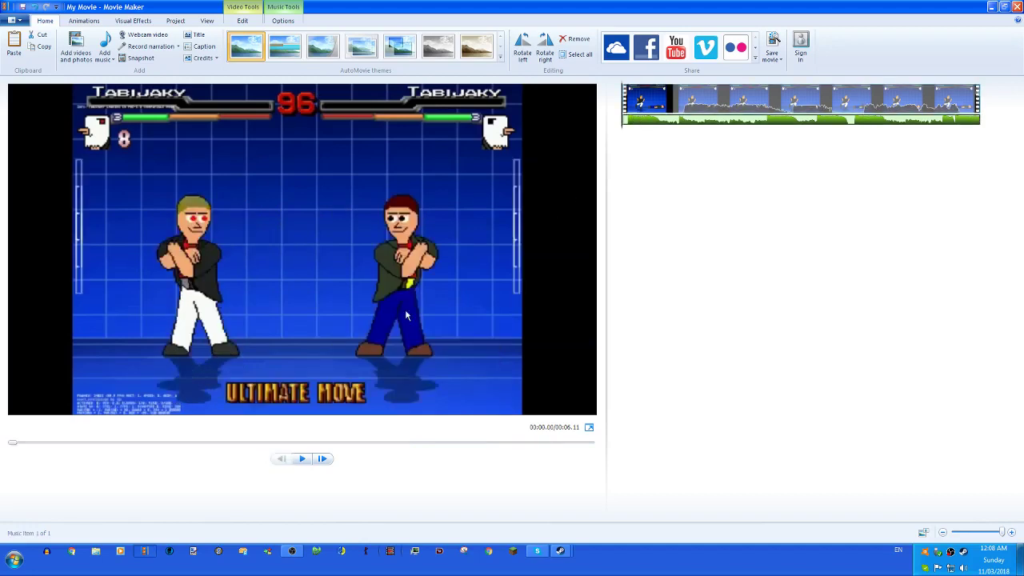
left_click(302, 459)
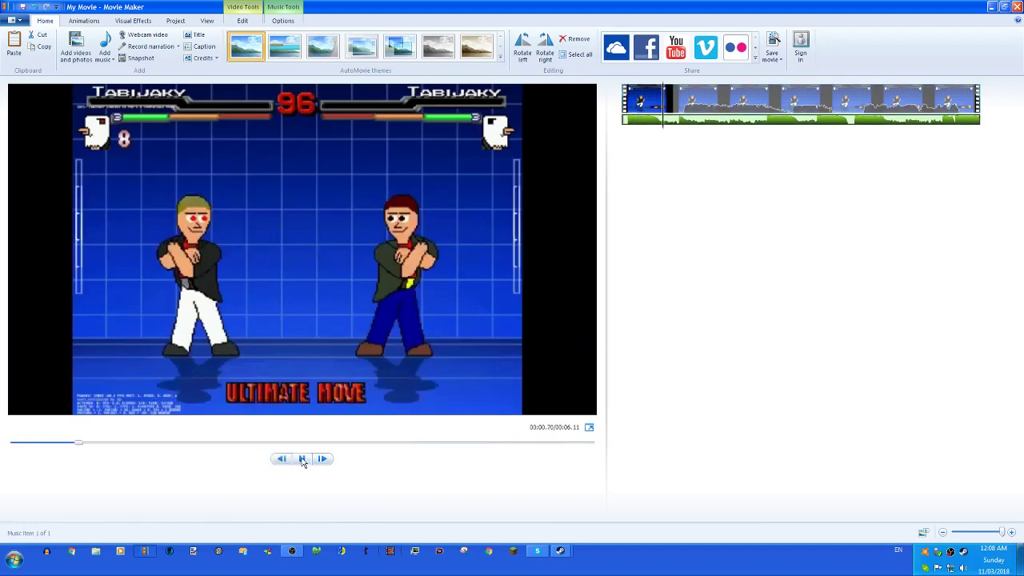
left_click(303, 459)
left_click(282, 459)
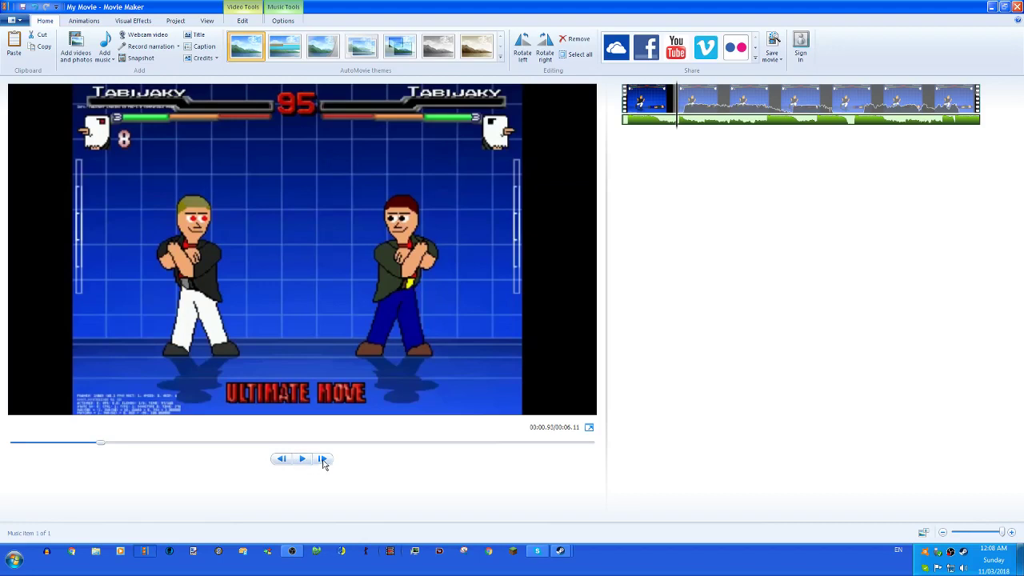
- Set the music's end point at the preview position, undoing and redoing the changes
left_click(284, 20)
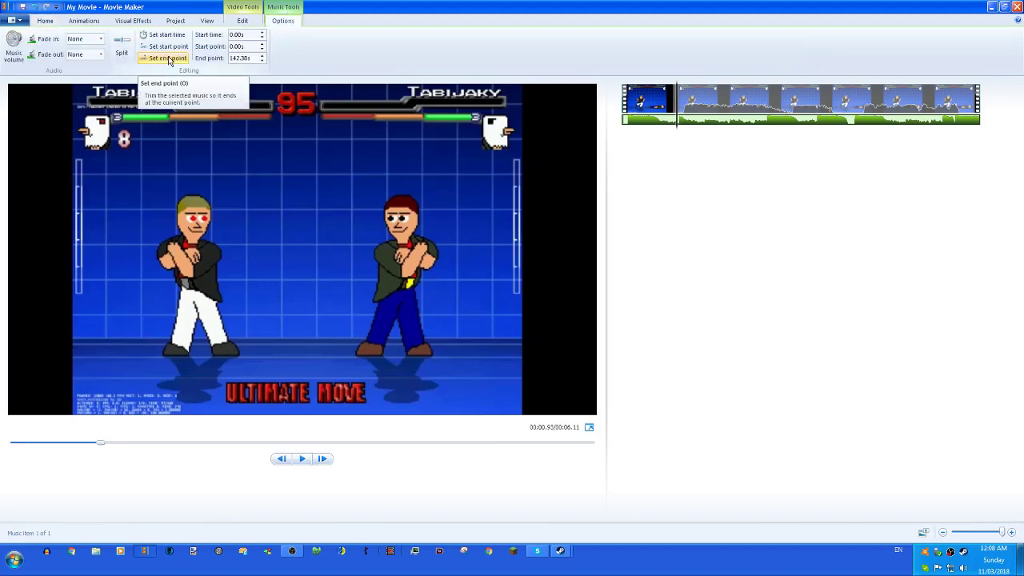
left_click(45, 20)
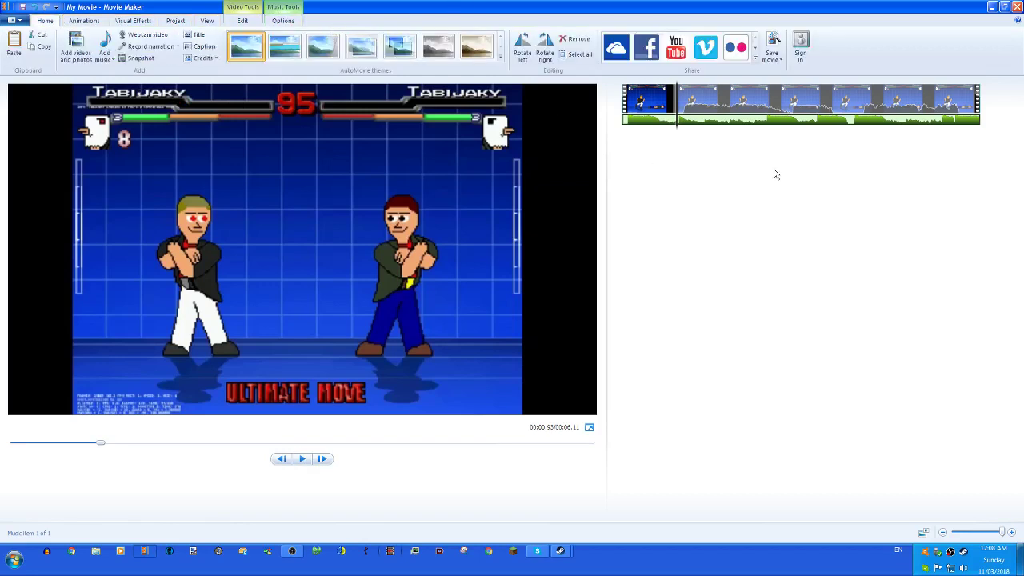
left_click(284, 21)
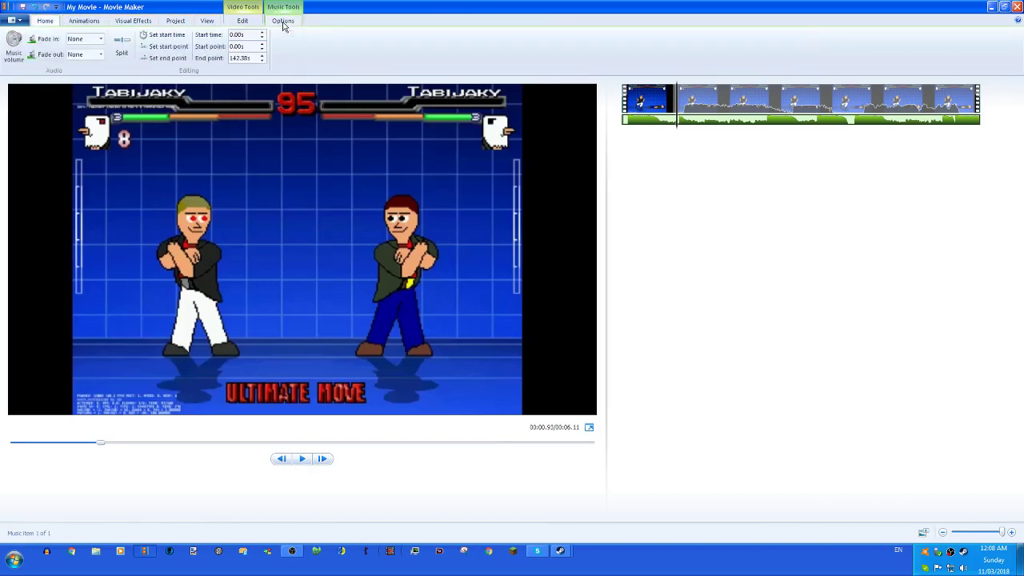
left_click(174, 62)
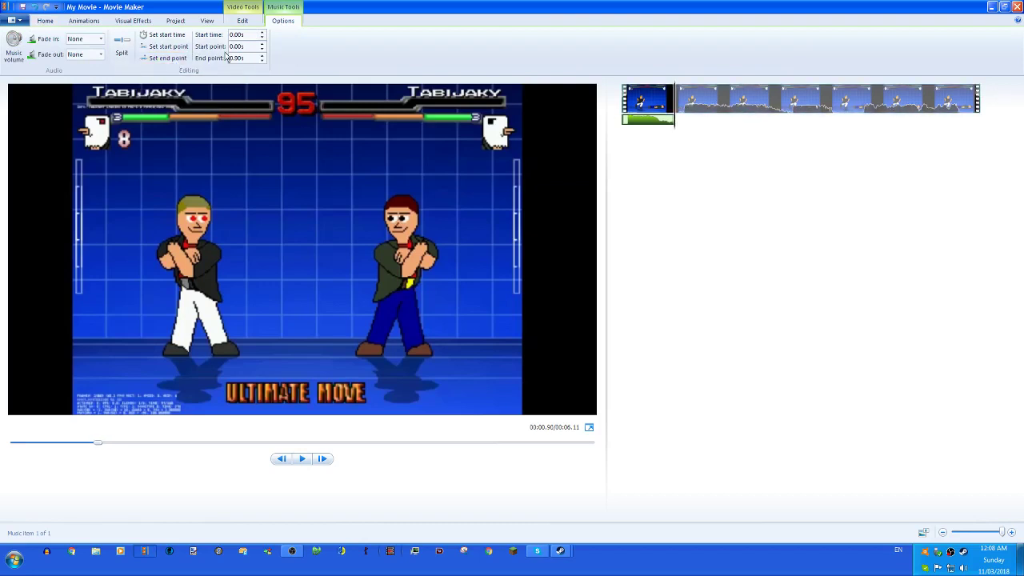
key("ctrl+z")
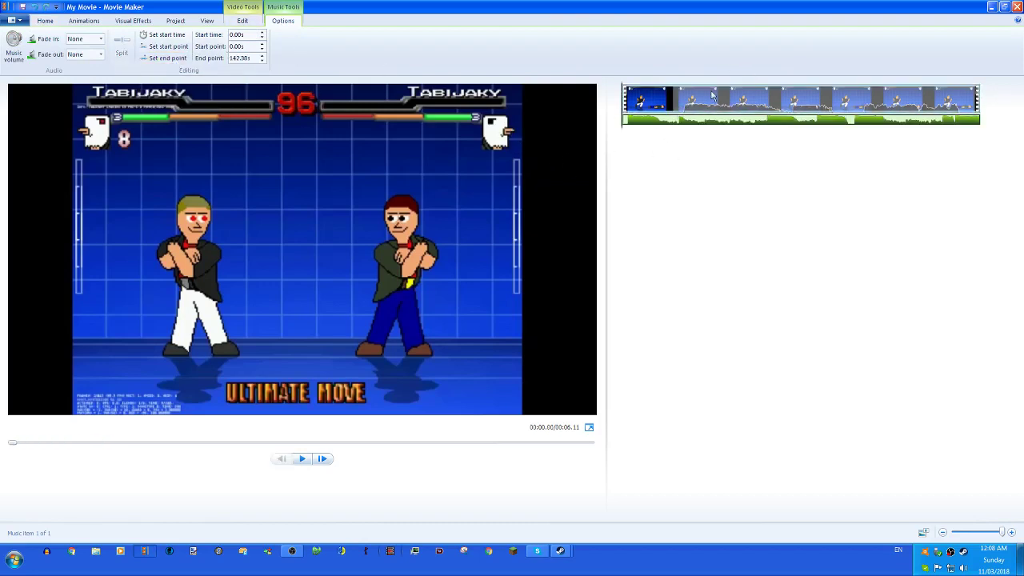
key("ctrl+z")
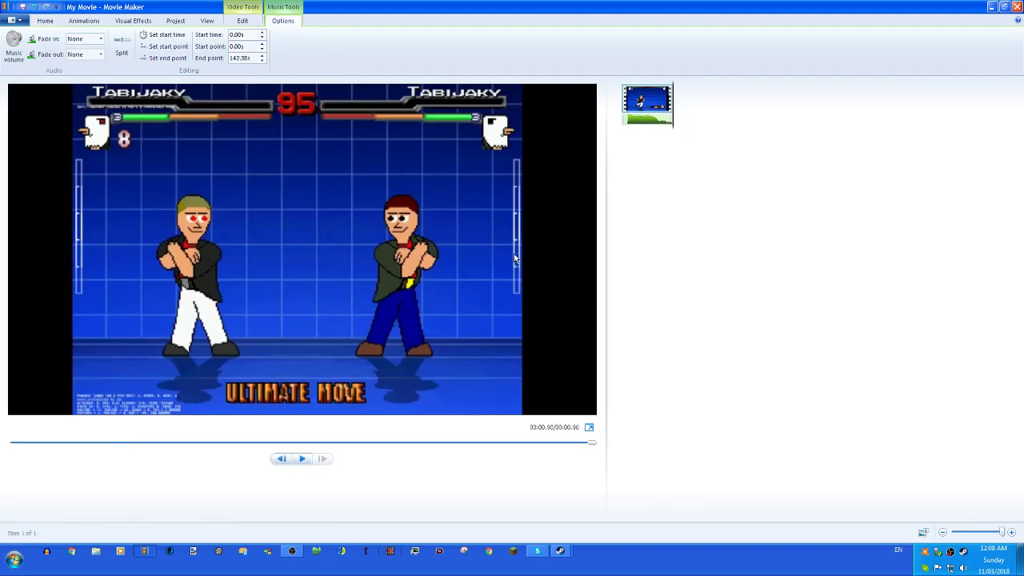
key("ctrl+y")
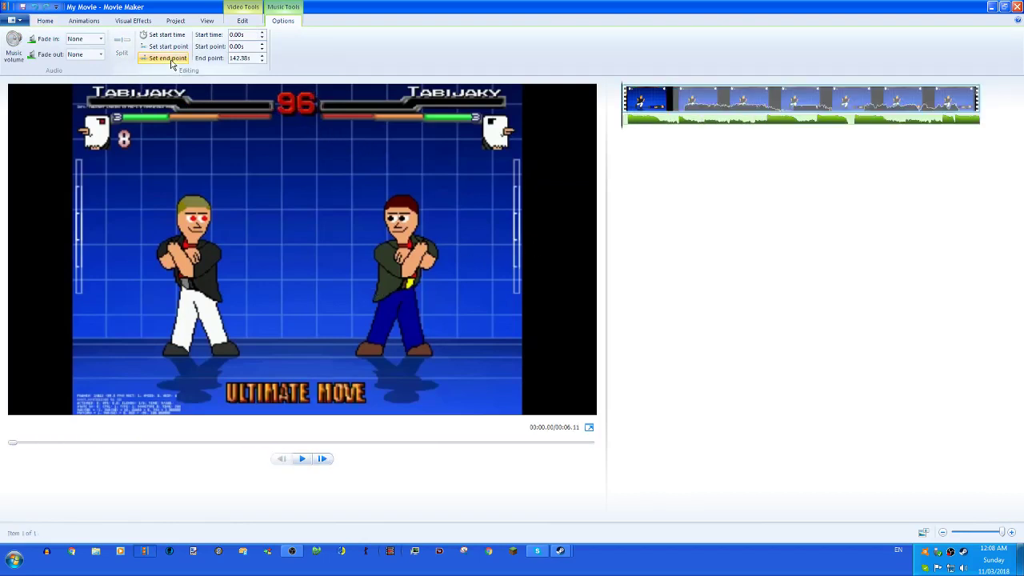
key("ctrl+z")
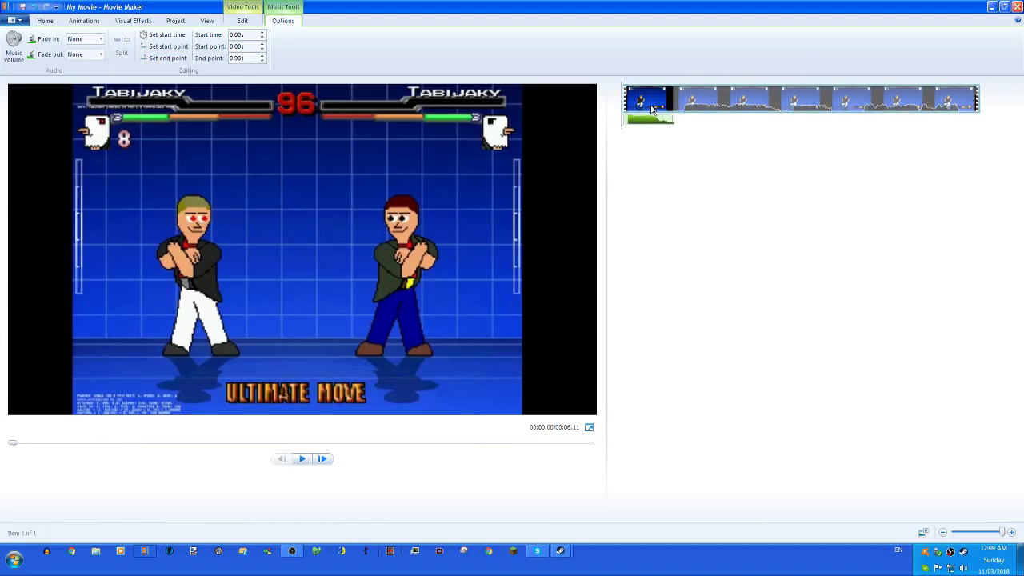
- Set the music's start point one frame later, then preview the 0.07–0.90 s trim
left_click(301, 460)
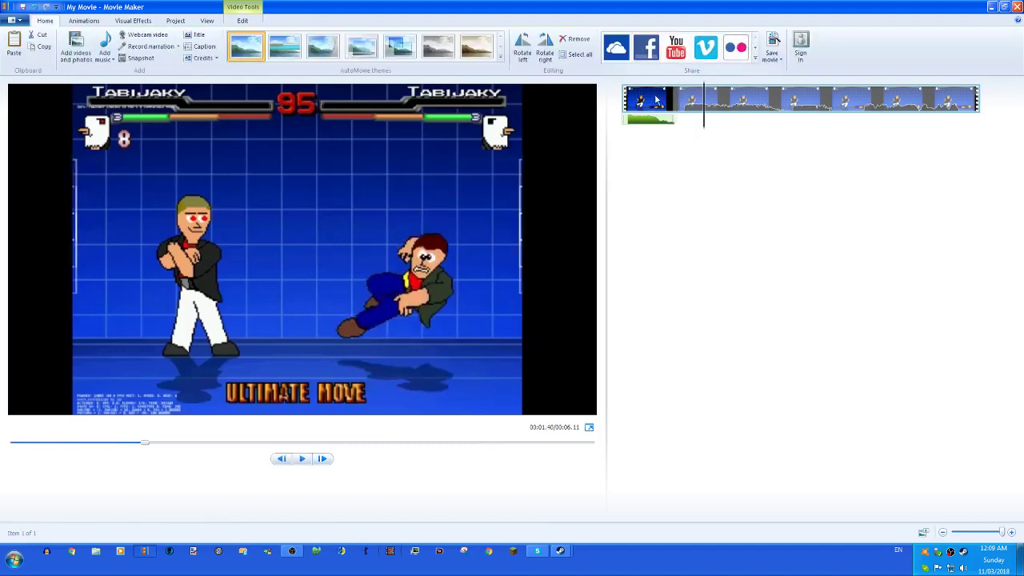
left_click(646, 120)
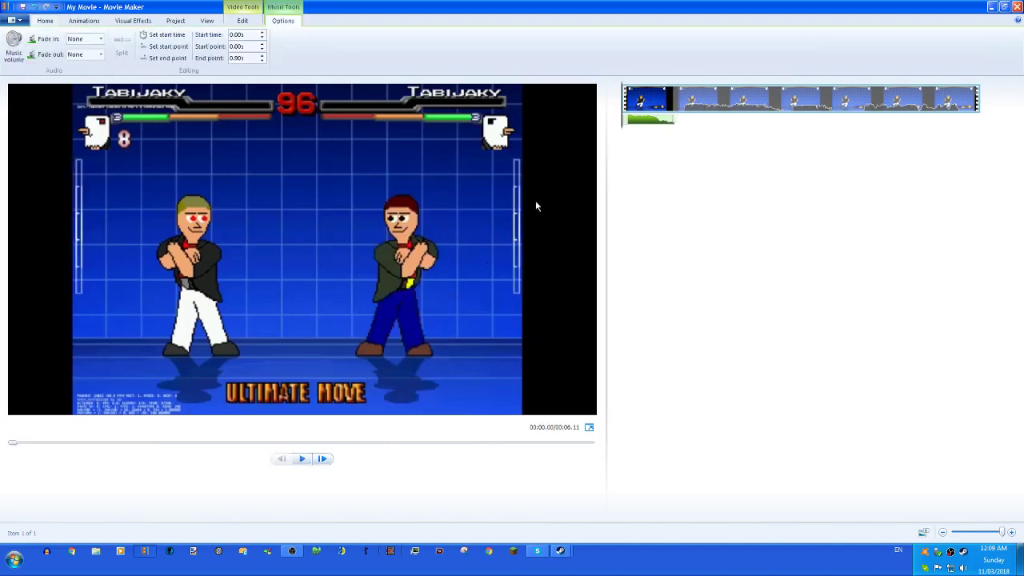
left_click(321, 460)
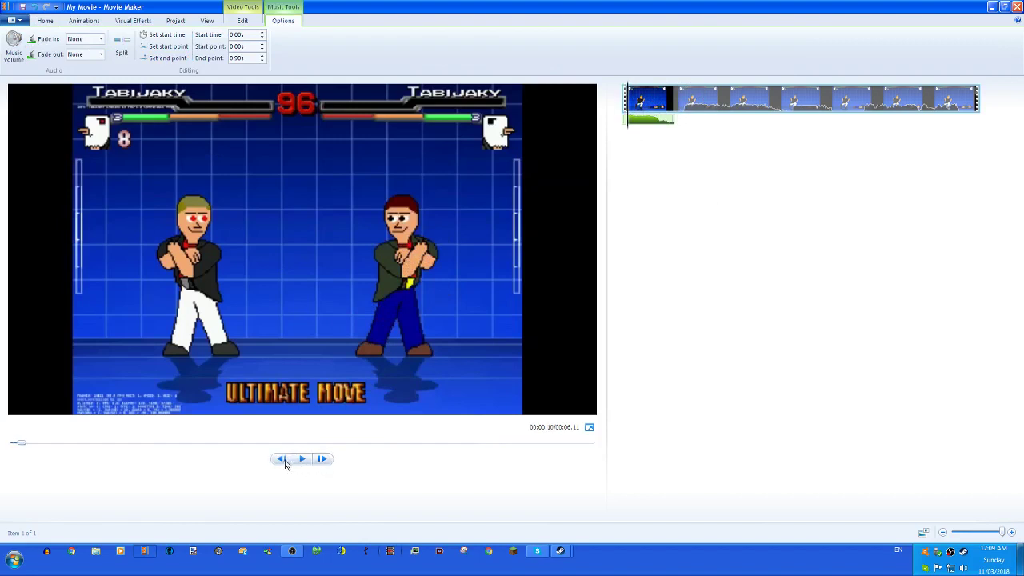
left_click(177, 49)
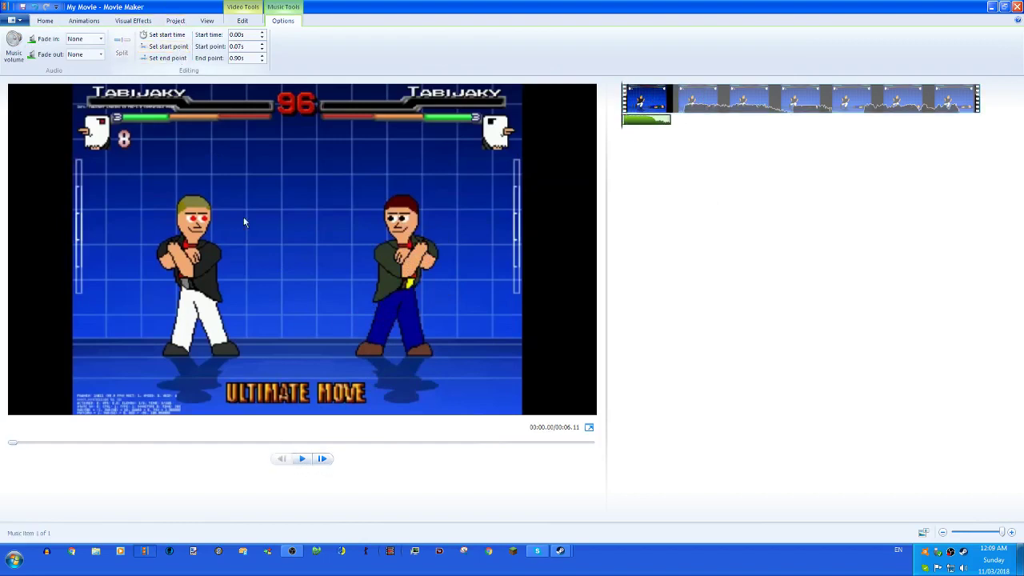
left_click(302, 459)
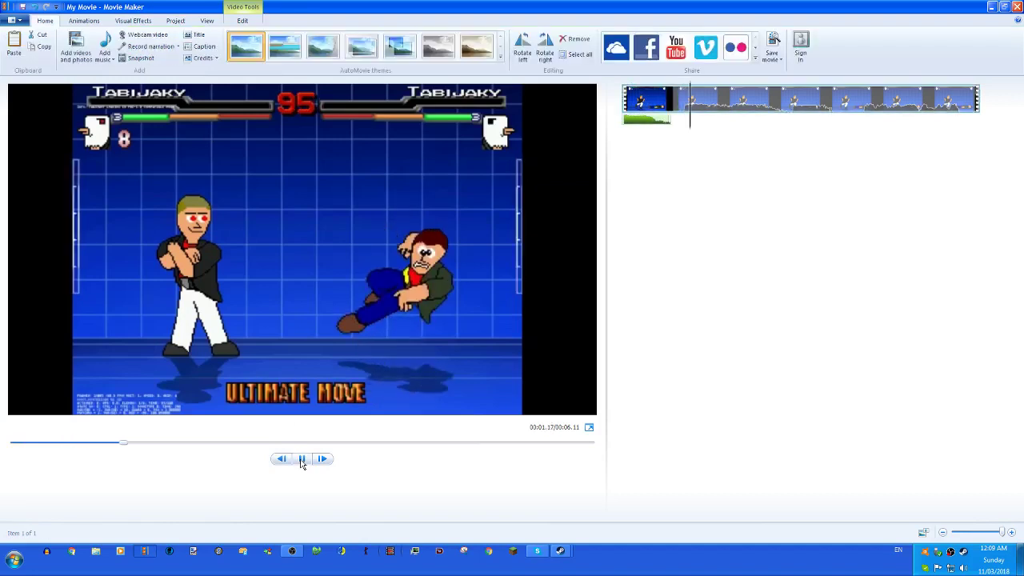
left_click(301, 459)
left_click(303, 459)
- Give the music track a slow fade-out
left_click(655, 119)
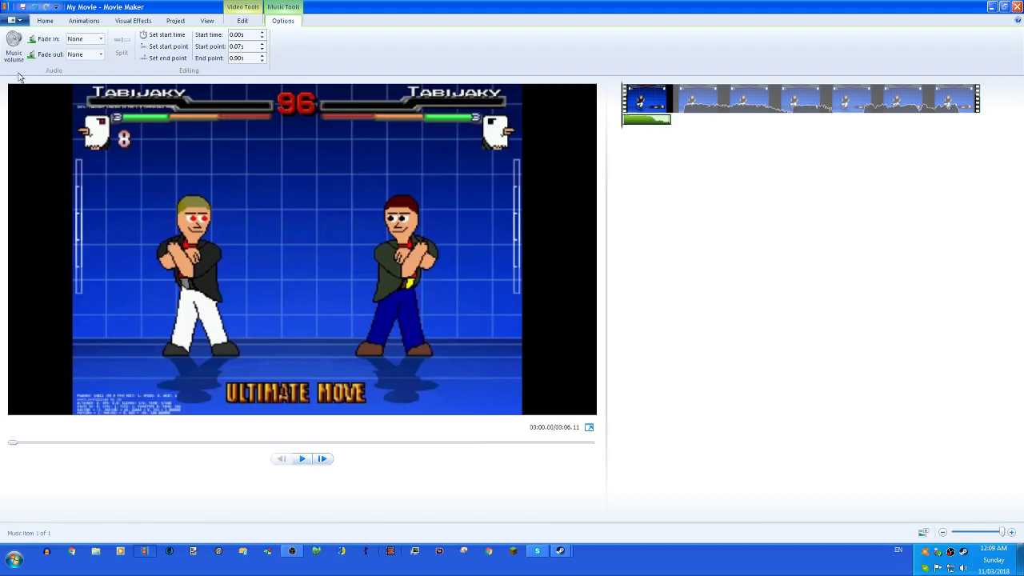
left_click(100, 55)
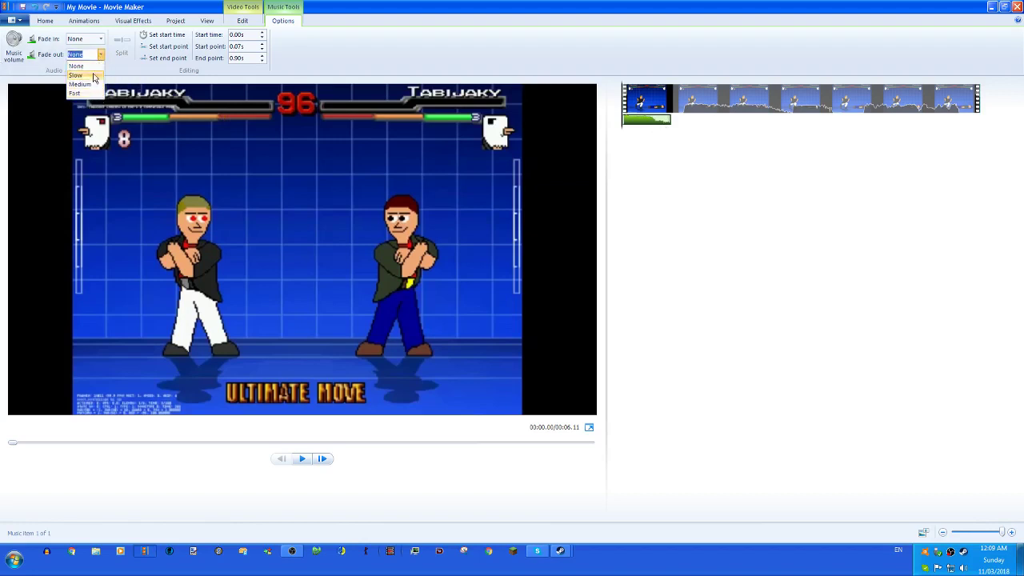
left_click(94, 75)
- Preview the fade and select the music clip for removal
left_click(302, 459)
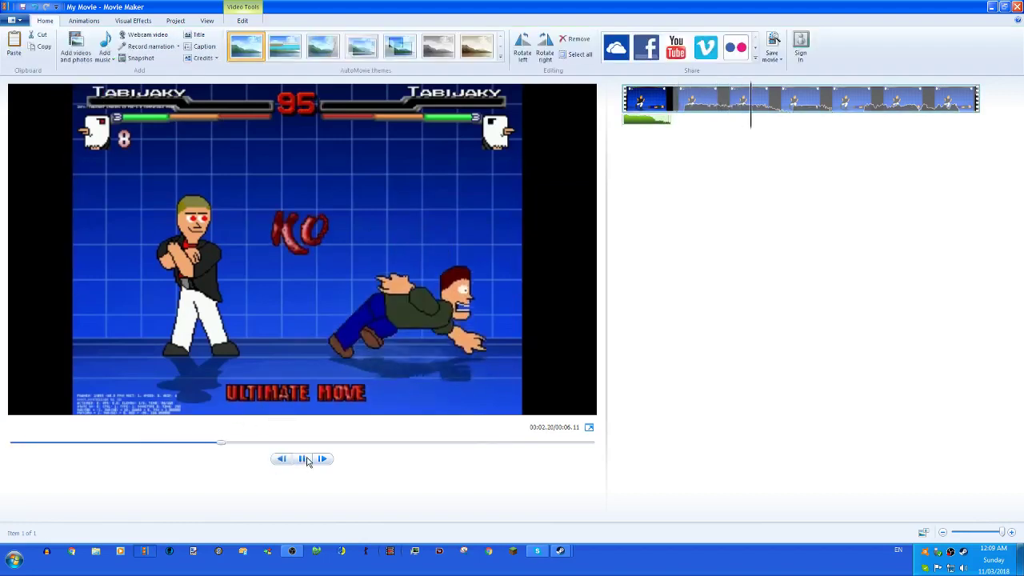
left_click(304, 459)
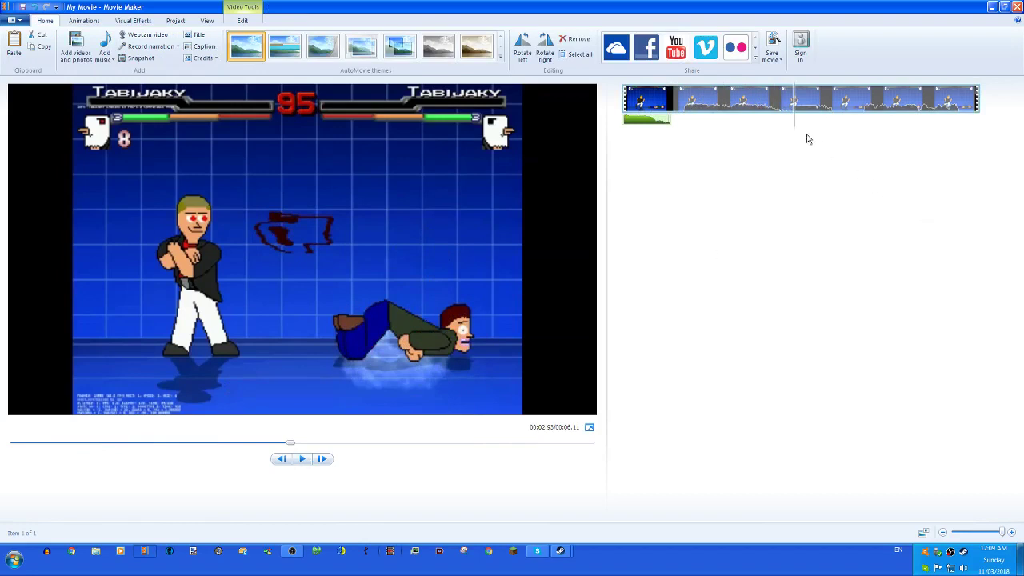
left_click(638, 116)
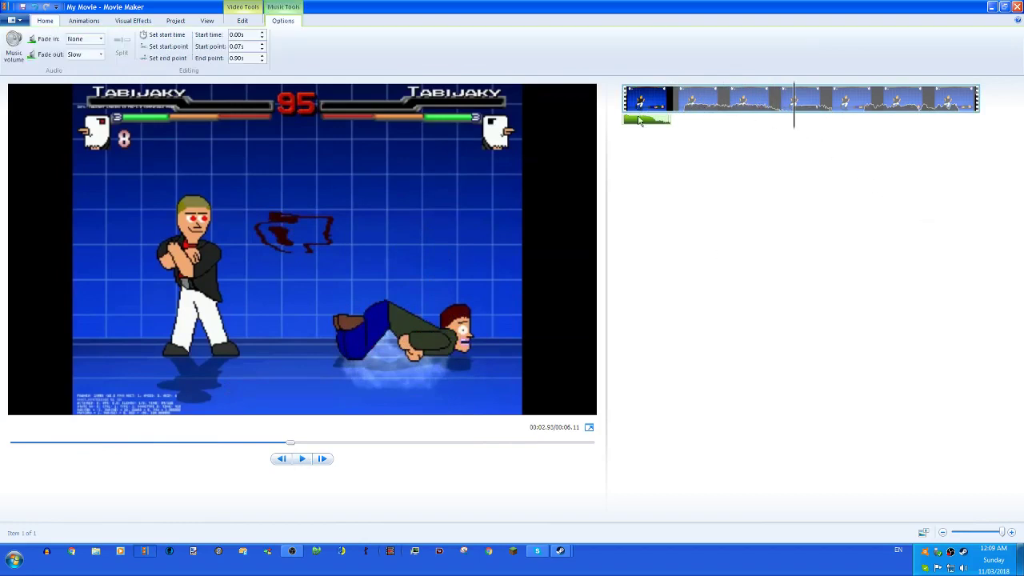
left_click(304, 459)
left_click(304, 458)
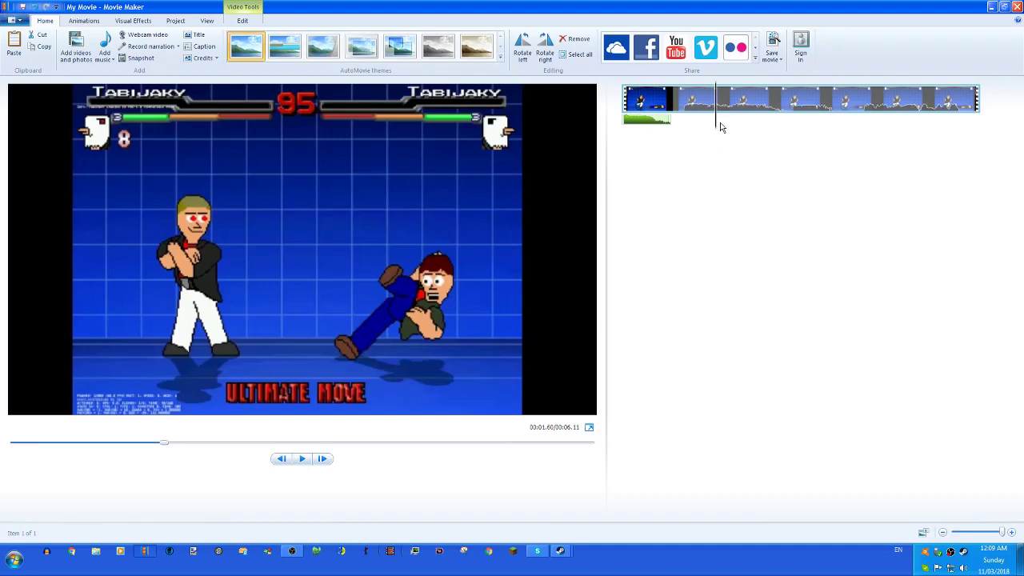
left_click(661, 120)
- Delete the music clip and add DOABARRELROLL from the Voice folder as narration
key("Delete")
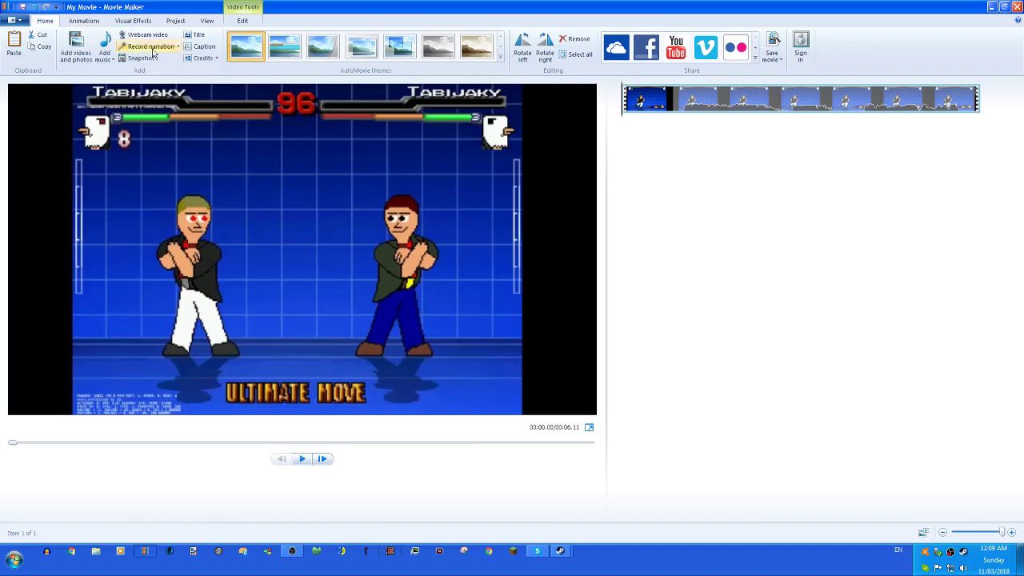
left_click(180, 48)
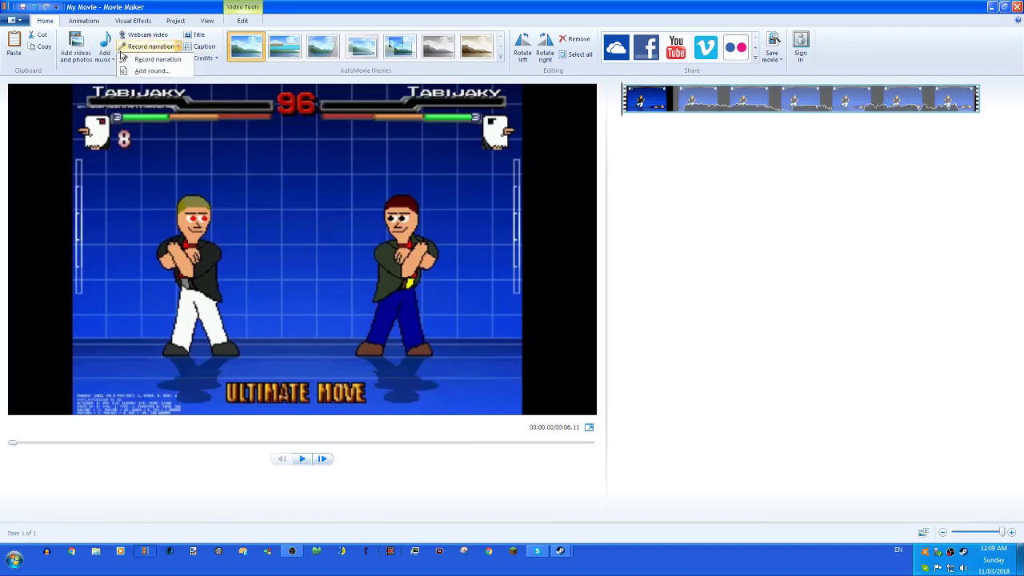
left_click(160, 71)
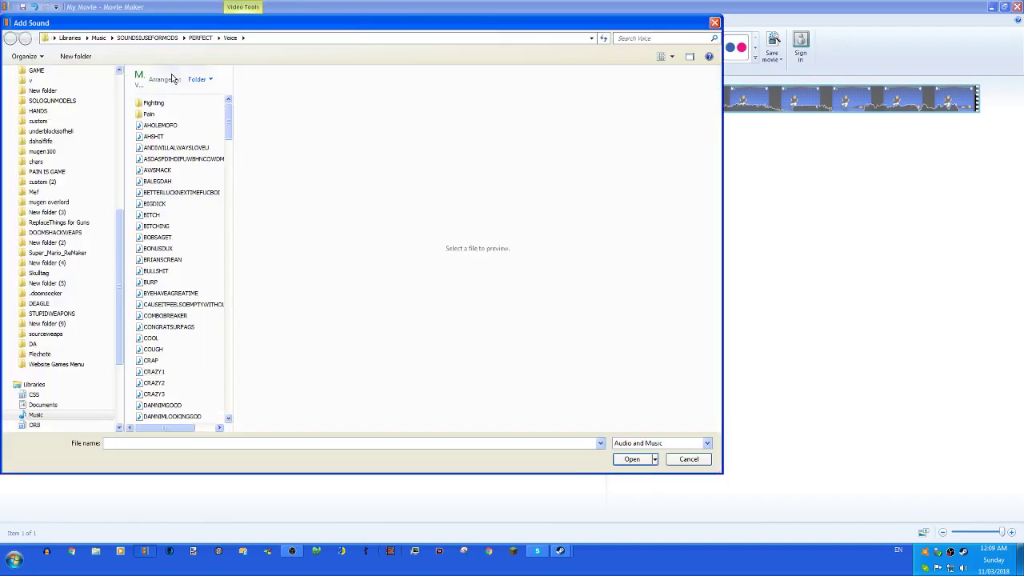
left_click(231, 163)
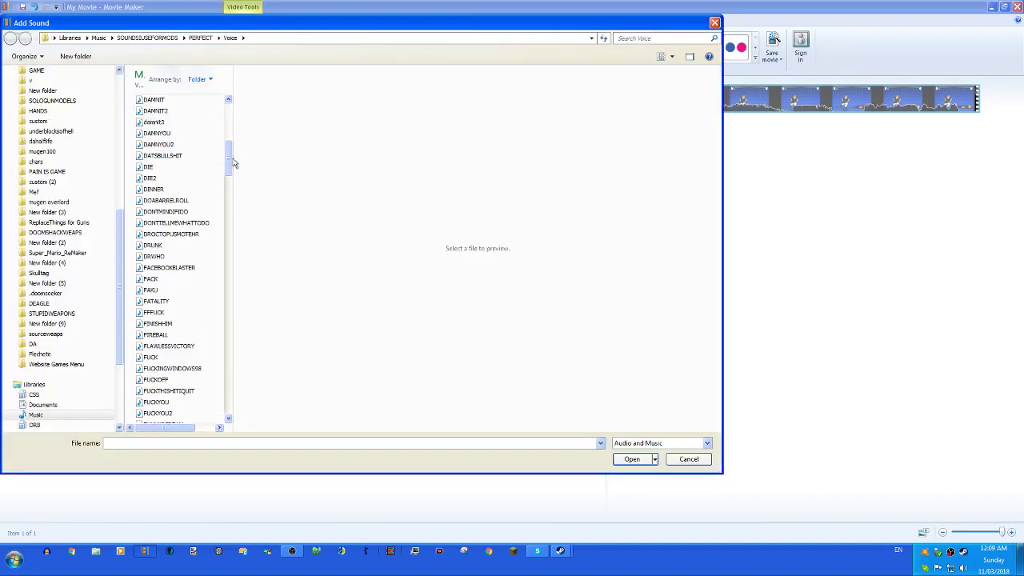
double_click(198, 201)
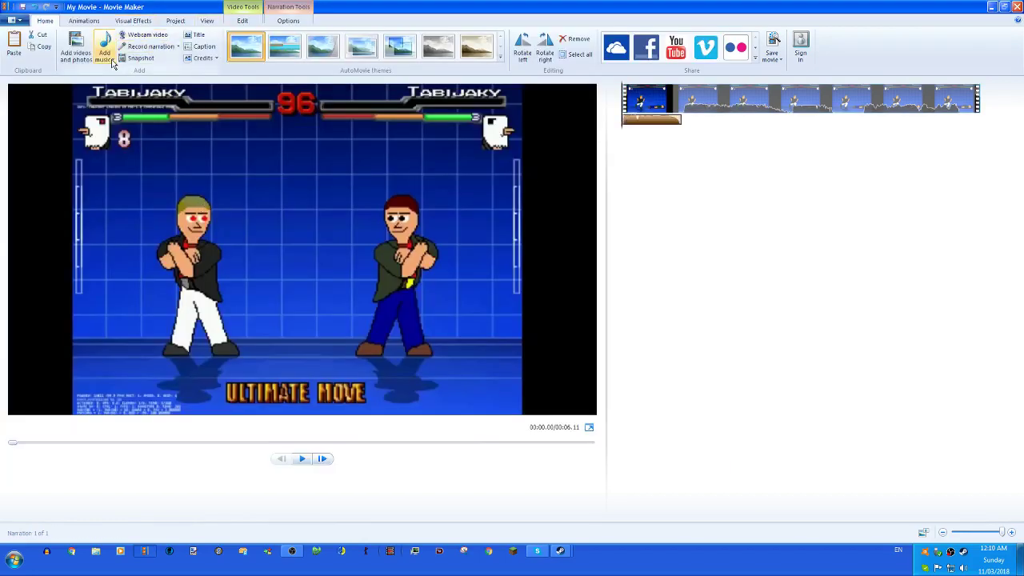
- Preview the narration and step the playhead to 00:00.30, cancelling one music-add attempt
left_click(302, 460)
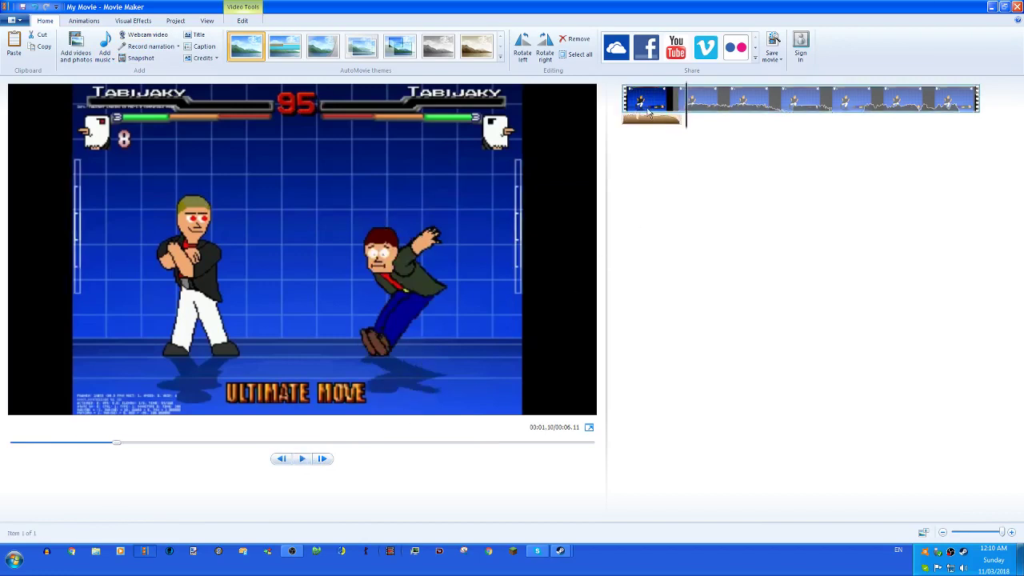
left_click(650, 118)
left_click(323, 460)
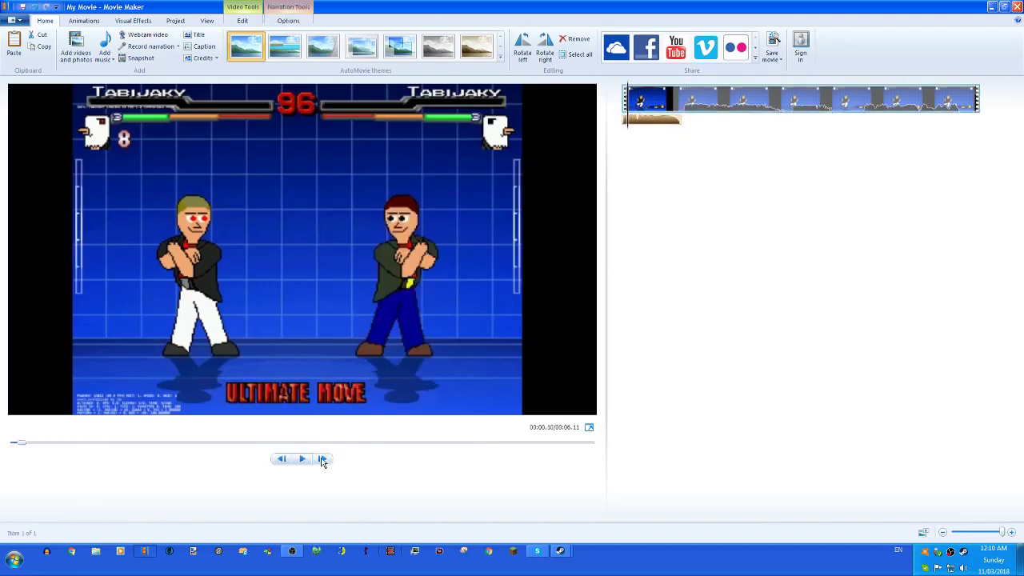
left_click(322, 460)
left_click(322, 461)
left_click(323, 460)
left_click(105, 56)
left_click(135, 144)
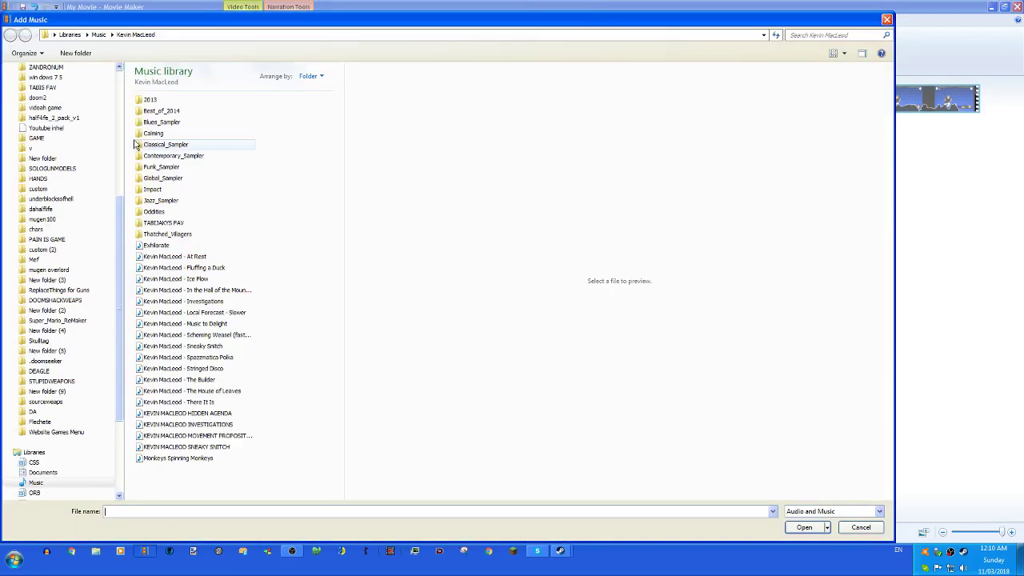
left_click(853, 530)
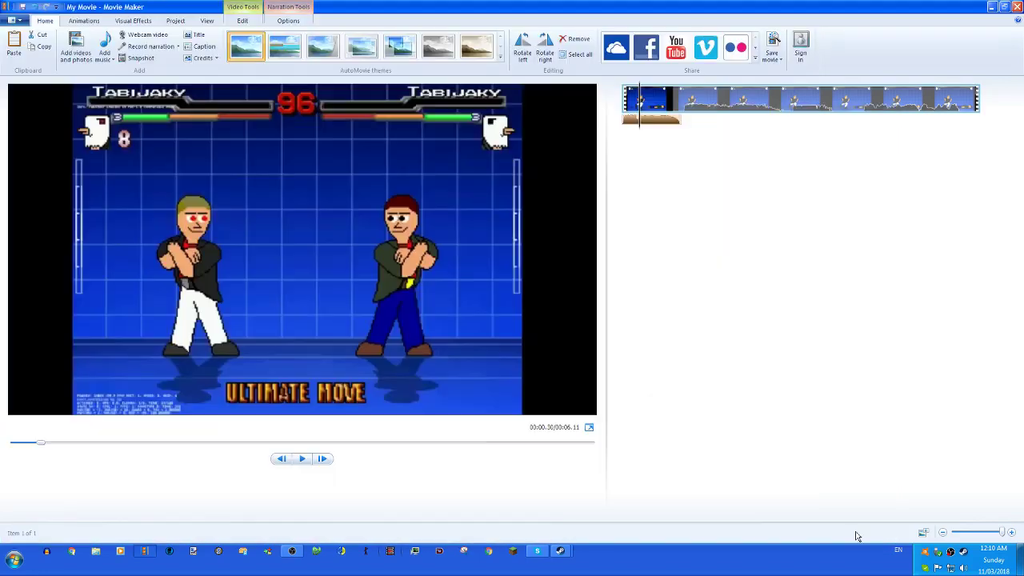
- Add DOABARRELROLL from PERFECT > Voice as music starting at 00:00.30
left_click(114, 68)
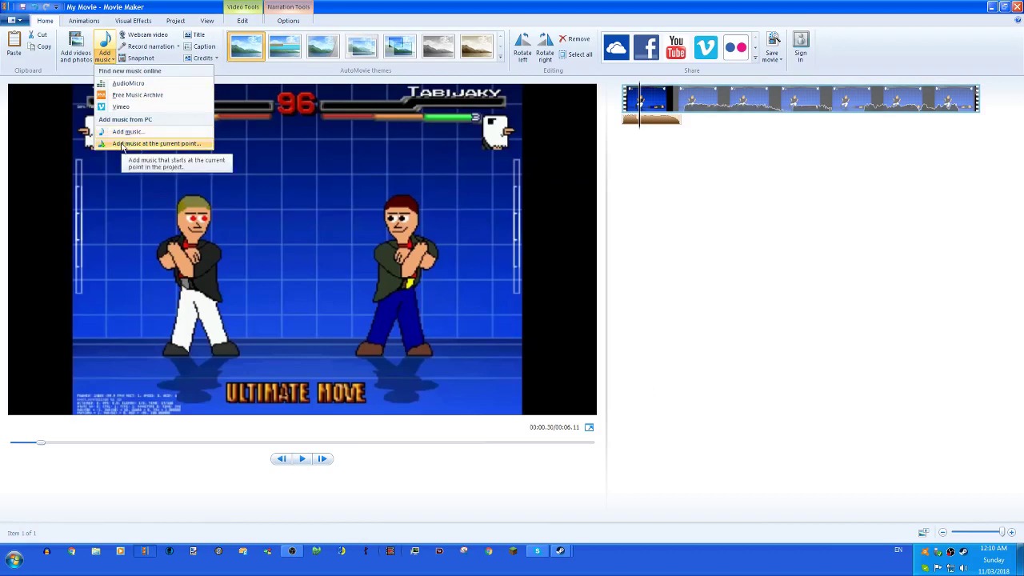
left_click(123, 147)
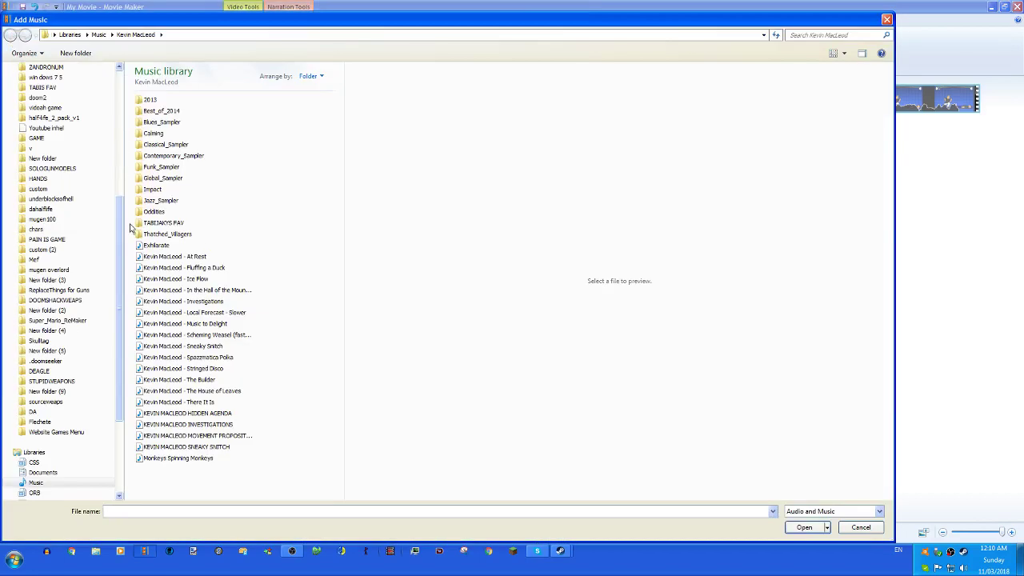
scroll(112, 186, "up", 3)
scroll(112, 185, "up", 5)
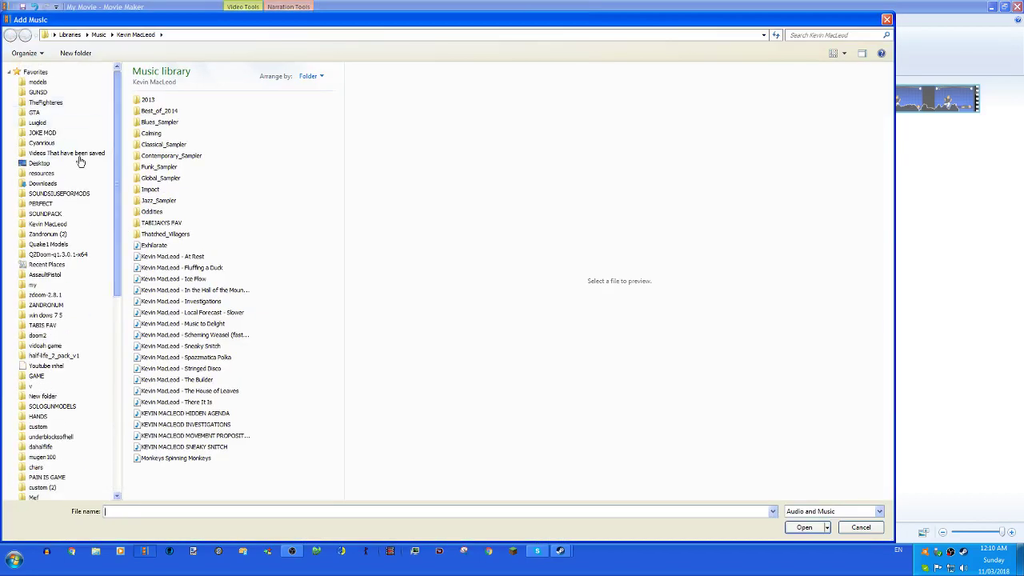
left_click(68, 205)
double_click(152, 144)
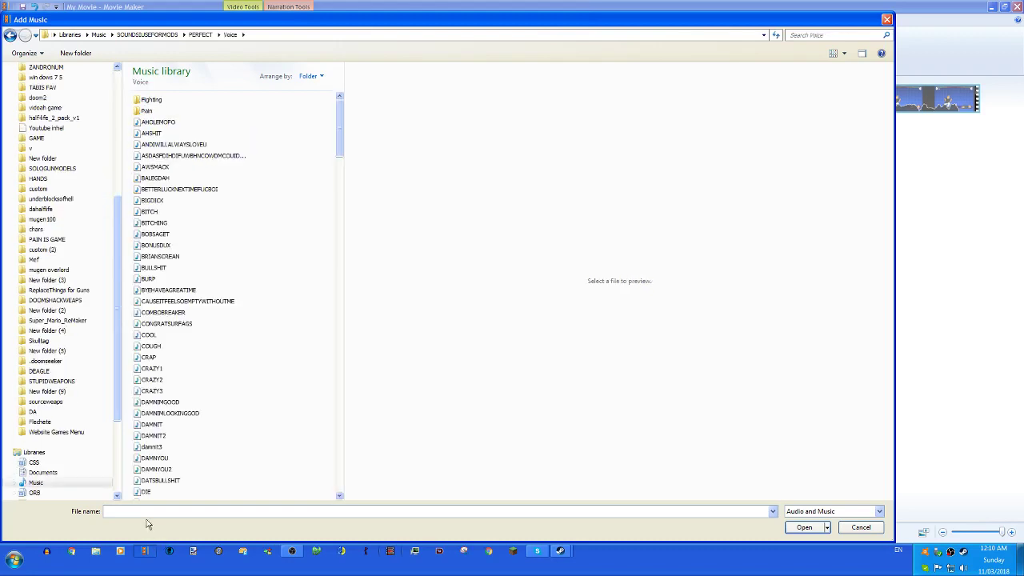
type("do")
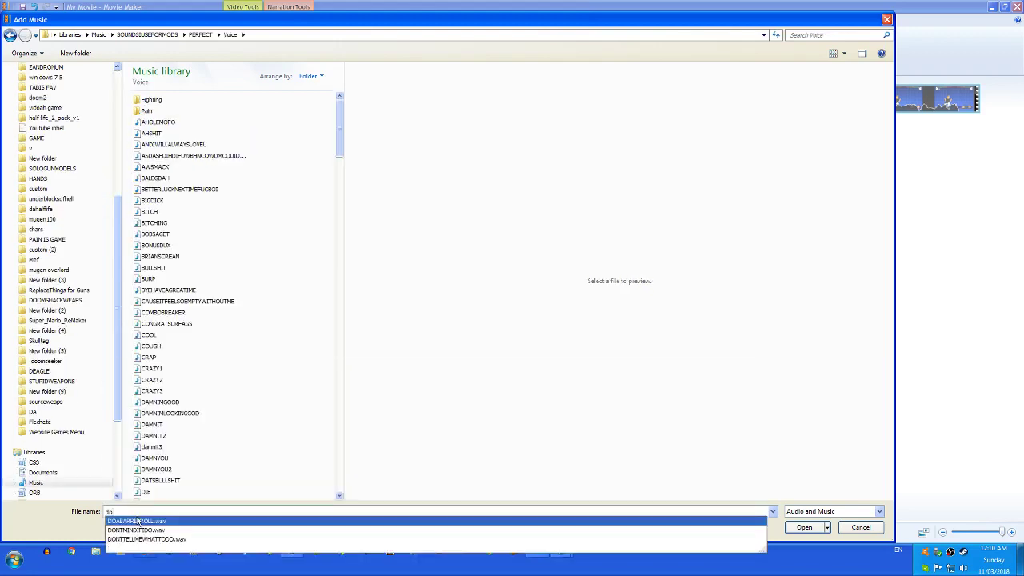
key("Return")
left_click(585, 282)
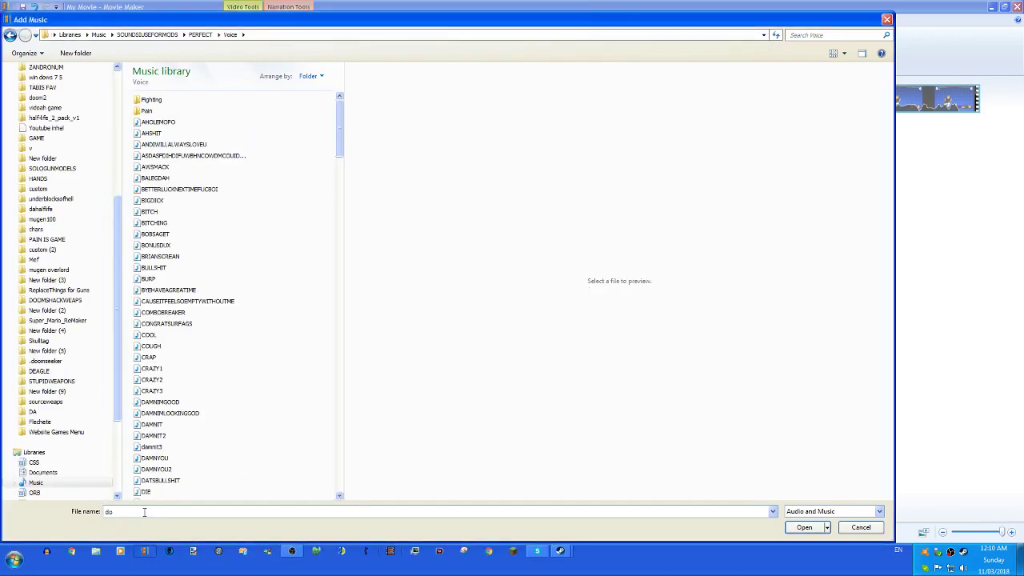
key("Down")
key("Return")
left_click(642, 98)
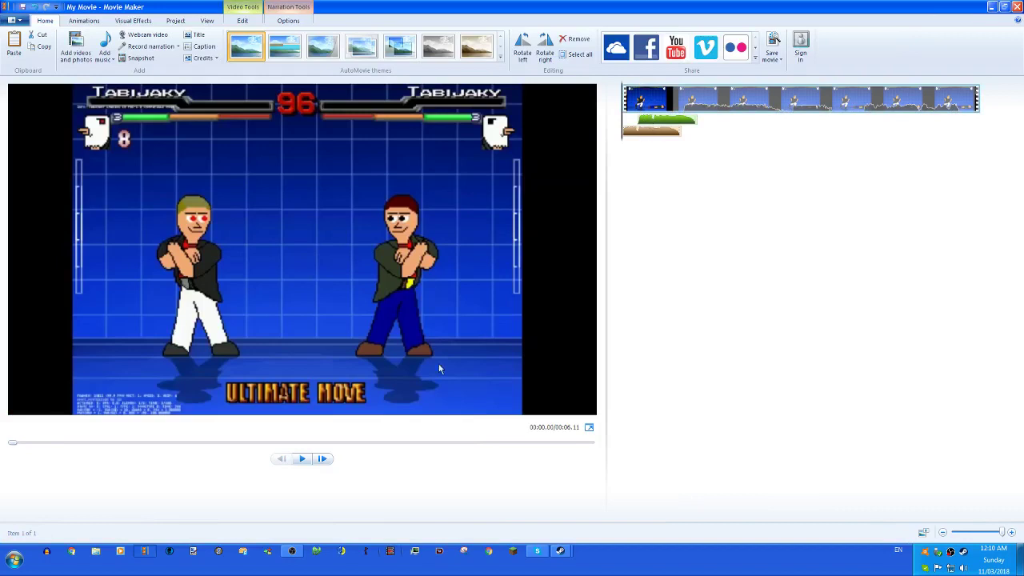
left_click(301, 461)
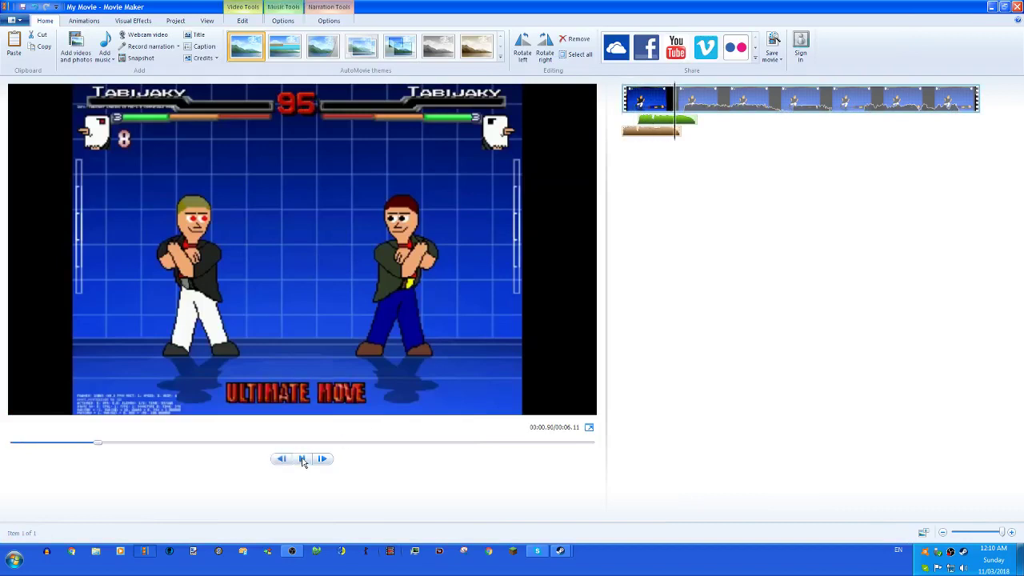
left_click(643, 97)
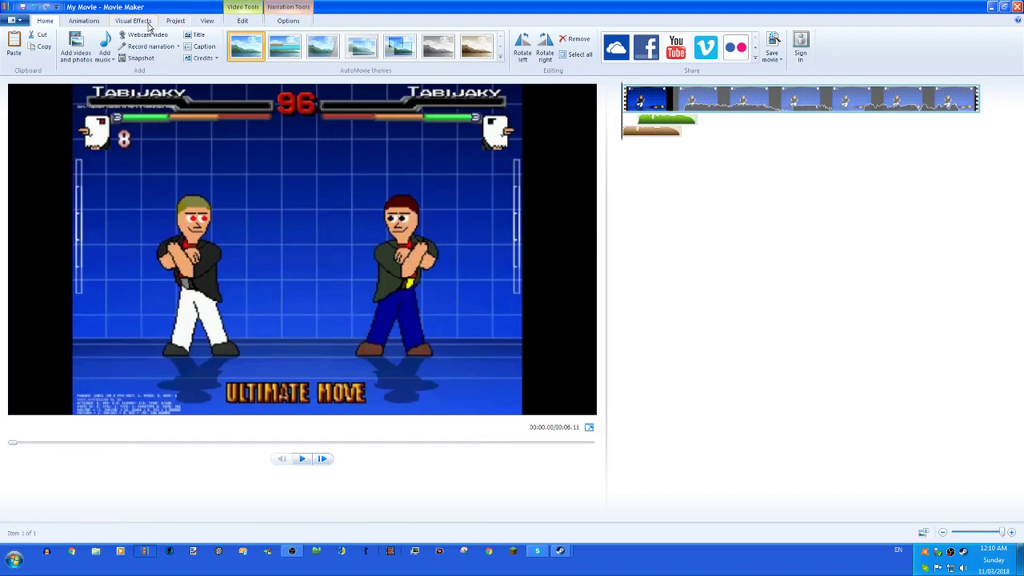
left_click(173, 21)
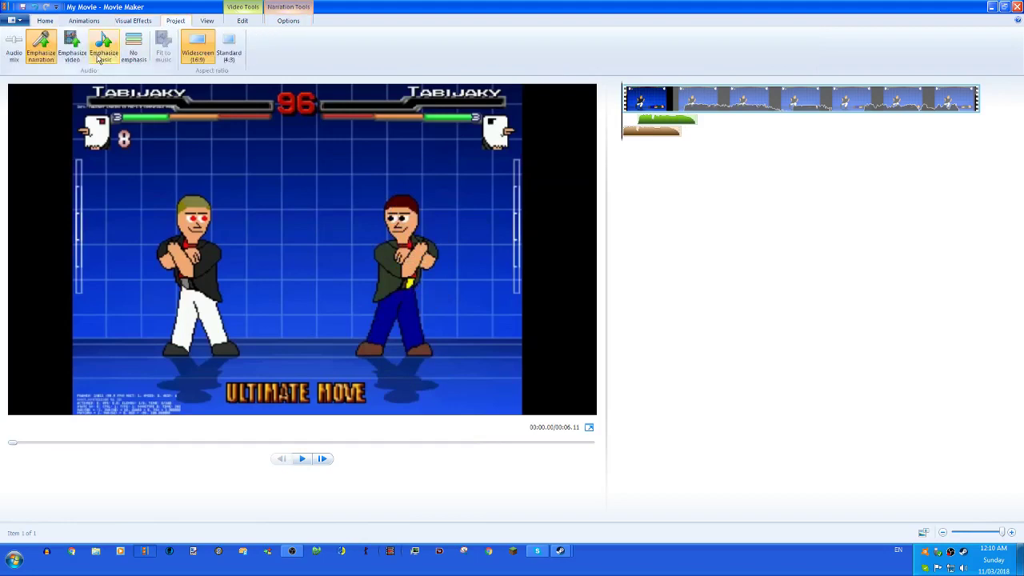
left_click(45, 21)
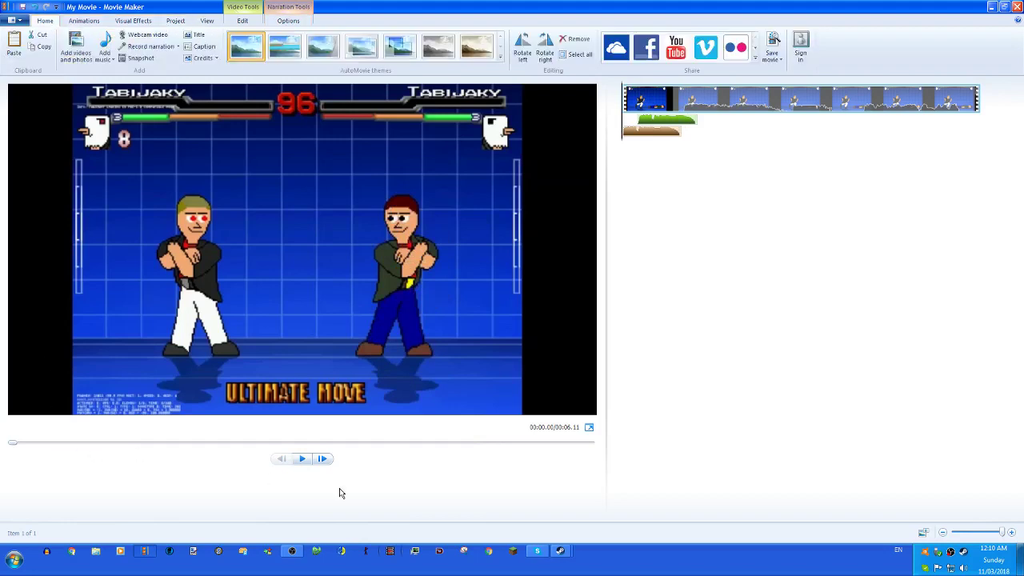
left_click(302, 458)
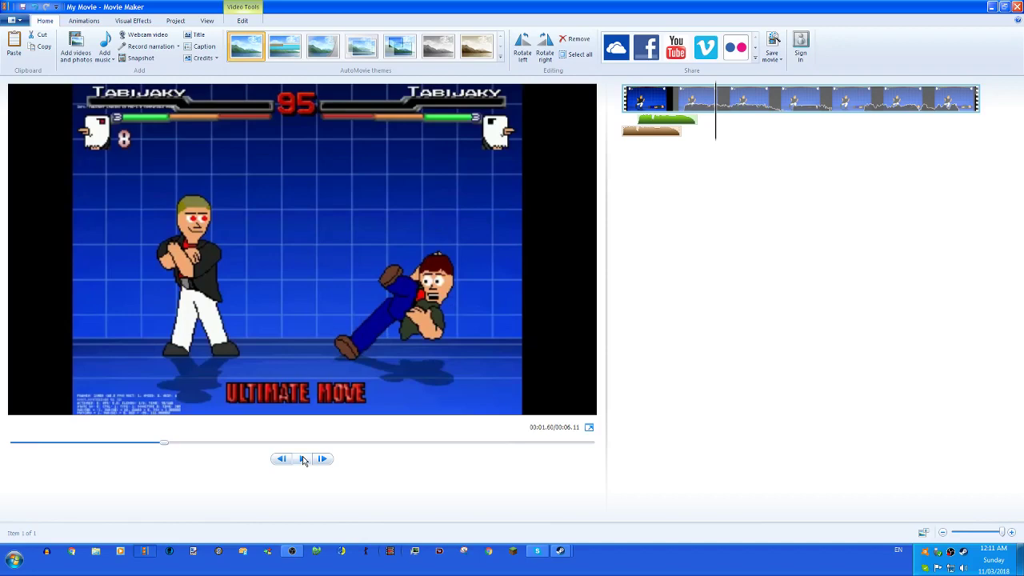
- Delete the music clip and add the suggested 'nar' sound file as narration
left_click(641, 120)
key("Delete")
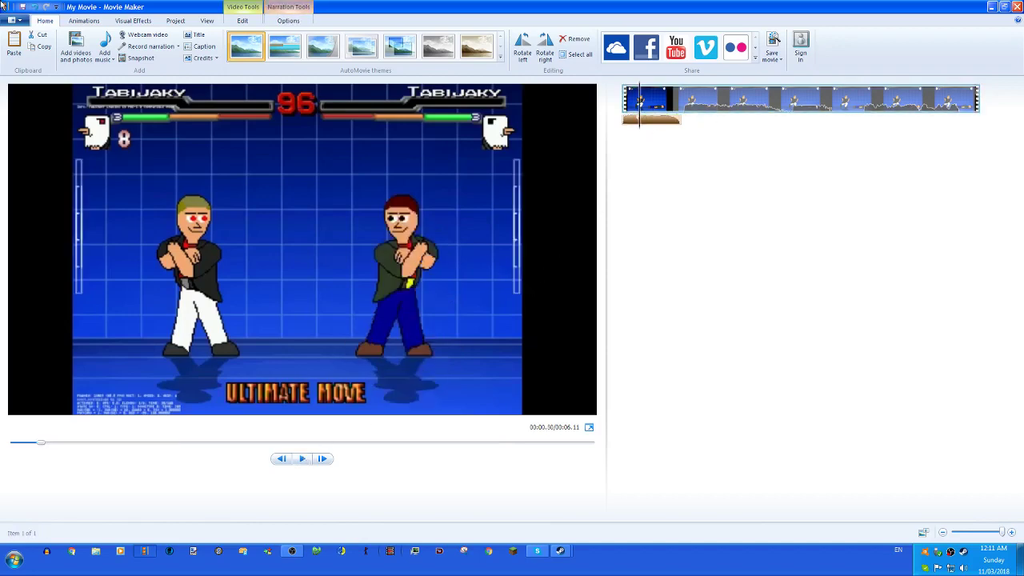
left_click(179, 77)
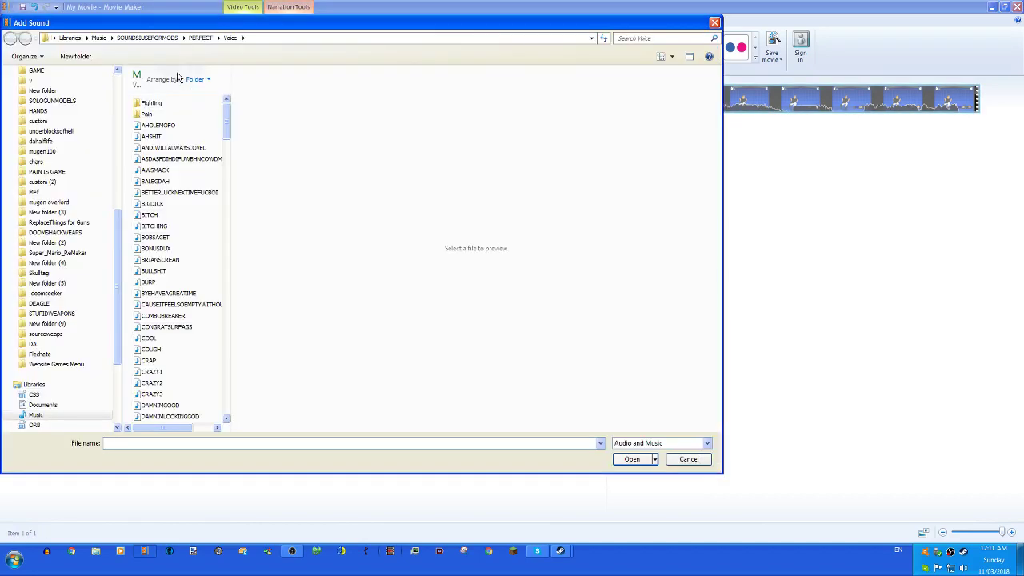
type("nar")
key("Return")
- Preview the clip, then select and delete the narration clip
left_click(628, 96)
left_click(308, 457)
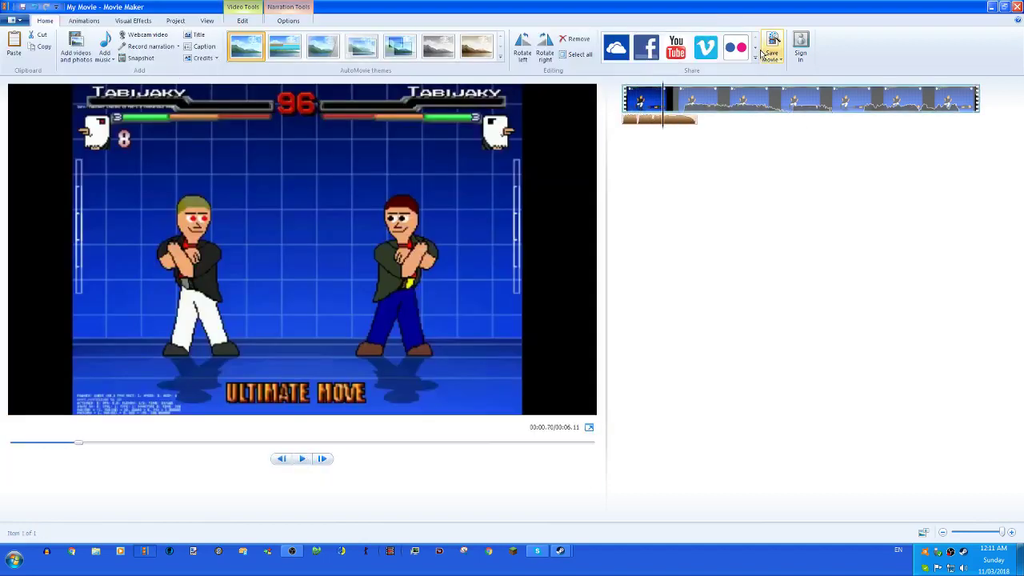
left_click(642, 124)
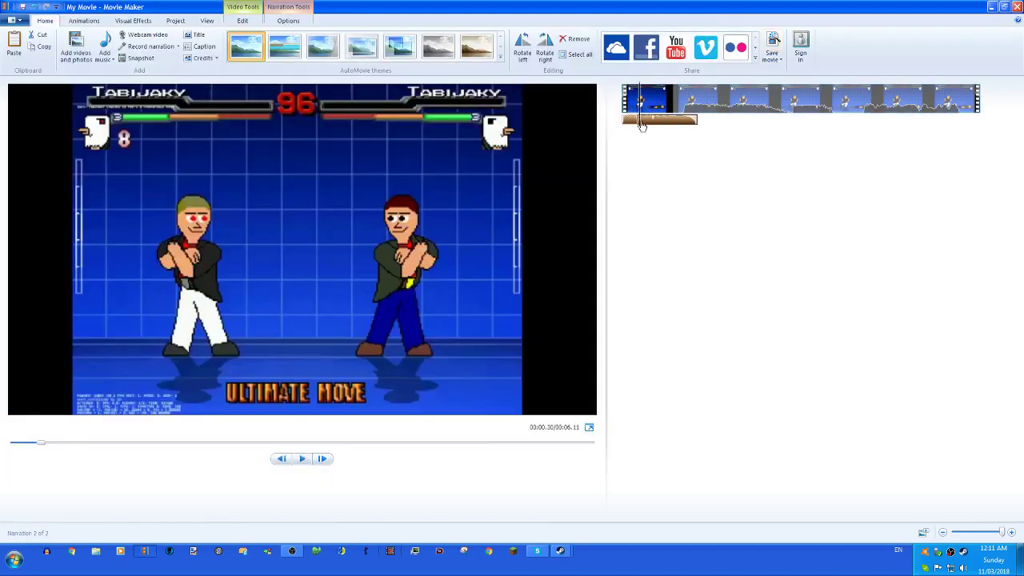
left_click(715, 233)
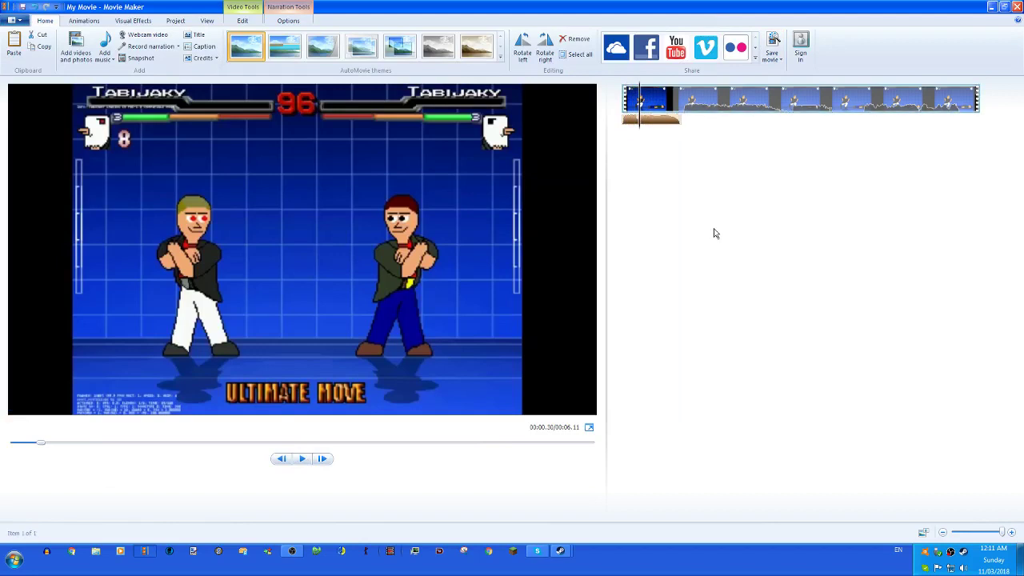
left_click(654, 124)
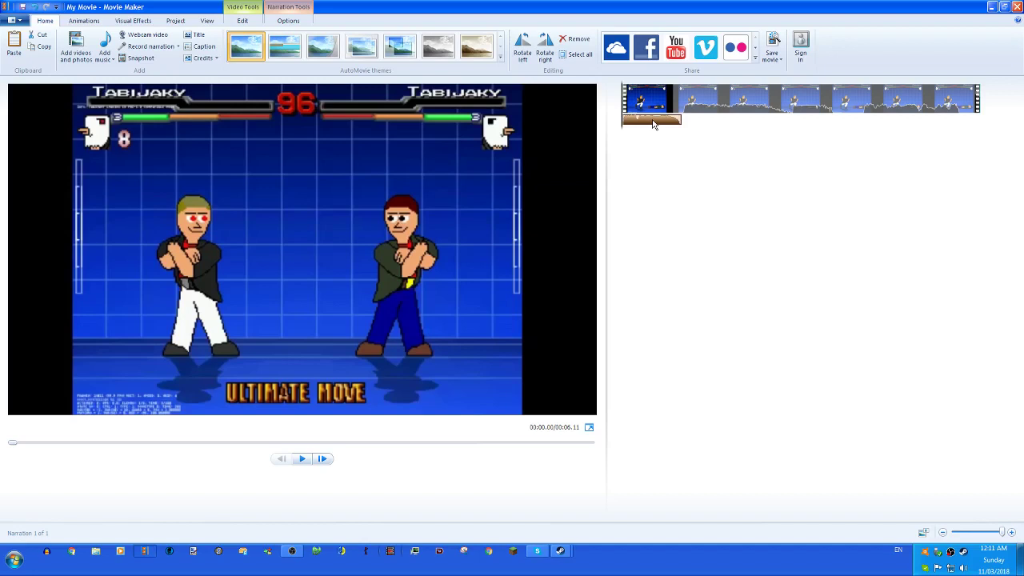
key("Delete")
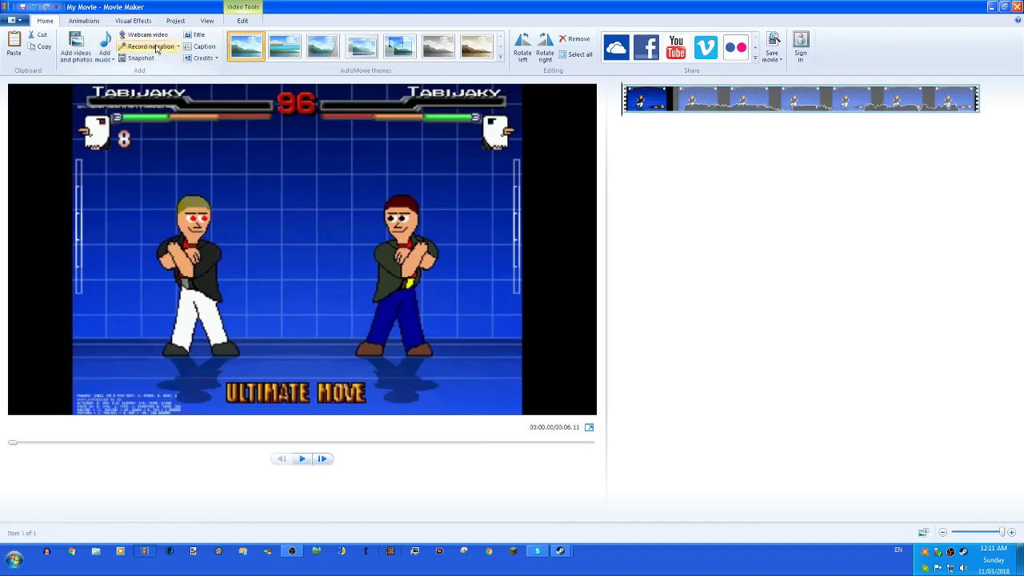
left_click(156, 49)
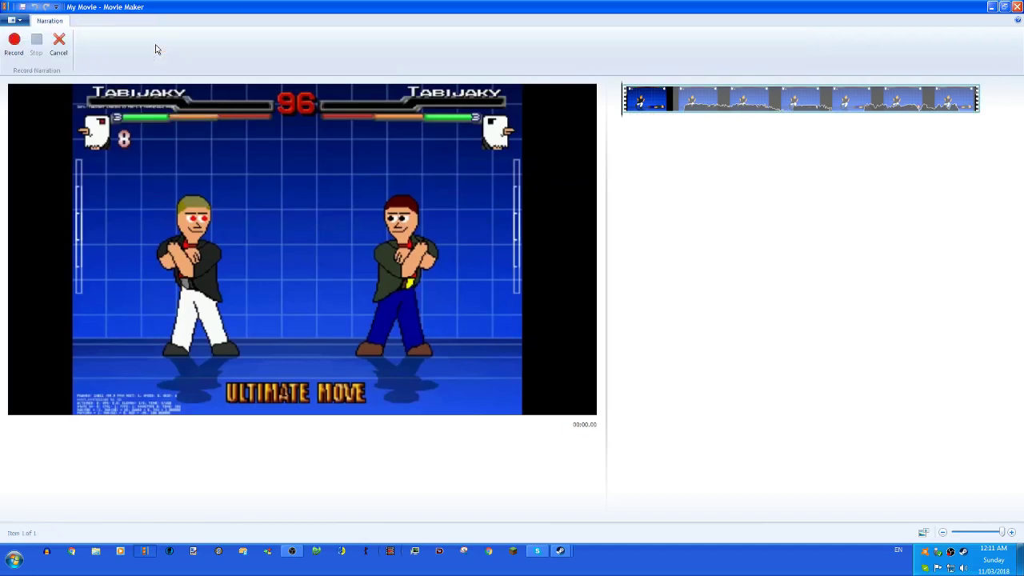
left_click(18, 48)
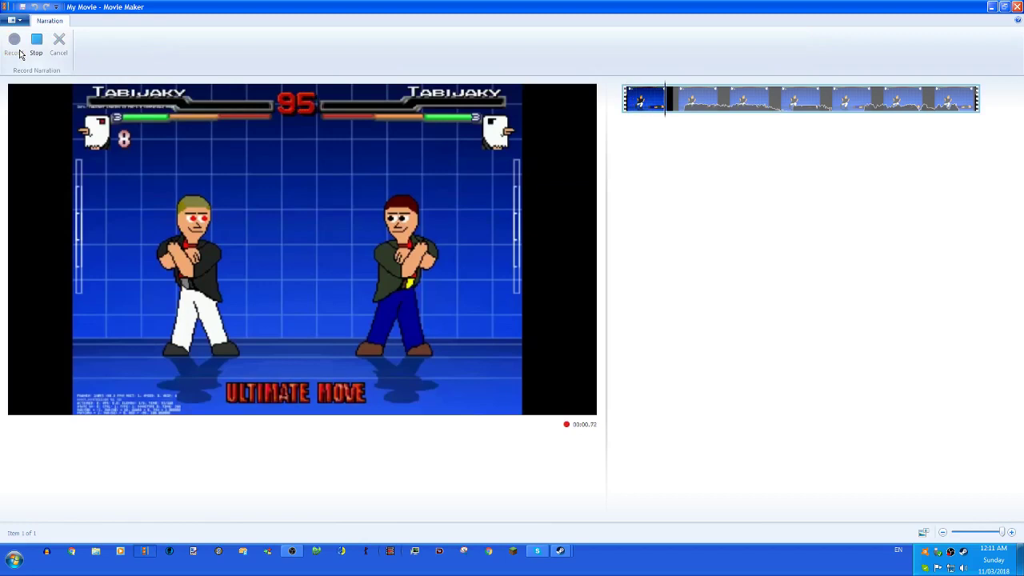
left_click(35, 48)
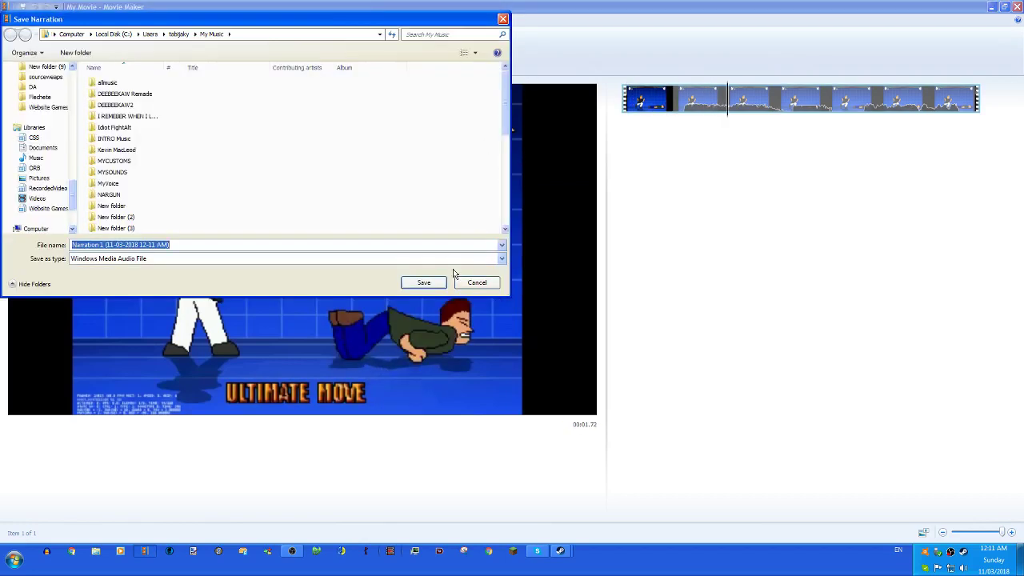
left_click(423, 282)
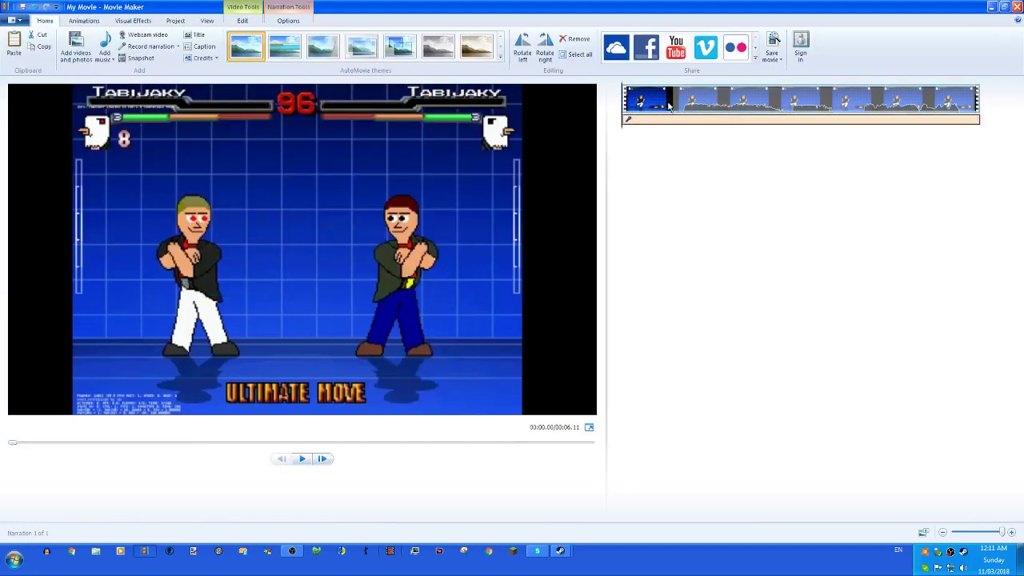
left_click(302, 459)
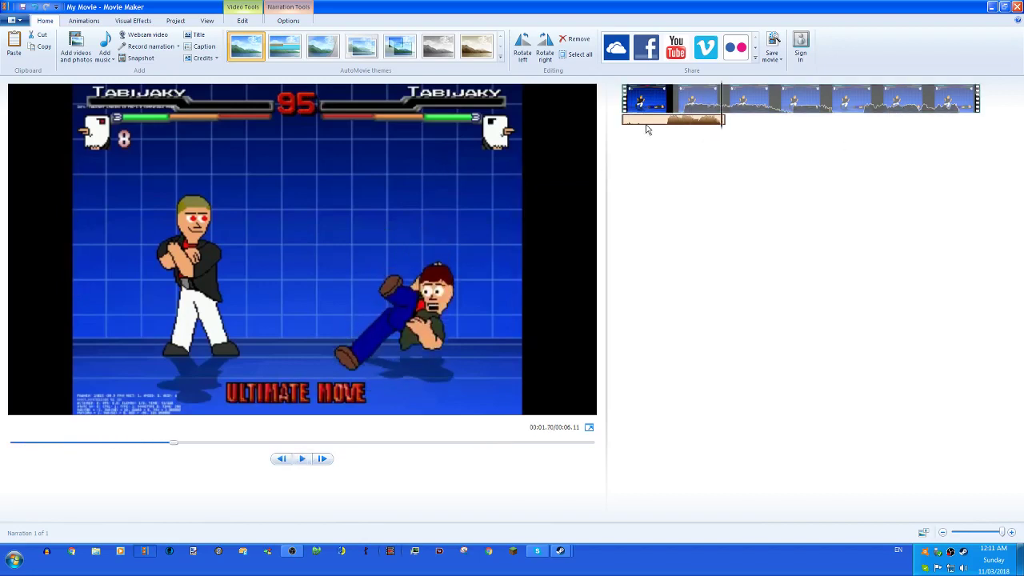
left_click(277, 455)
left_click(301, 458)
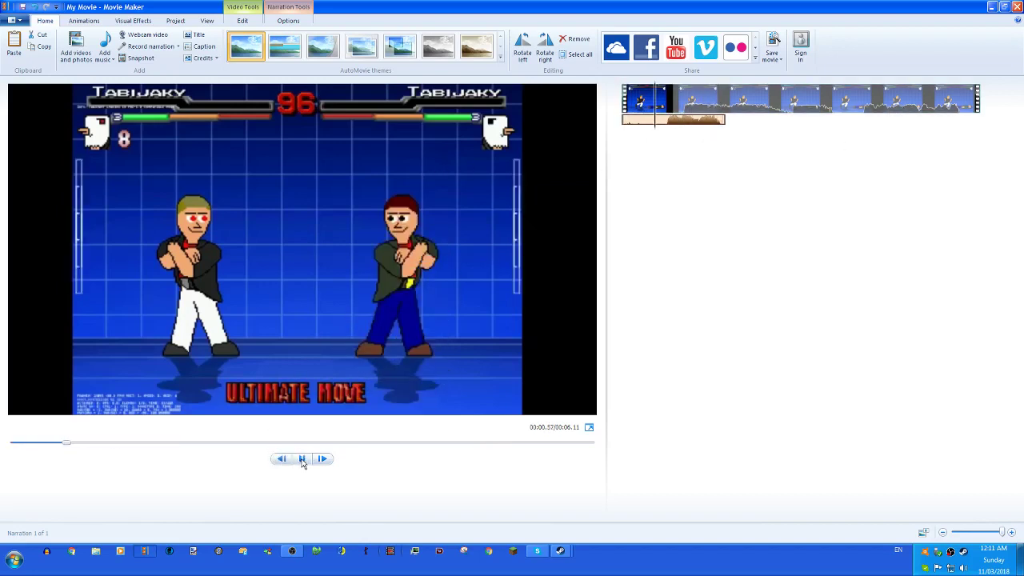
left_click(290, 20)
left_click(172, 46)
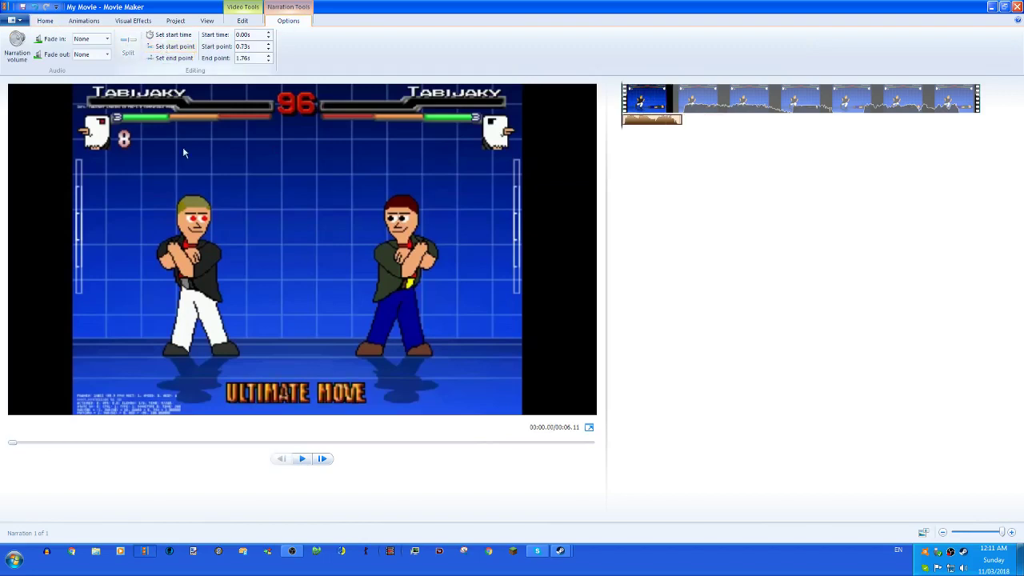
left_click(301, 462)
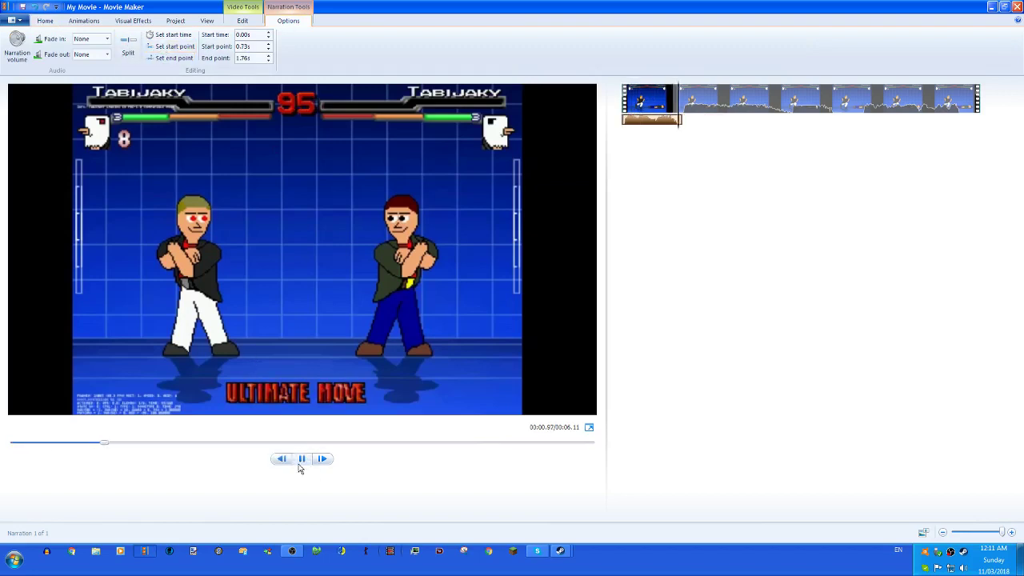
left_click(704, 104)
left_click(650, 122)
key("Delete")
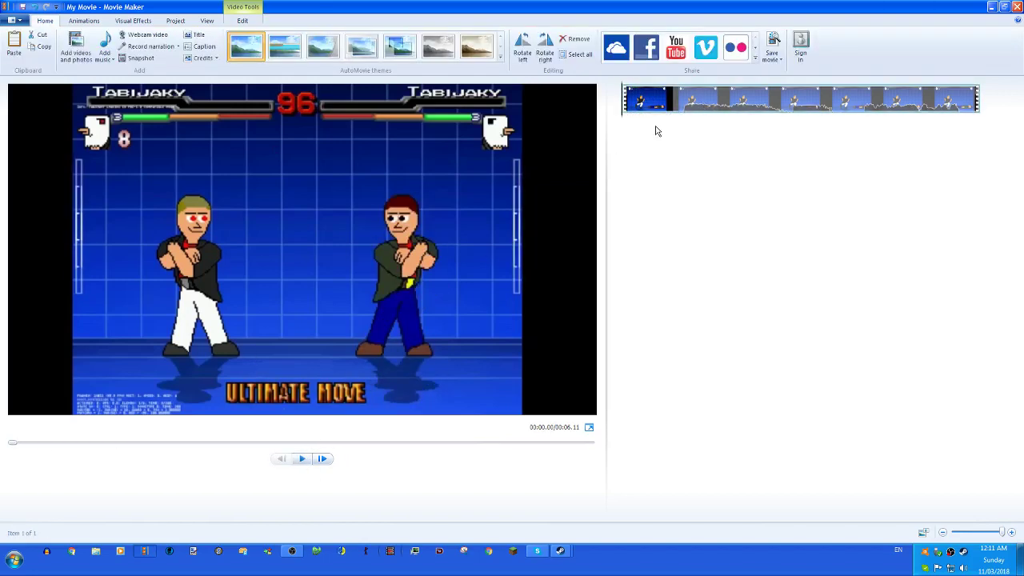
- Split the fight clip at 00:01.03
left_click(302, 458)
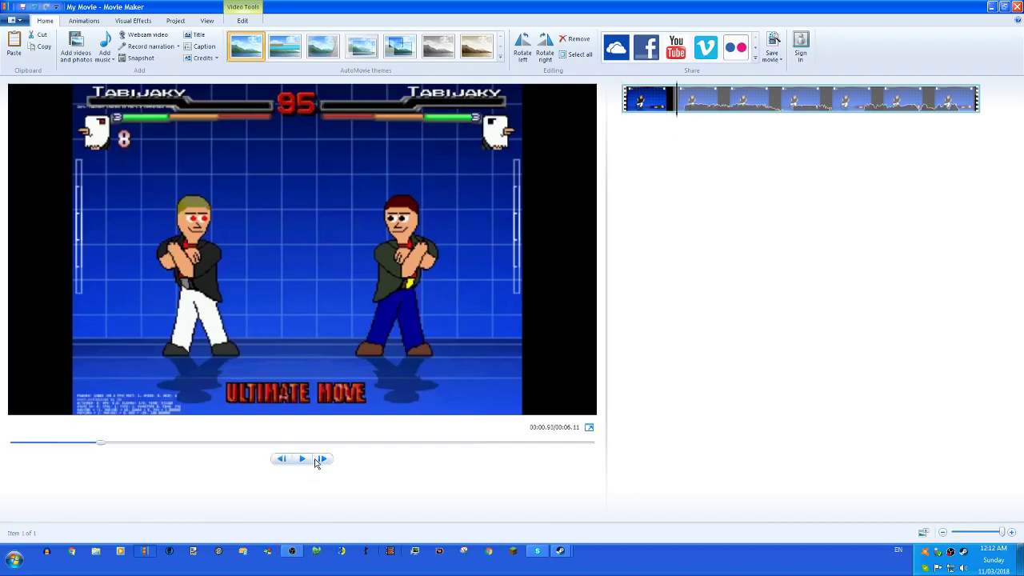
left_click(321, 458)
left_click(252, 19)
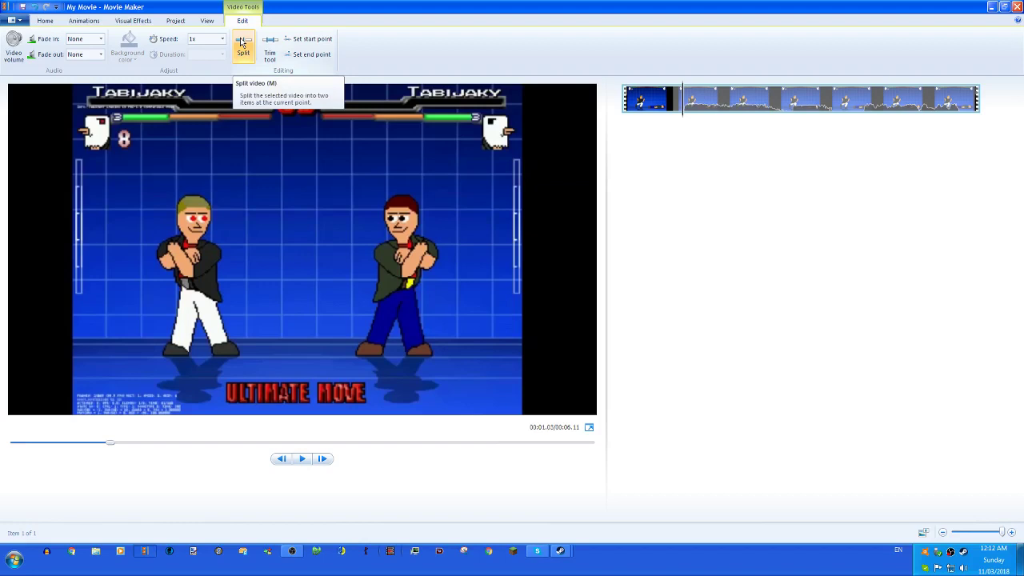
left_click(45, 20)
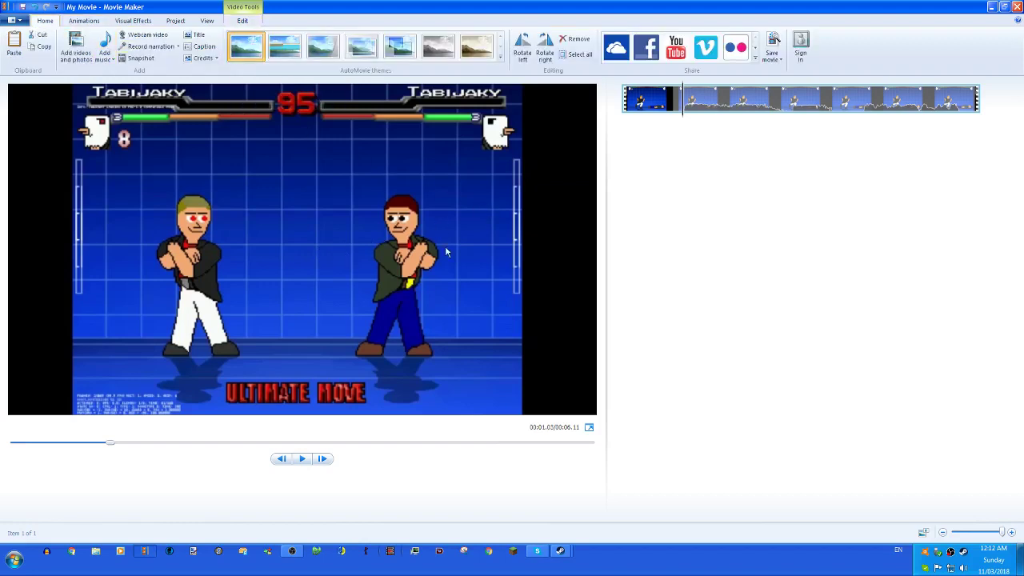
left_click(241, 21)
left_click(46, 21)
left_click(234, 23)
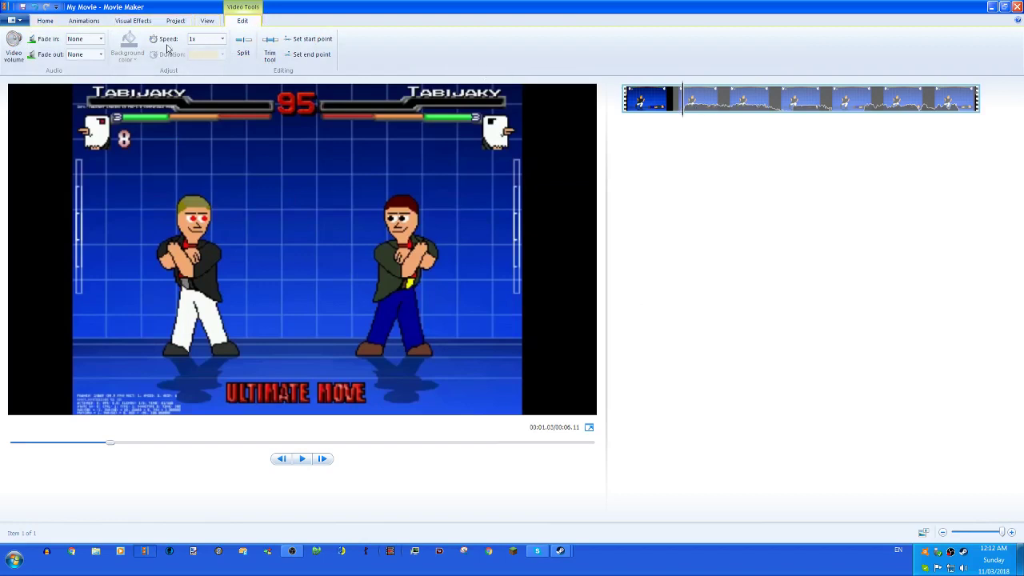
left_click(242, 56)
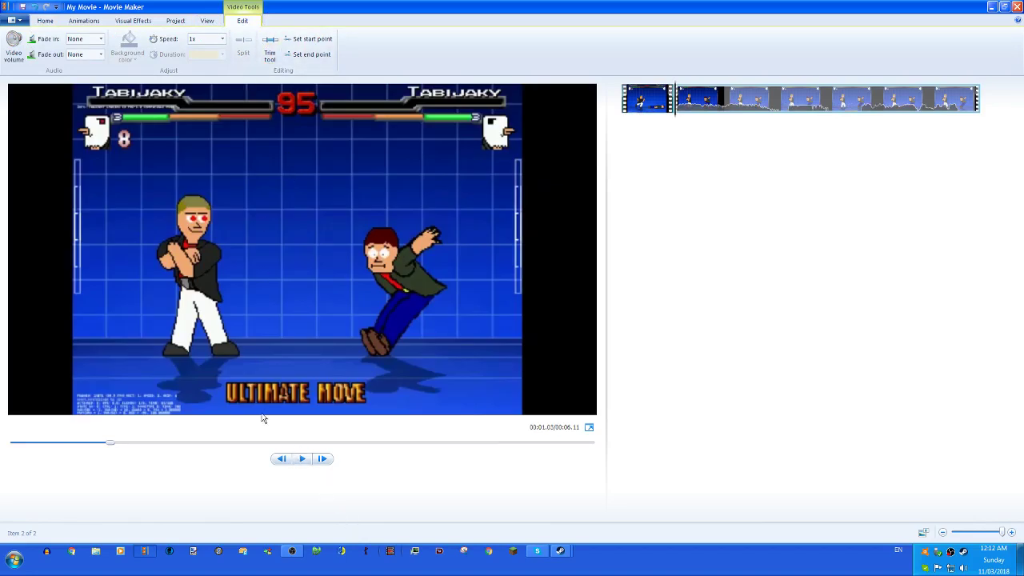
- Split the clip again at 00:02.90, isolating the middle knockdown piece
left_click(296, 462)
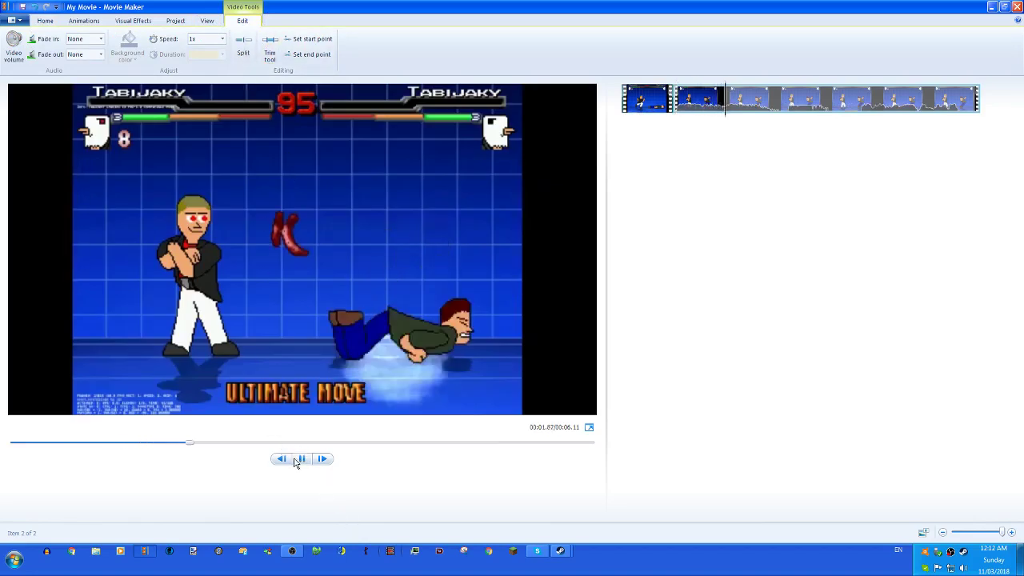
left_click(296, 462)
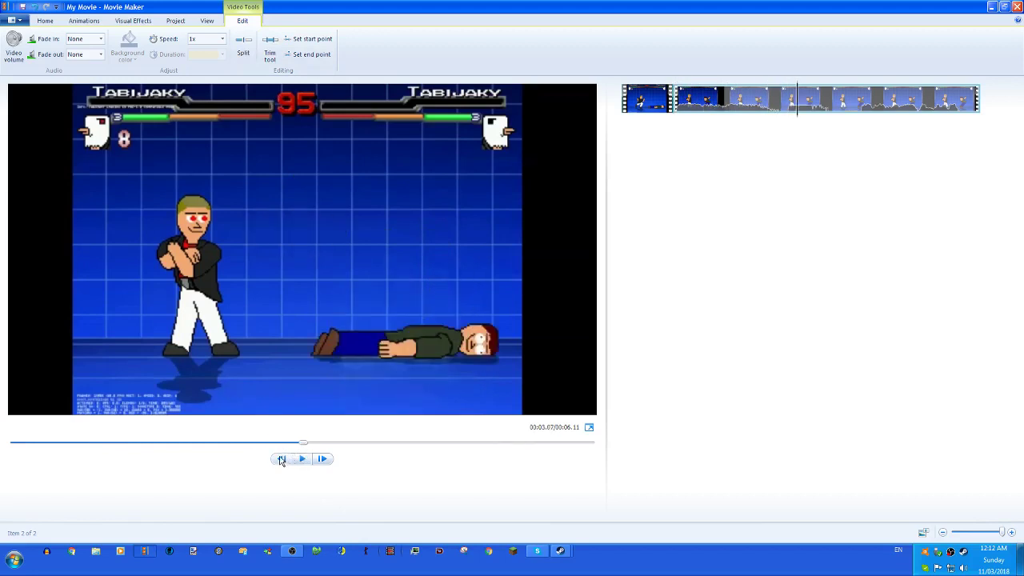
left_click(282, 460)
left_click(281, 459)
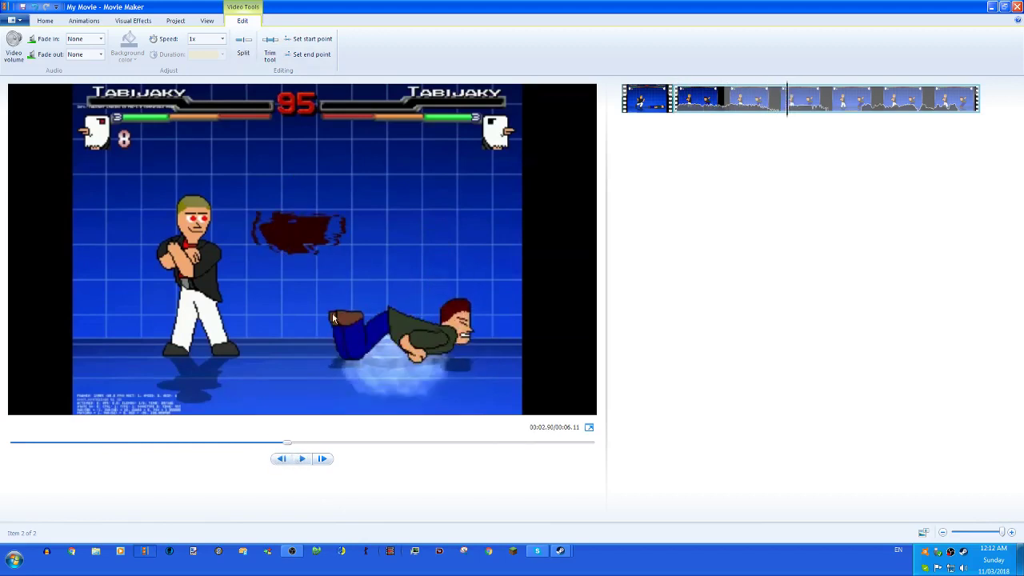
left_click(252, 42)
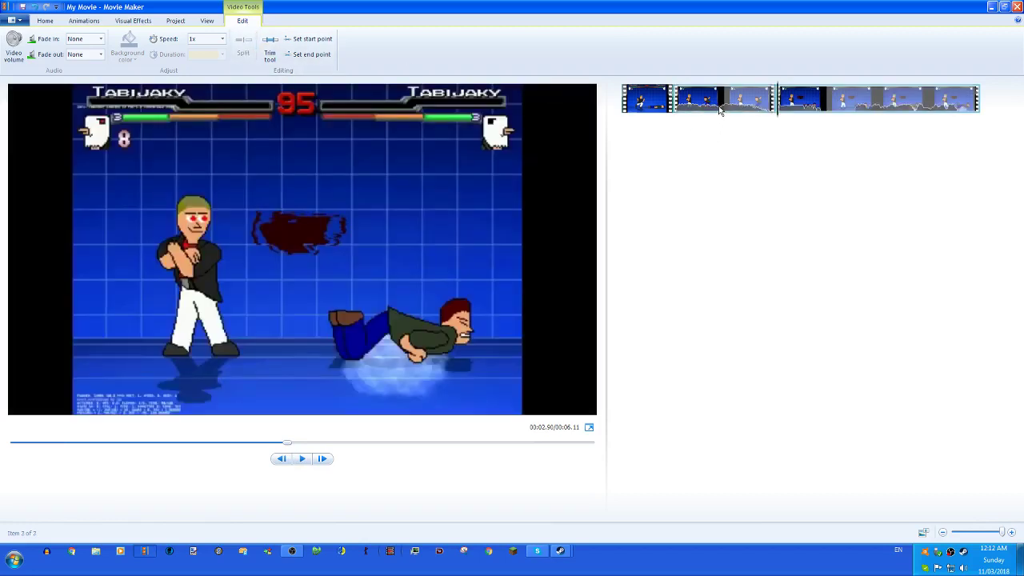
left_click(674, 99)
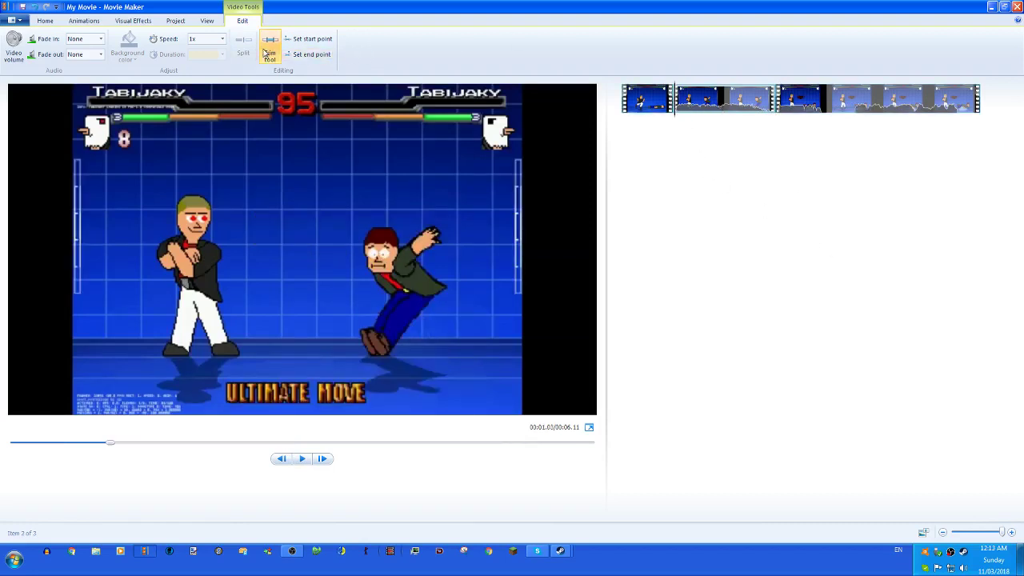
- Set the middle knockdown piece's speed to 1.5x and preview it
left_click(222, 39)
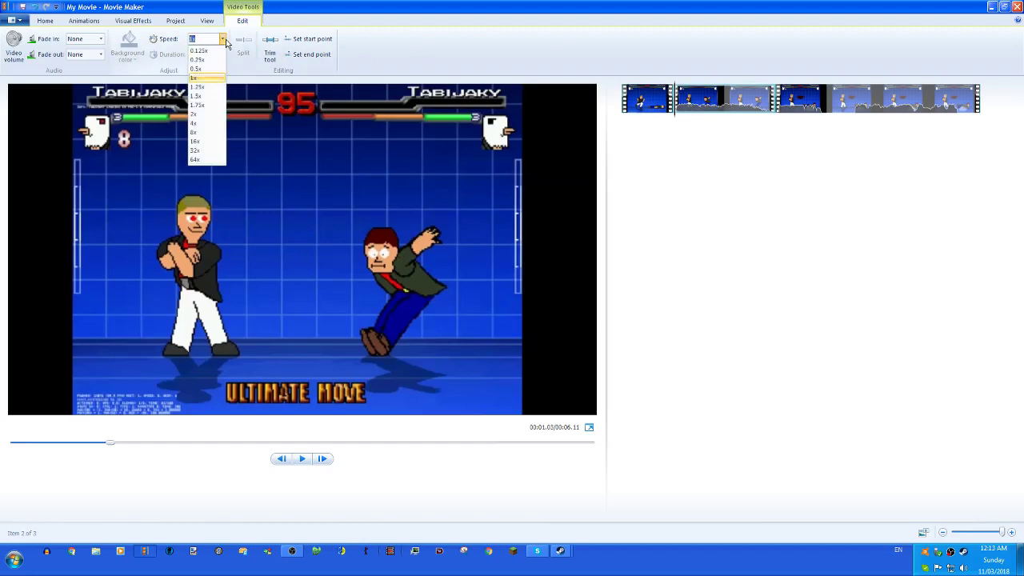
left_click(214, 97)
left_click(302, 459)
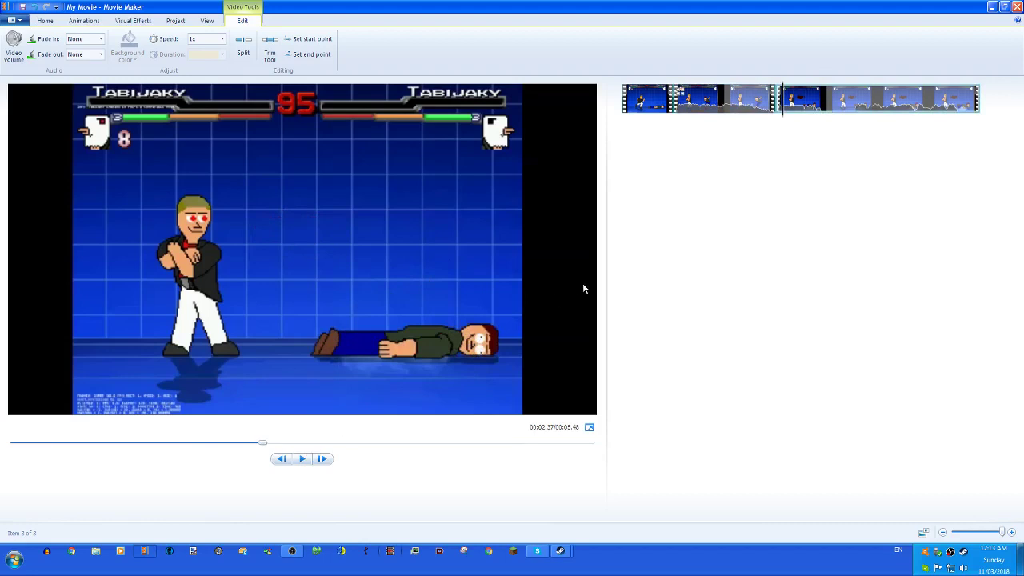
- Remove the sped-up middle piece, leaving two clips totalling 00:04.24
left_click(693, 112)
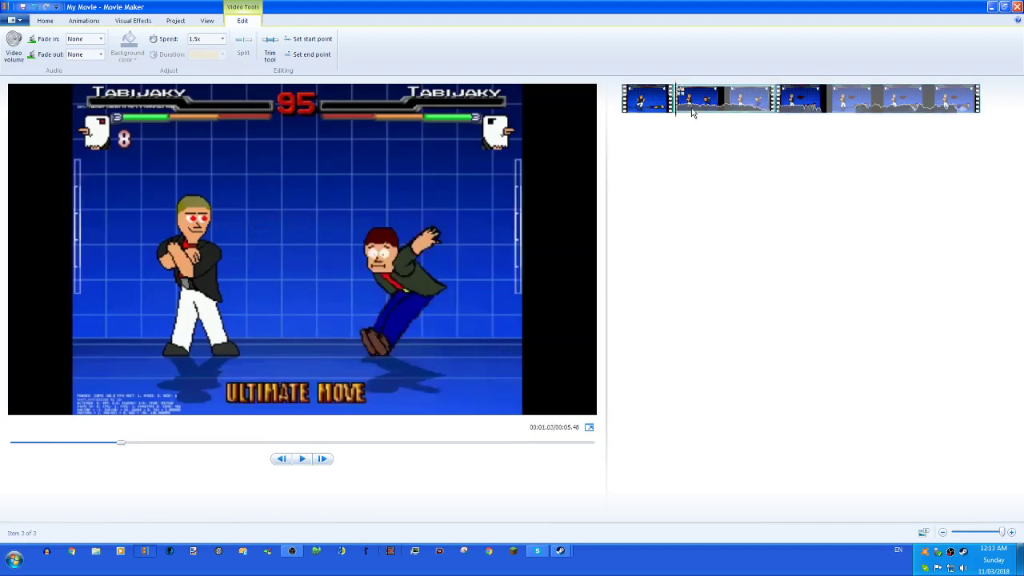
key("ctrl+z")
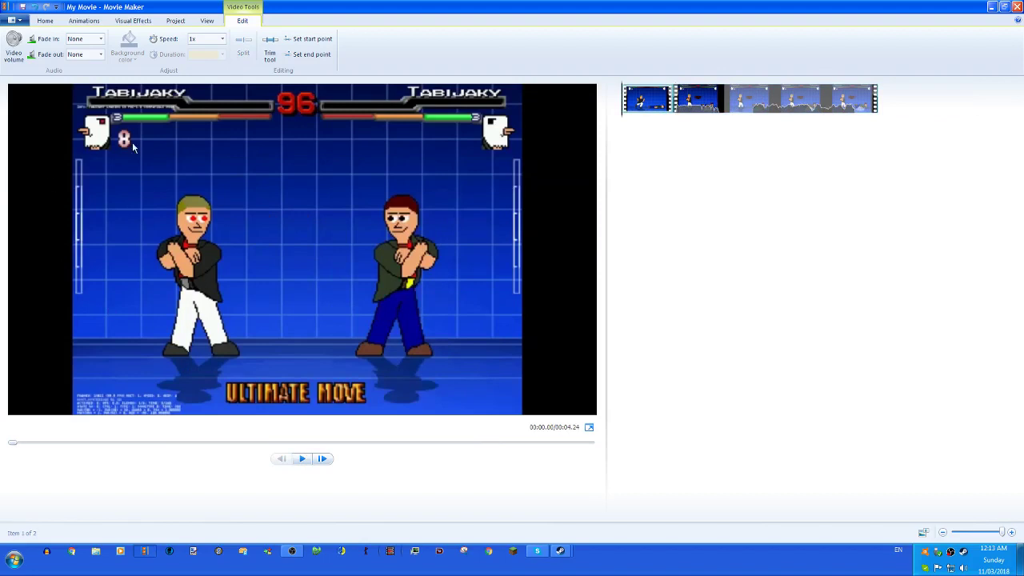
left_click(45, 20)
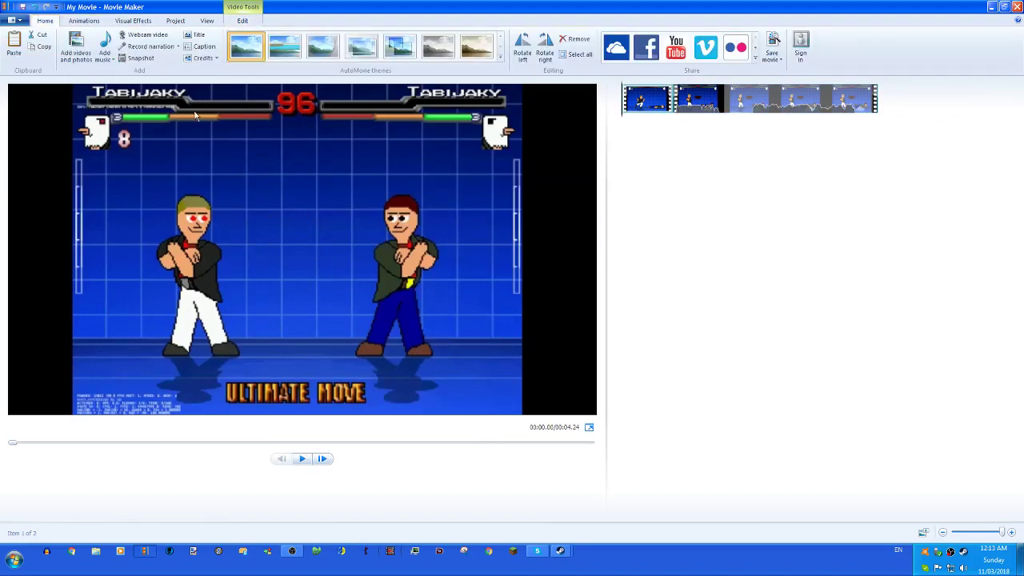
left_click(698, 98)
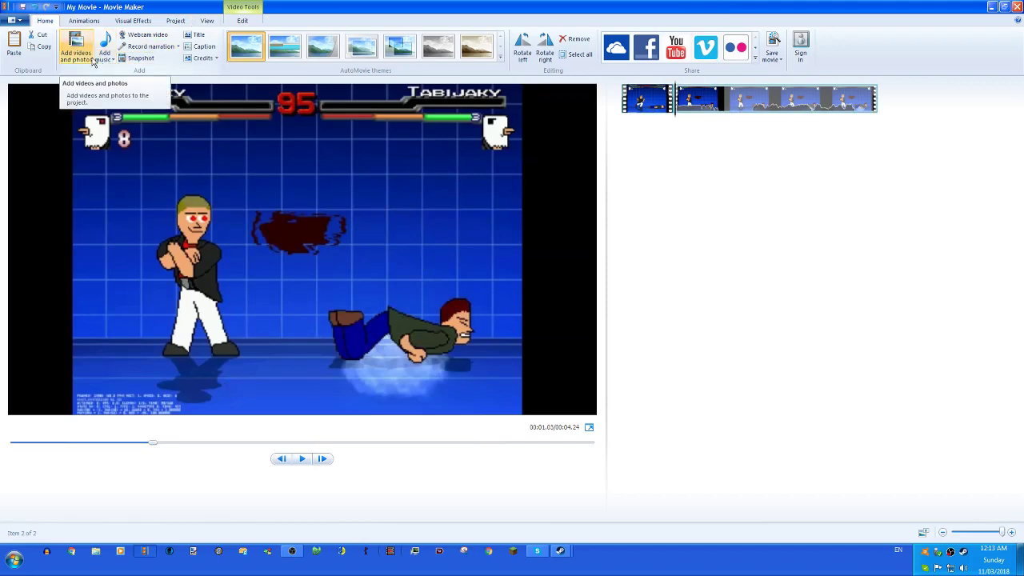
- Add the red-jacket character picture from Pictures > GTA 5 and place it between the two fight clips
left_click(90, 60)
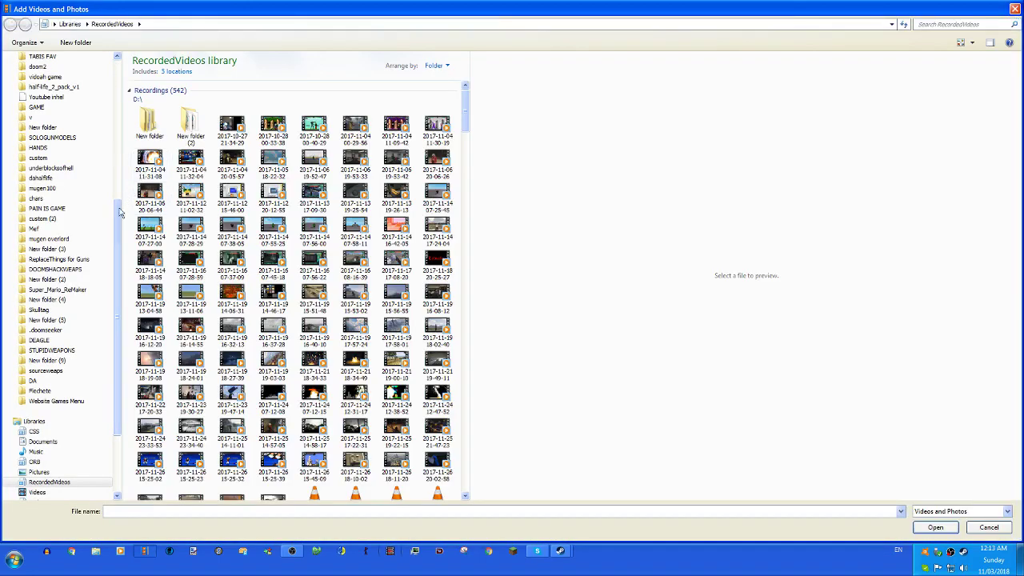
left_click(38, 473)
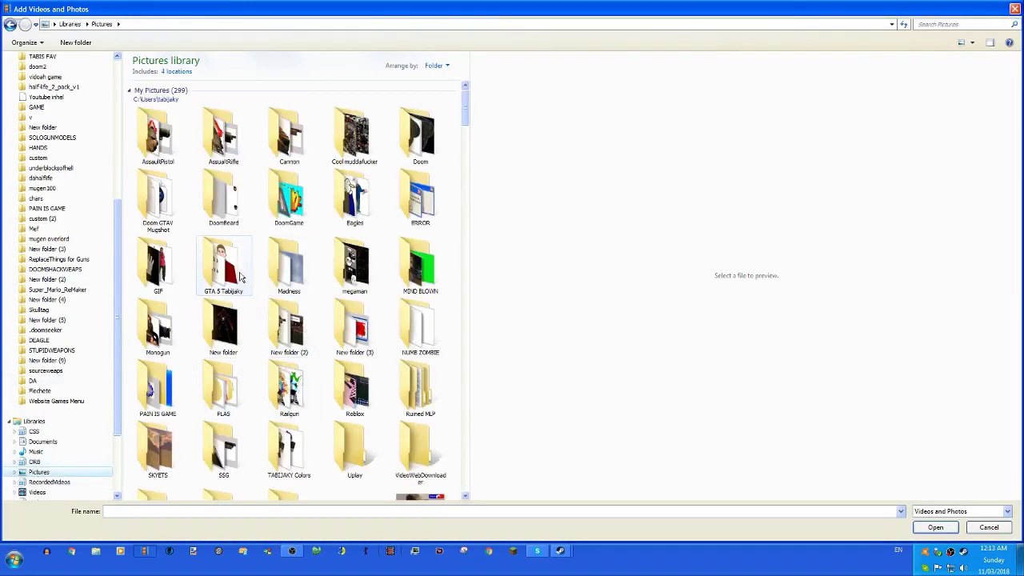
double_click(224, 268)
double_click(398, 142)
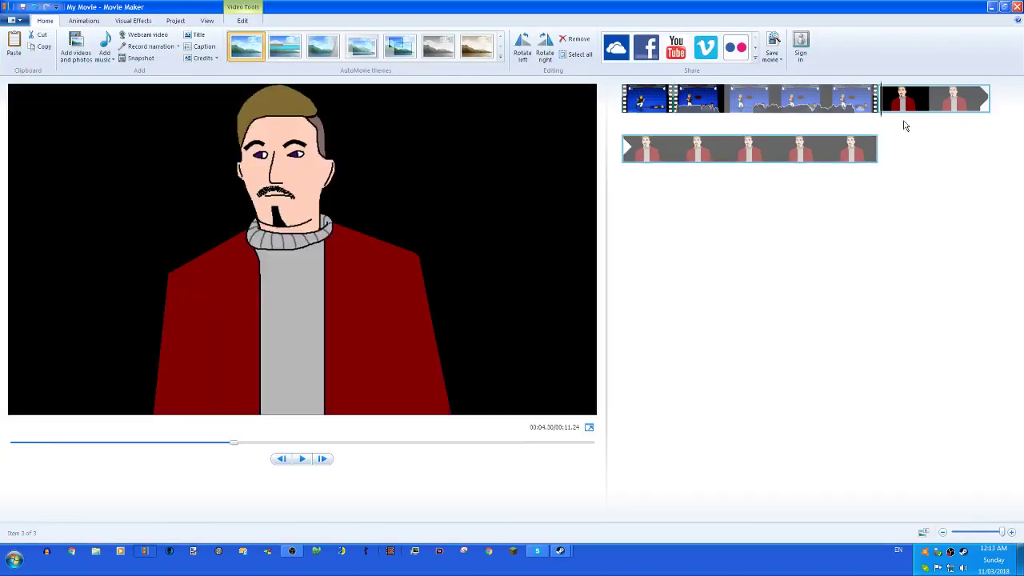
left_click_drag(908, 118, 660, 112)
left_click(247, 22)
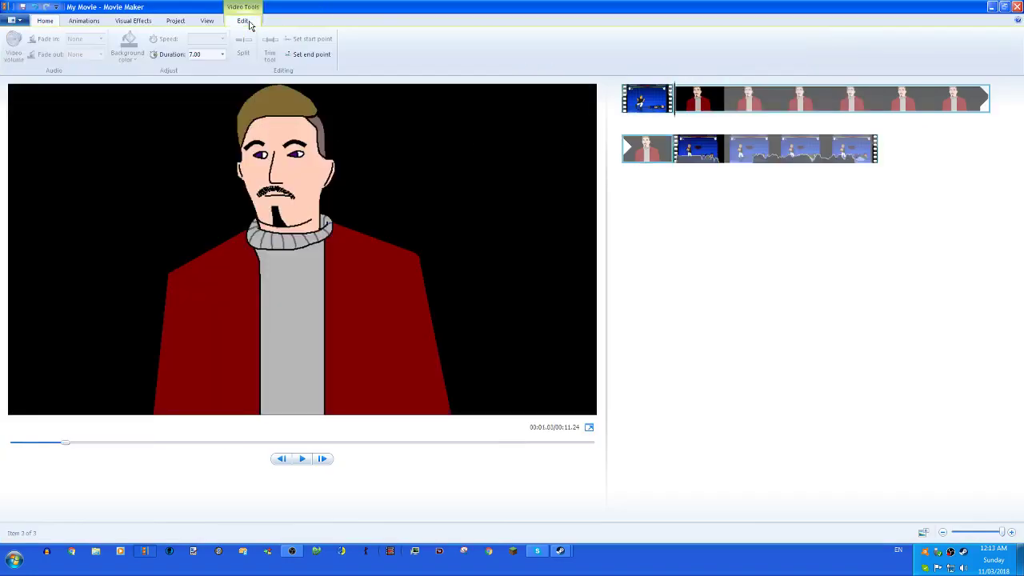
- Show the character picture for 1.00 second and try two zoom-in pan and zoom effects on it
left_click(224, 56)
left_click(204, 66)
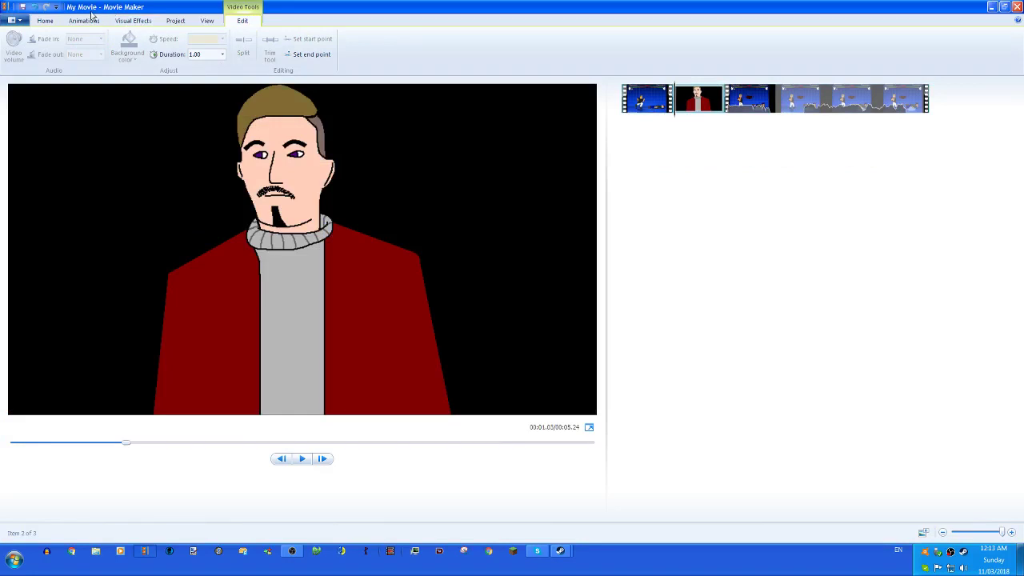
left_click(84, 20)
left_click(759, 63)
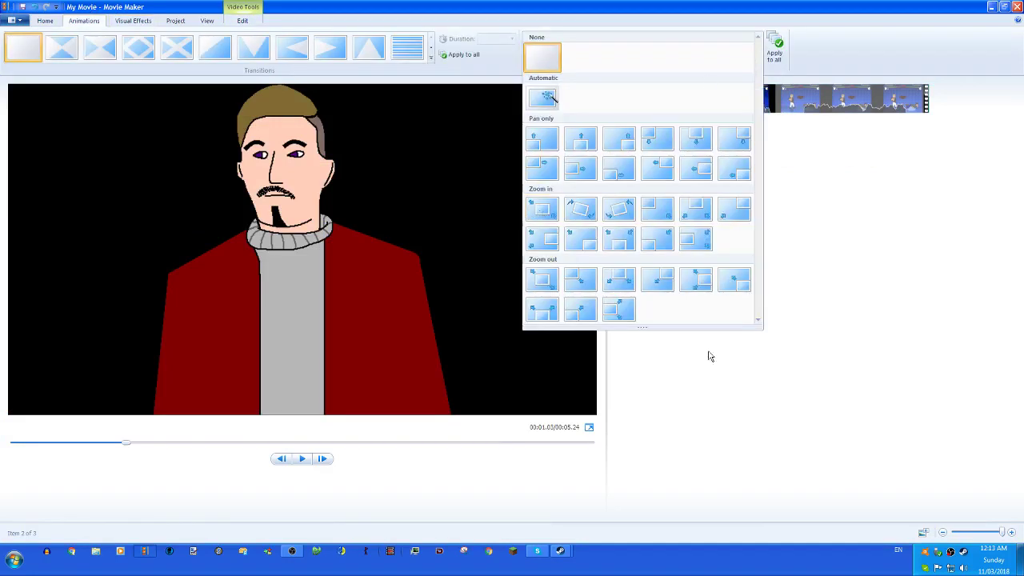
left_click(549, 219)
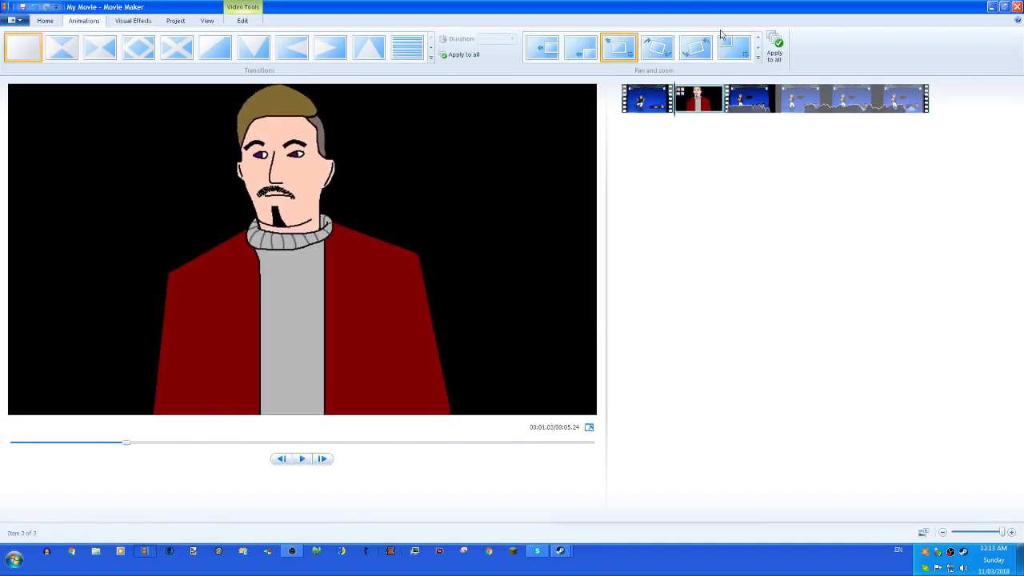
left_click(759, 63)
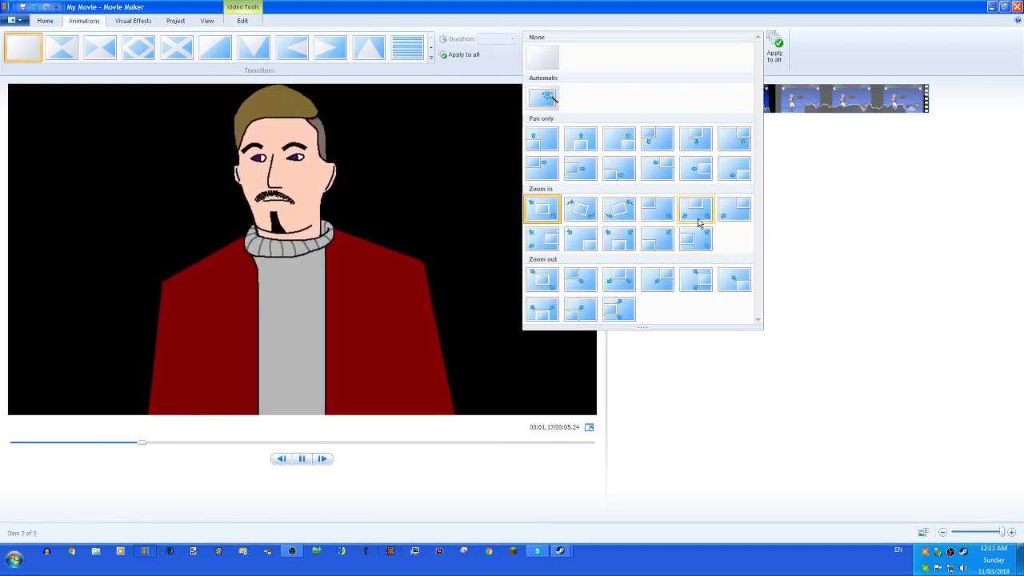
left_click(696, 213)
- Preview the movie, then delete the red-jacket character picture from the storyboard
left_click(656, 97)
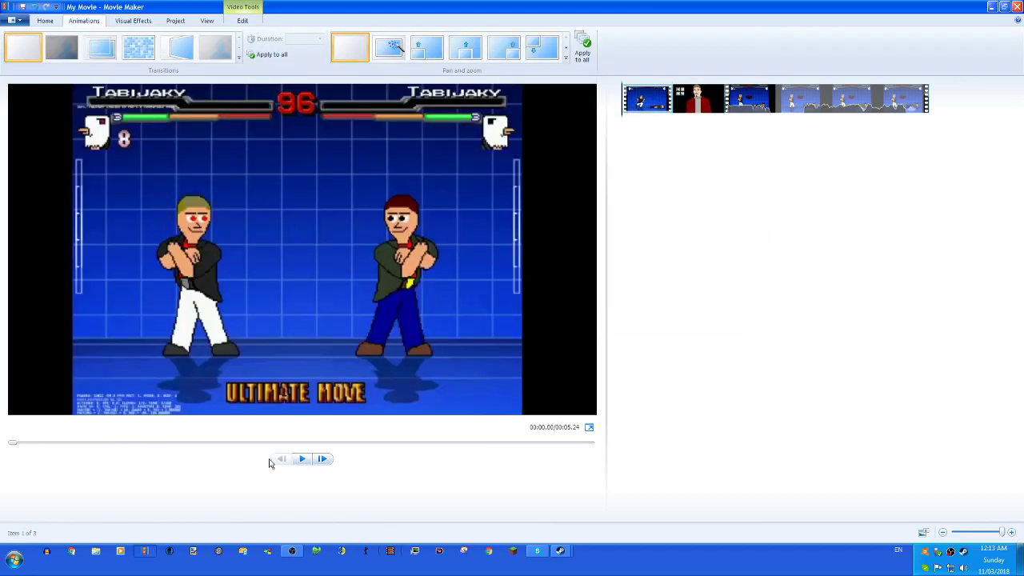
left_click(302, 460)
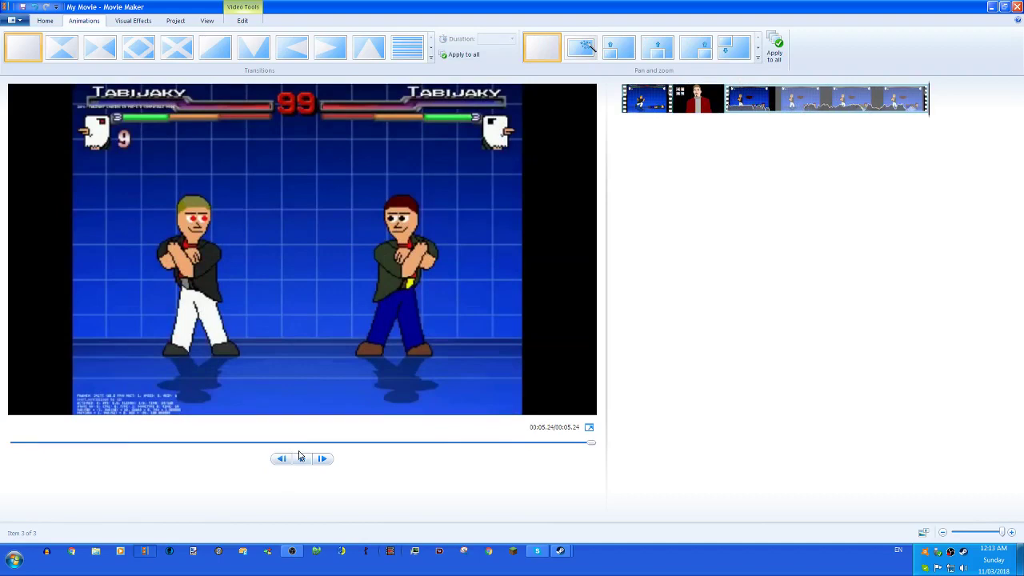
left_click(700, 112)
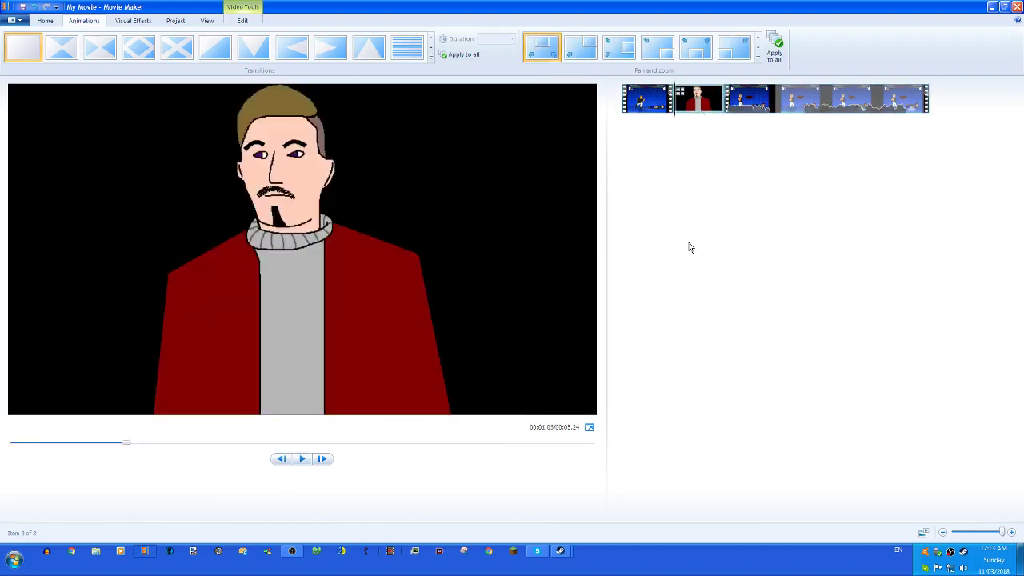
key("Delete")
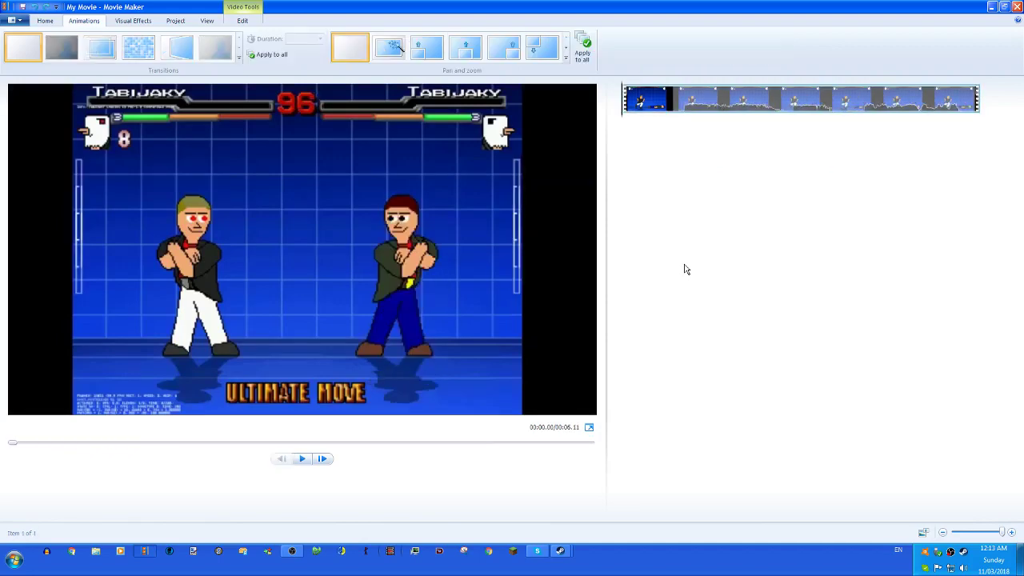
left_click(50, 23)
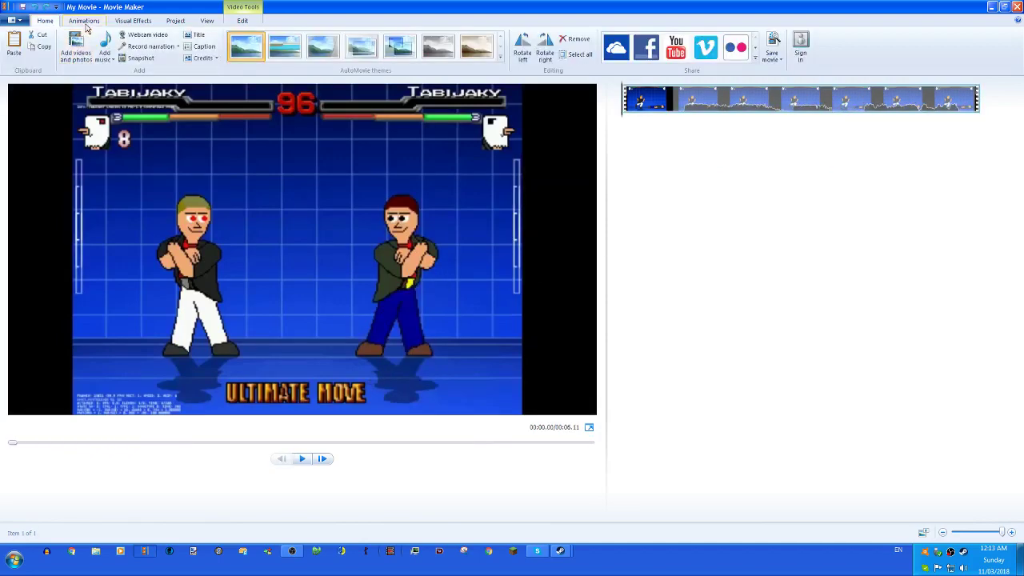
left_click(300, 459)
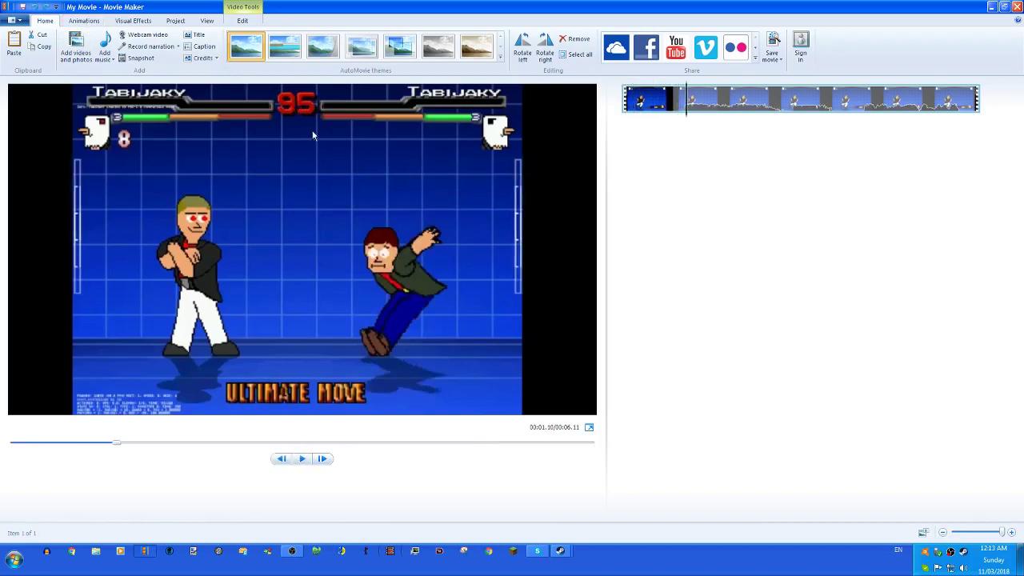
left_click(280, 464)
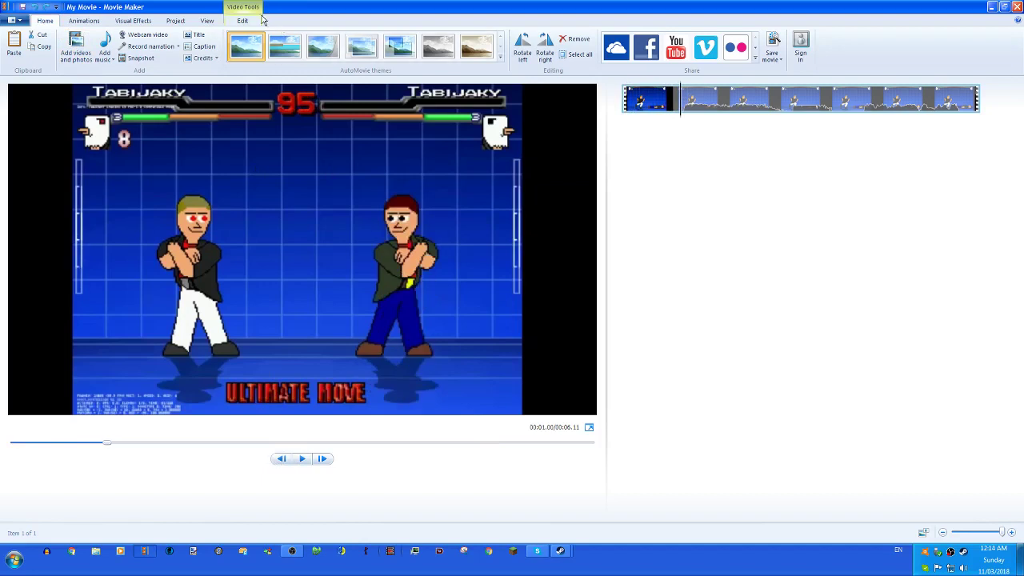
left_click(250, 21)
left_click(244, 44)
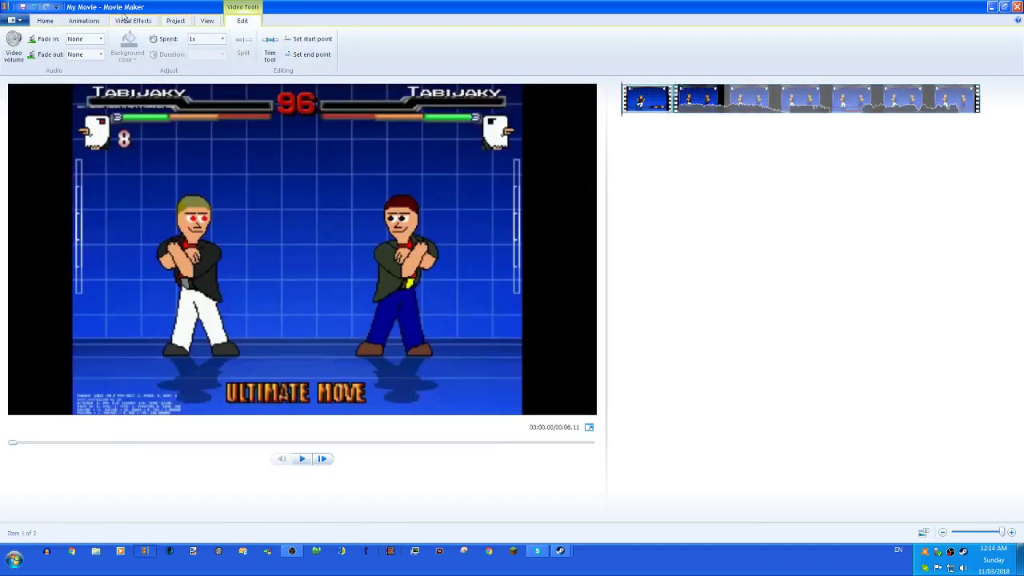
left_click(84, 21)
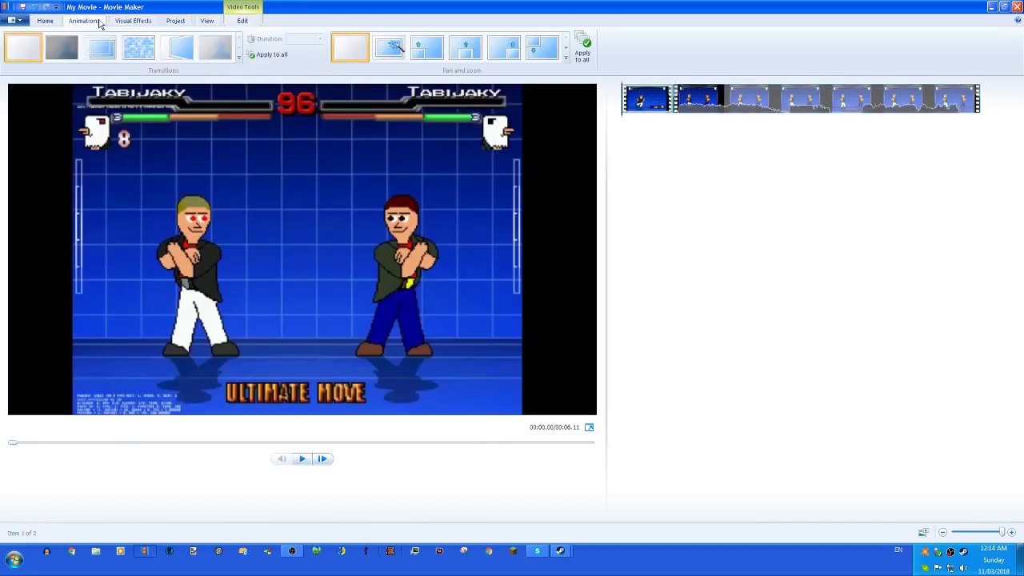
left_click(566, 59)
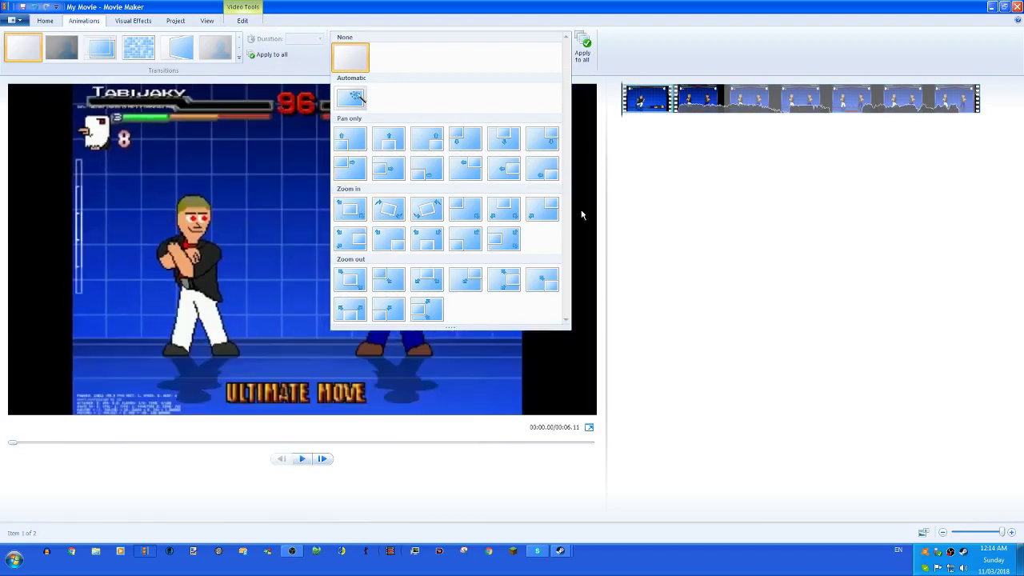
left_click(316, 220)
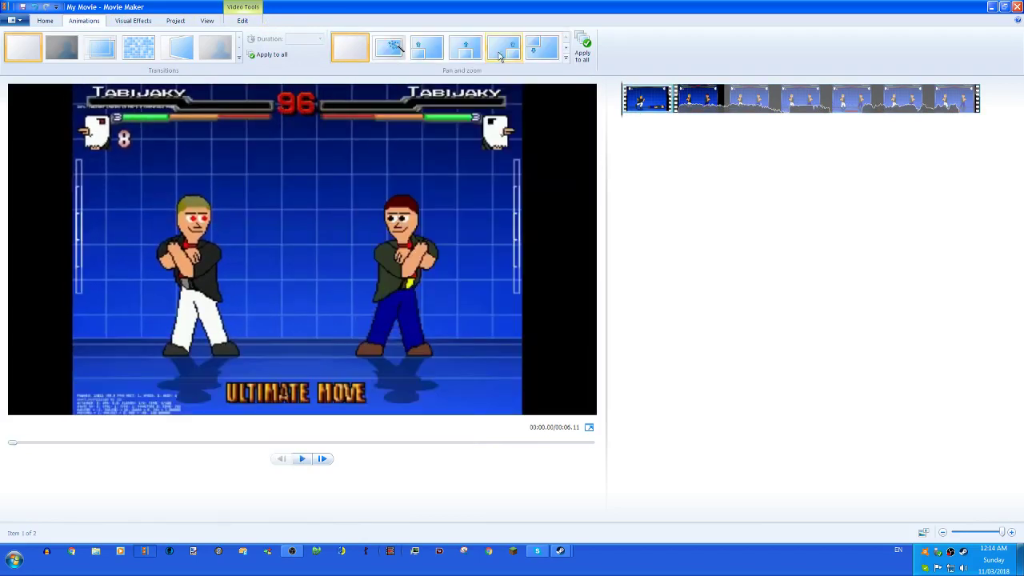
left_click(565, 59)
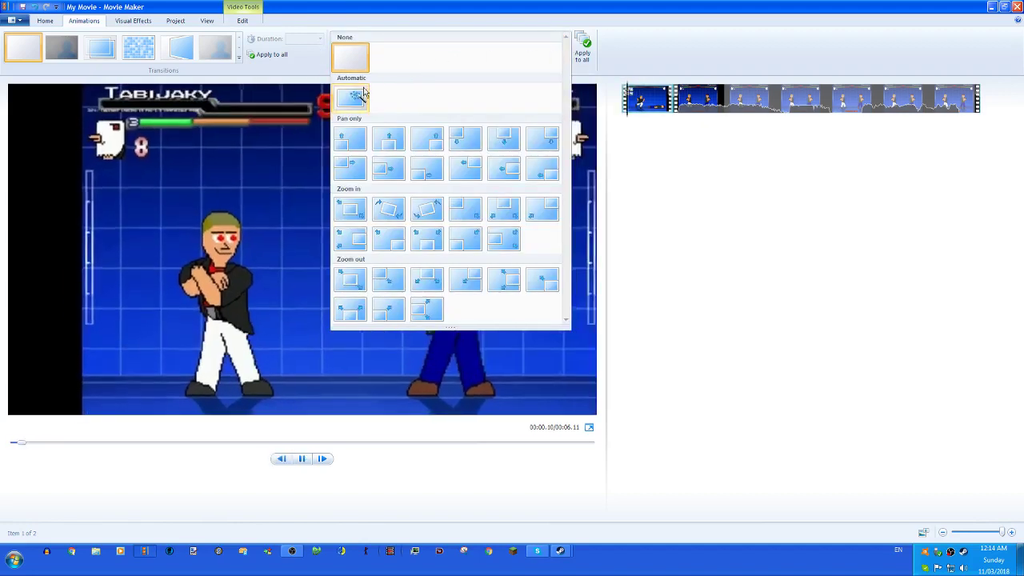
left_click(352, 96)
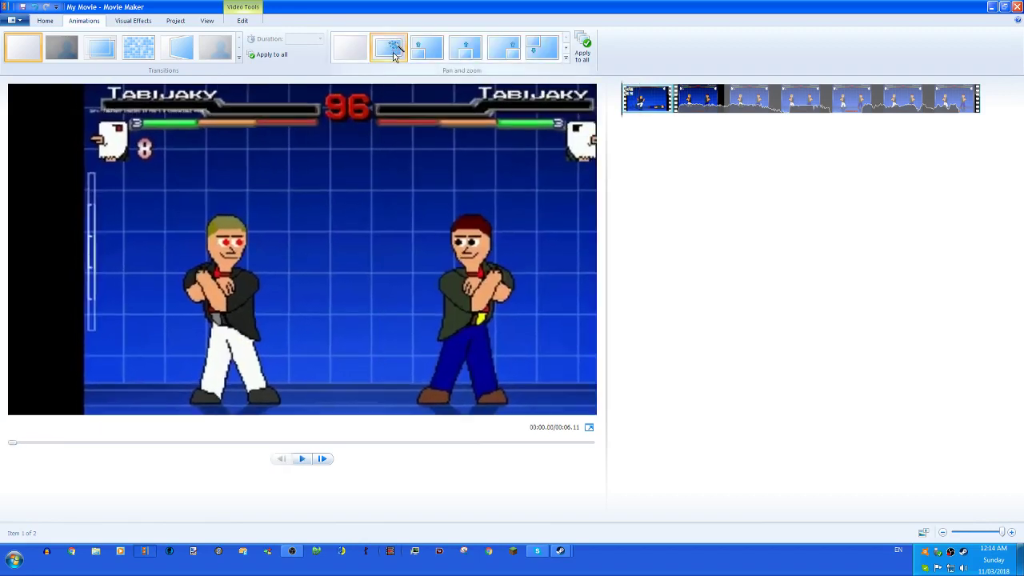
left_click(303, 458)
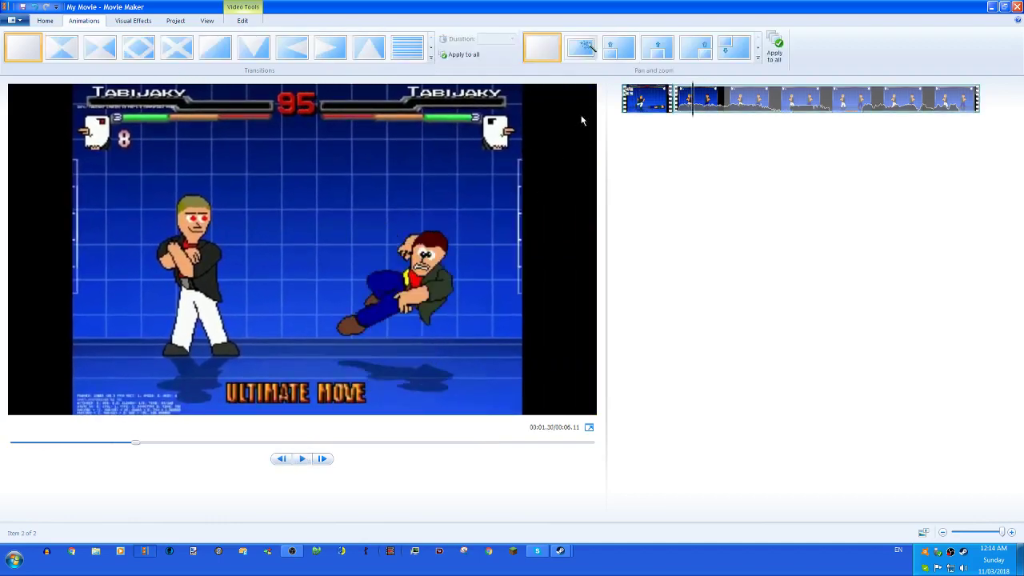
left_click(653, 114)
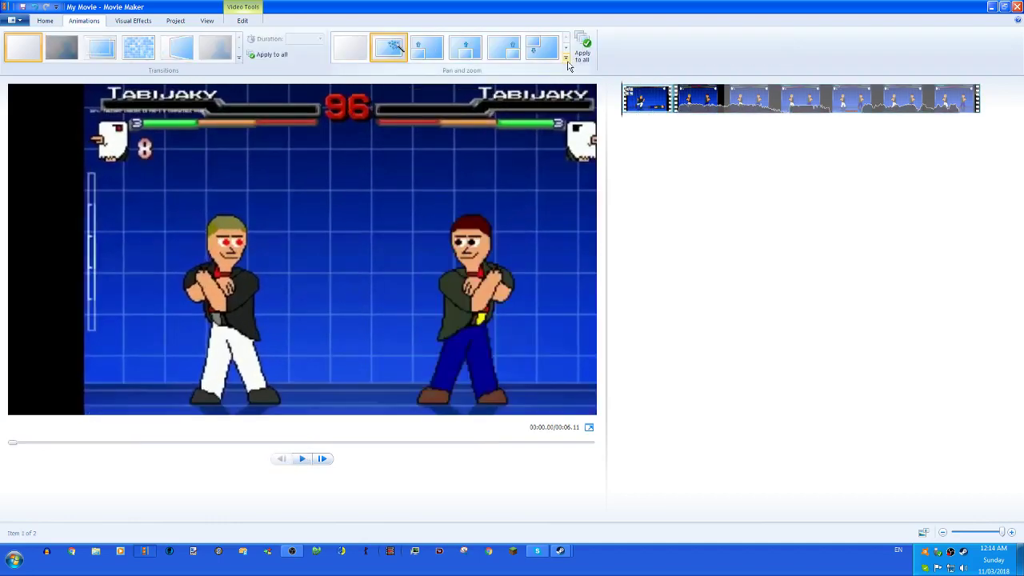
left_click(566, 61)
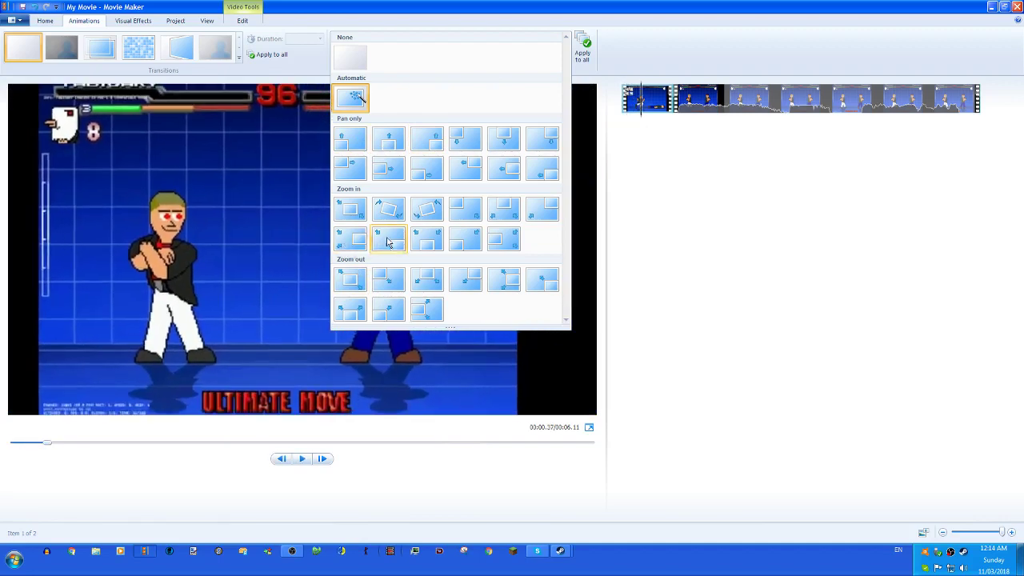
left_click(504, 237)
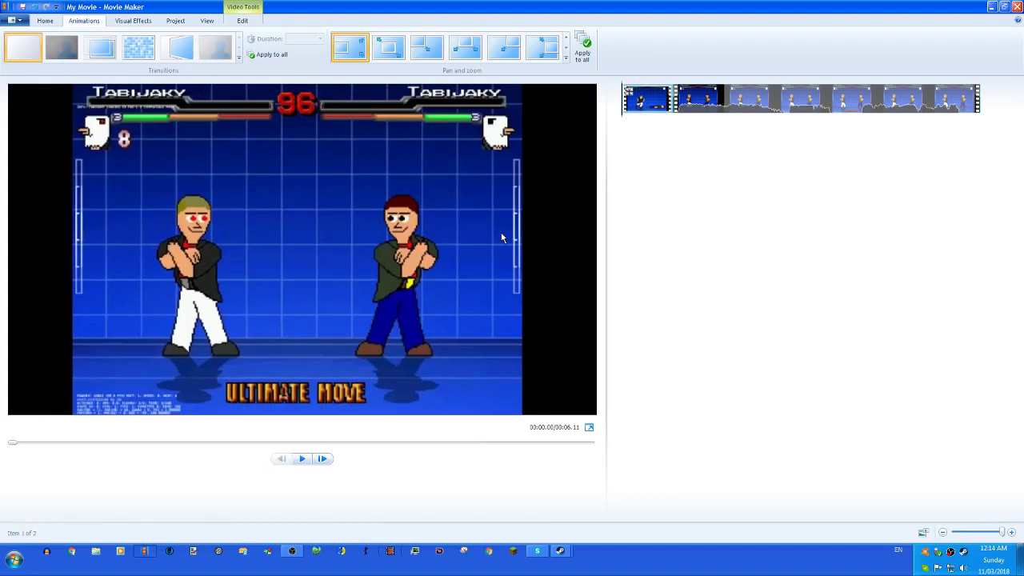
left_click(304, 458)
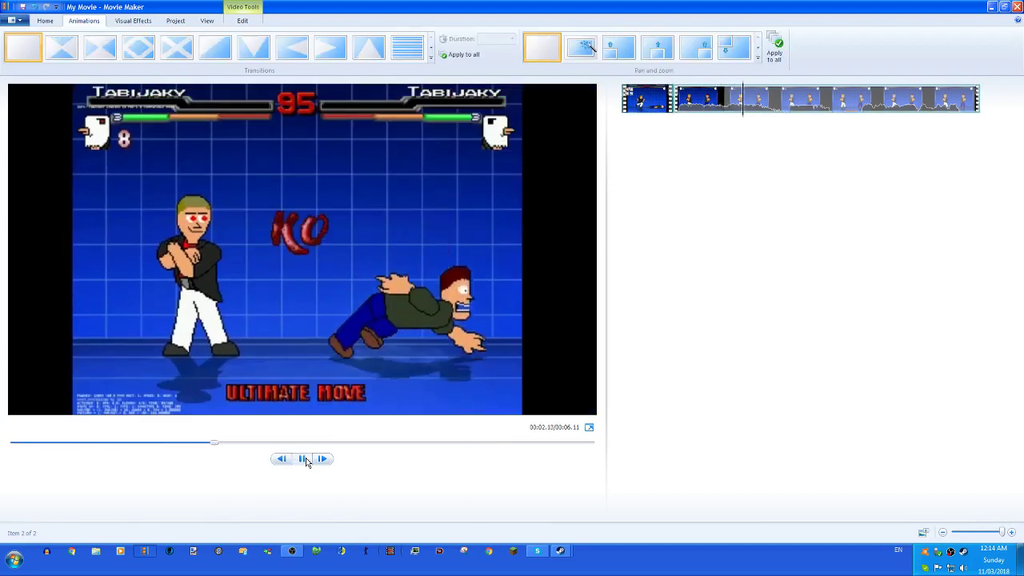
left_click(306, 458)
left_click(690, 107)
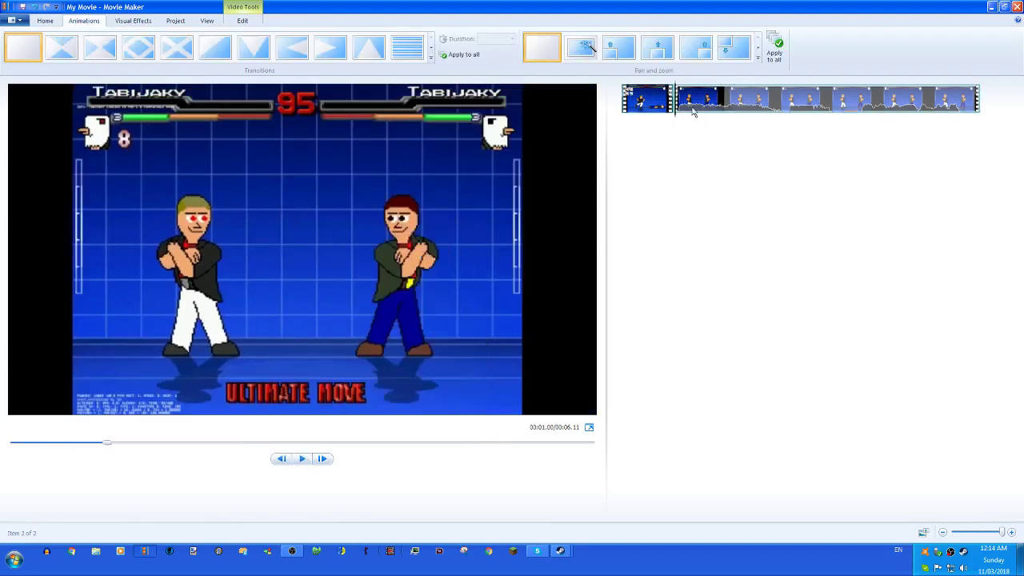
left_click(324, 458)
left_click(323, 459)
left_click(325, 460)
left_click(324, 461)
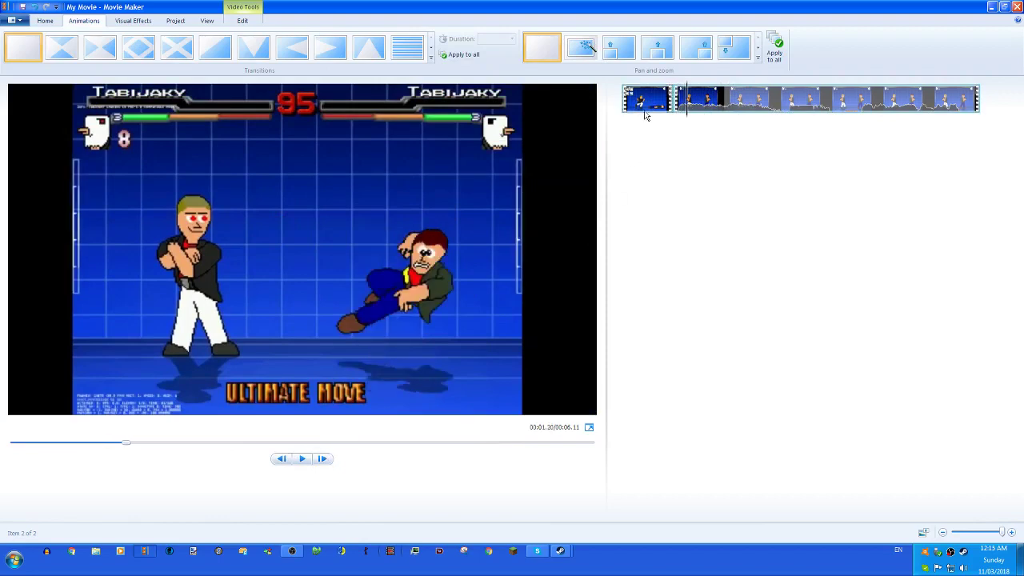
left_click(667, 96)
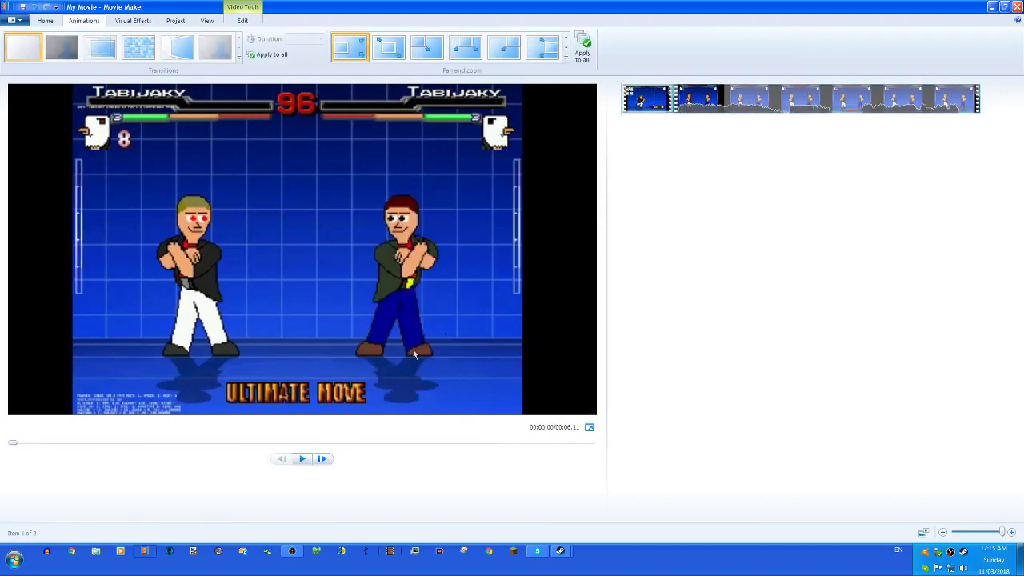
left_click(308, 462)
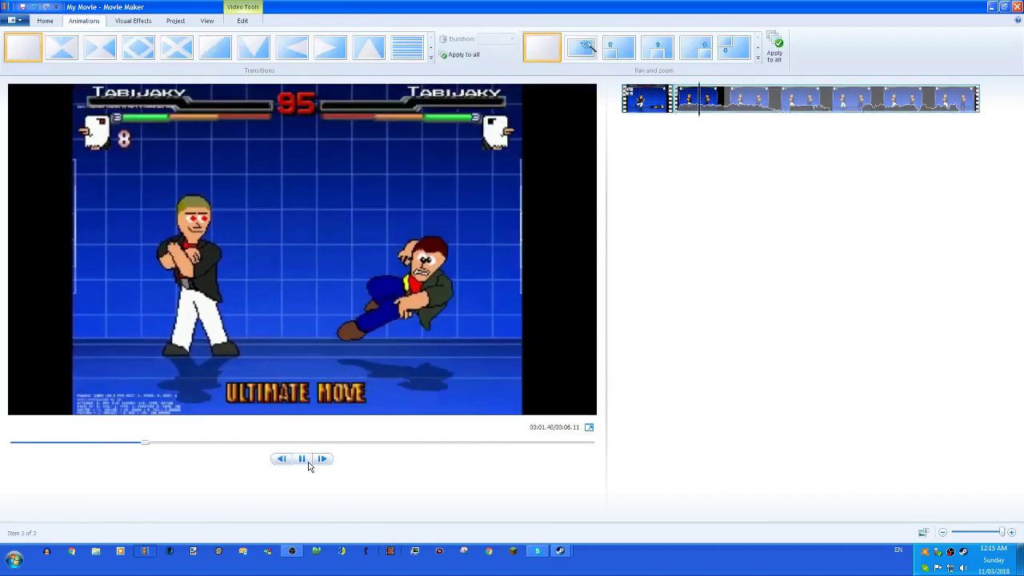
left_click(308, 465)
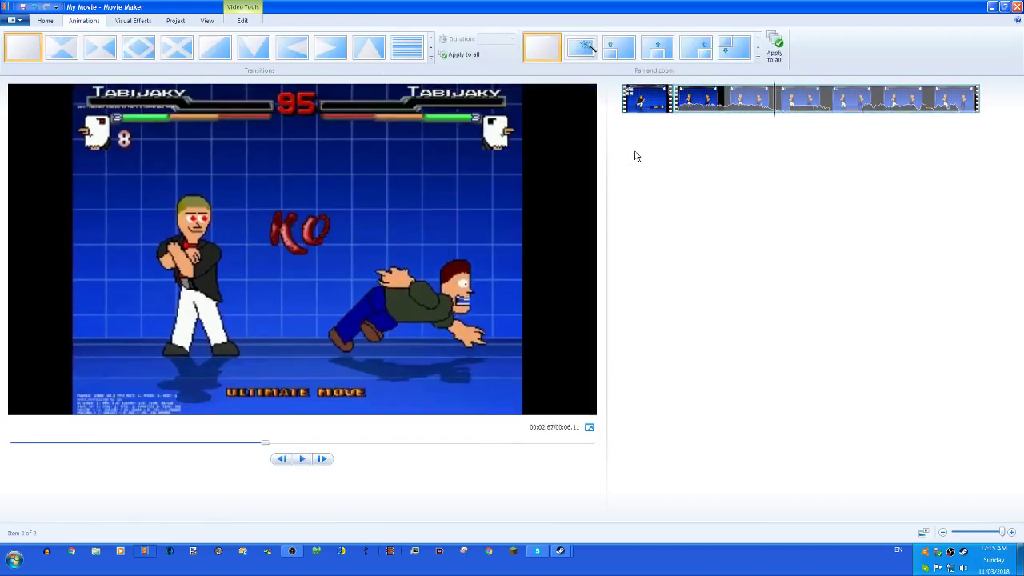
key("ctrl+z")
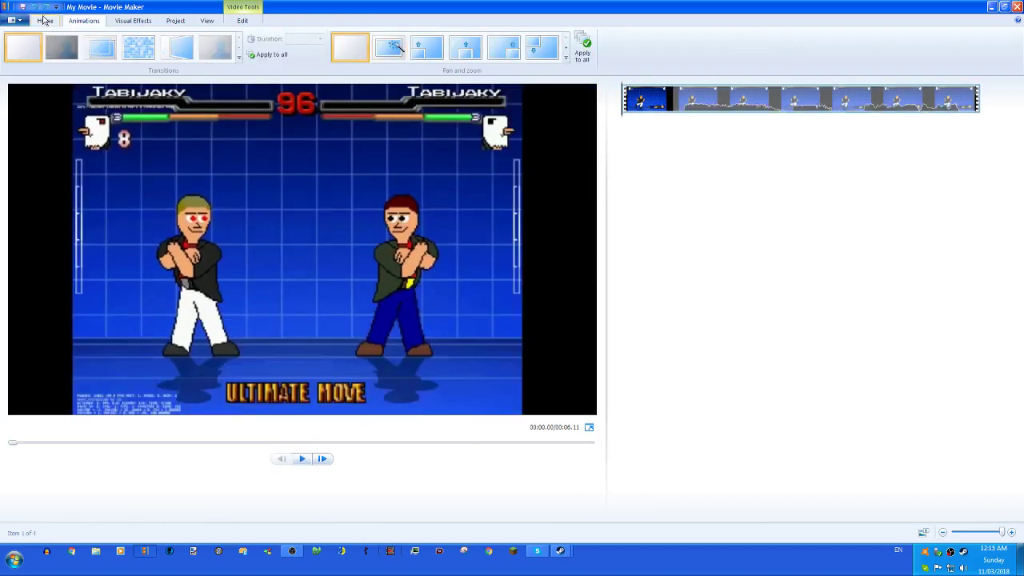
- Add a 'My Movie' title card before the video and try a blue background on it
left_click(45, 21)
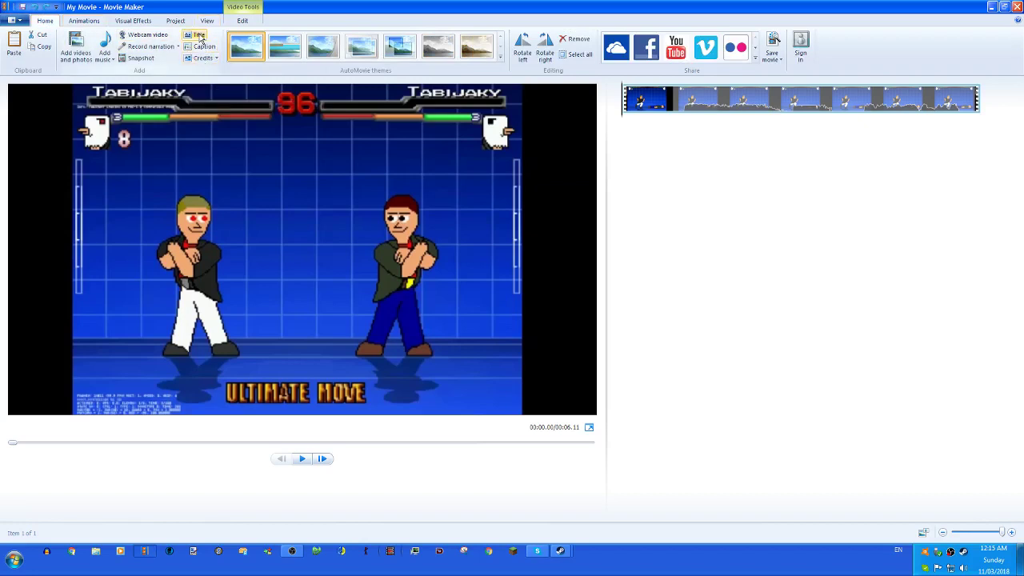
left_click(198, 36)
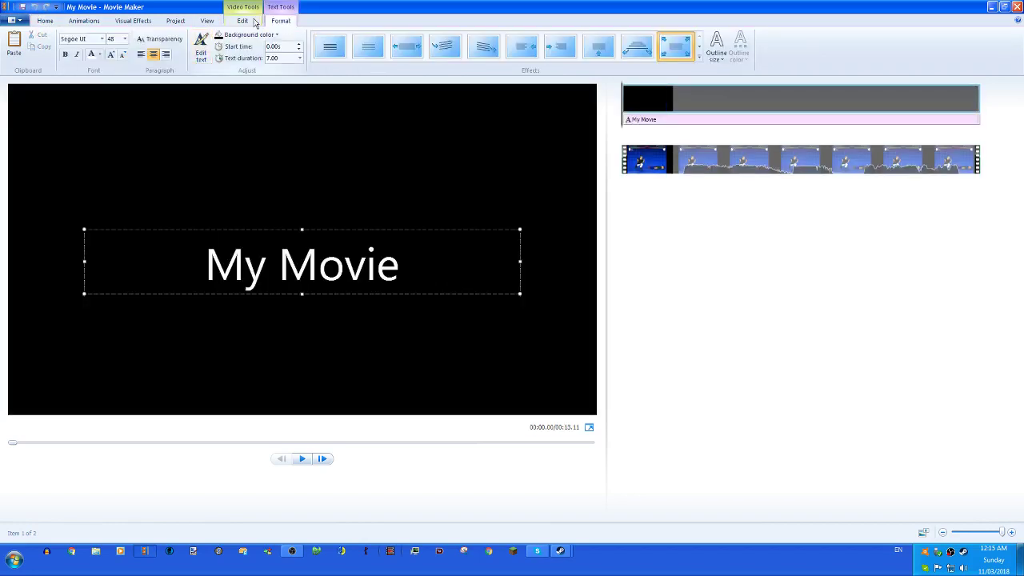
left_click(434, 273)
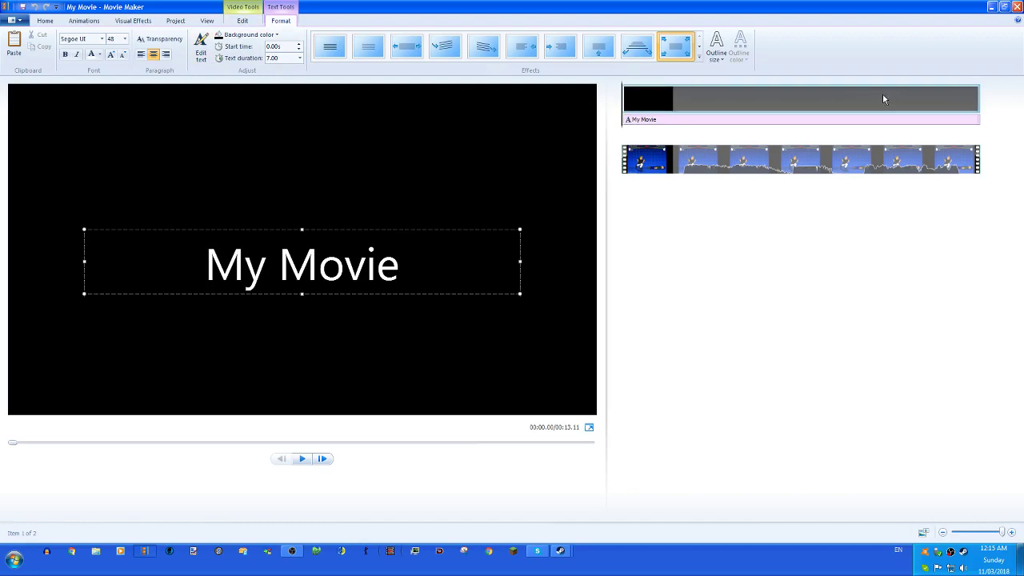
left_click(243, 20)
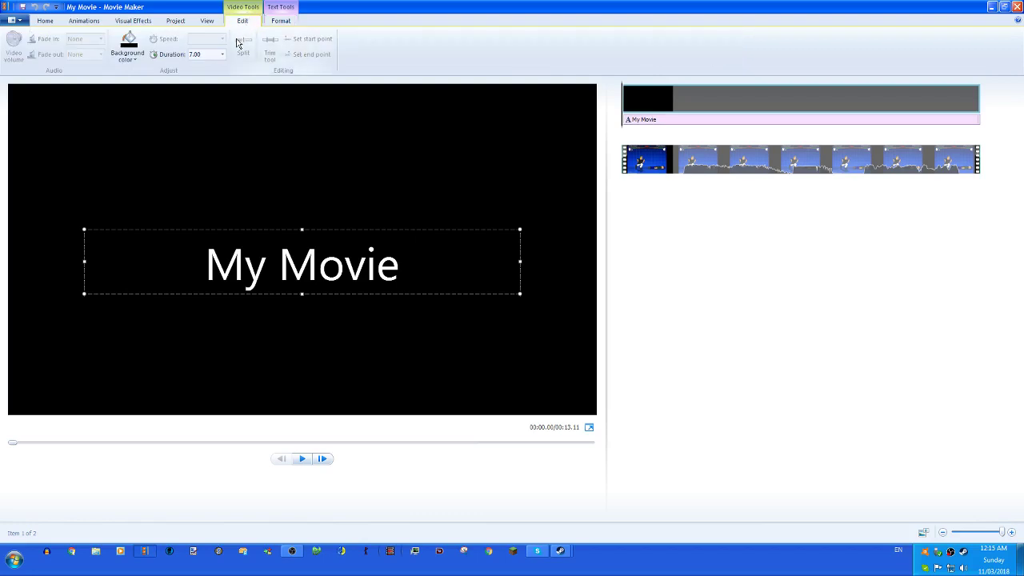
left_click(130, 58)
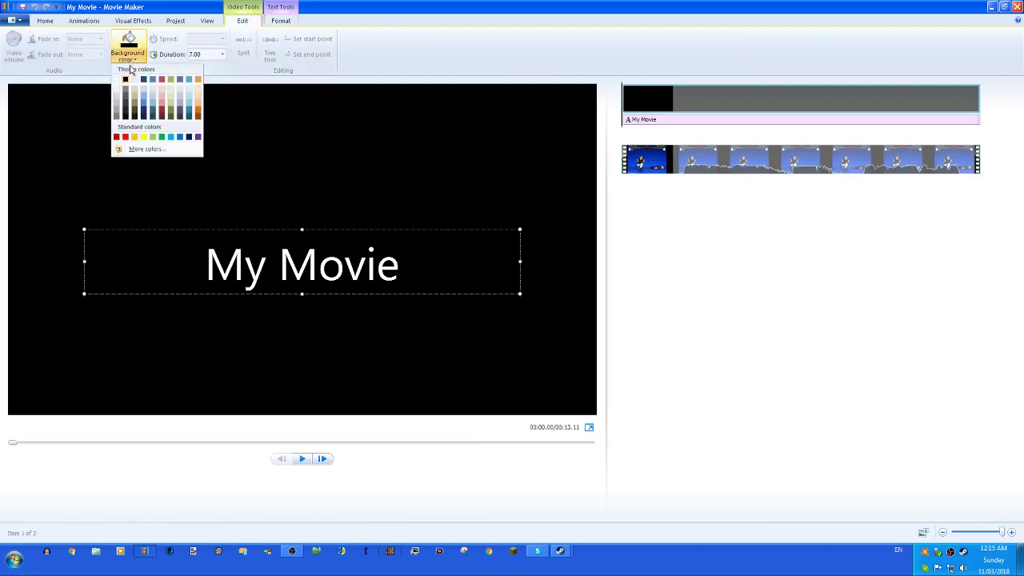
left_click(181, 138)
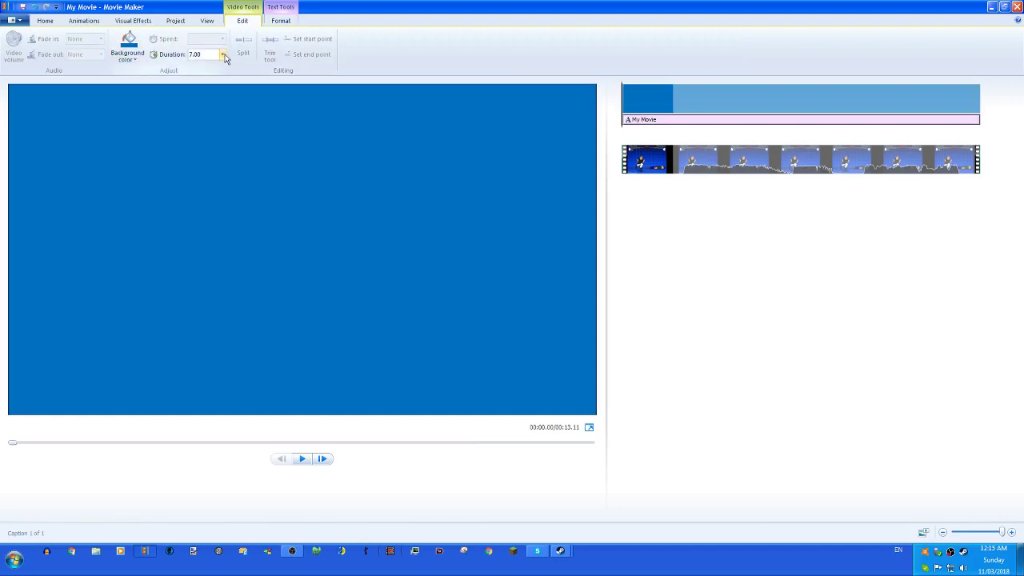
- Remove the title text effect, set the background back to black and the duration to 1.00 s
left_click(272, 24)
left_click(329, 47)
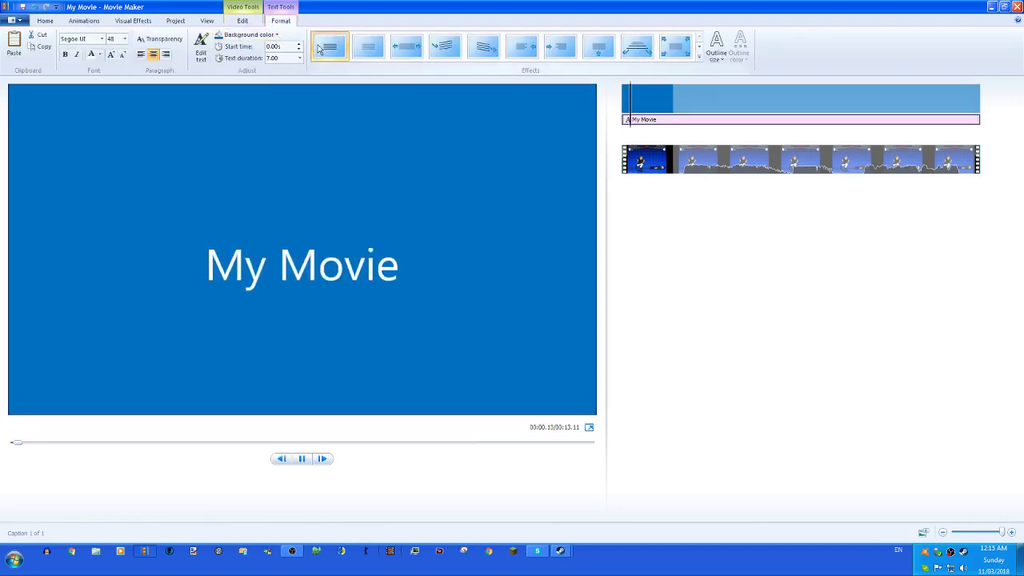
left_click(240, 21)
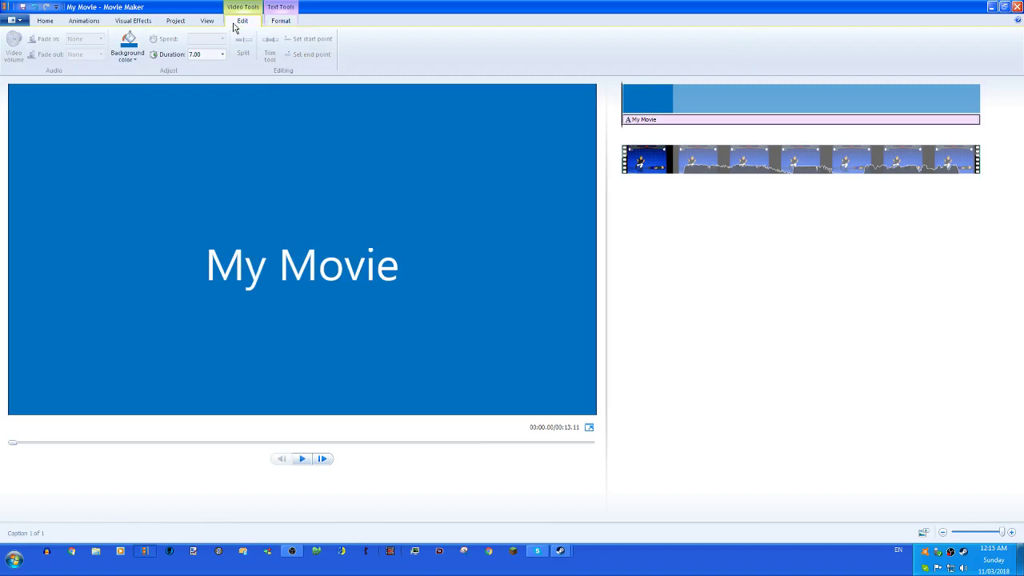
left_click(130, 54)
left_click(125, 80)
left_click(222, 54)
left_click(200, 64)
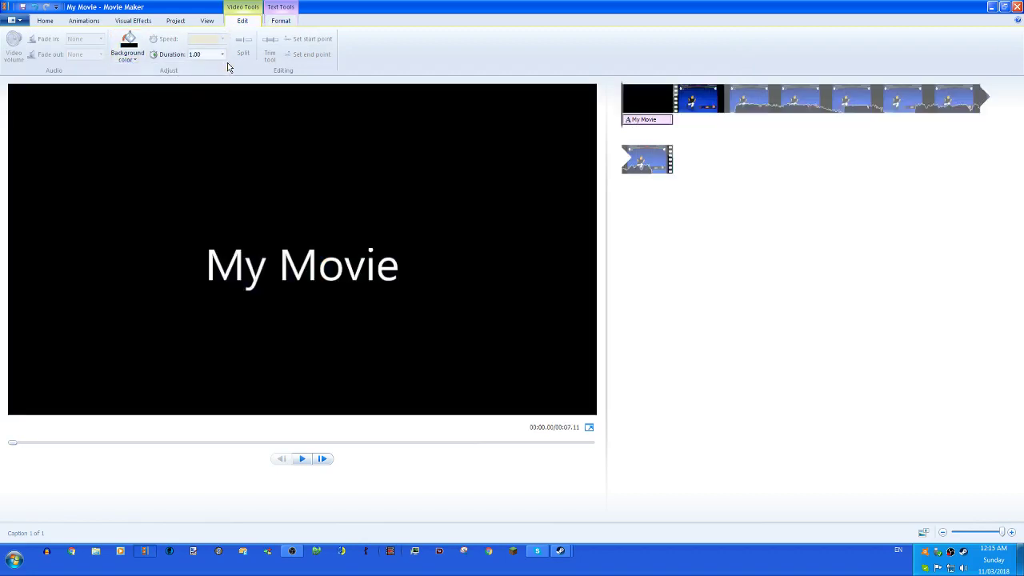
- Replace the title text with 'WElcome to the fight paliose' and move it higher in the frame
left_click(282, 21)
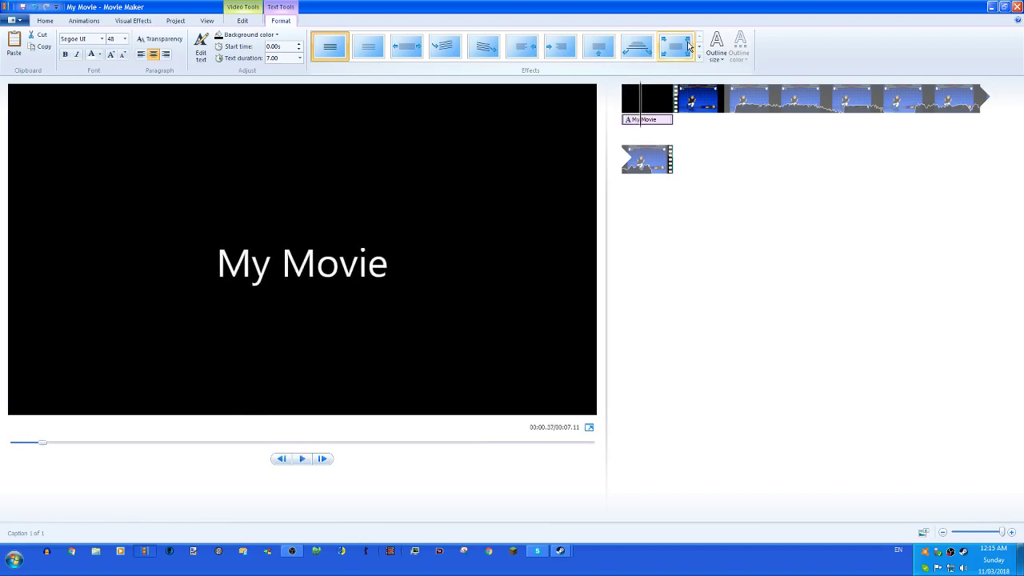
left_click(331, 48)
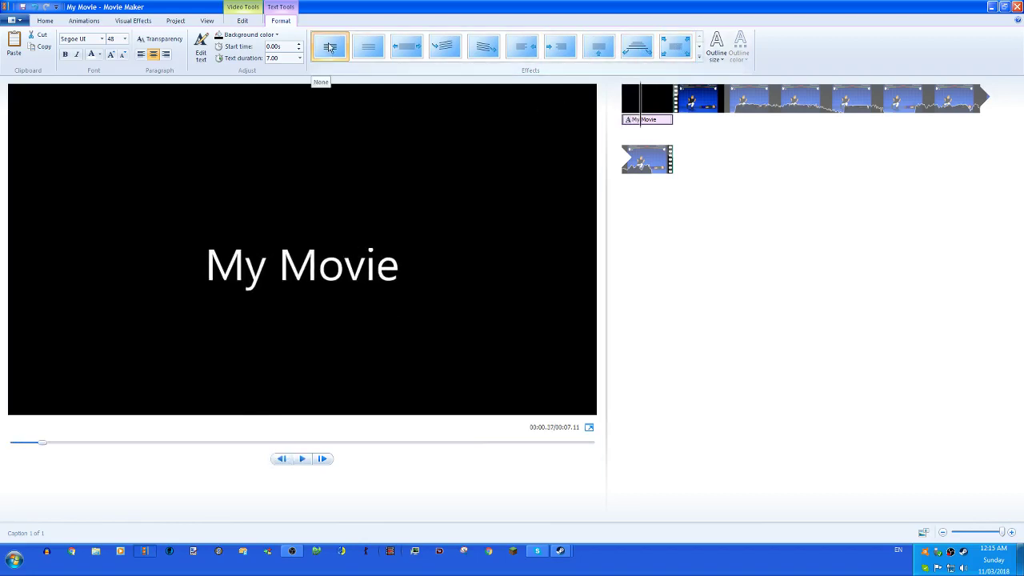
left_click(199, 46)
key("ctrl+a")
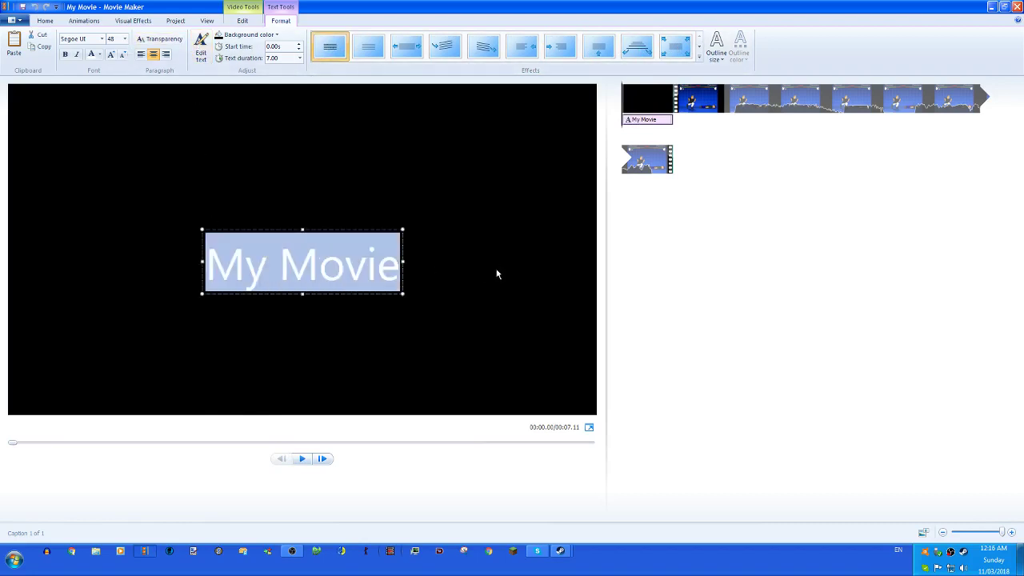
key("BackSpace")
type("WElcome to ")
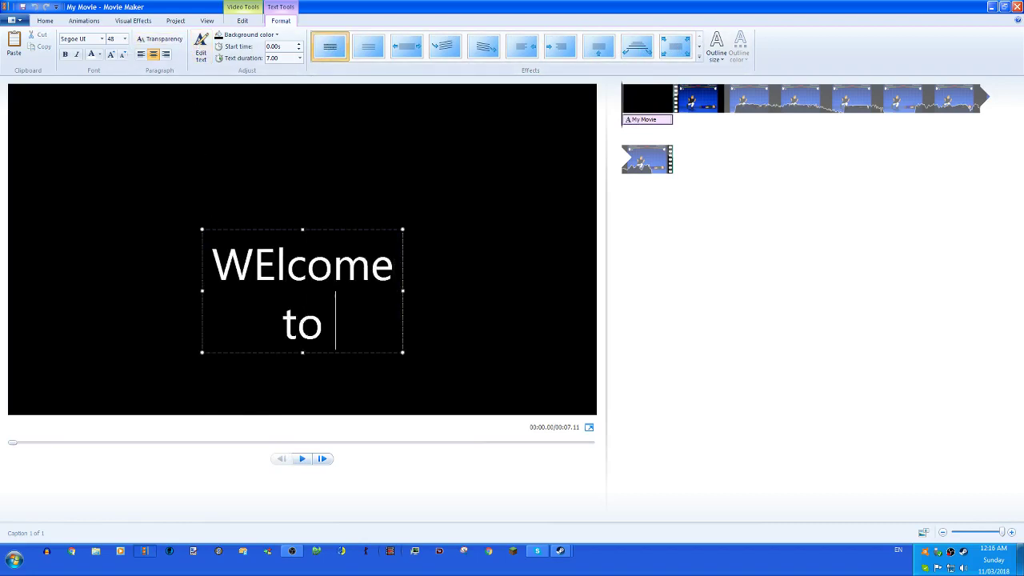
type("the fight palio")
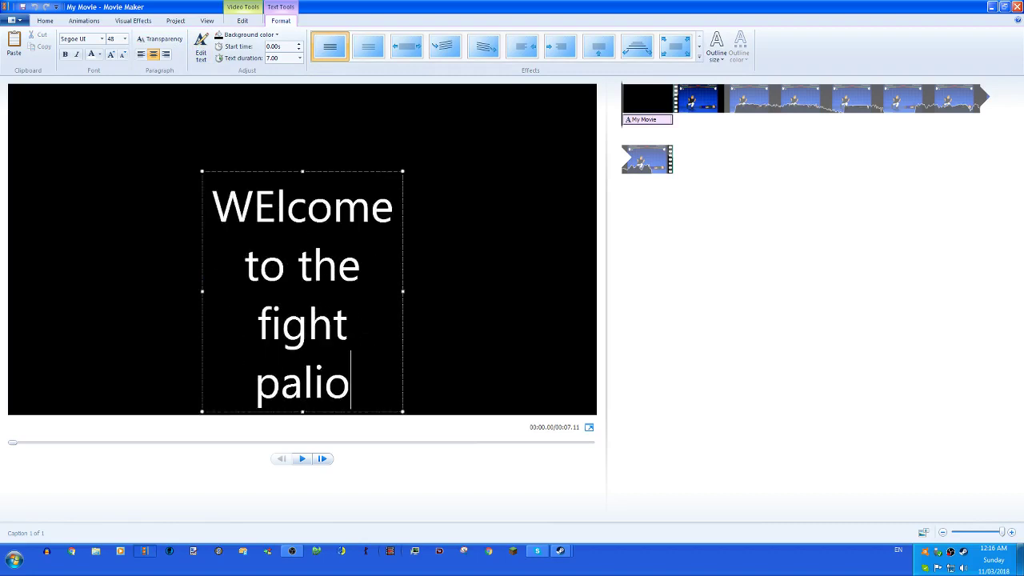
type("se")
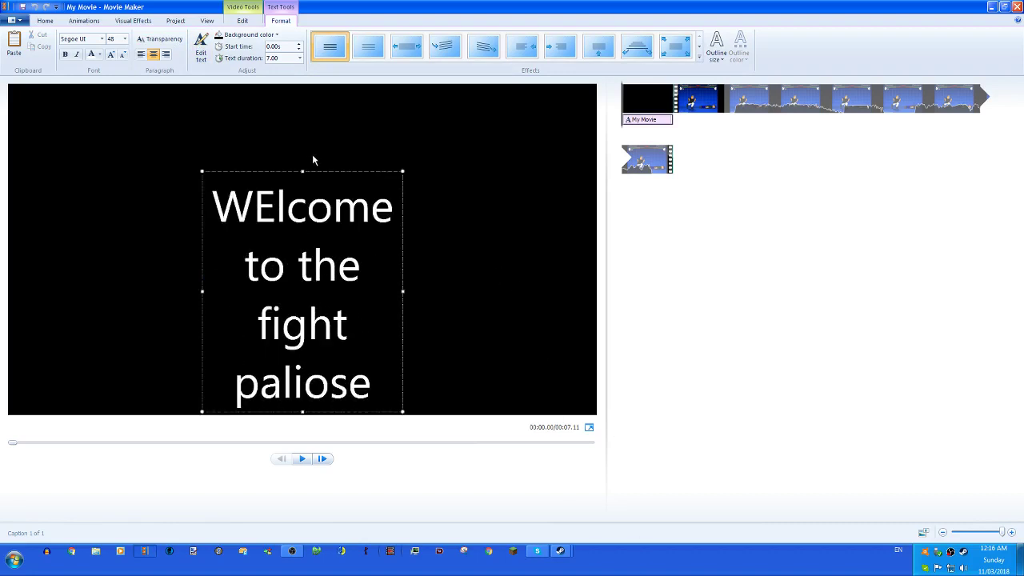
left_click_drag(318, 171, 318, 121)
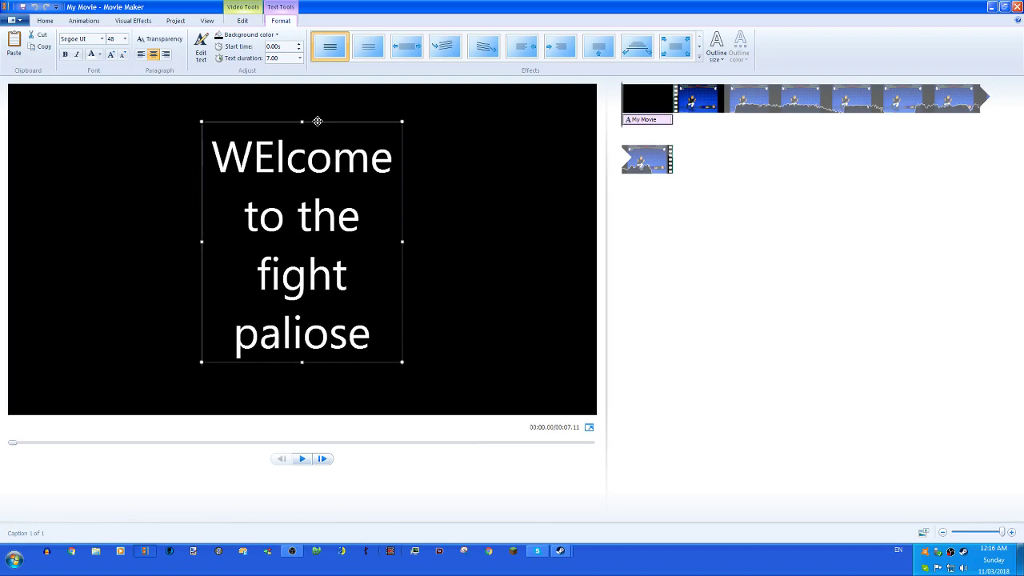
left_click(810, 206)
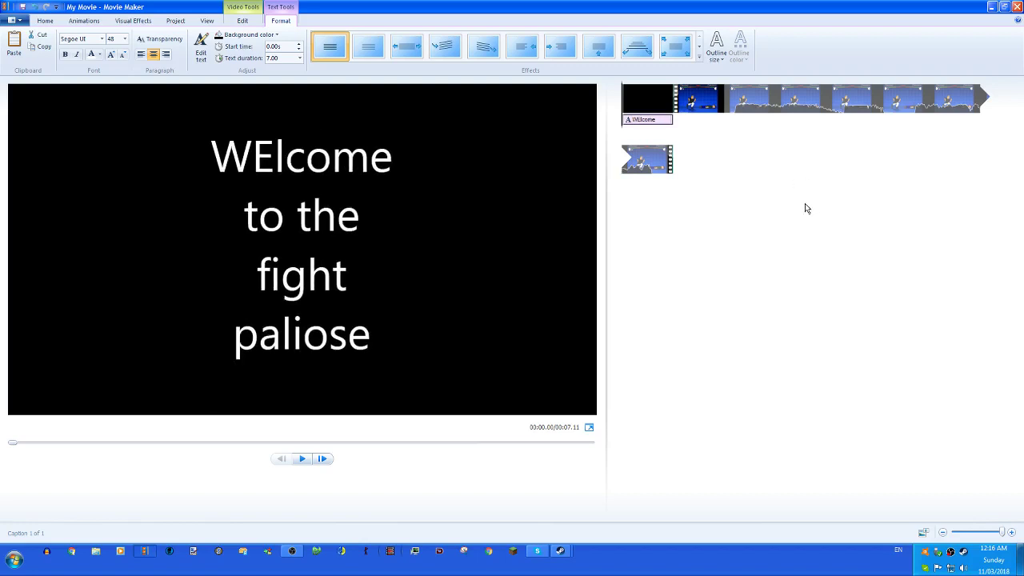
- Add the WELCOMETOTHEFIGHTPALICE.wav sound file as narration
left_click(46, 21)
left_click(181, 48)
left_click(171, 71)
type("wel")
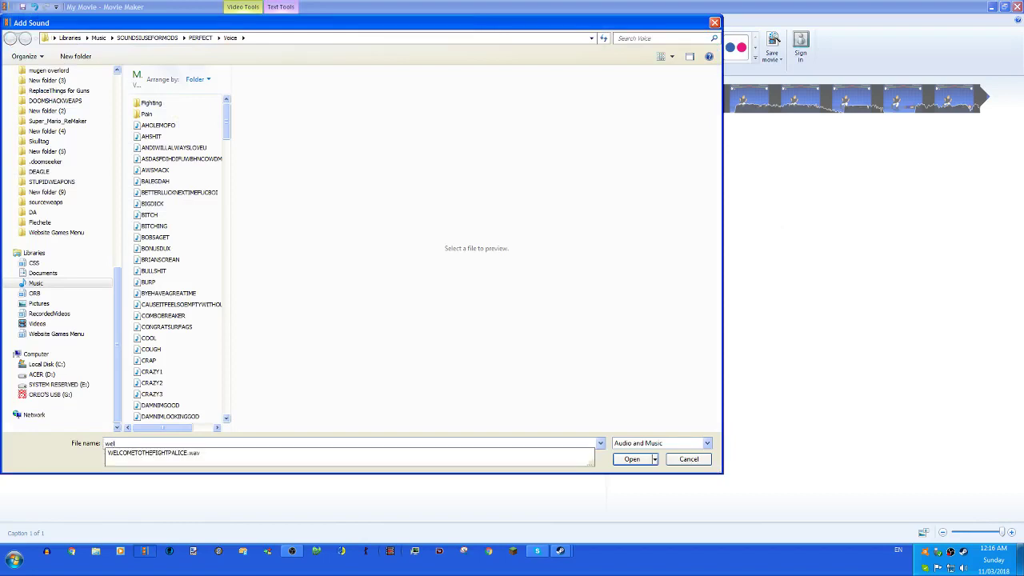
key("Down")
key("Return")
left_click(245, 21)
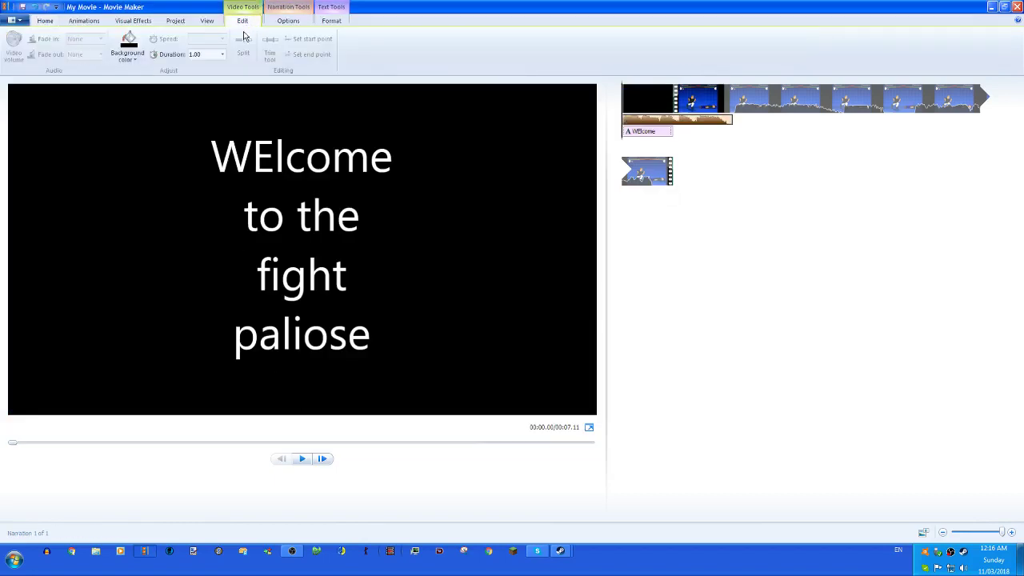
- Lengthen the welcome title clip to 2.00 seconds and preview the movie
left_click(223, 53)
left_click(211, 78)
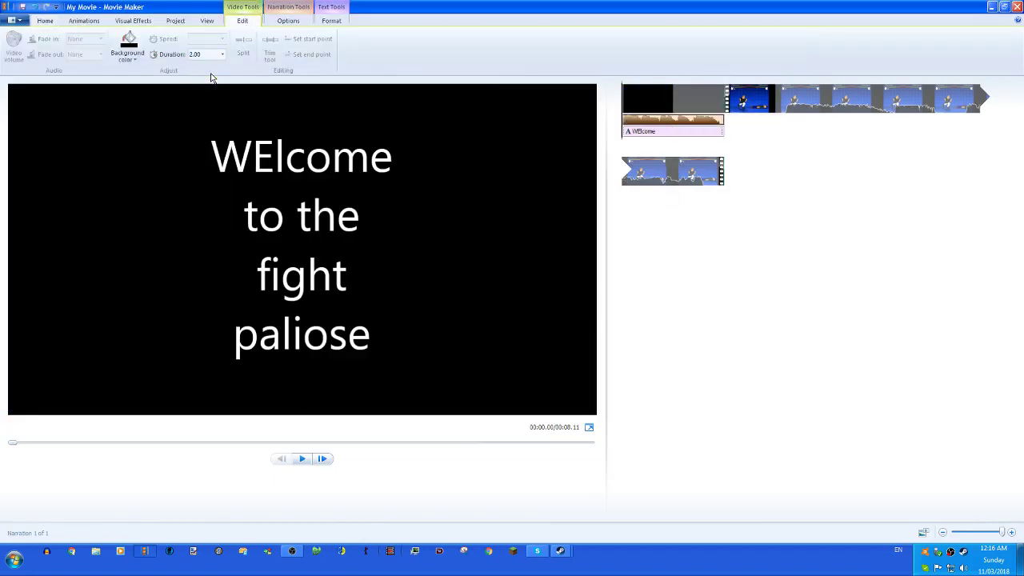
left_click(302, 460)
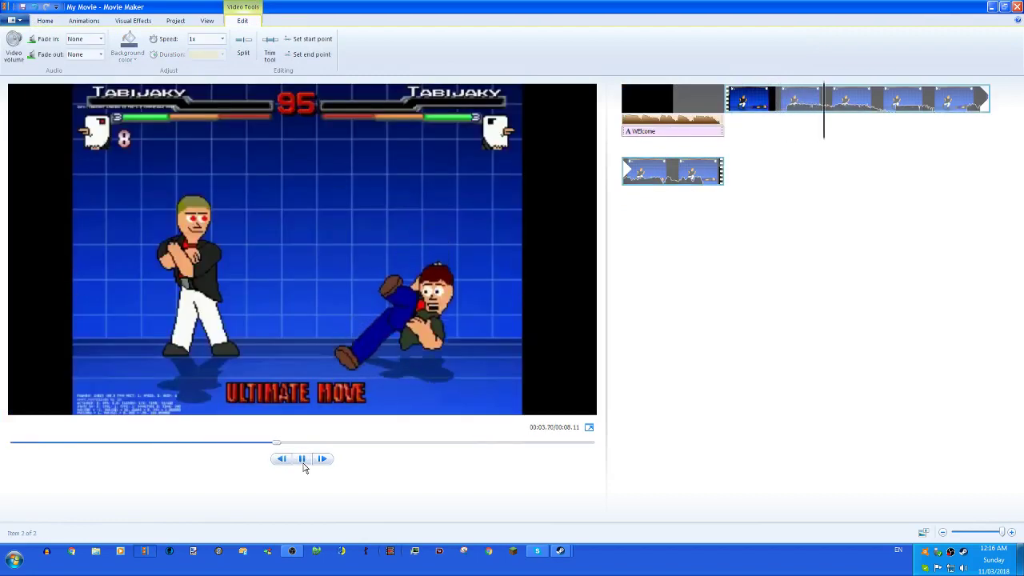
left_click(308, 462)
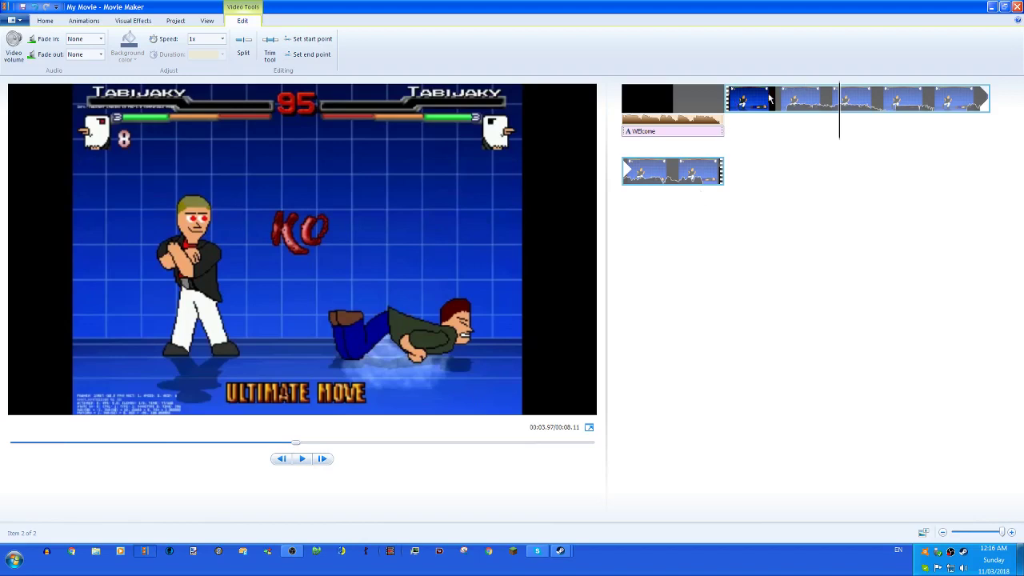
- Review the welcome title's Home, Format and Edit options, then select the fight video clip
left_click(630, 99)
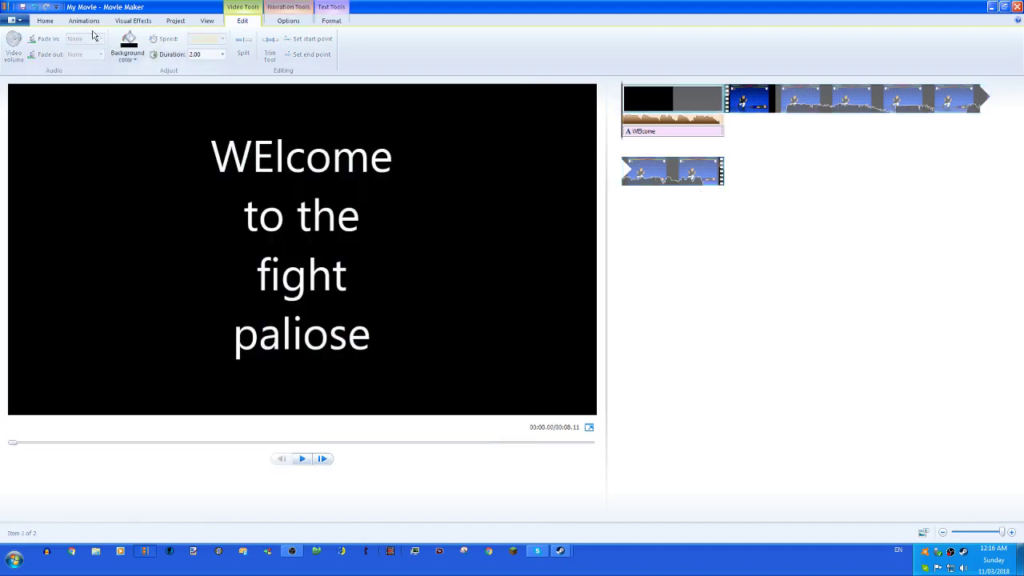
left_click(48, 22)
left_click(326, 22)
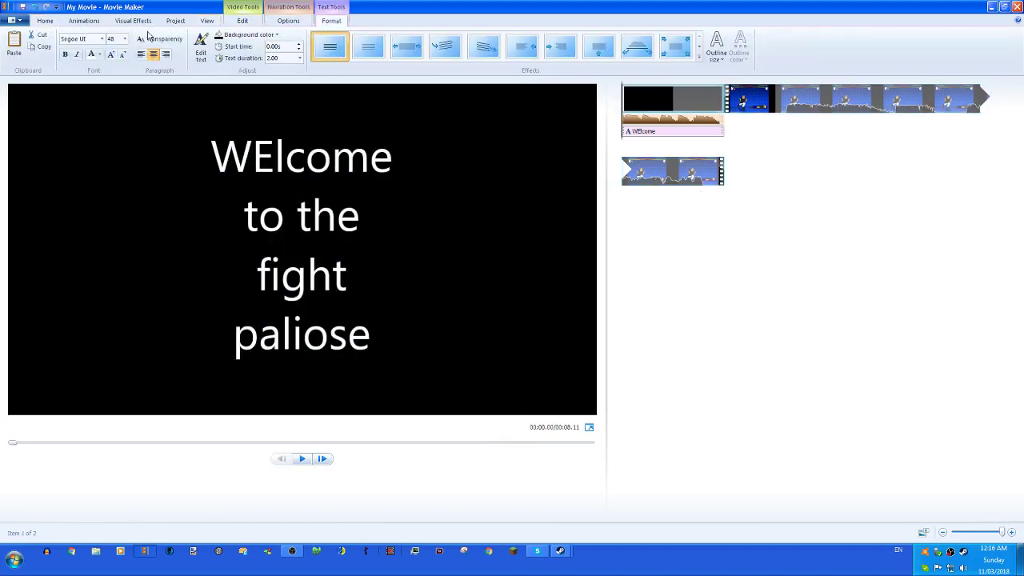
left_click(46, 21)
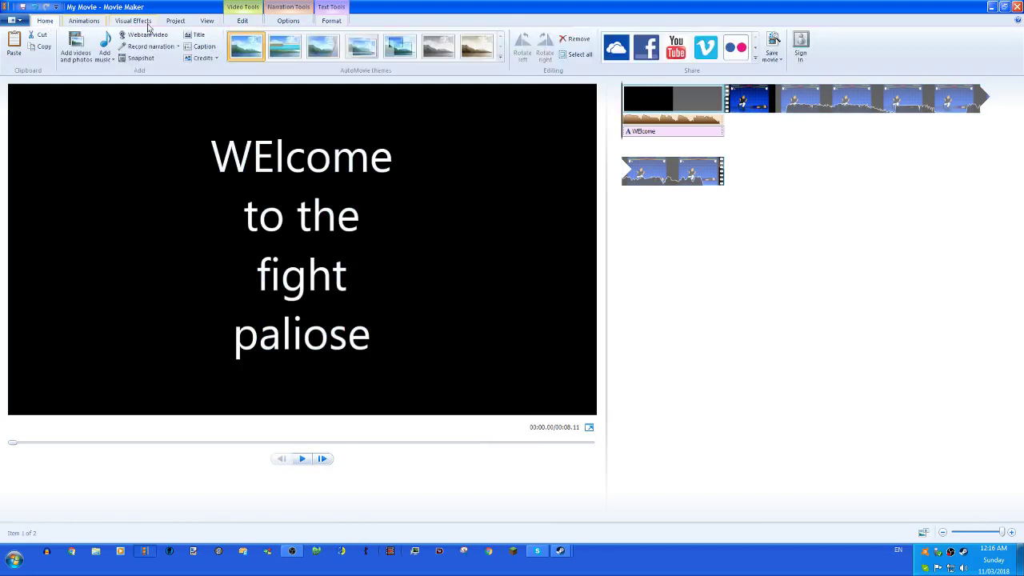
left_click(242, 21)
left_click(46, 22)
left_click(729, 100)
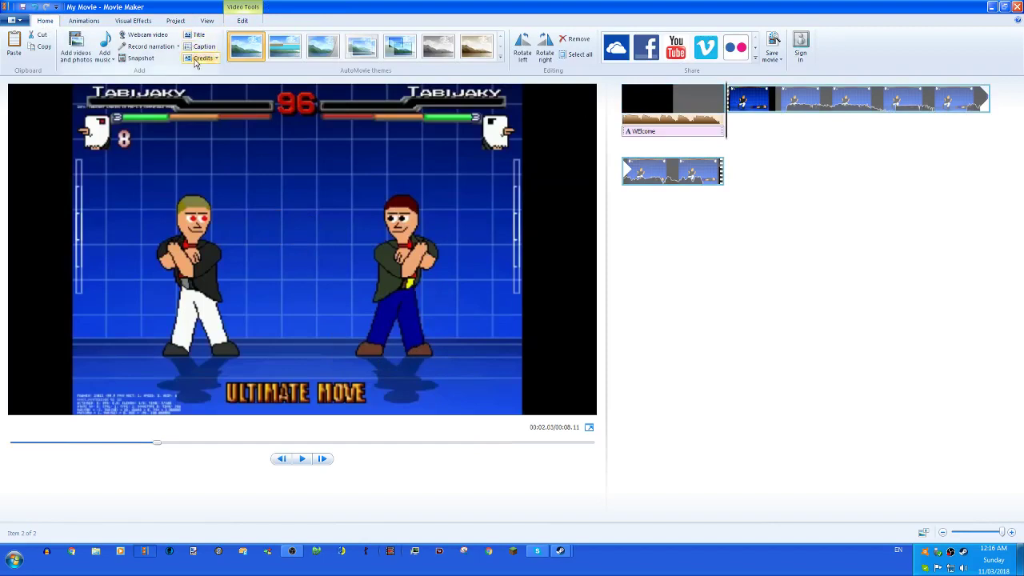
- Add a credits clip after the fight video and settle its duration at 7 seconds after trying 9
left_click(196, 62)
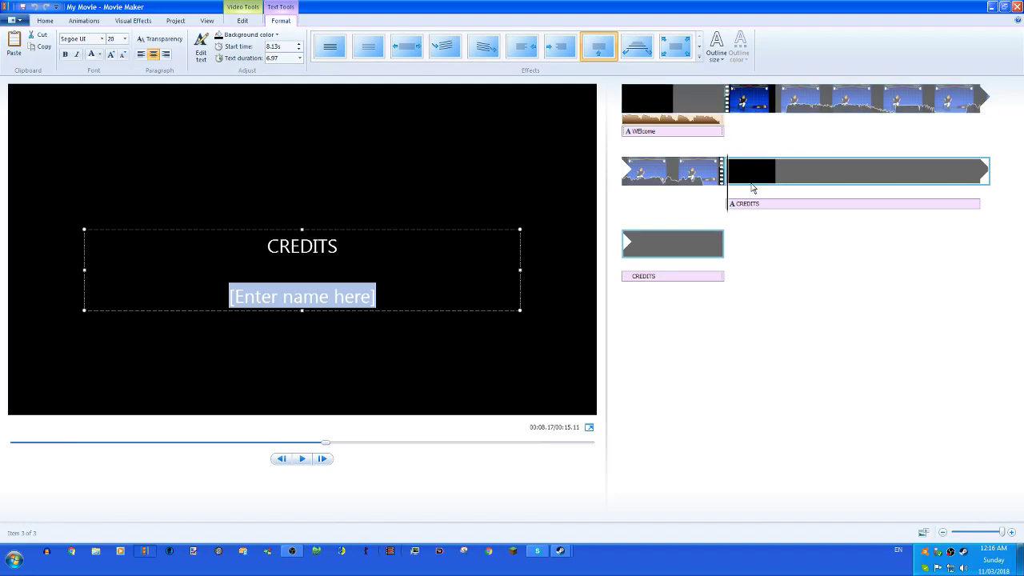
left_click(251, 21)
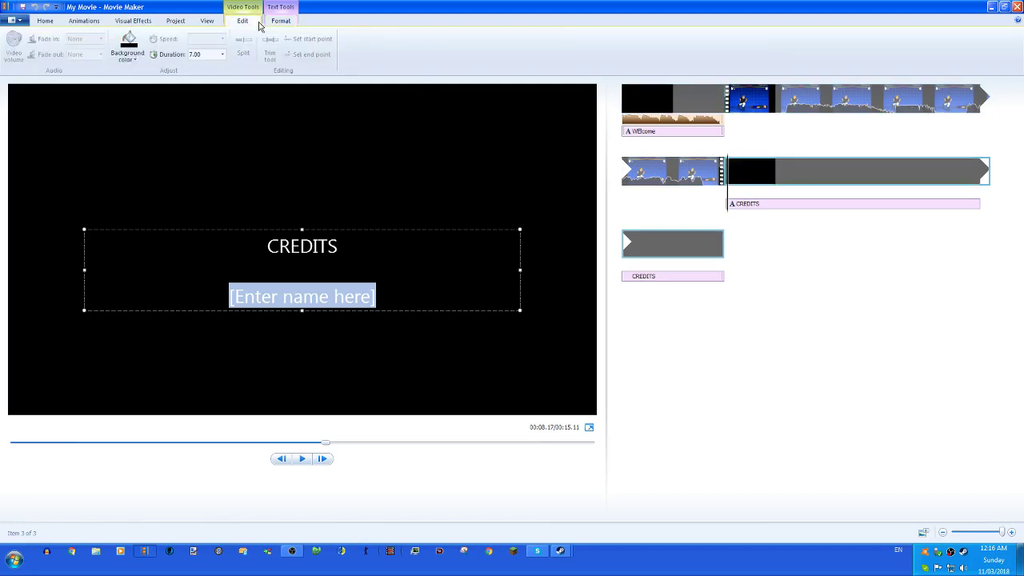
left_click(279, 21)
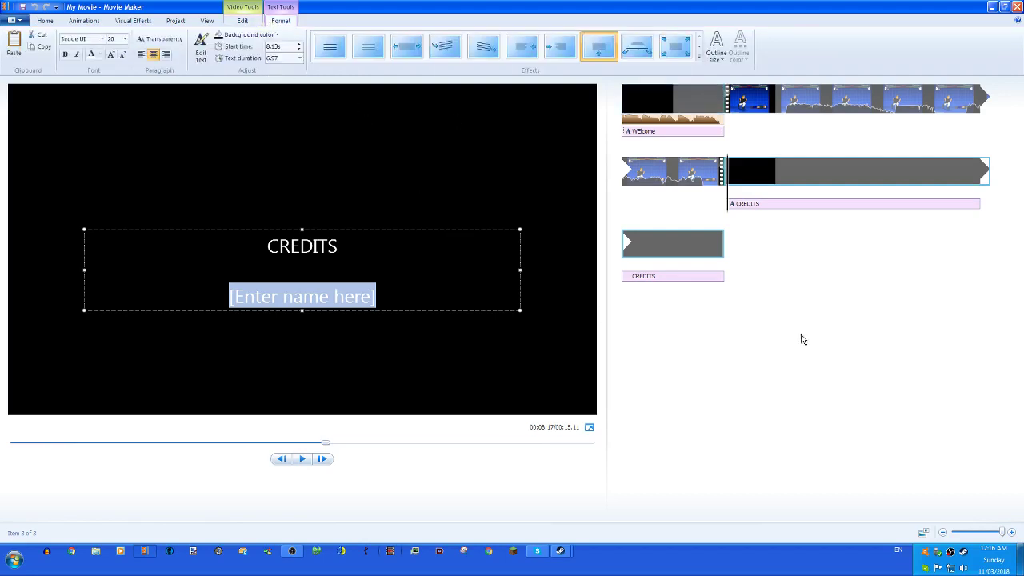
left_click(243, 21)
left_click(222, 54)
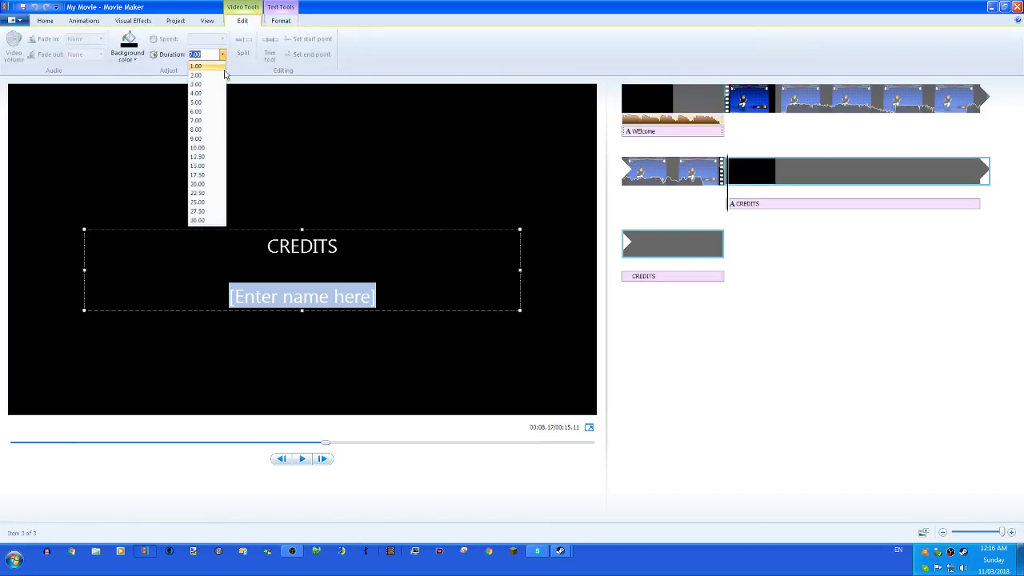
left_click(216, 141)
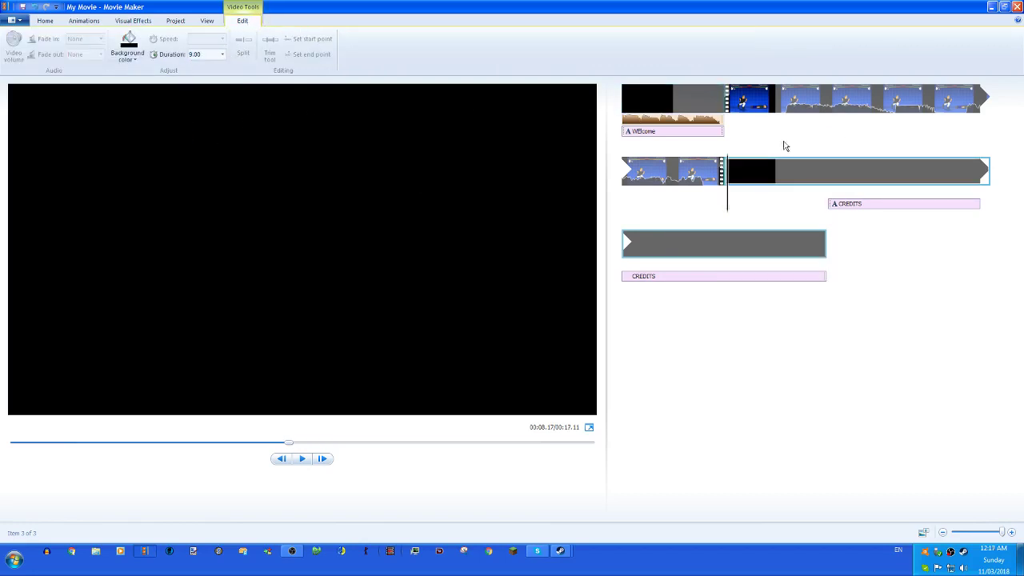
left_click(222, 54)
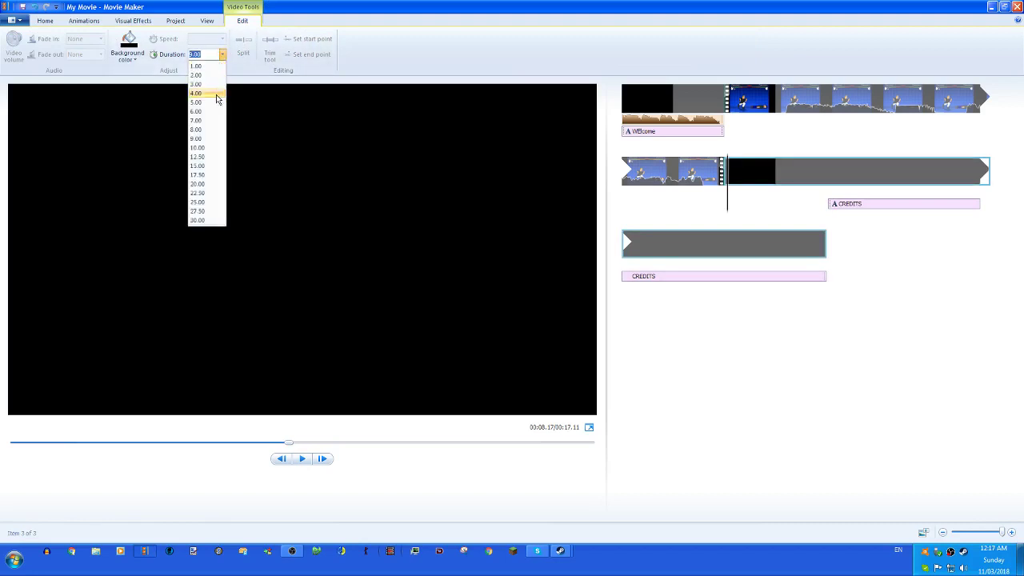
left_click(217, 122)
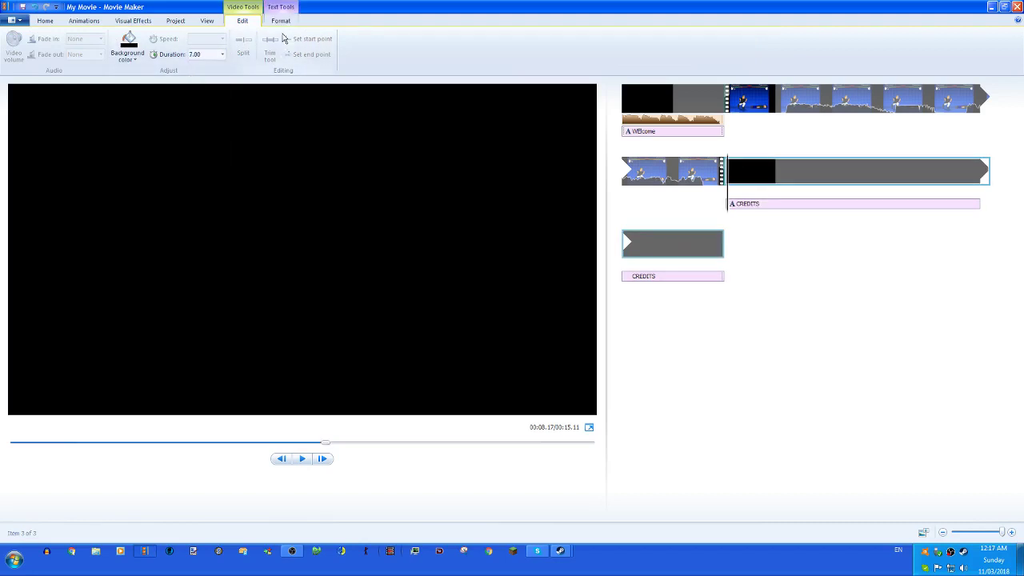
left_click(222, 57)
left_click(219, 140)
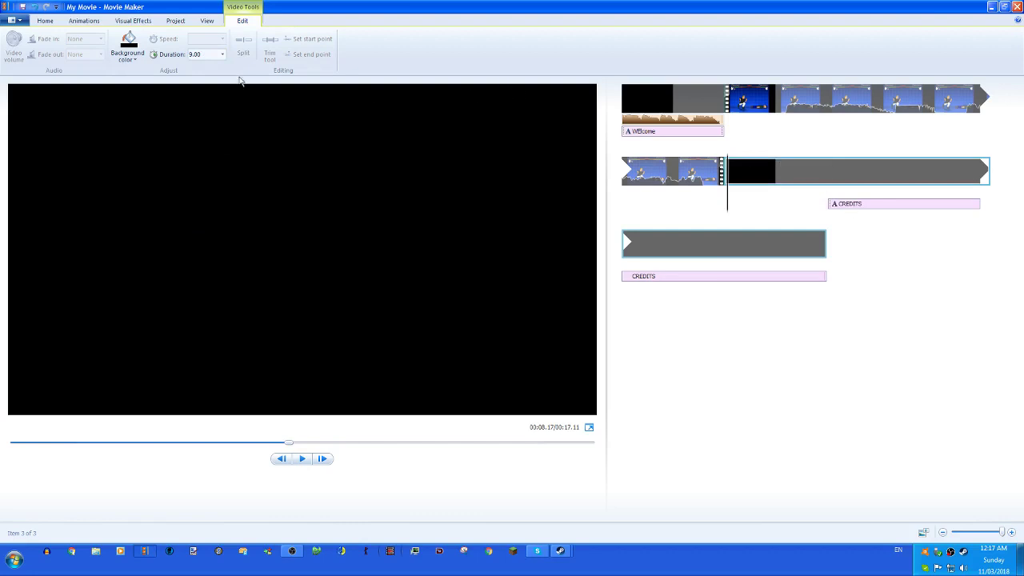
left_click(222, 54)
left_click(217, 122)
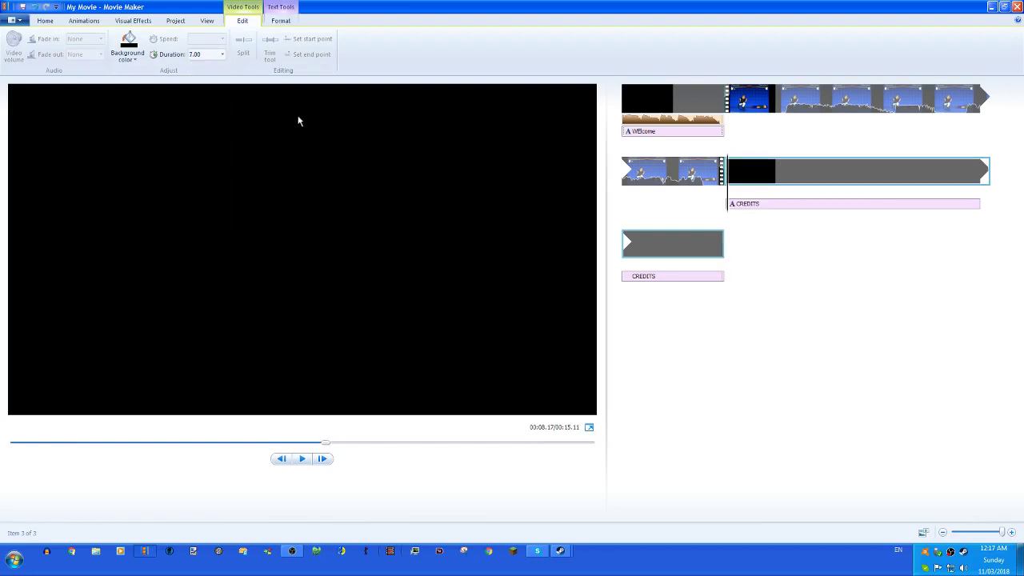
- Preview the credits and switch their text to the no-scroll (None) effect
left_click(272, 21)
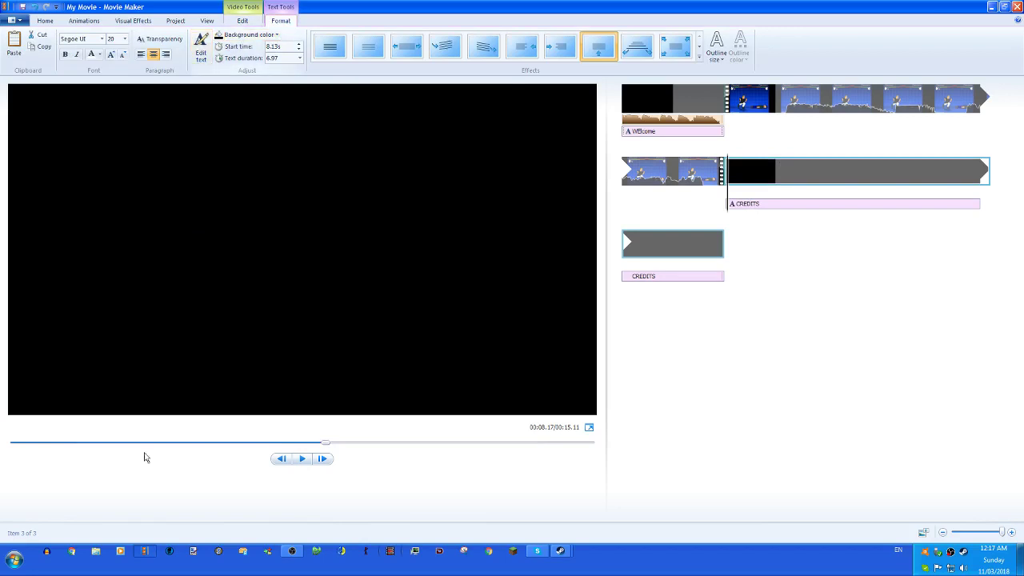
left_click(302, 463)
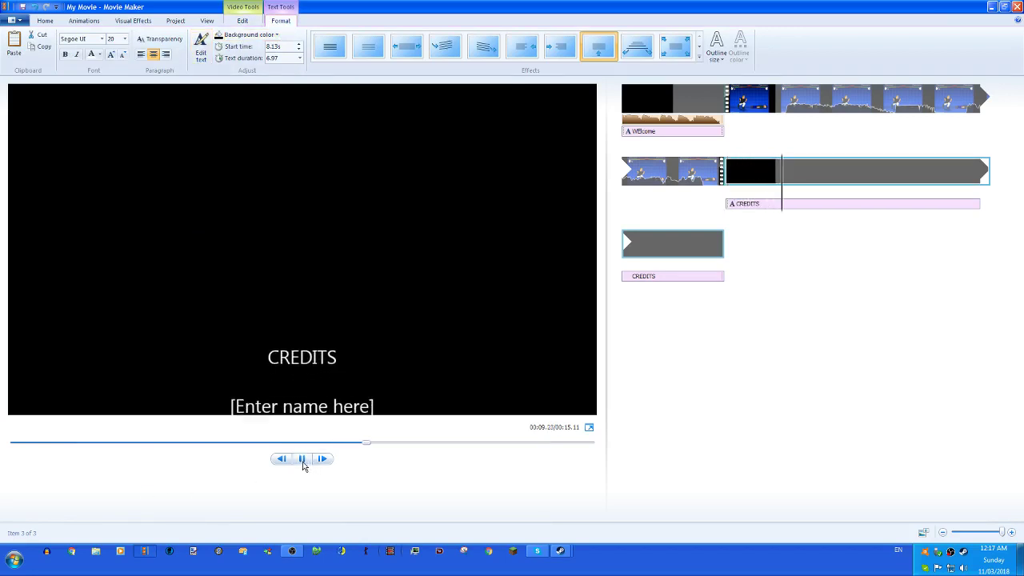
left_click(303, 459)
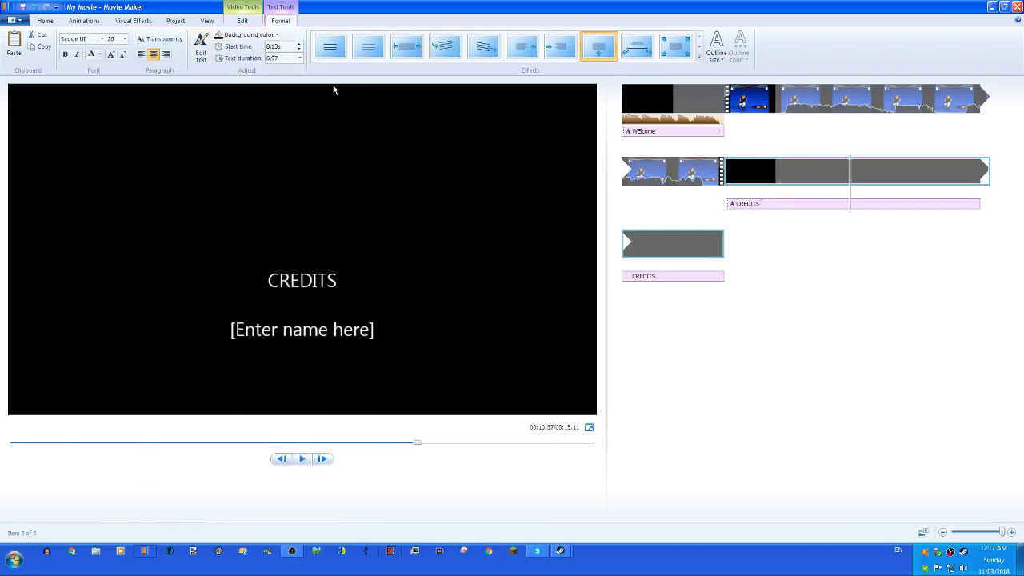
left_click(331, 54)
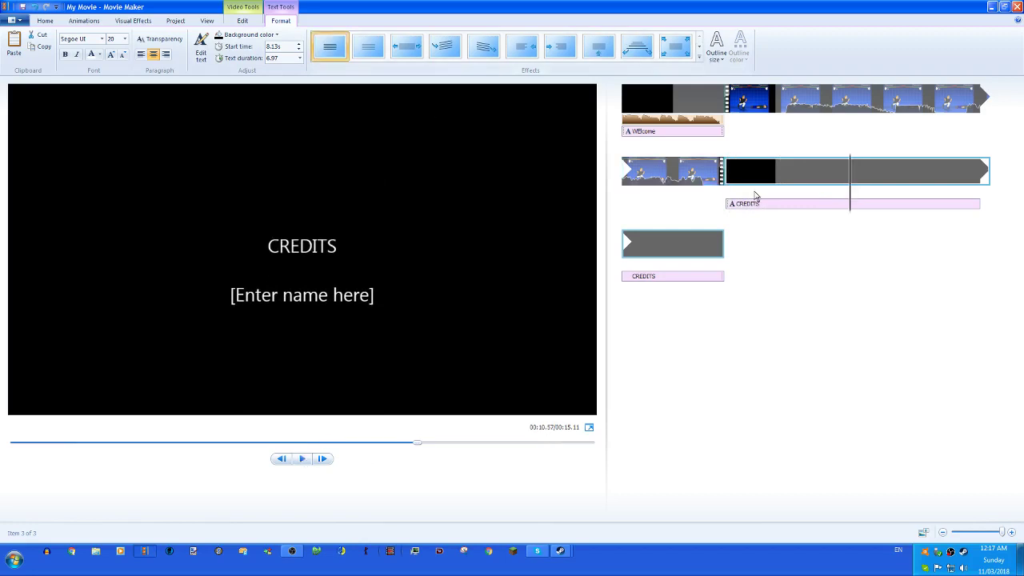
- Delete the credits clip and move the playhead back a couple of frames in the fight clip
key("Delete")
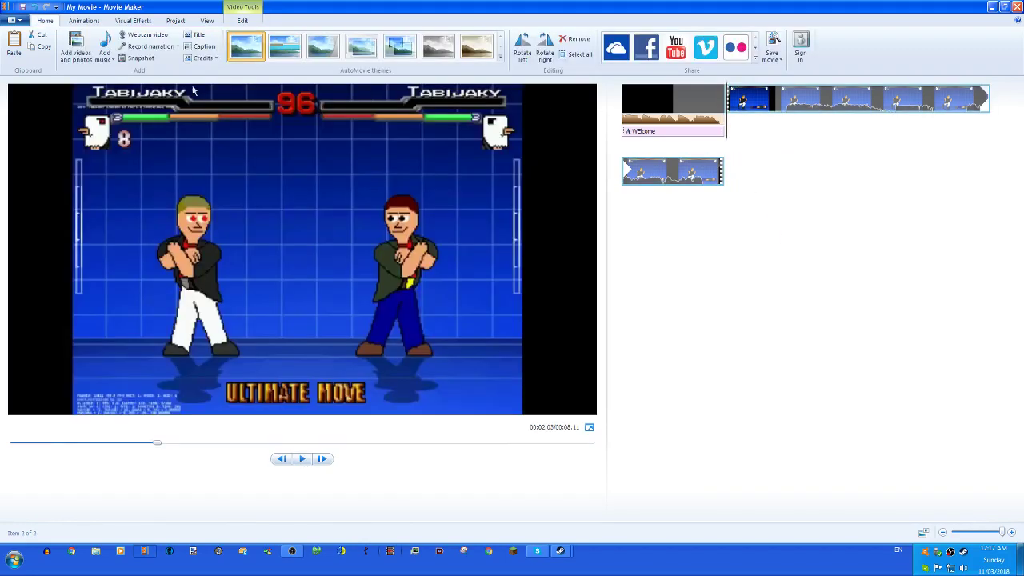
left_click(663, 88)
left_click(766, 94)
left_click(302, 464)
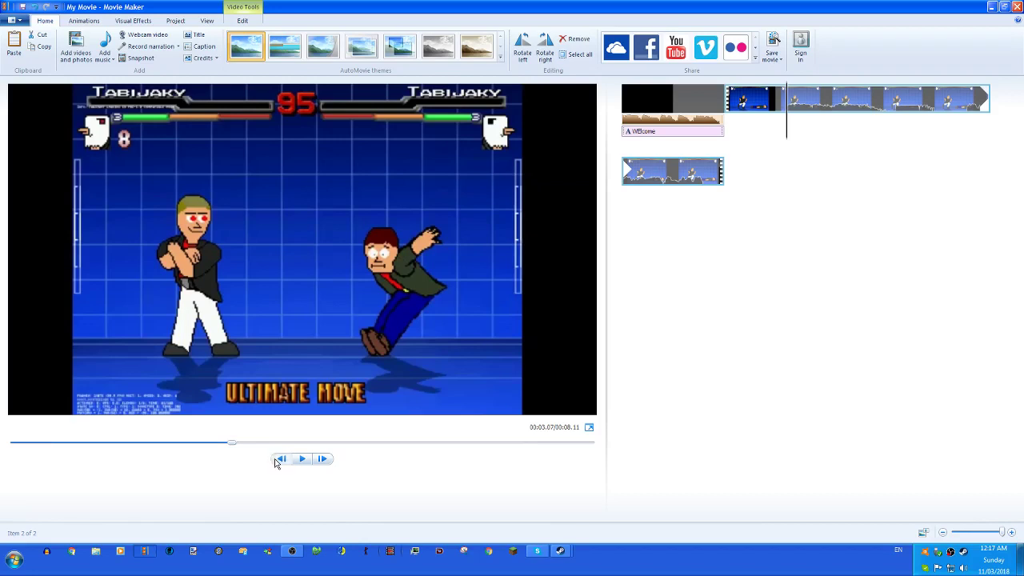
left_click(280, 459)
left_click(280, 458)
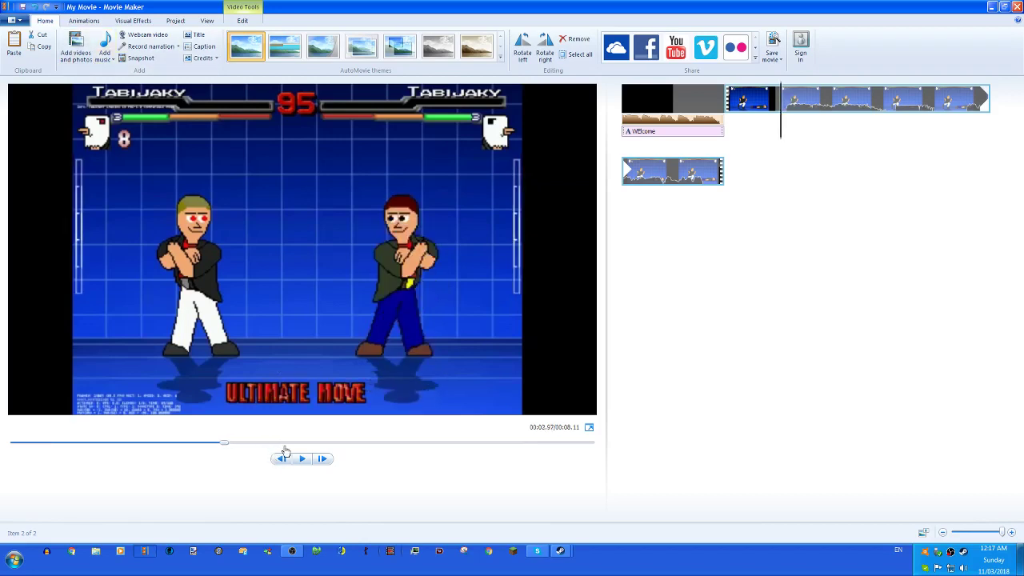
- Add a 'This tabi is gonna die' caption placed above the right fighter
left_click(193, 50)
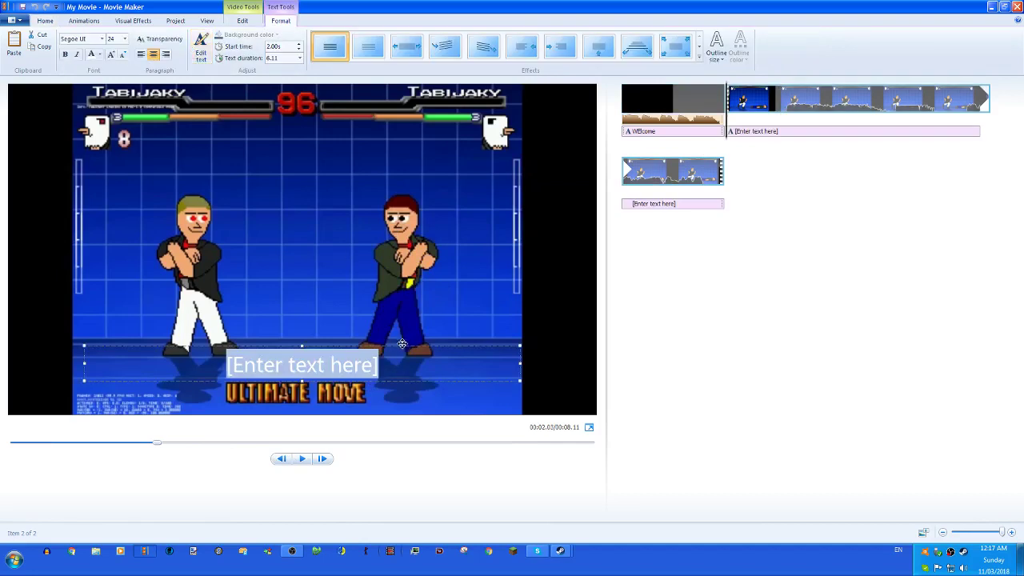
left_click_drag(401, 342, 398, 236)
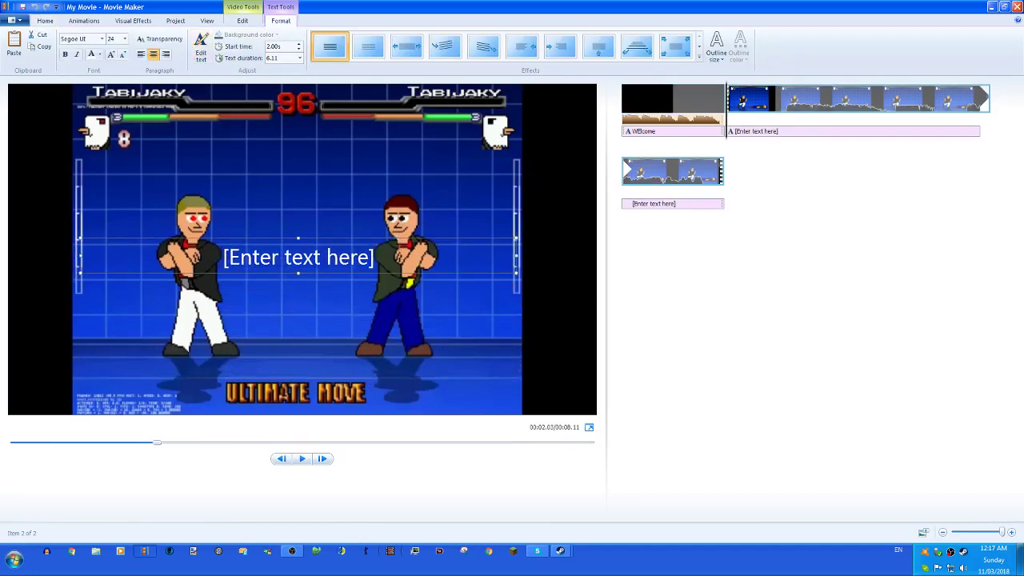
left_click(102, 288)
type("Sample Text")
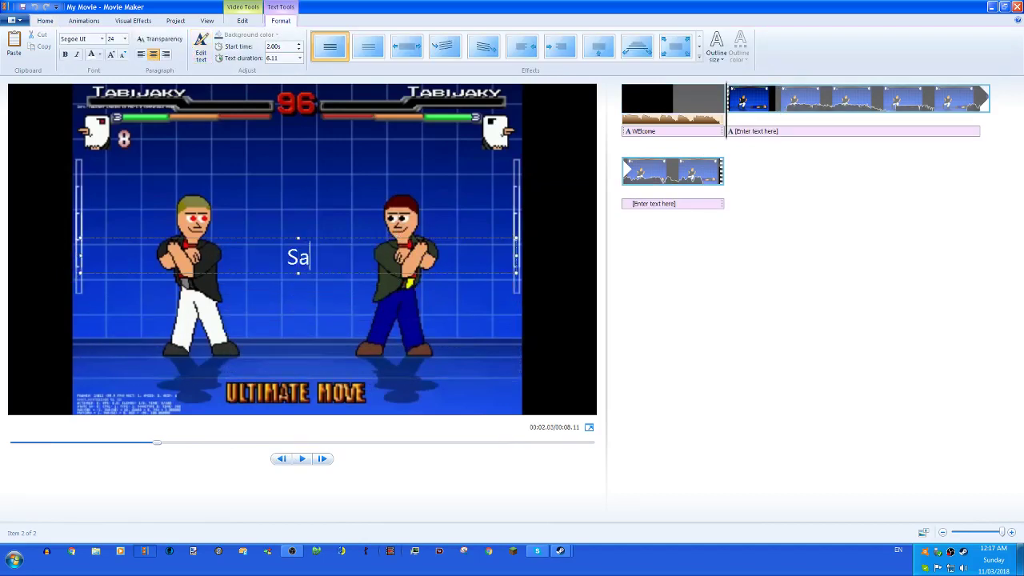
key("BackSpace")
key("BackSpace")
key("BackSpace")
key("BackSpace")
key("BackSpace")
key("BackSpace")
key("BackSpace")
key("BackSpace")
key("BackSpace")
key("BackSpace")
key("BackSpace")
type("This tabi is gonn")
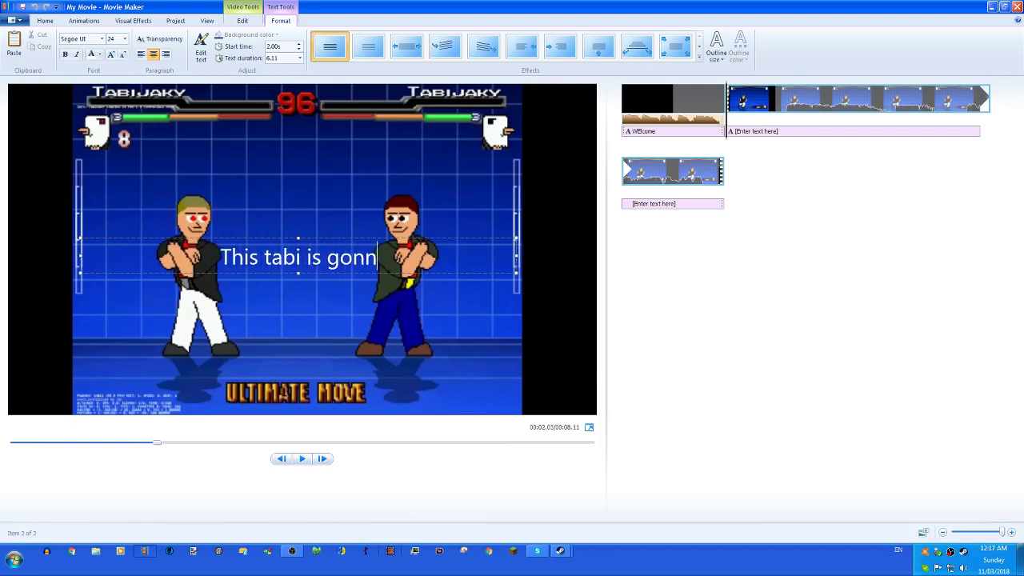
type("a die")
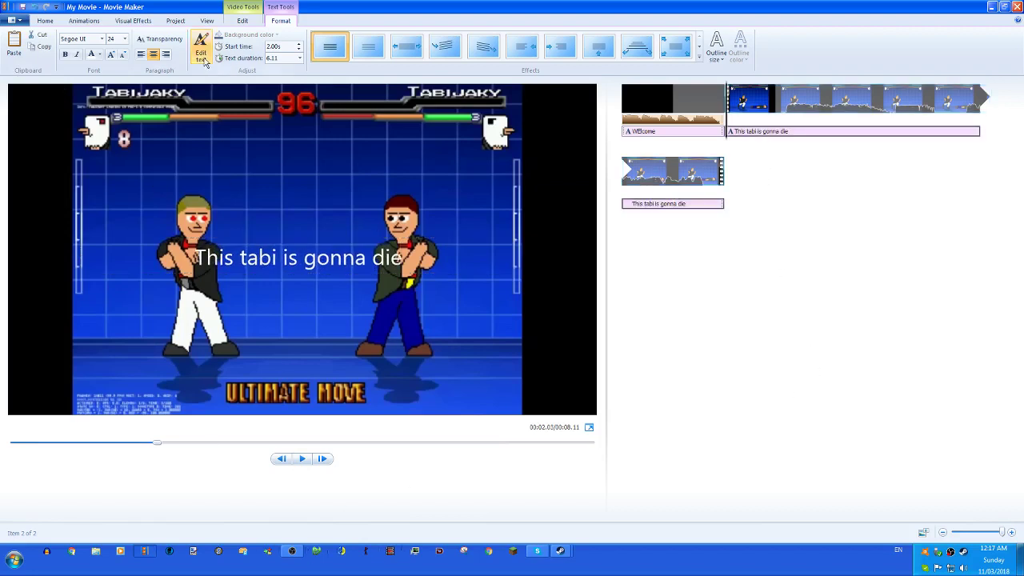
left_click_drag(344, 233, 442, 152)
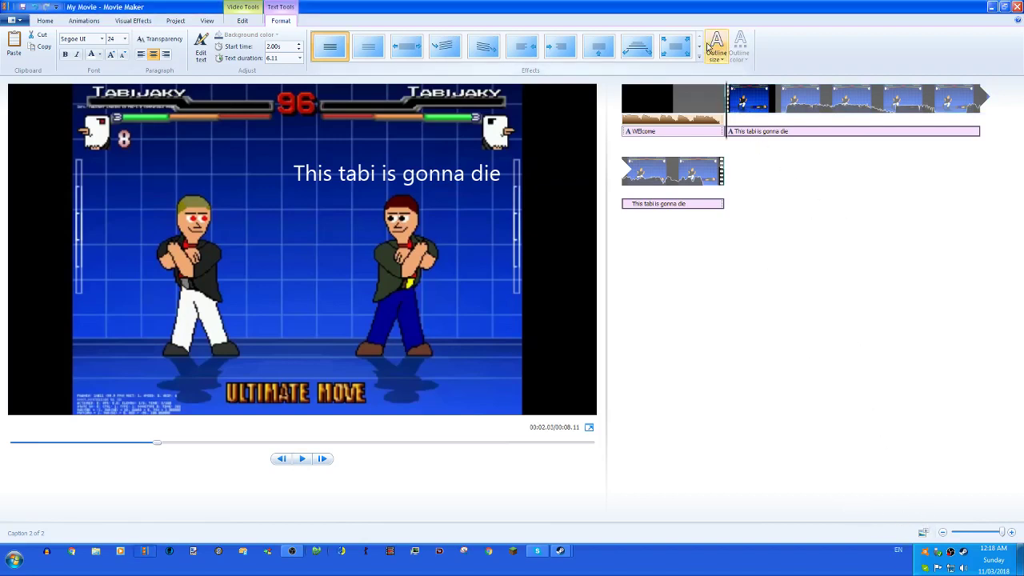
- Make the caption last 1.00 second with a narrow text outline
left_click(299, 58)
left_click(295, 71)
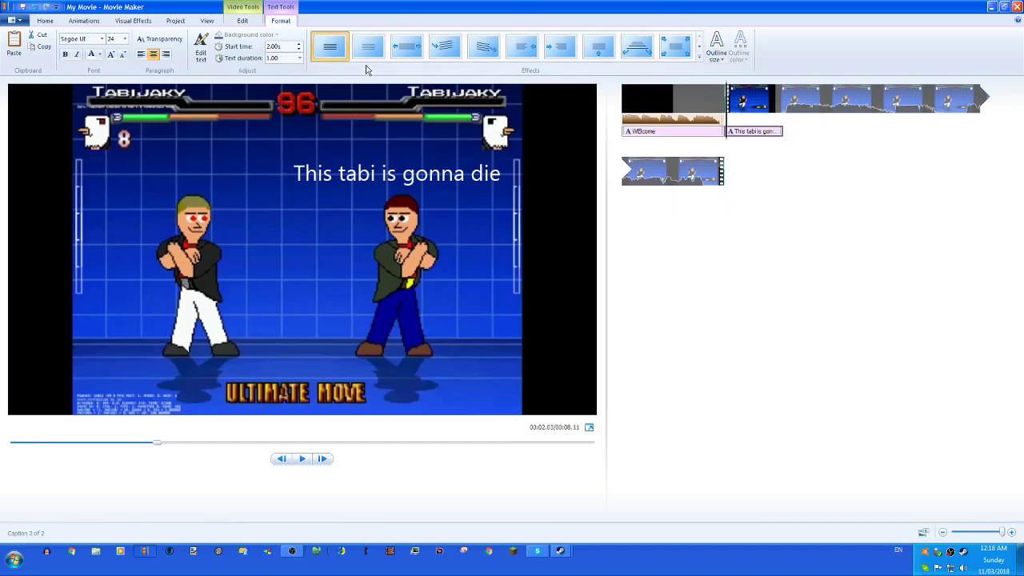
left_click(719, 53)
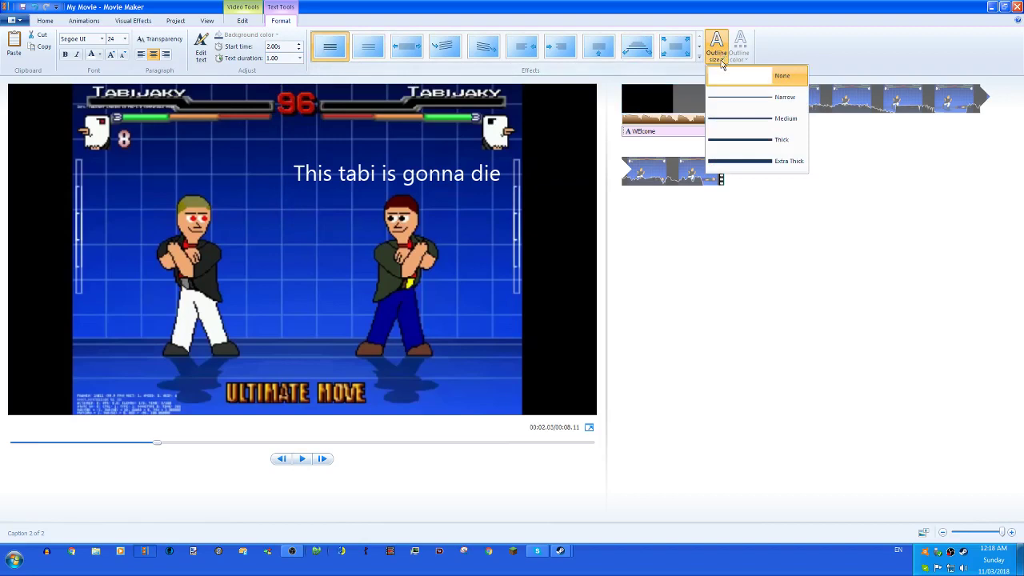
left_click(741, 98)
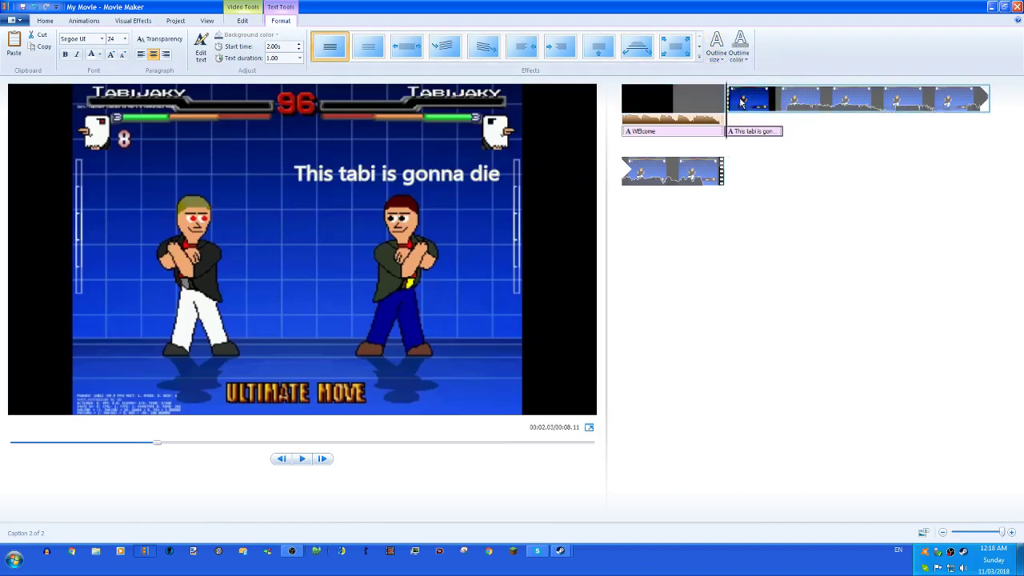
left_click(717, 48)
left_click(748, 66)
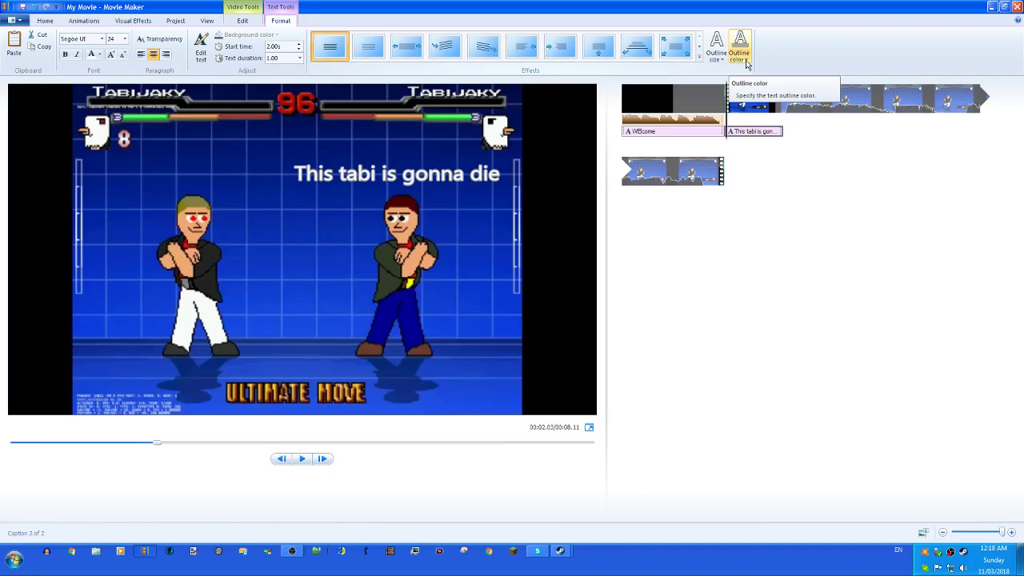
- Give the caption black text with a red outline
left_click(747, 64)
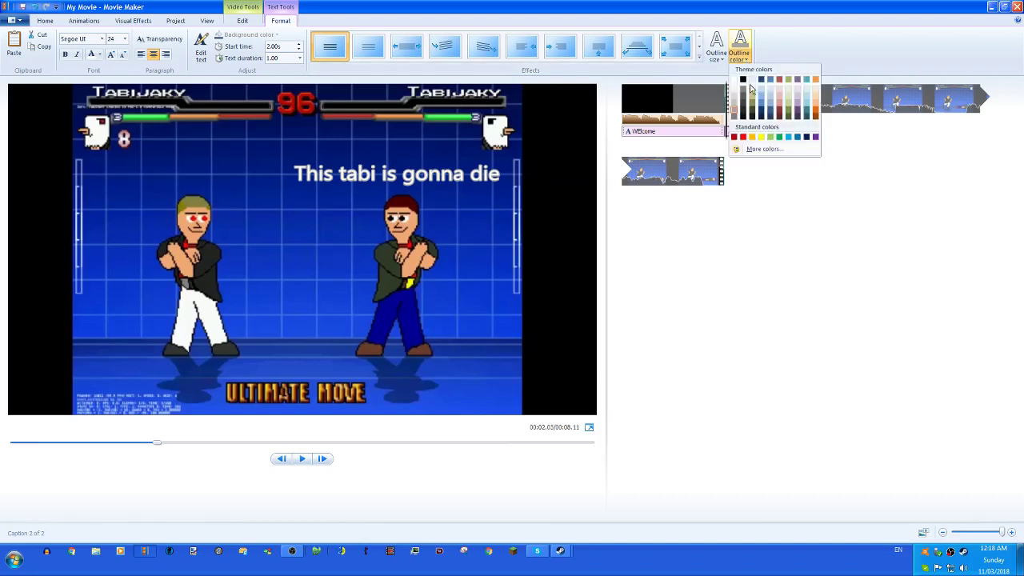
left_click(743, 137)
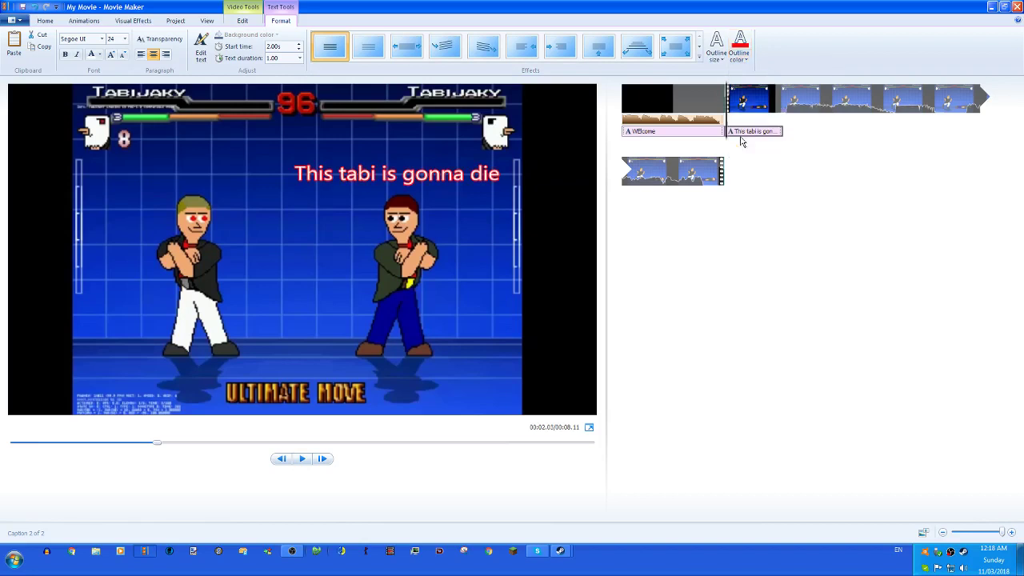
left_click(740, 55)
left_click(744, 77)
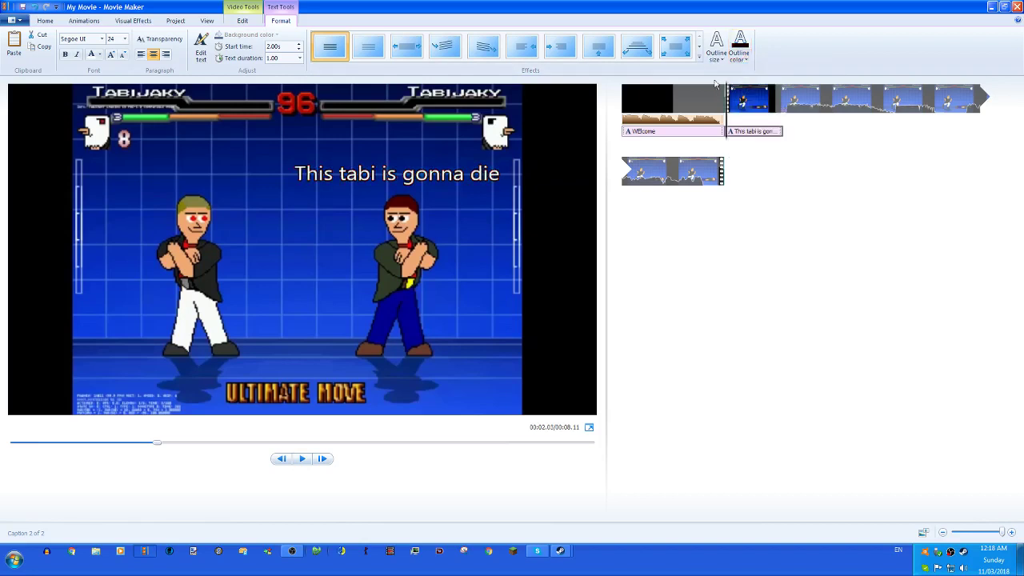
left_click(100, 55)
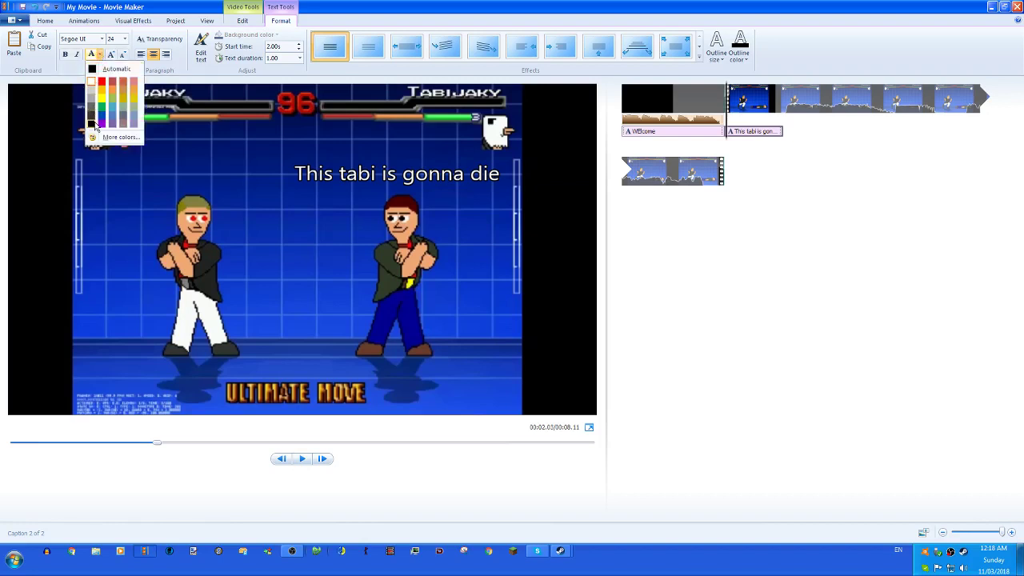
left_click(92, 123)
left_click(739, 49)
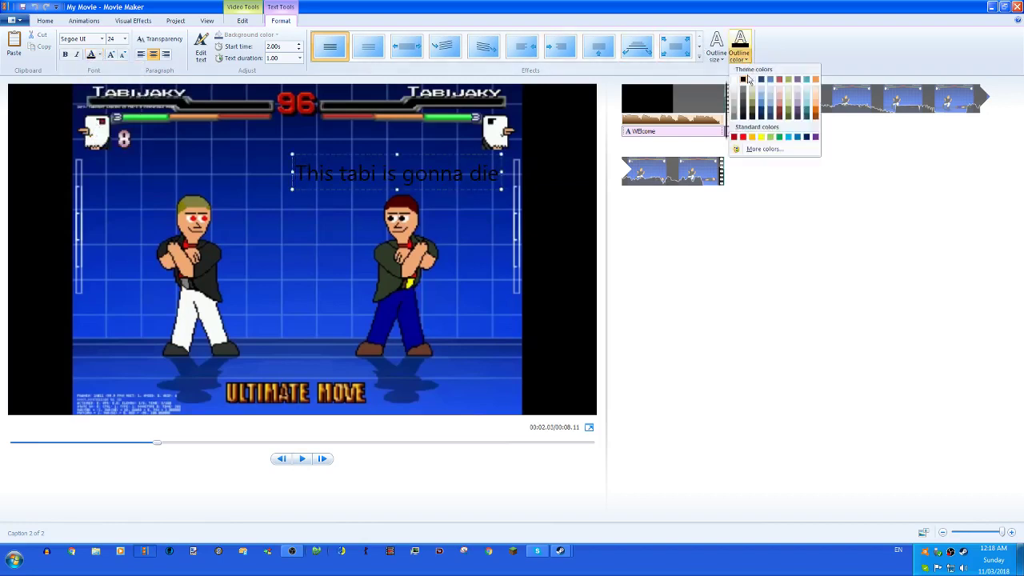
left_click(742, 136)
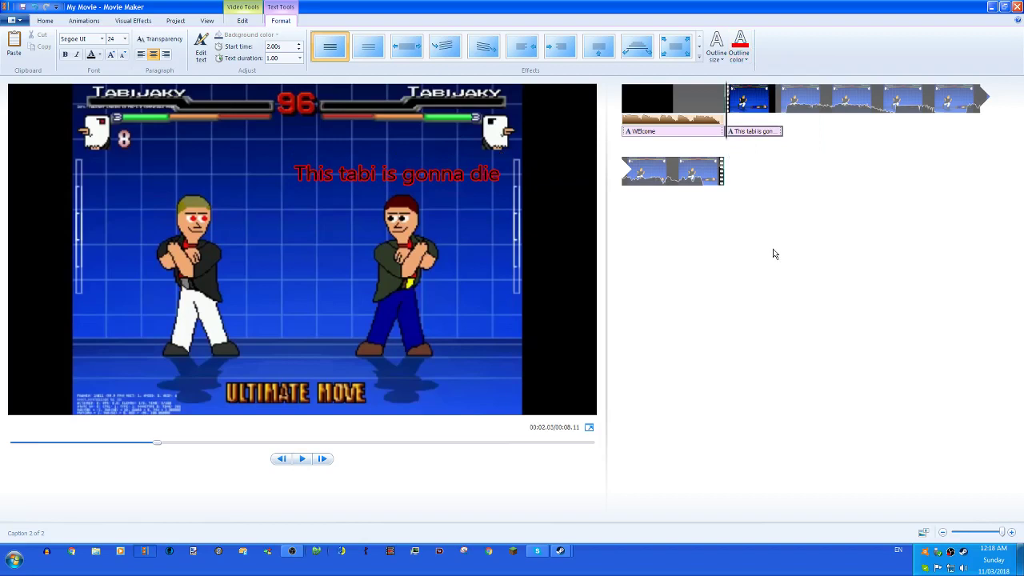
- Animate the 'This tabi is gonna die' caption to fly in from the left and preview it
left_click(303, 460)
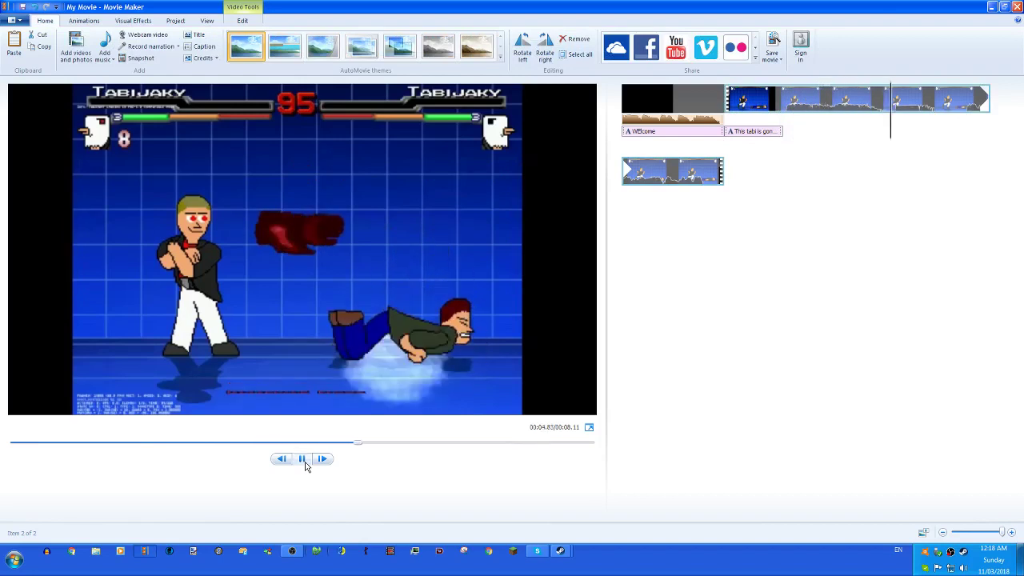
left_click(303, 461)
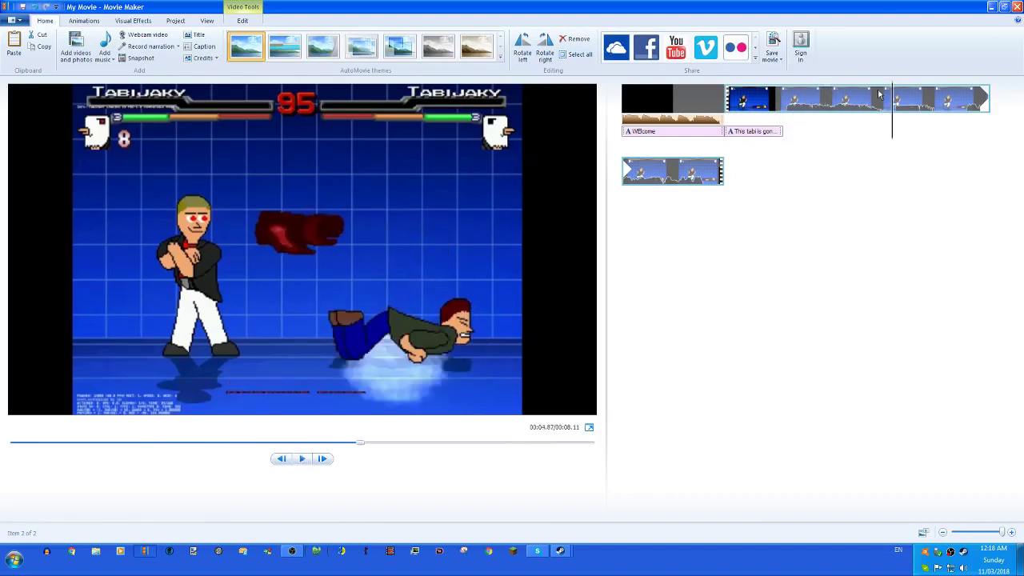
left_click(743, 136)
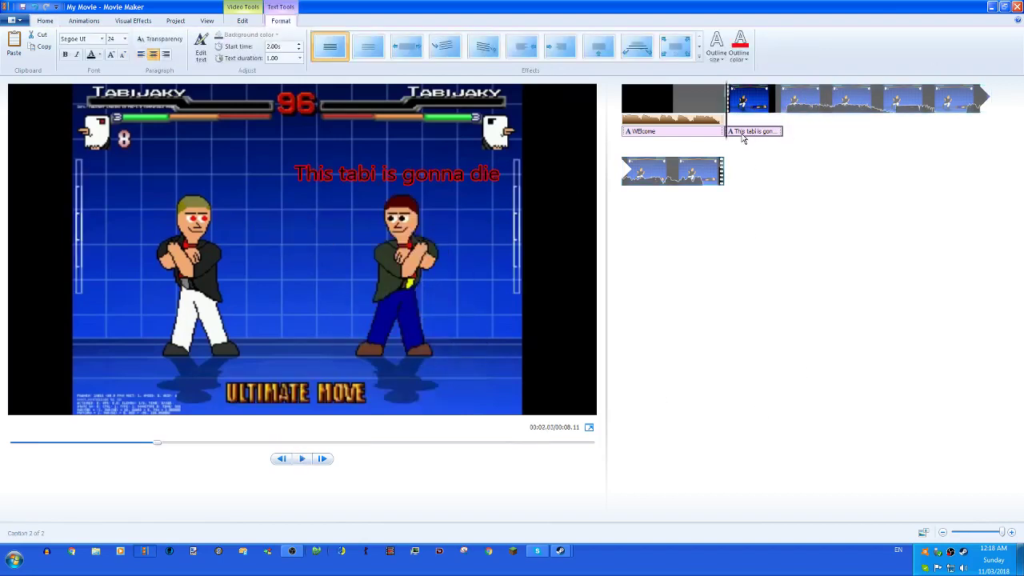
left_click(598, 47)
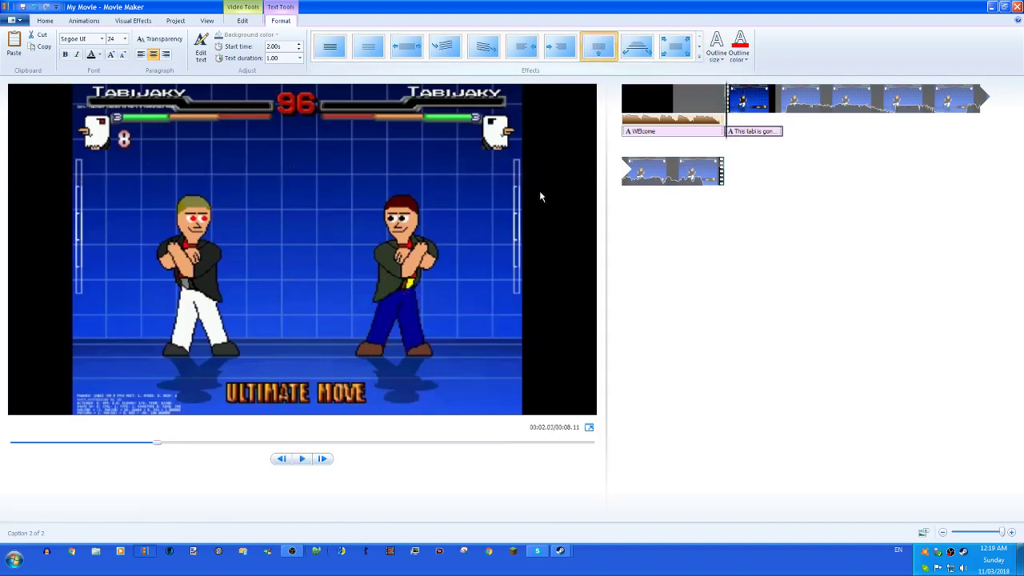
left_click(302, 458)
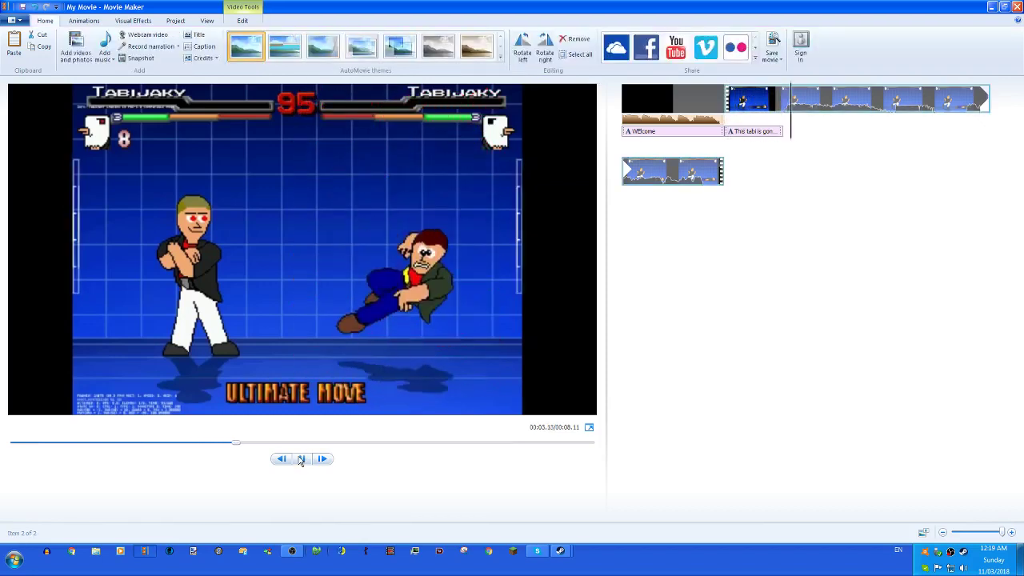
left_click(301, 459)
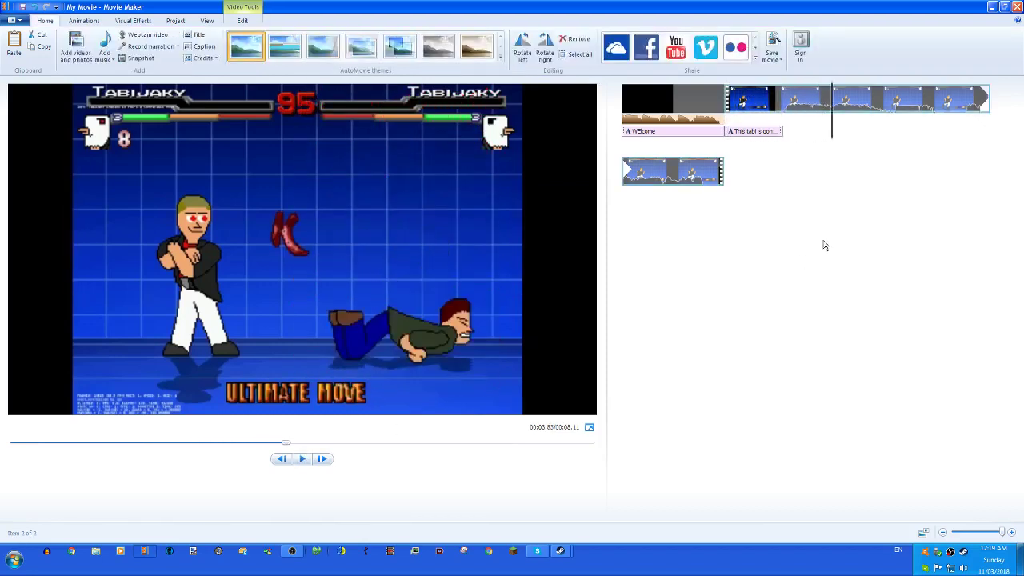
- Move the caption to start at 3.05 seconds, then delete the caption and the title
left_click(740, 134)
left_click_drag(731, 137, 798, 138)
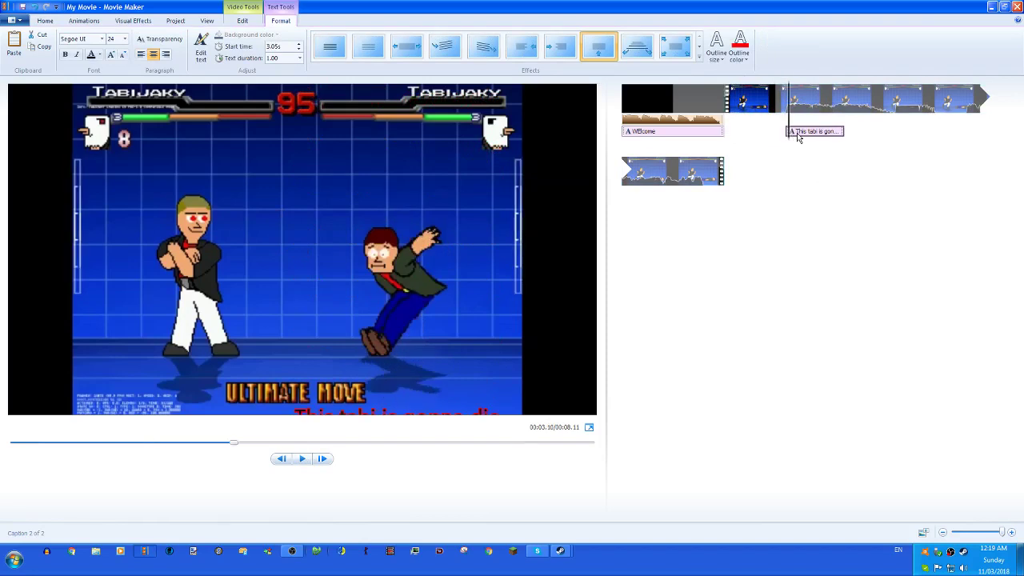
key("Delete")
key("ctrl+z")
key("ctrl+z")
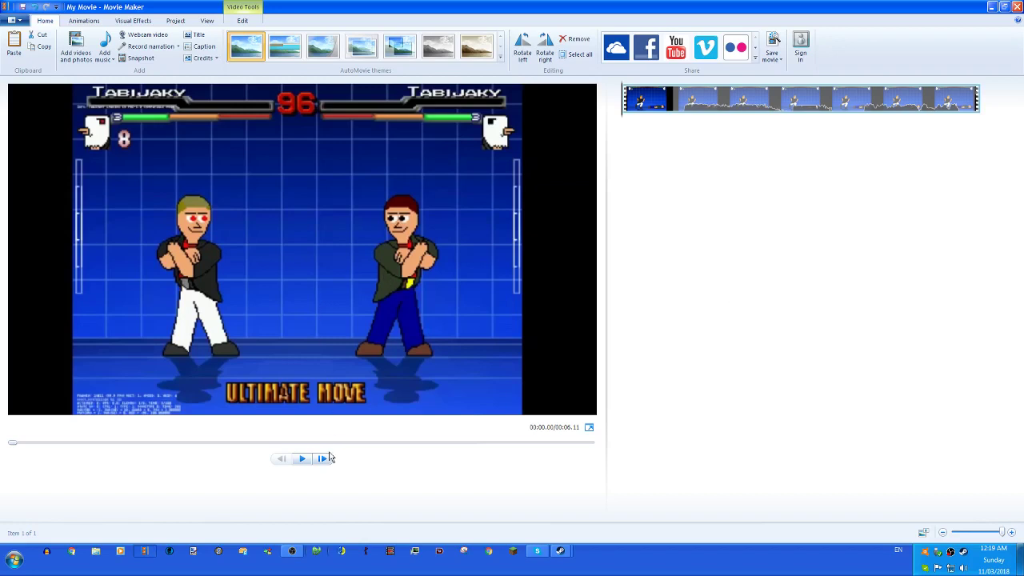
- Split the fight clip at 00:01.03
left_click(303, 459)
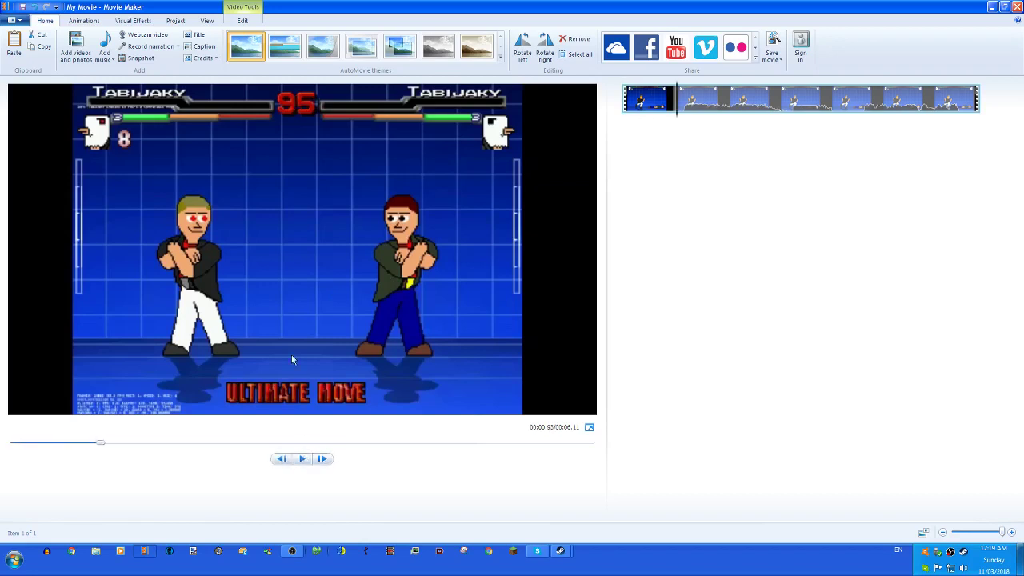
left_click(326, 462)
left_click(244, 21)
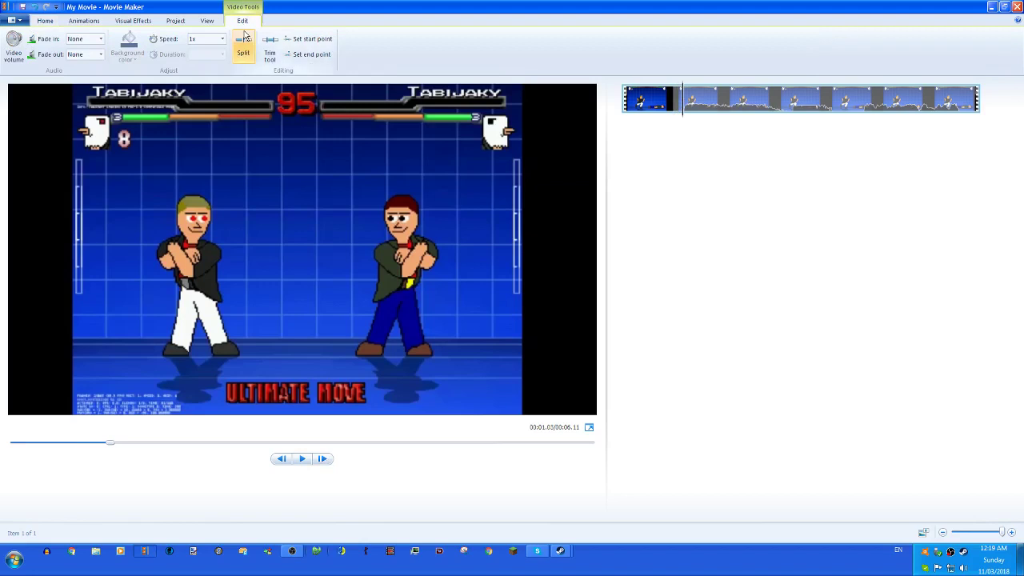
left_click(243, 44)
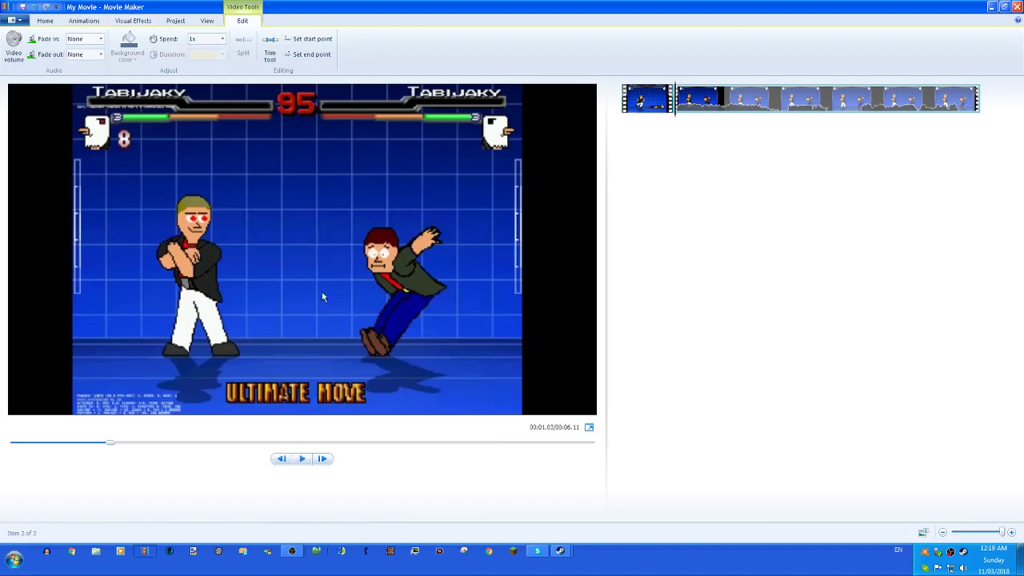
- Slow the second part of the fight clip to 0.5x speed and preview it
left_click(216, 38)
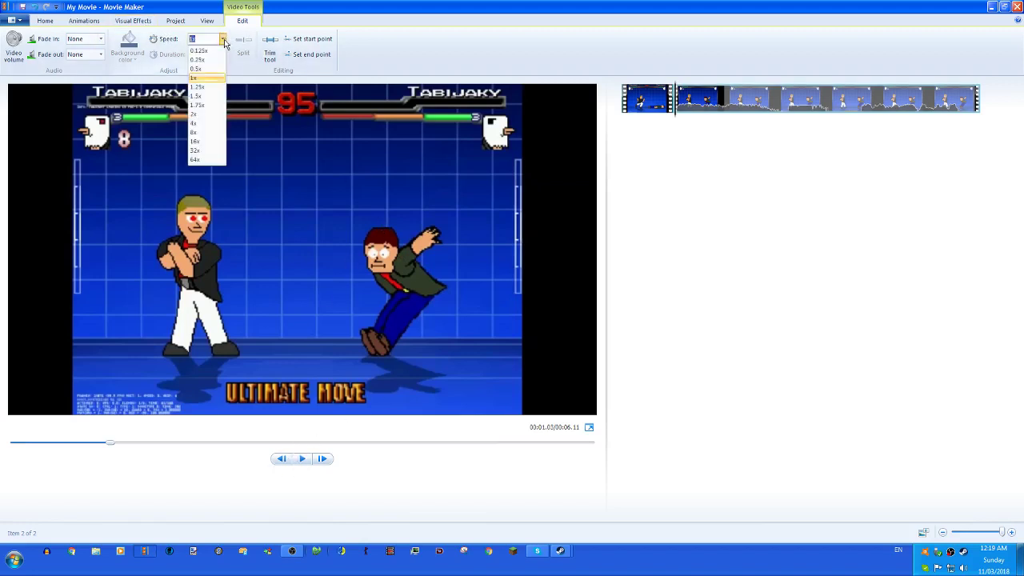
left_click(212, 70)
left_click(303, 458)
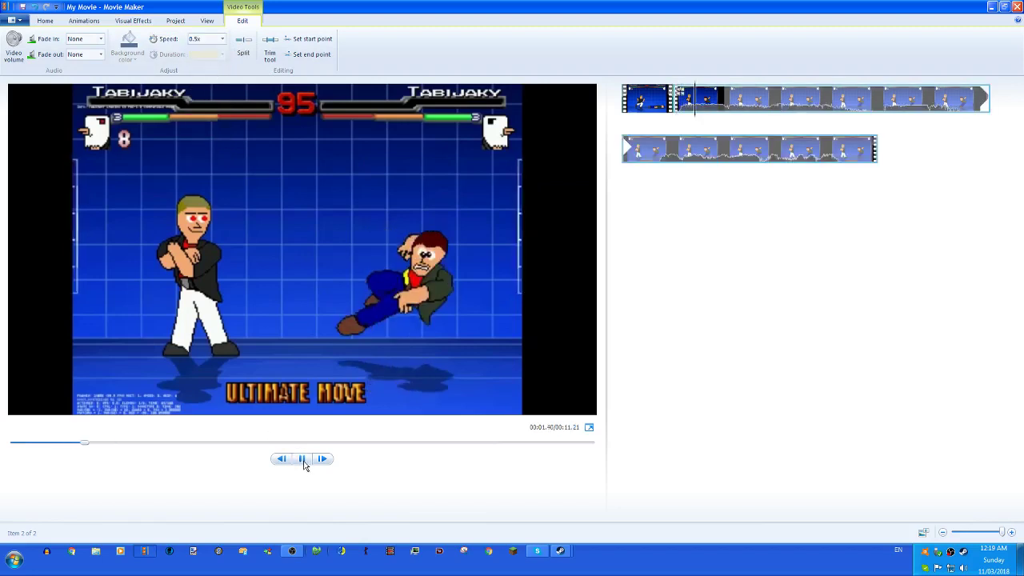
left_click(718, 125)
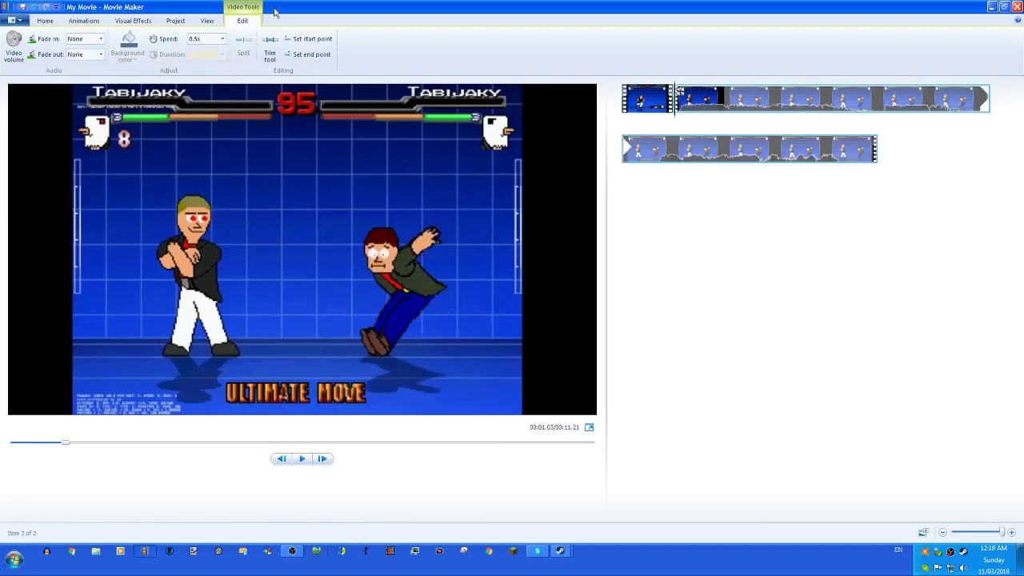
left_click(14, 48)
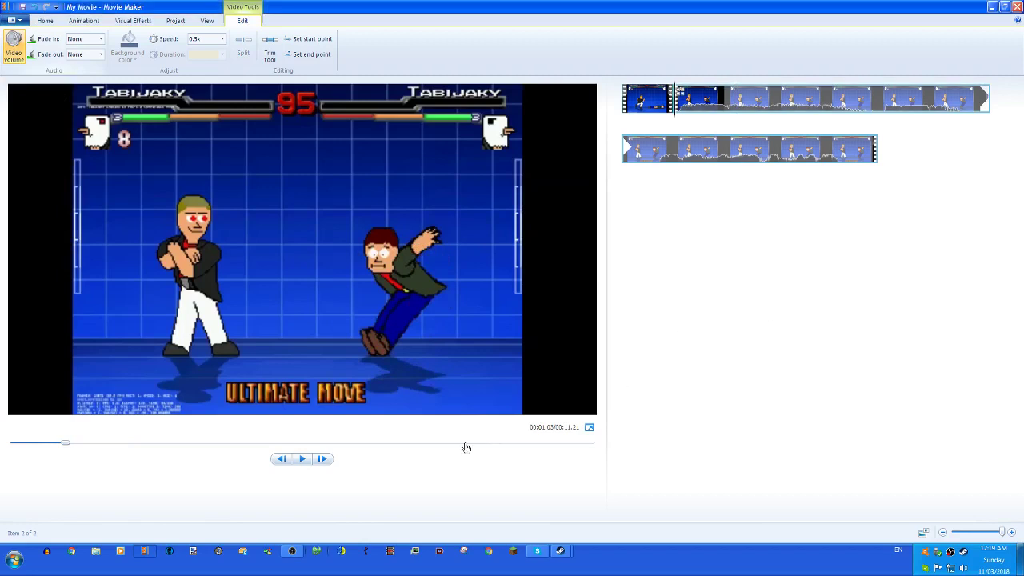
- Apply the Black and white effect from the Visual Effects gallery to the slowed clip
left_click(133, 20)
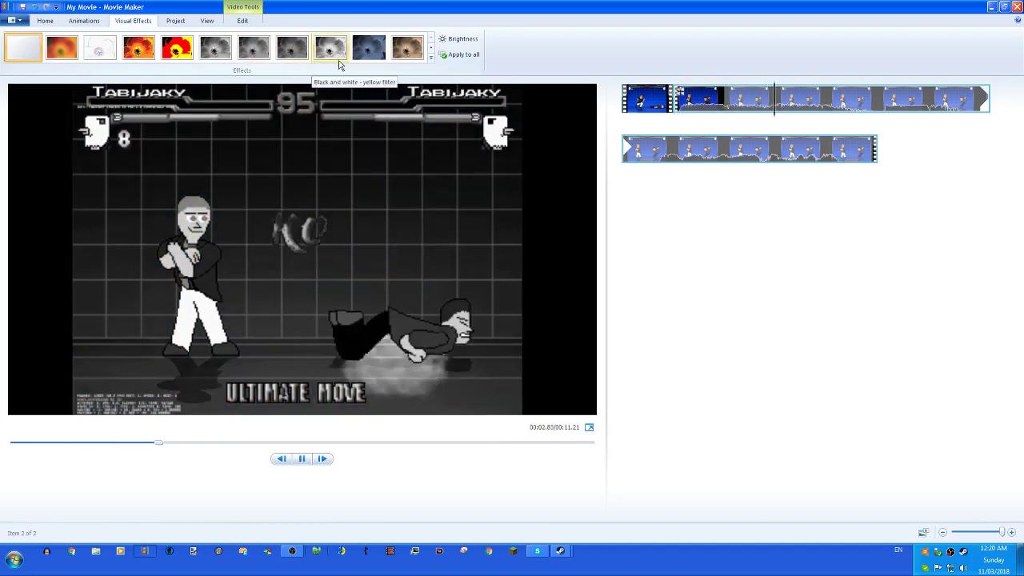
left_click(215, 47)
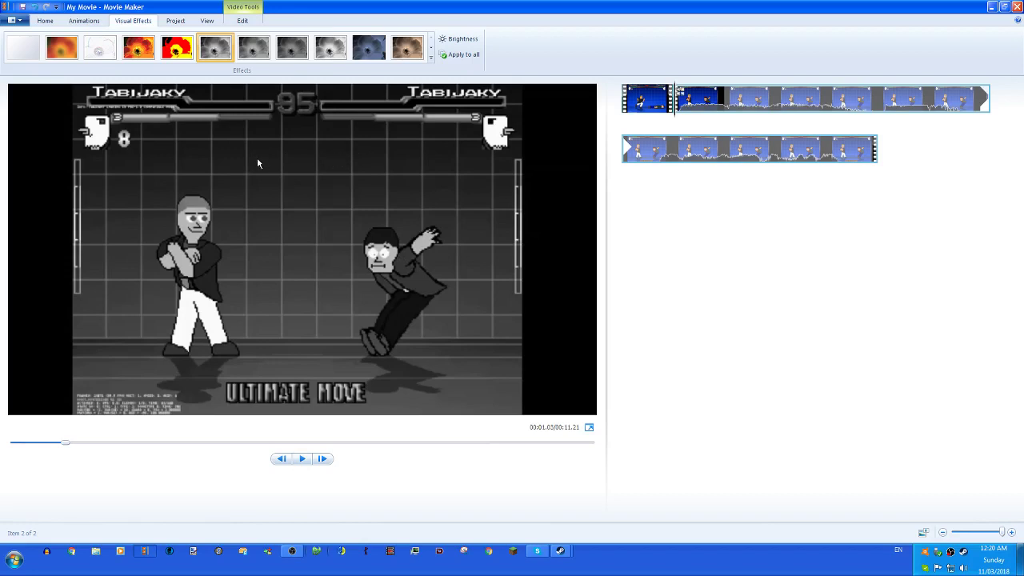
left_click(430, 58)
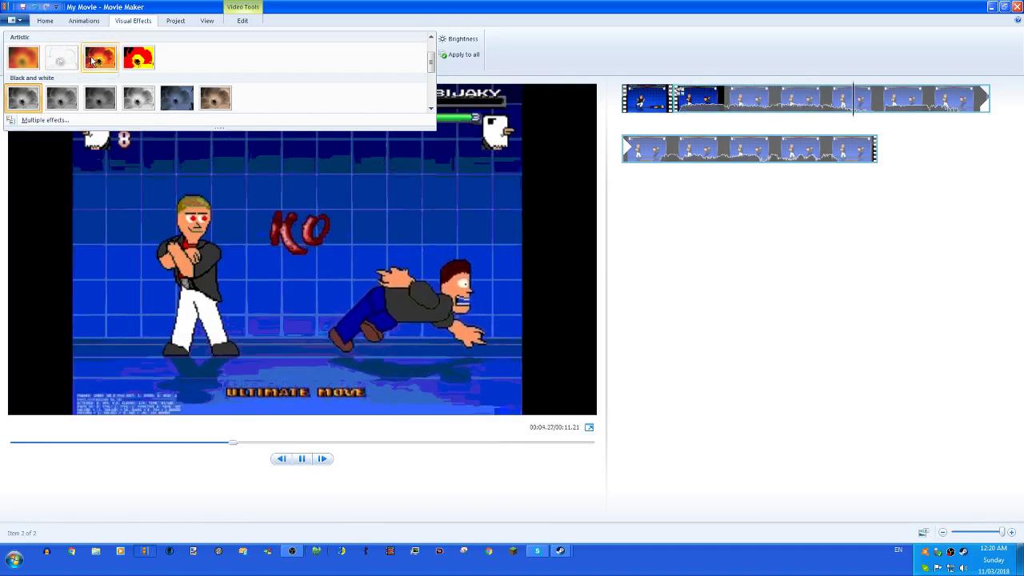
key("space")
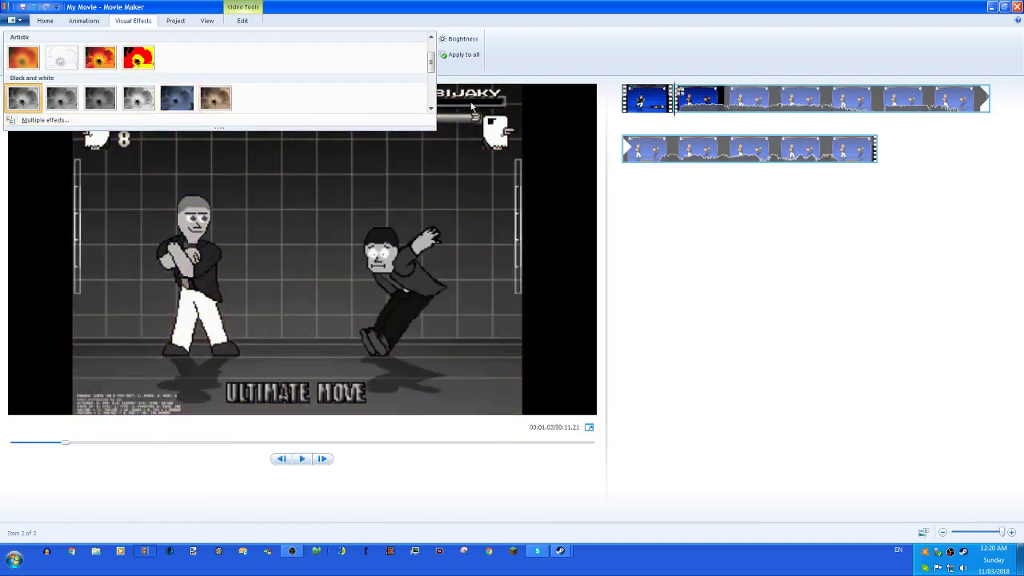
left_click(431, 108)
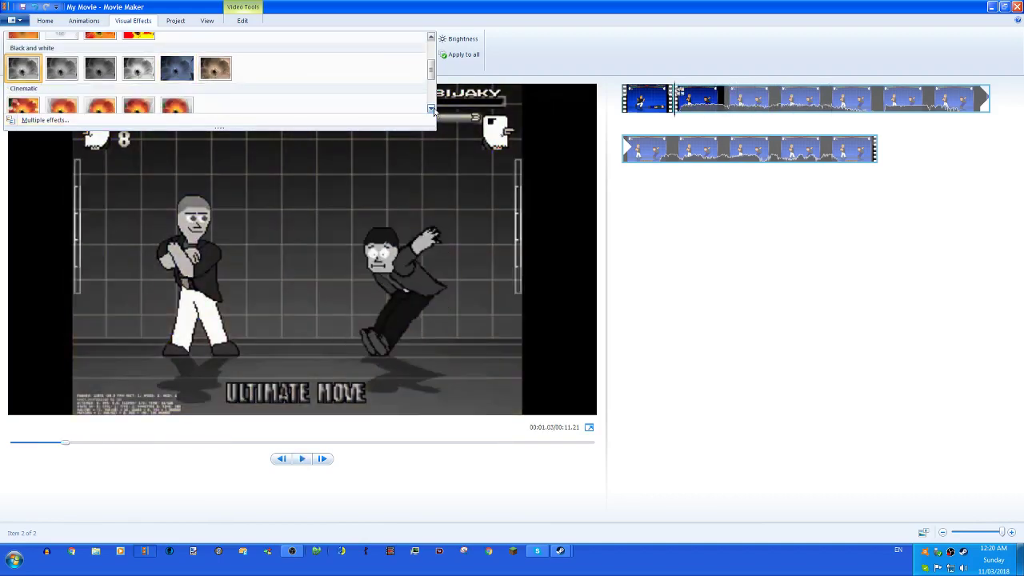
left_click(431, 37)
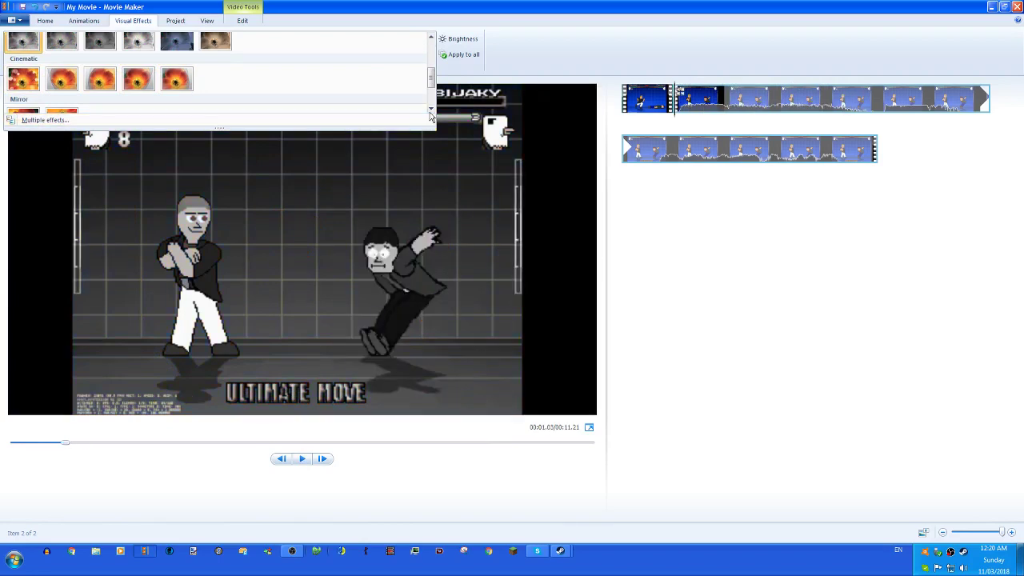
left_click(431, 108)
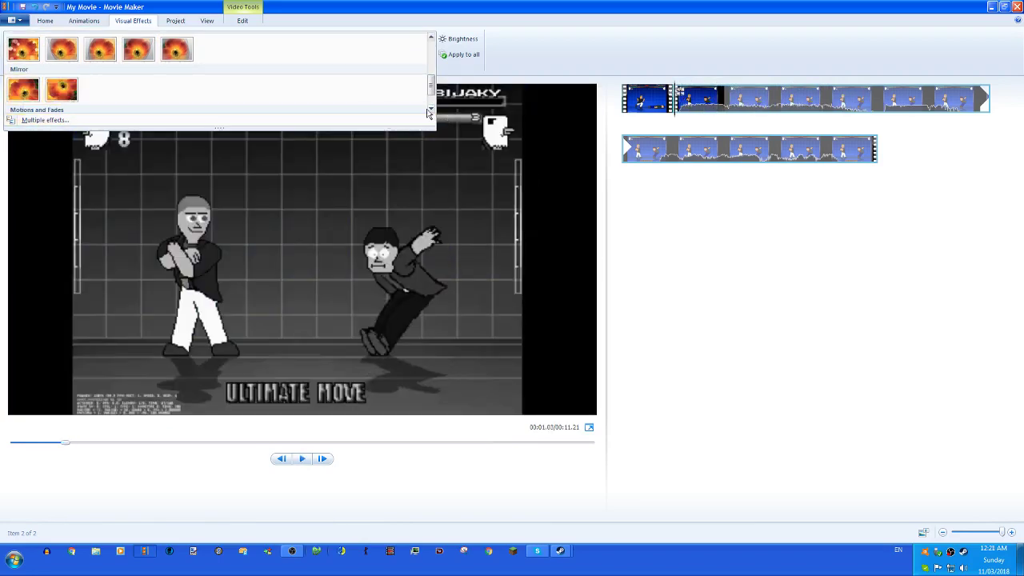
left_click(431, 109)
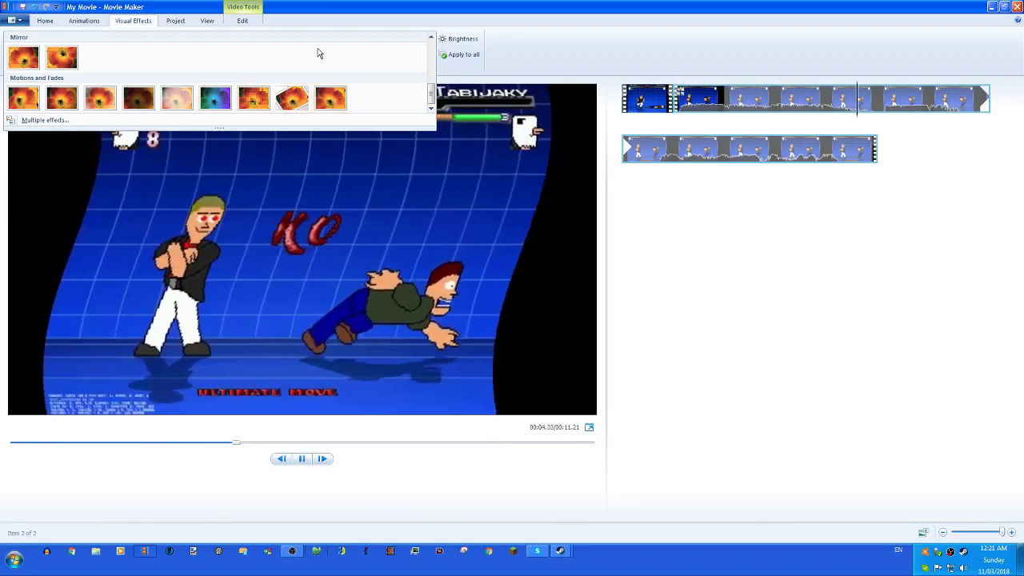
- Combine Fade in from white with Black and white on the clip via Multiple effects
left_click(107, 97)
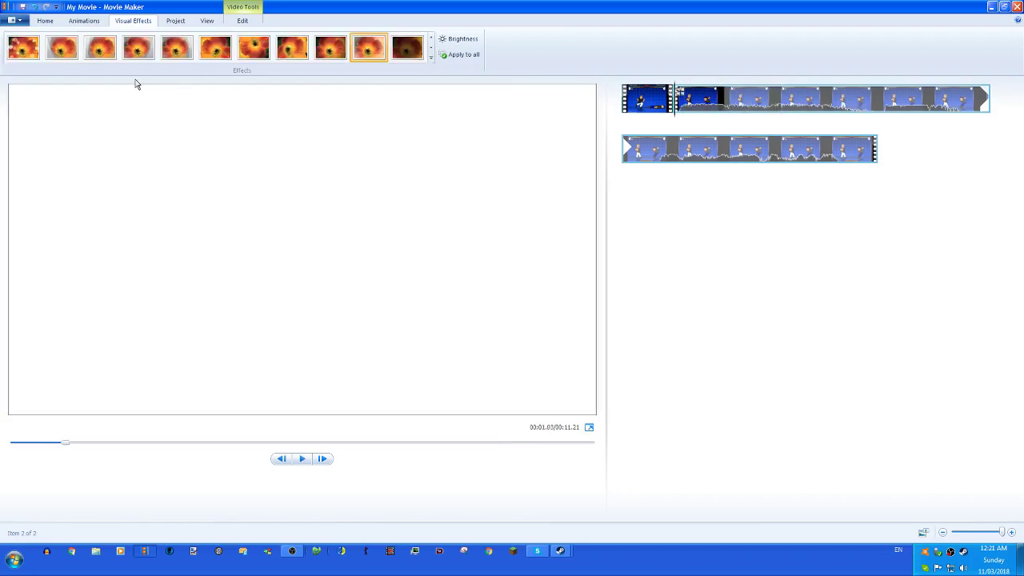
left_click(431, 57)
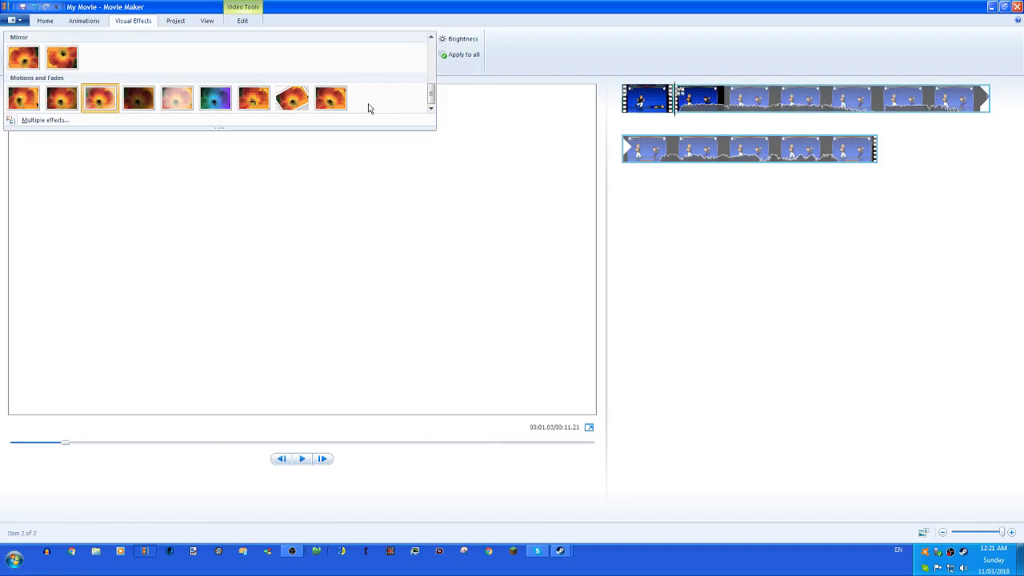
left_click(354, 122)
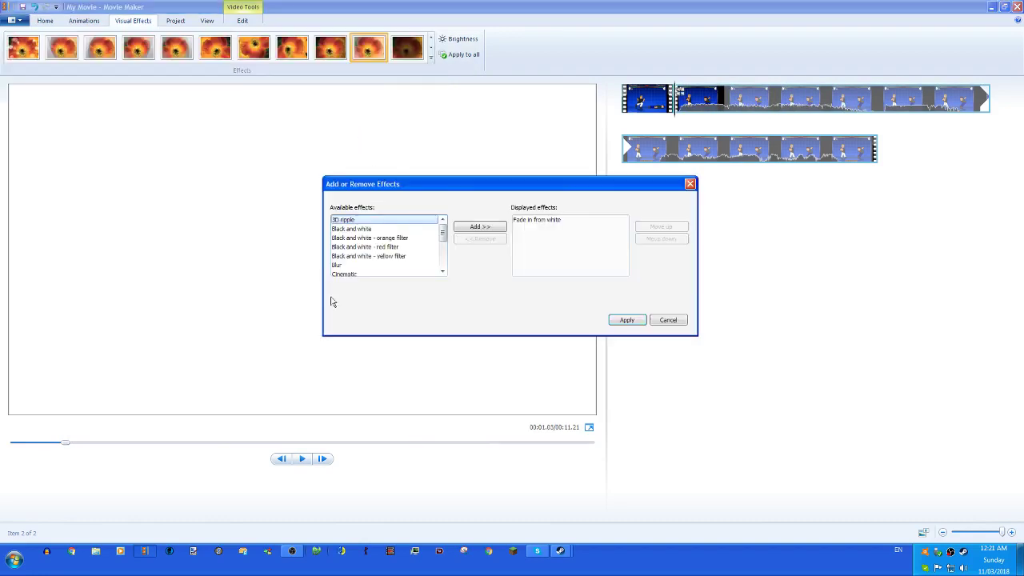
left_click(392, 231)
left_click(476, 228)
left_click(628, 320)
- Preview the combined effects, then bring up the Record narration sound options on Home
left_click(301, 459)
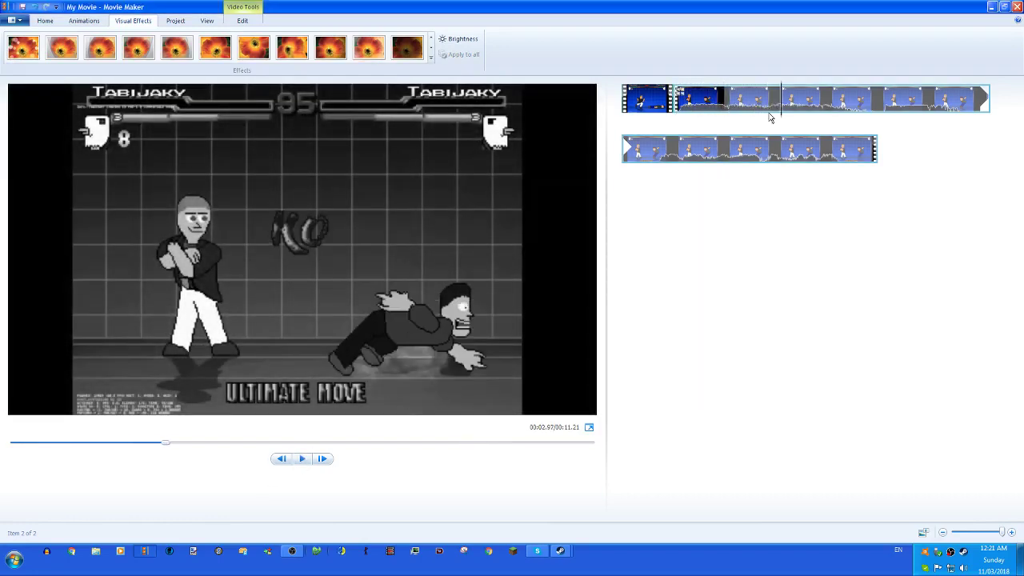
left_click(650, 107)
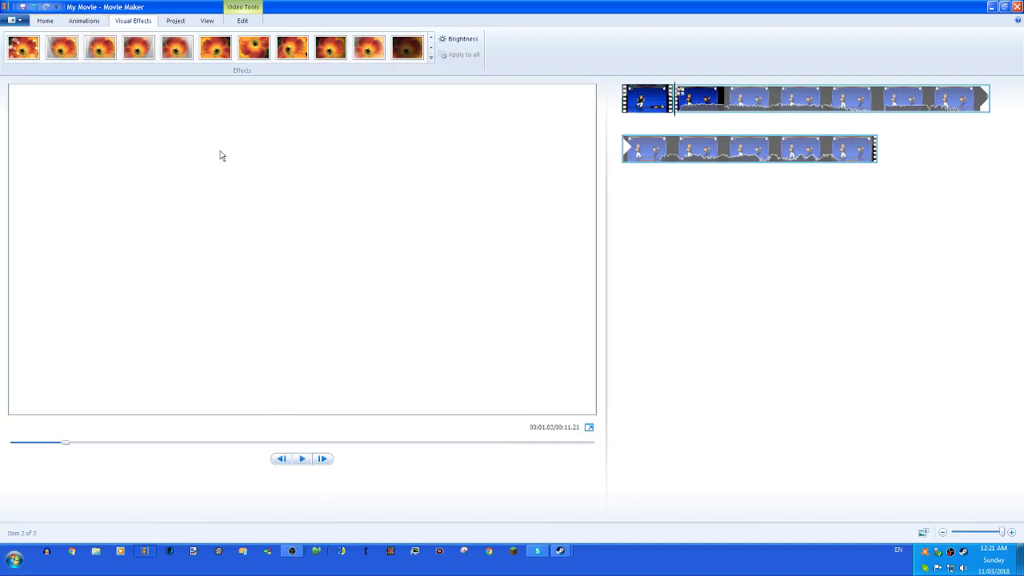
left_click(46, 21)
left_click(179, 48)
- Add the explosion sound from the Sound folder and play it back to hear it
left_click(165, 72)
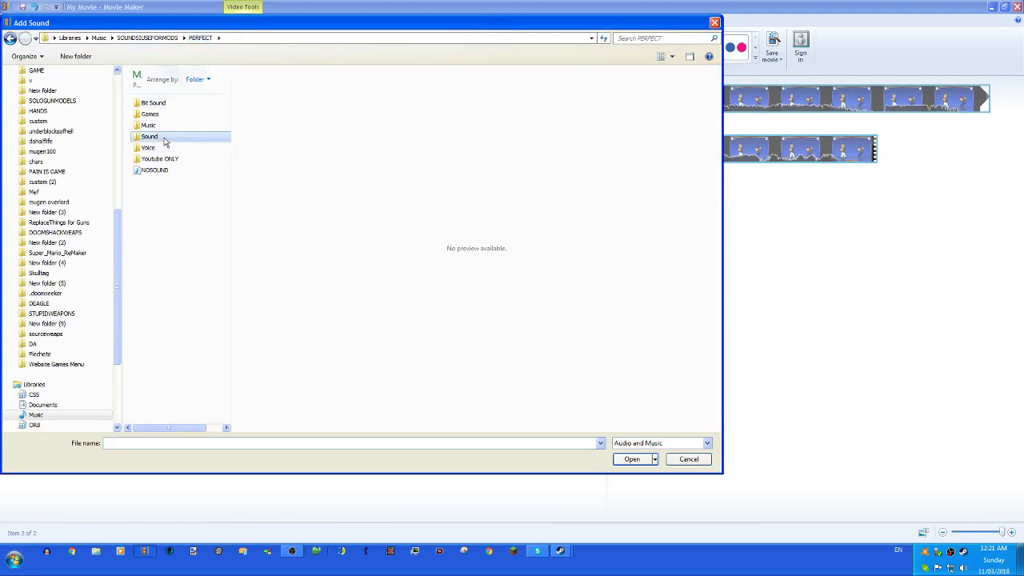
double_click(165, 137)
type("e")
type("xplos")
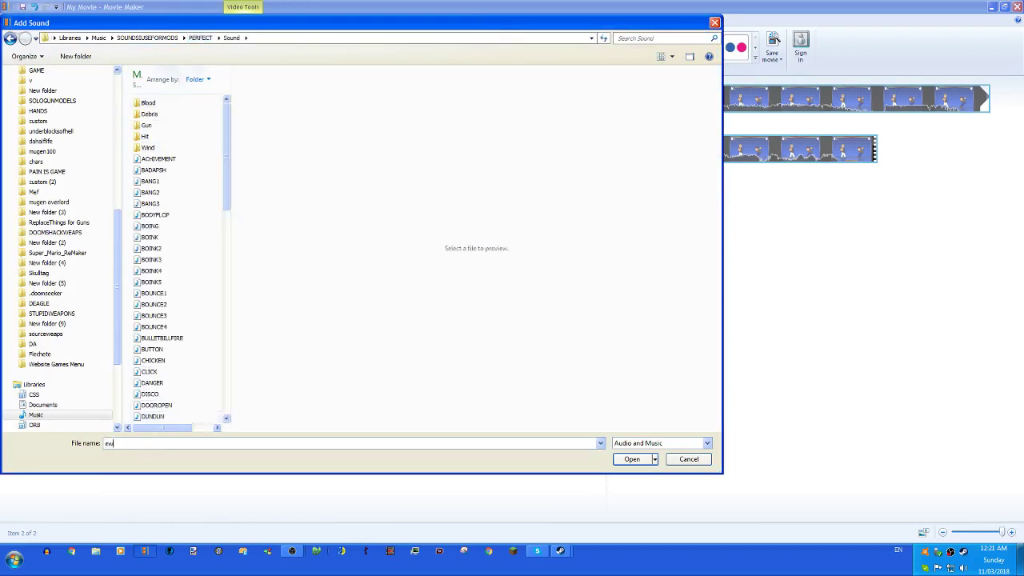
key("Down")
key("Return")
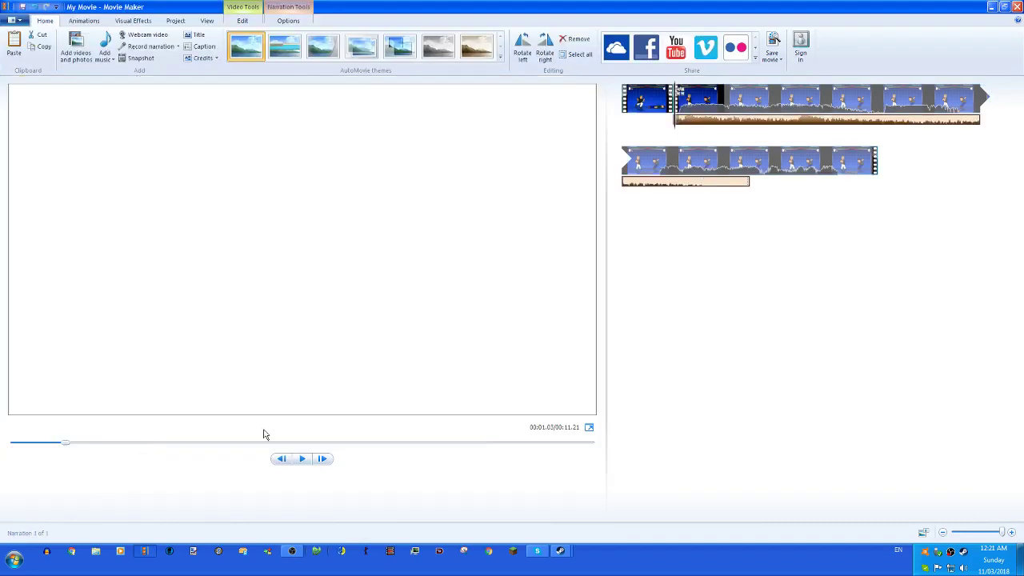
left_click(302, 460)
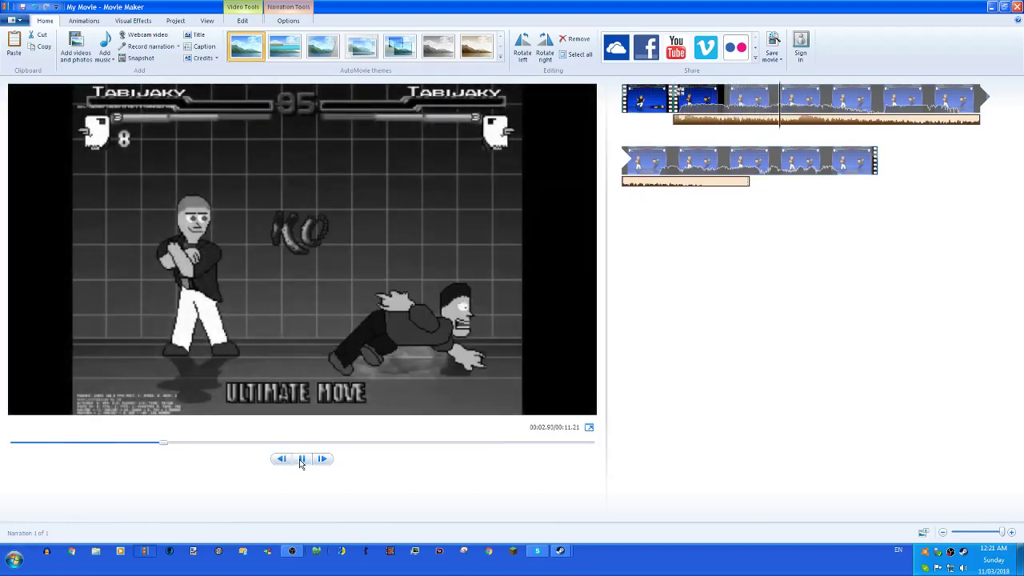
left_click(301, 460)
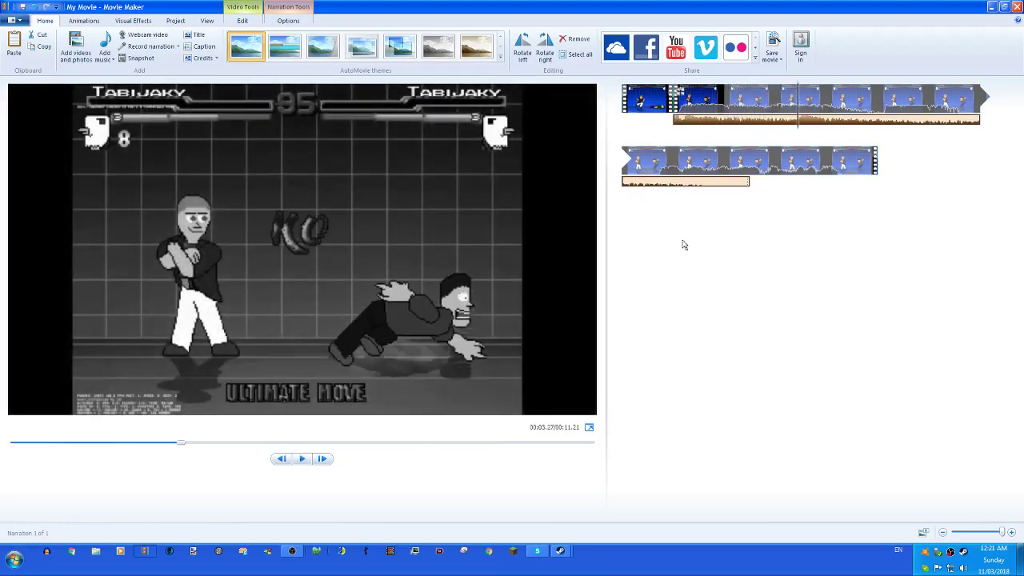
- Split the fight clip at the KO playhead position and select the second part
left_click(243, 20)
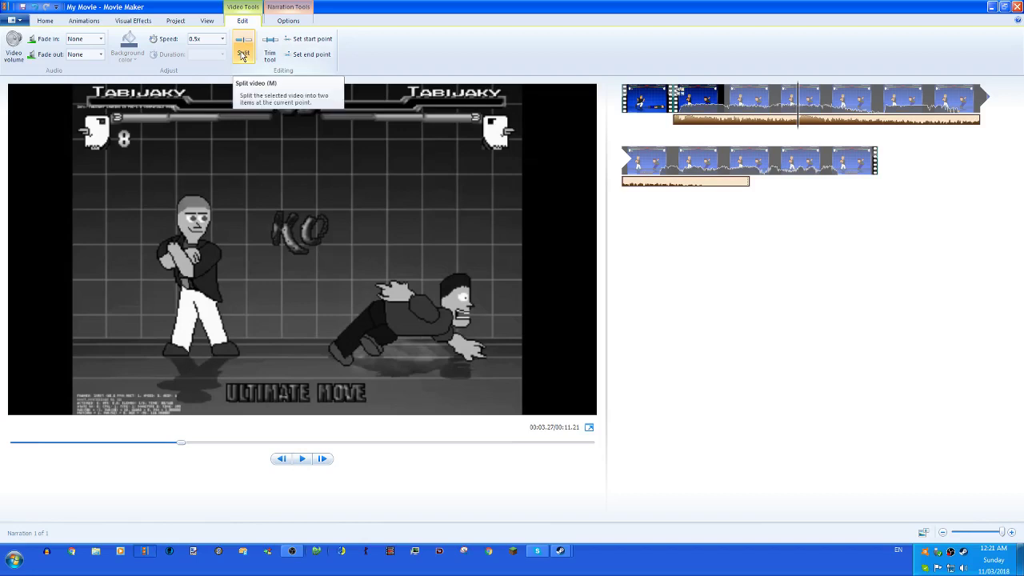
left_click(242, 55)
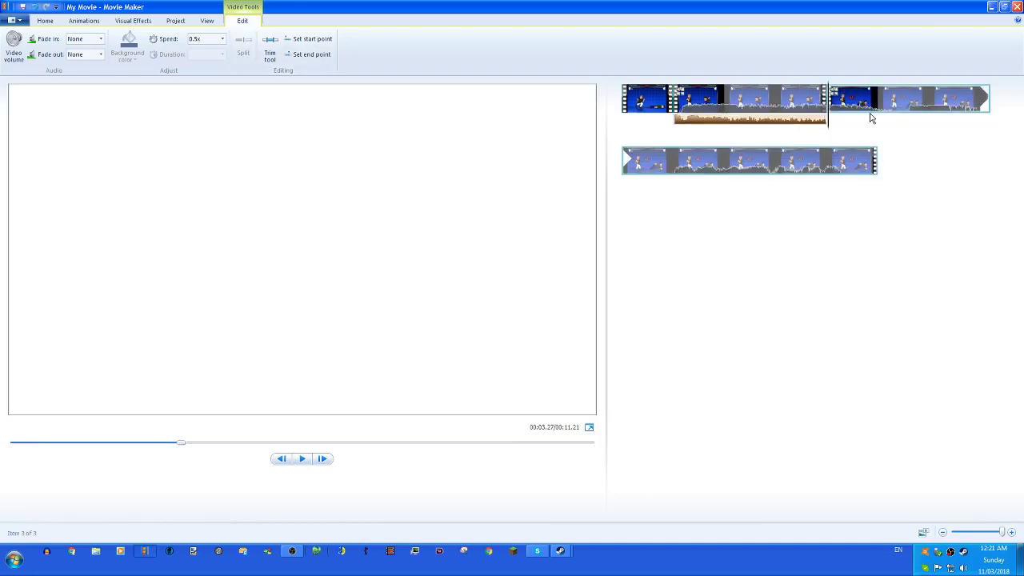
left_click(678, 100)
- Add the WASTED.wav sound to the movie
left_click(45, 20)
left_click(179, 47)
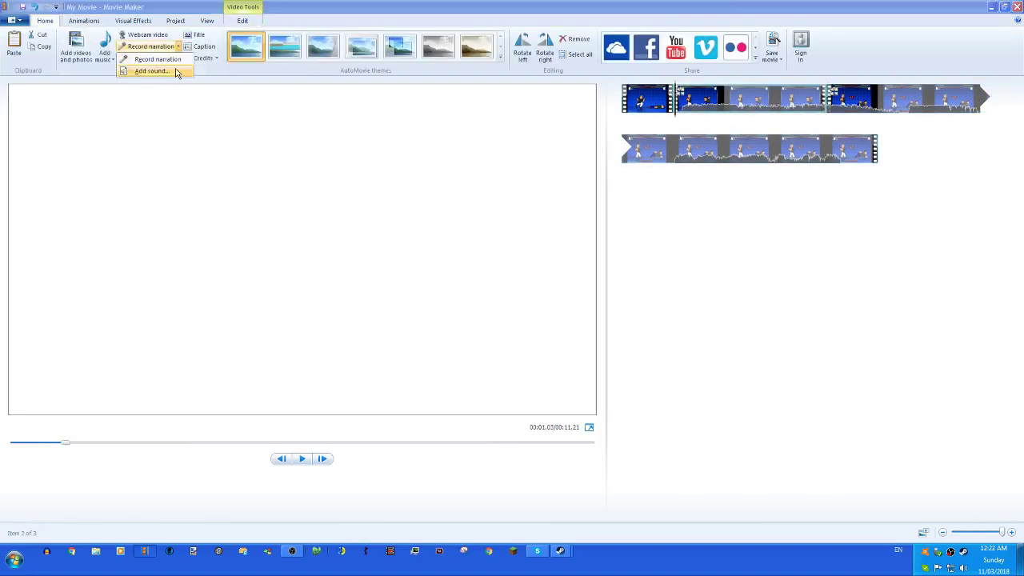
left_click(175, 70)
type("wa")
left_click(160, 454)
key("Return")
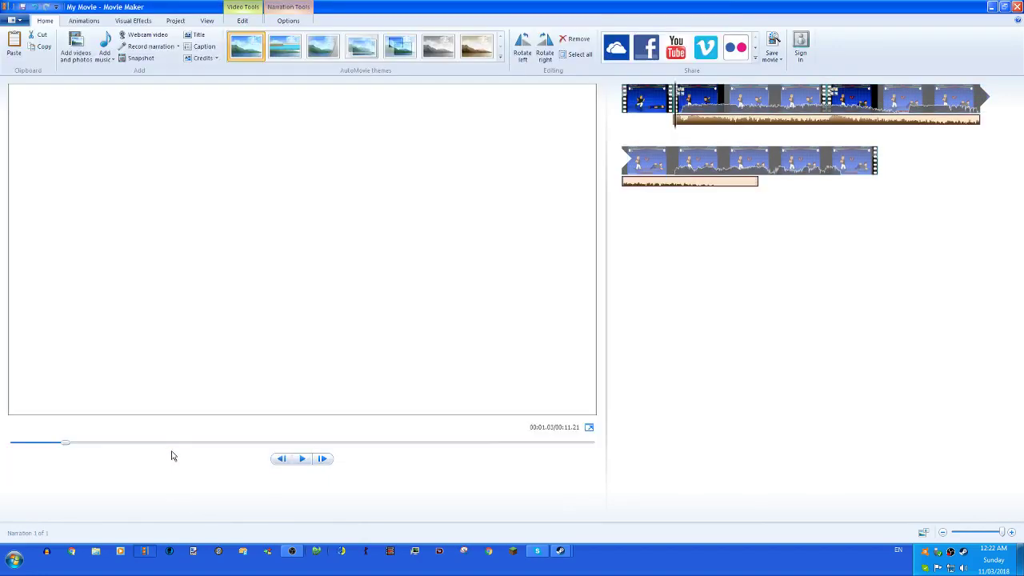
- Play the third and second clips to check the added sounds
left_click(832, 100)
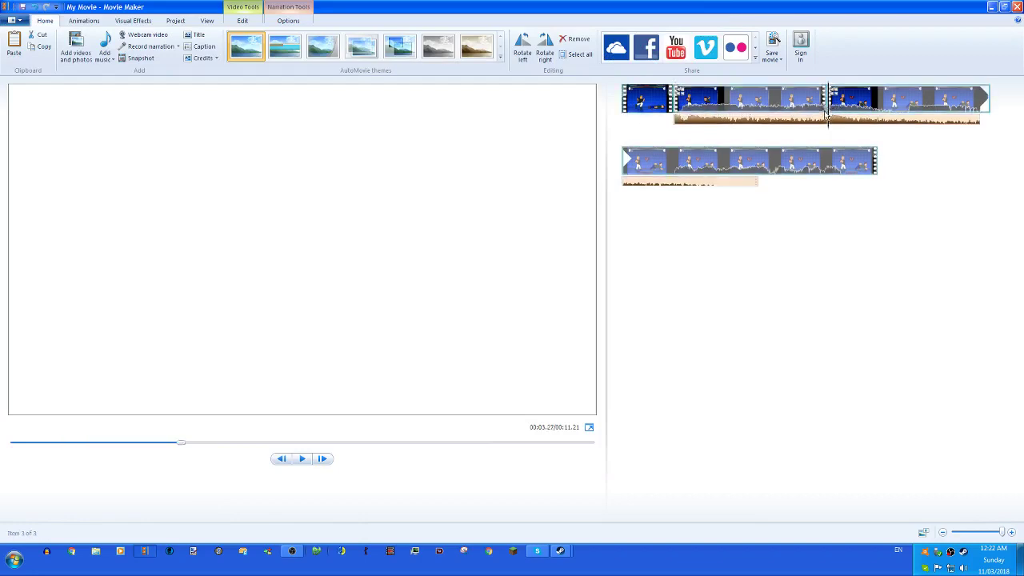
left_click(303, 459)
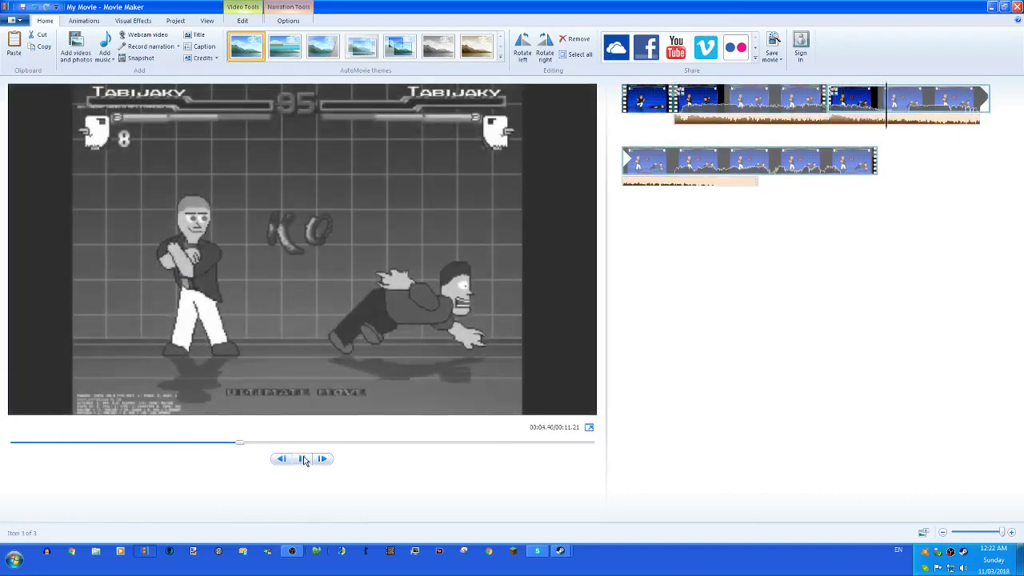
left_click(303, 459)
left_click_drag(870, 100, 675, 100)
left_click(303, 459)
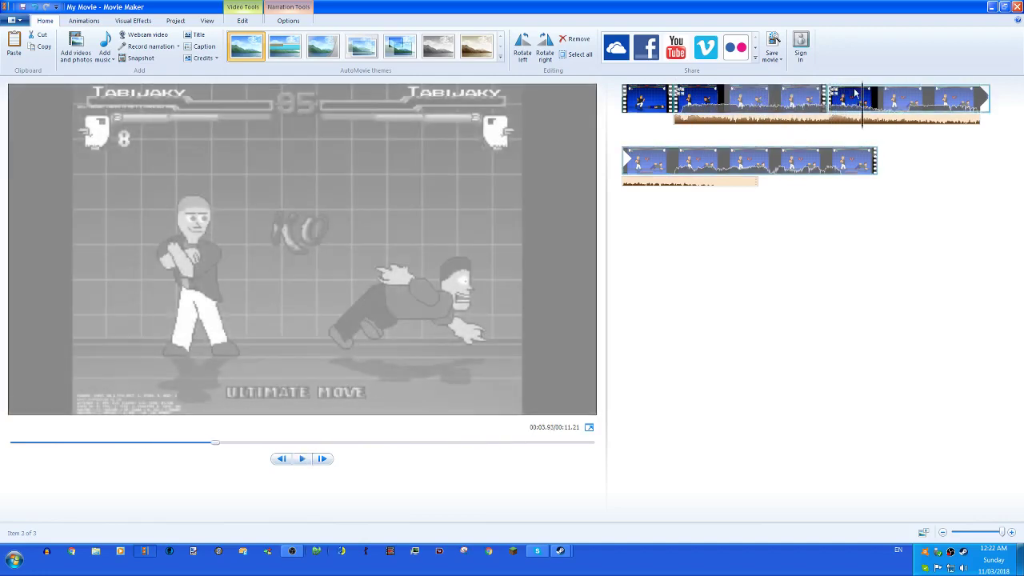
- Set the third clip to 0.25x speed, then remove the extra trailing clip with Ctrl+Z
left_click(854, 94)
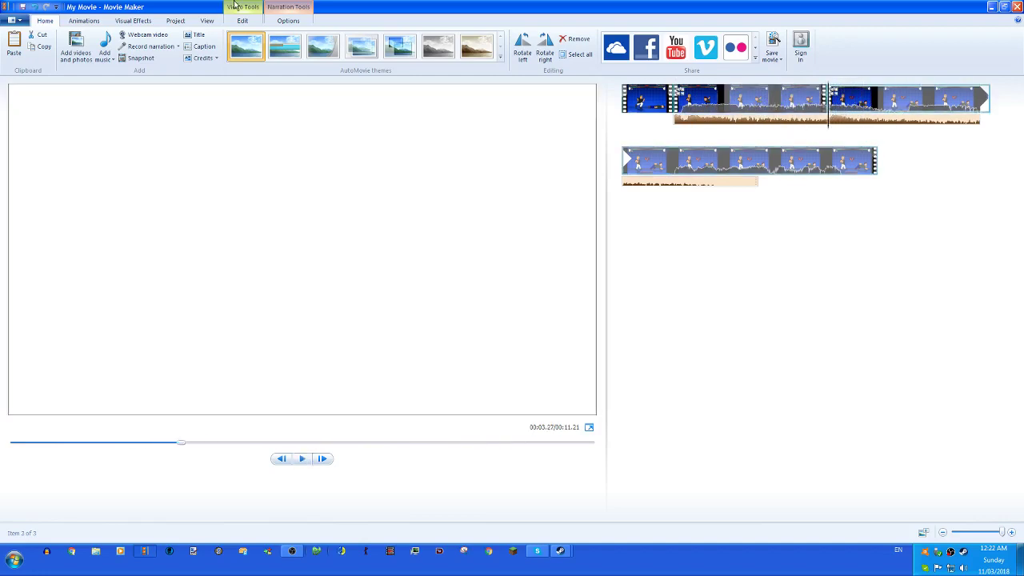
left_click(258, 22)
left_click(222, 39)
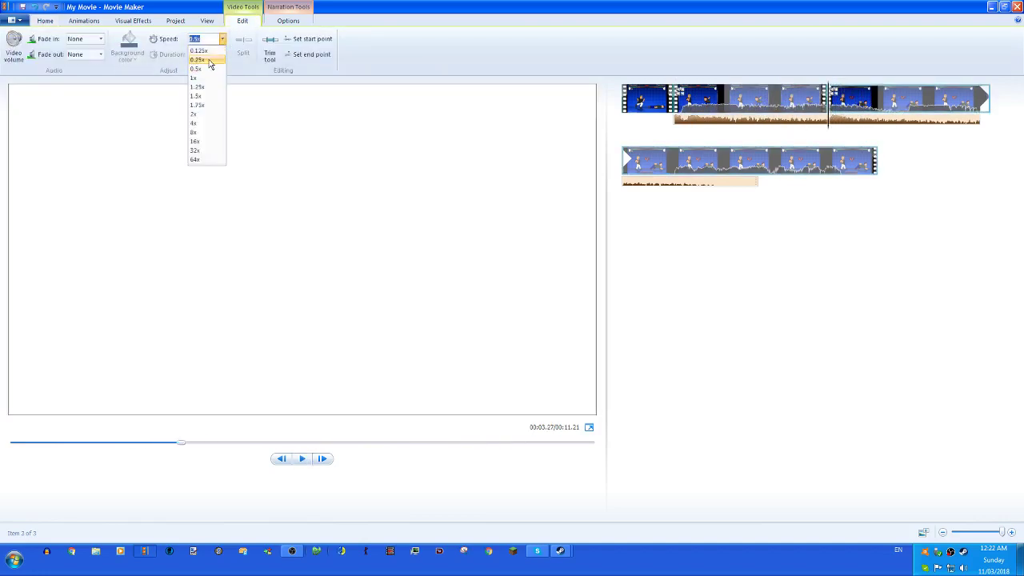
left_click(209, 61)
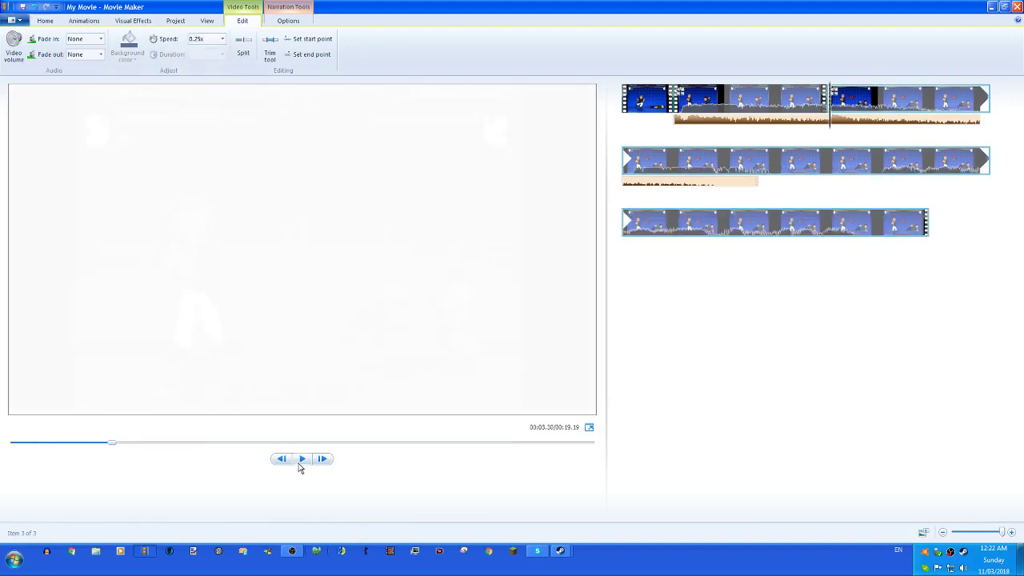
left_click(779, 168)
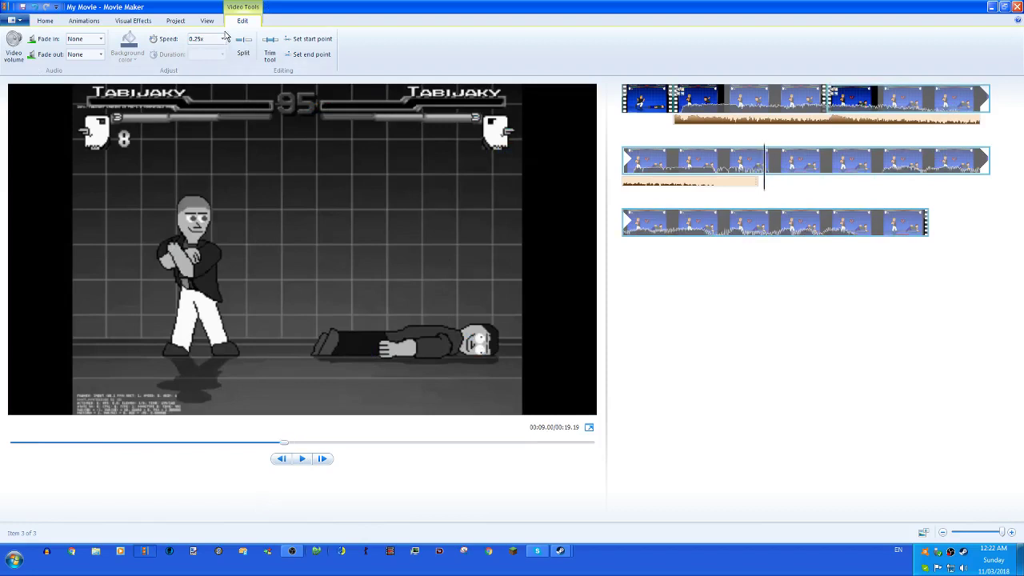
key("ctrl+z")
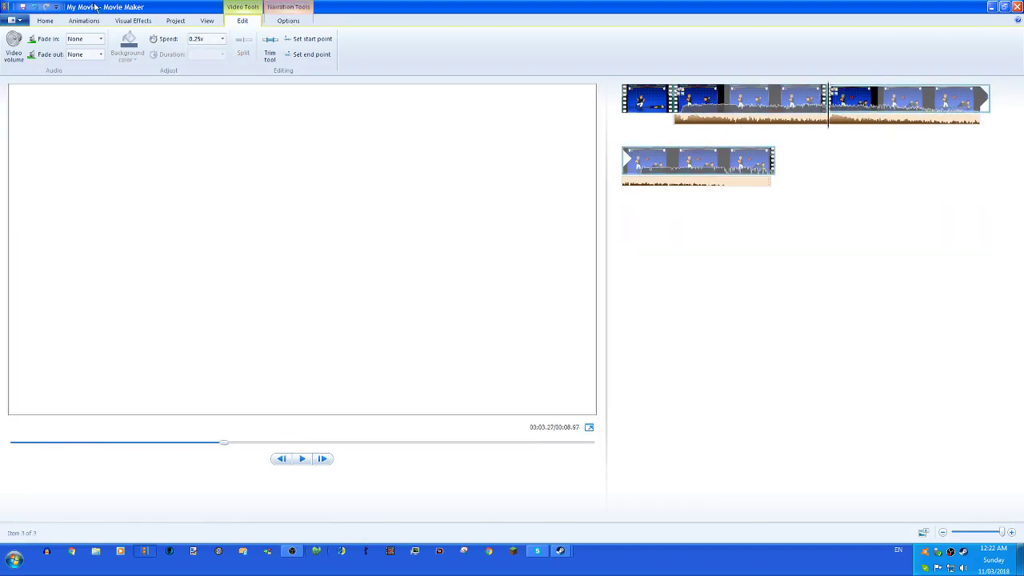
- Add Fade out to black to the KO clip's combined effects and preview the fade-out
left_click(132, 21)
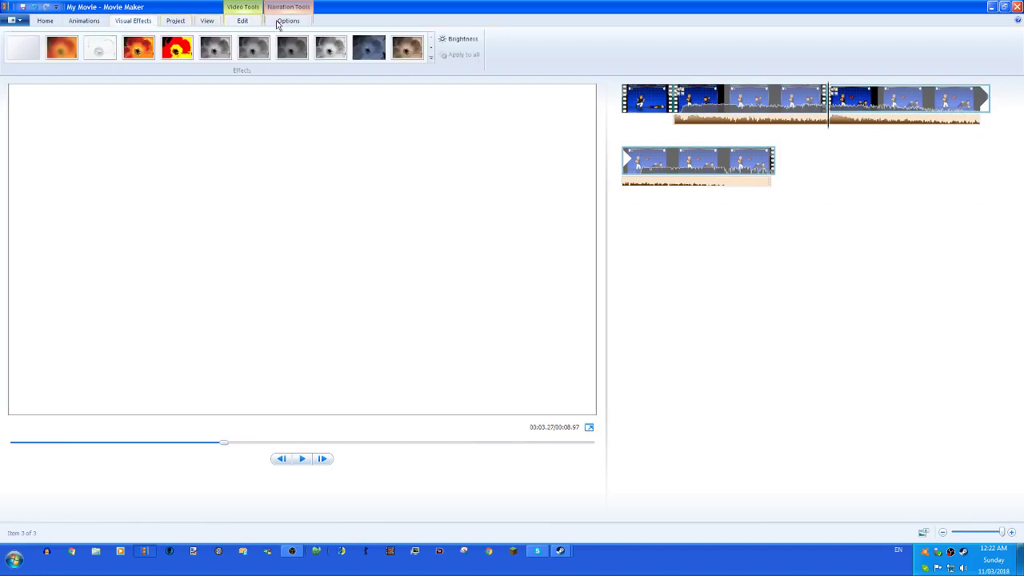
left_click(430, 56)
left_click(335, 127)
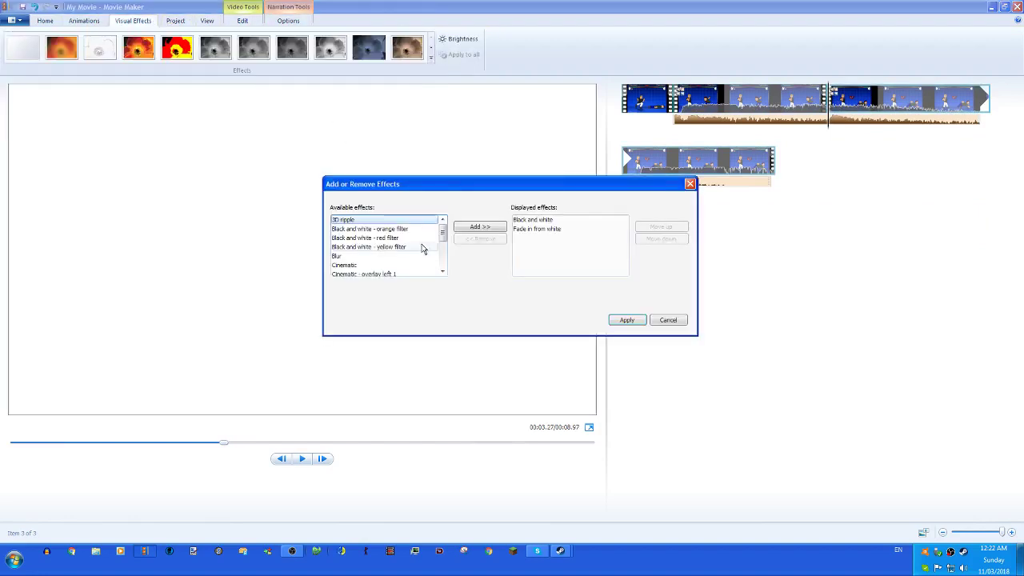
left_click(443, 275)
left_click(443, 274)
left_click(443, 274)
left_click(443, 274)
left_click(443, 274)
left_click(444, 274)
left_click(443, 275)
left_click(443, 274)
left_click(443, 274)
left_click(444, 275)
left_click(444, 274)
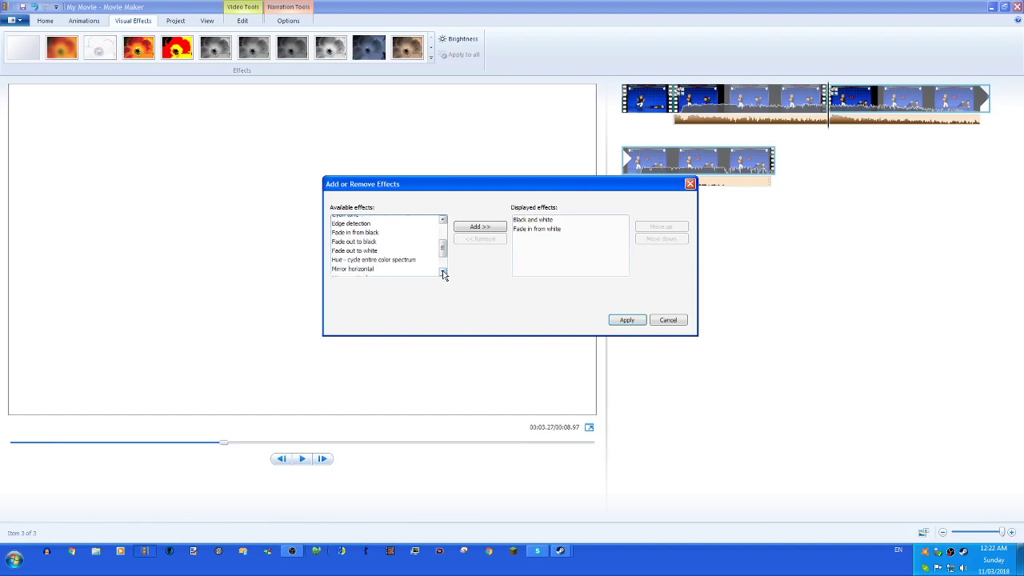
double_click(377, 243)
left_click(611, 317)
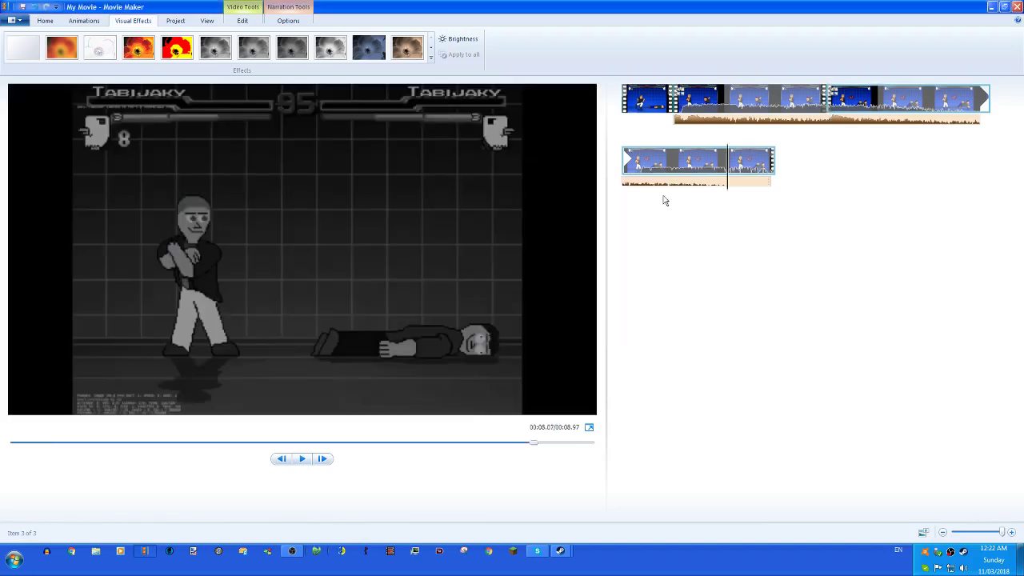
left_click(303, 455)
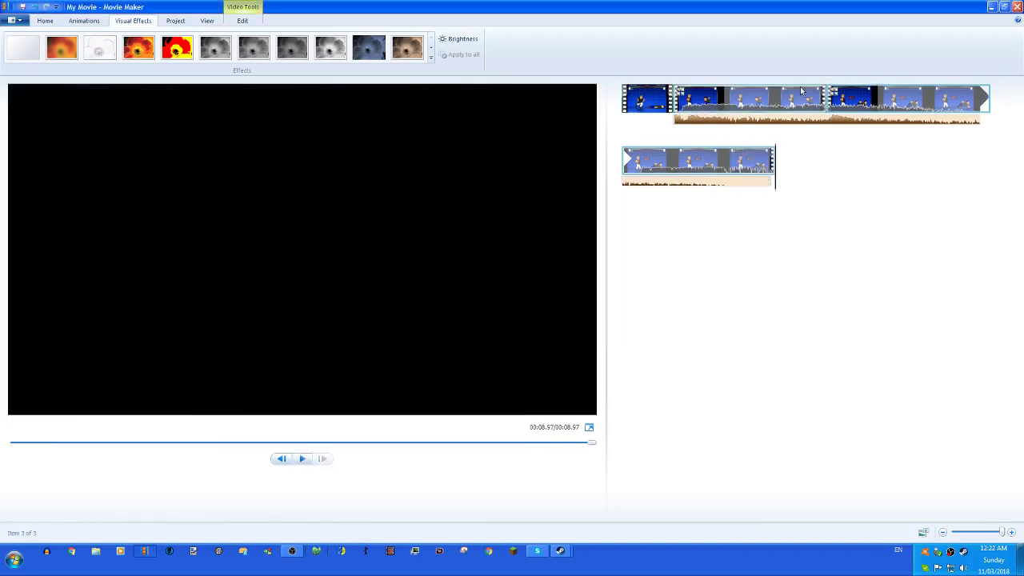
left_click(841, 109)
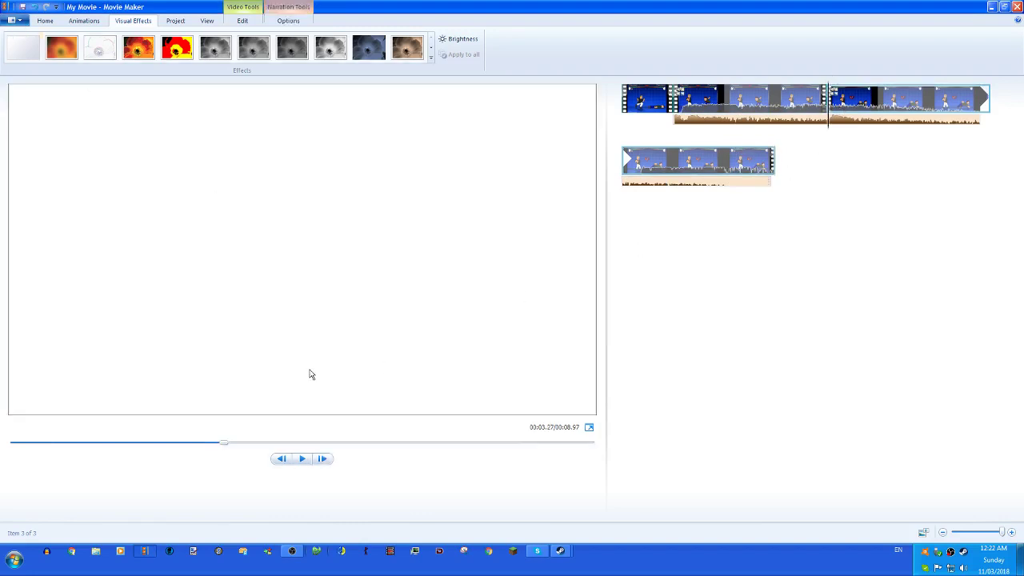
- Add a caption over the KO clip in the Pricedown font and clear its placeholder text
left_click(44, 21)
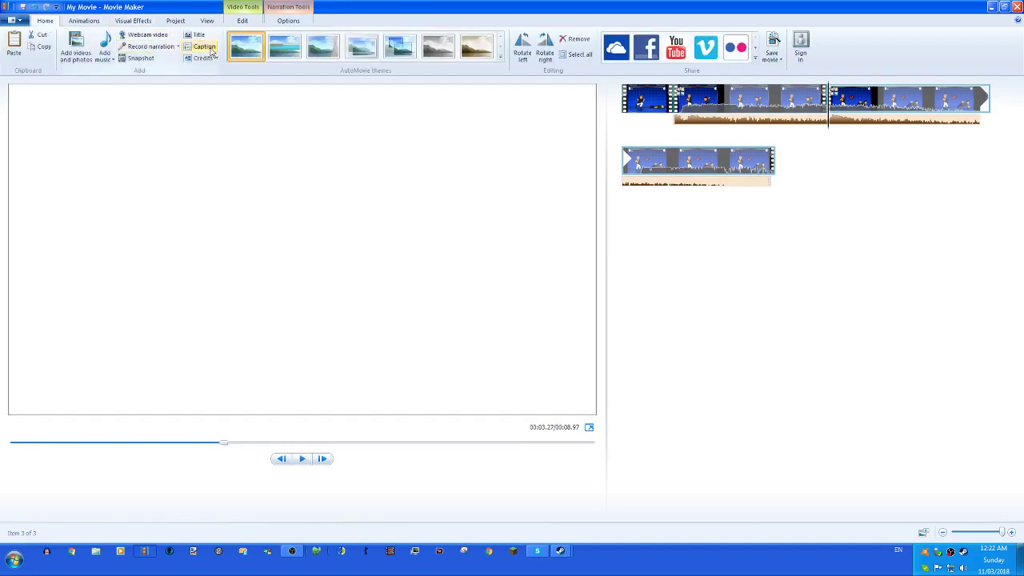
left_click(200, 45)
left_click(101, 39)
type("e")
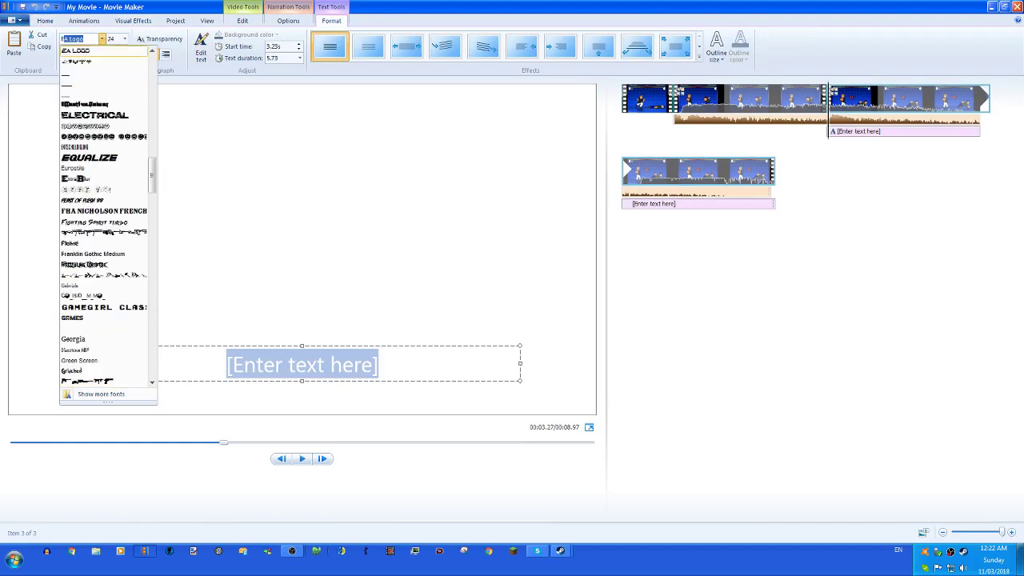
key("BackSpace")
type("Wax")
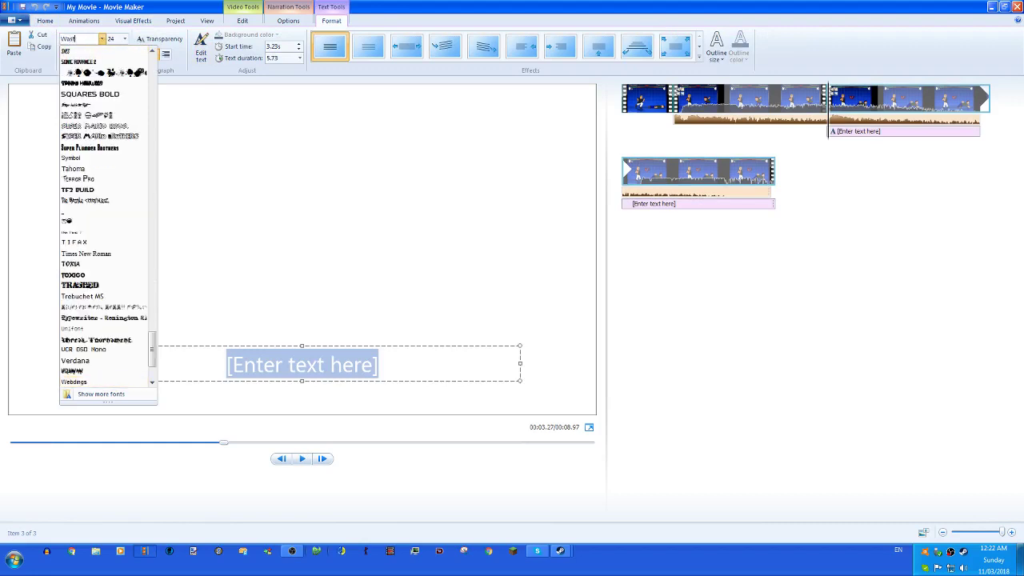
type("pri")
key("Return")
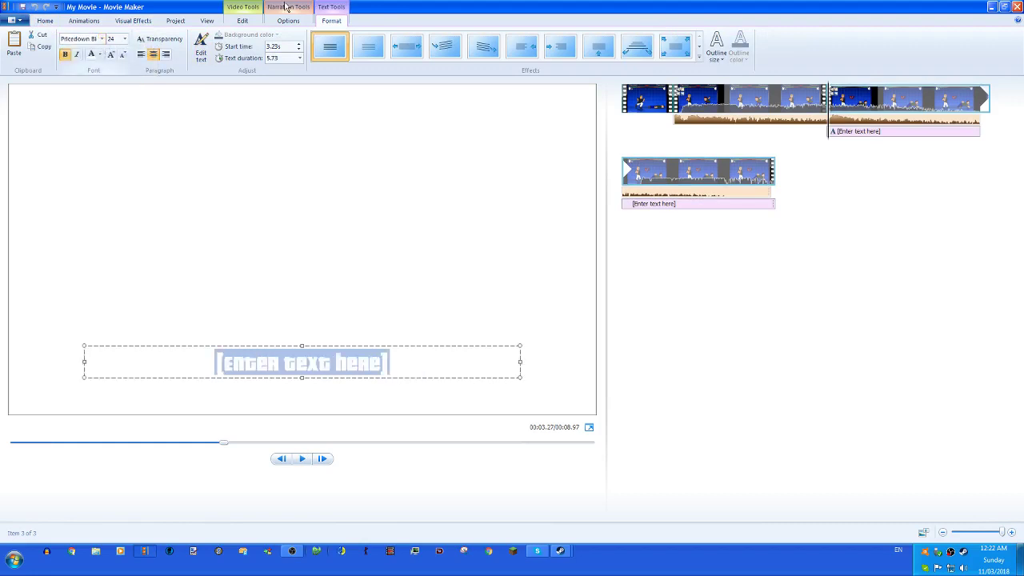
key("BackSpace")
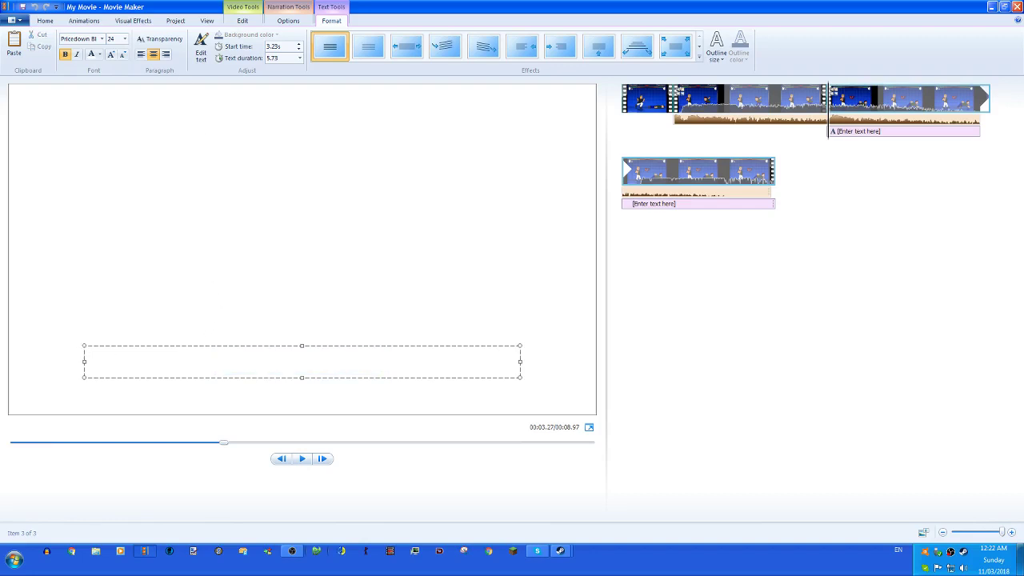
- Enlarge the WASTED caption, centre it in the frame and colour it red
left_click(111, 54)
left_click(111, 54)
left_click(111, 54)
left_click(110, 54)
left_click(111, 55)
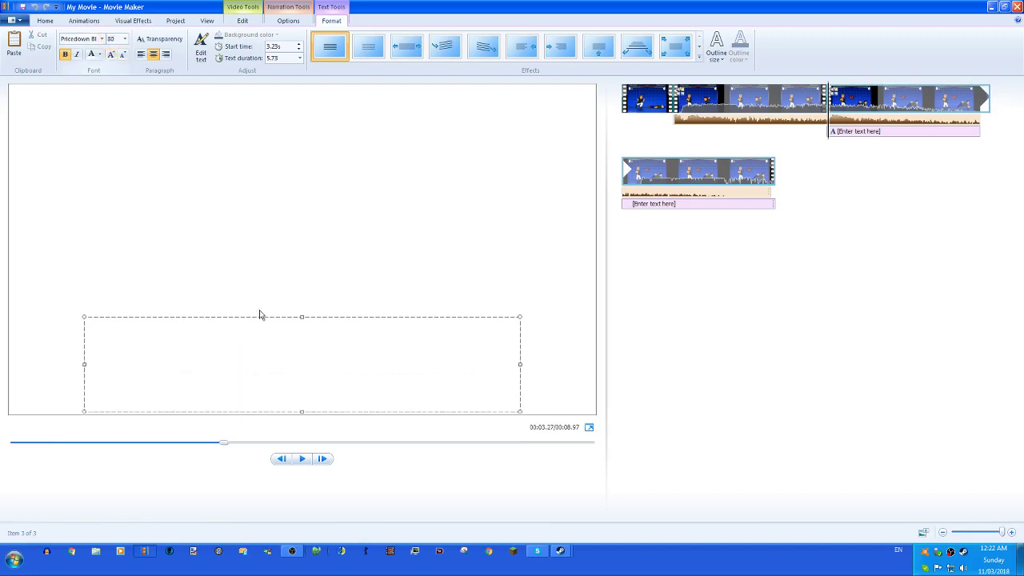
left_click_drag(259, 314, 247, 203)
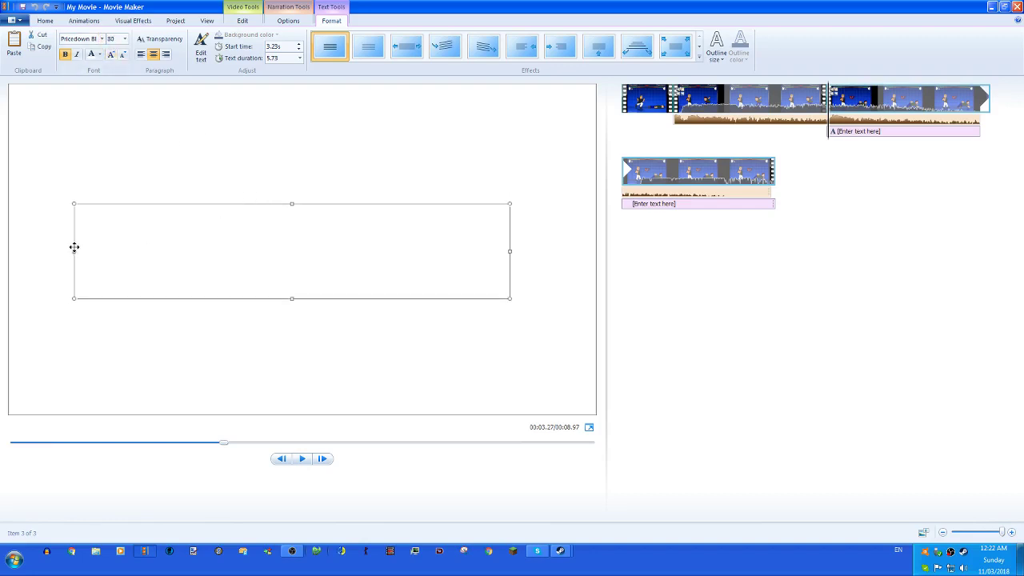
left_click_drag(74, 247, 52, 256)
left_click_drag(68, 209, 108, 188)
left_click(99, 54)
left_click(102, 84)
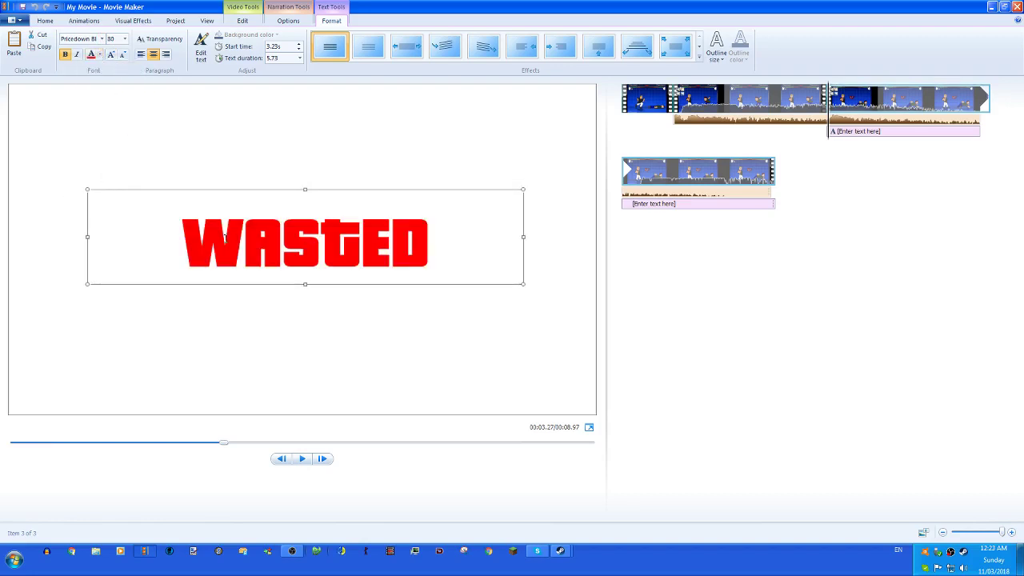
mouse_move(369, 37)
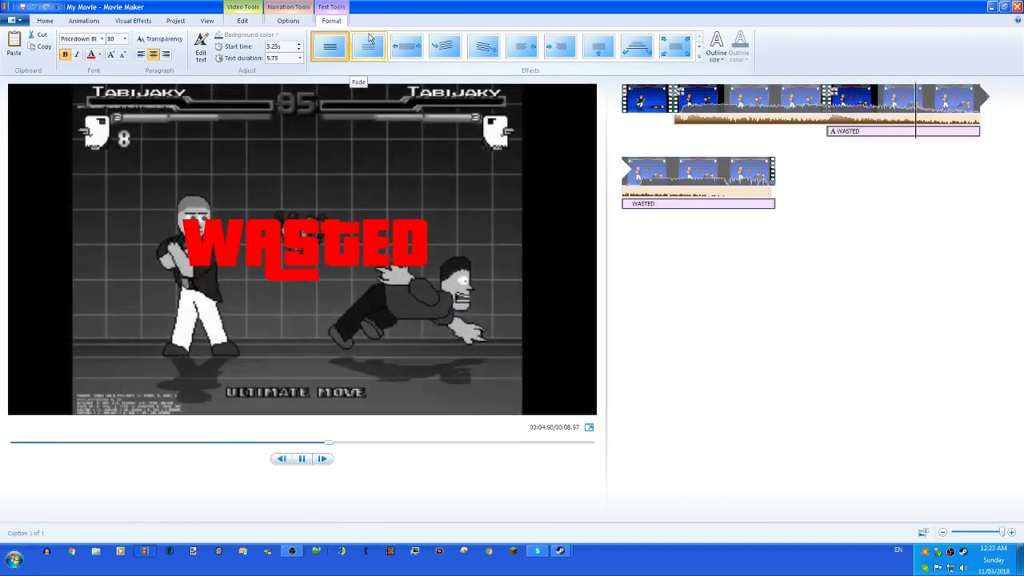
- Give the caption a Fade effect and the KO clip a Zoom out pan-and-zoom preset
left_click(369, 40)
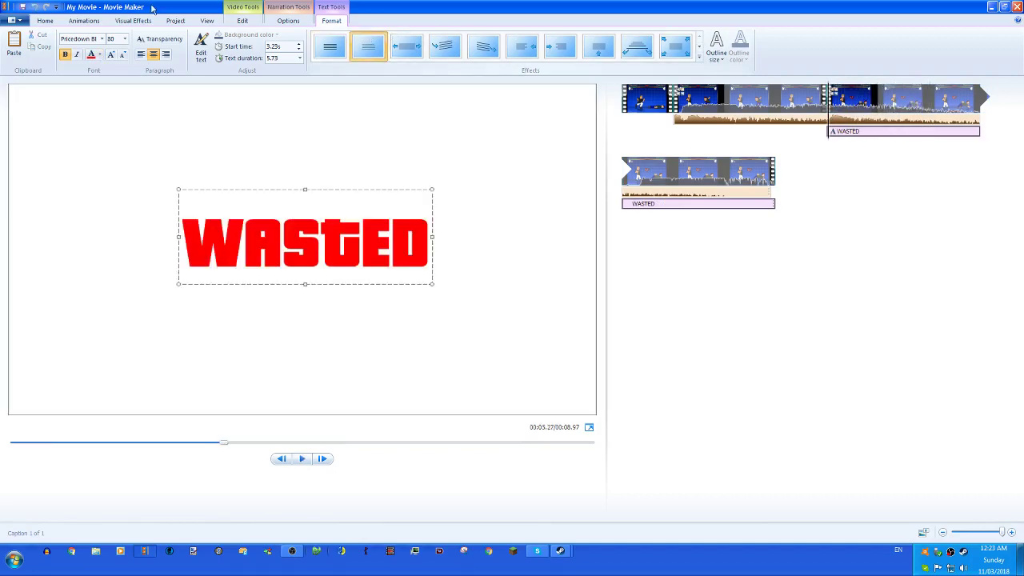
left_click(83, 21)
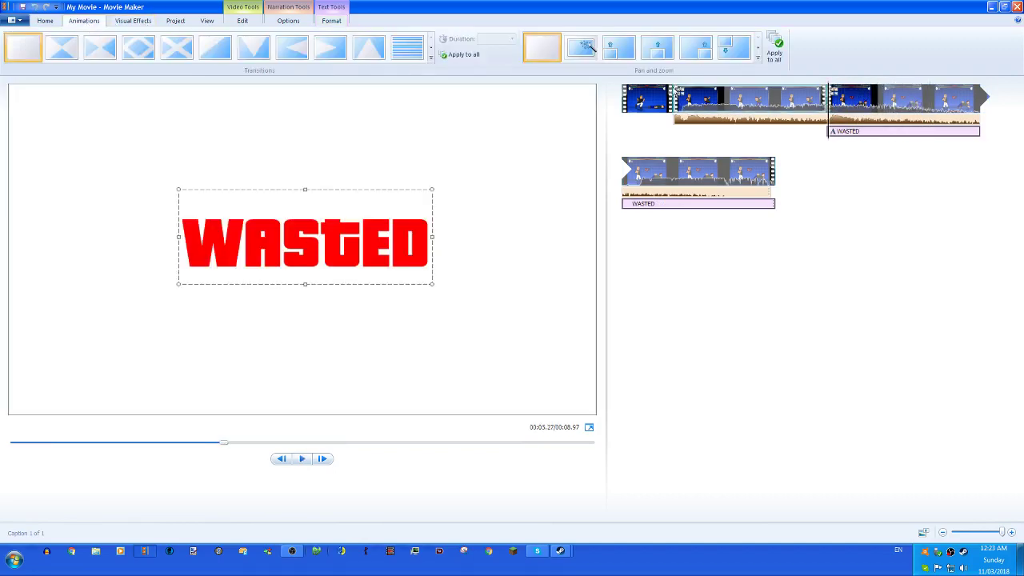
left_click(759, 60)
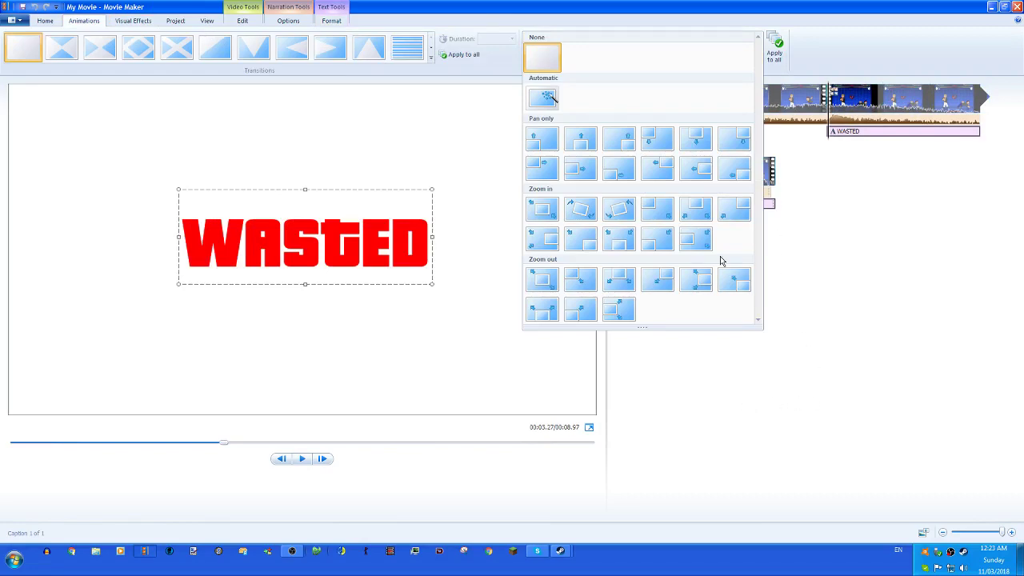
mouse_move(734, 280)
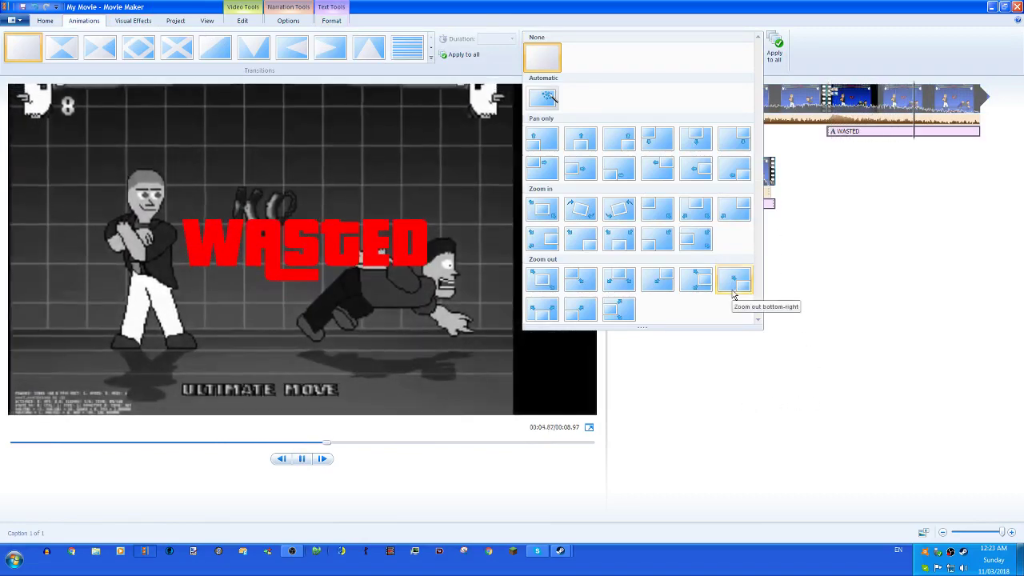
left_click(580, 280)
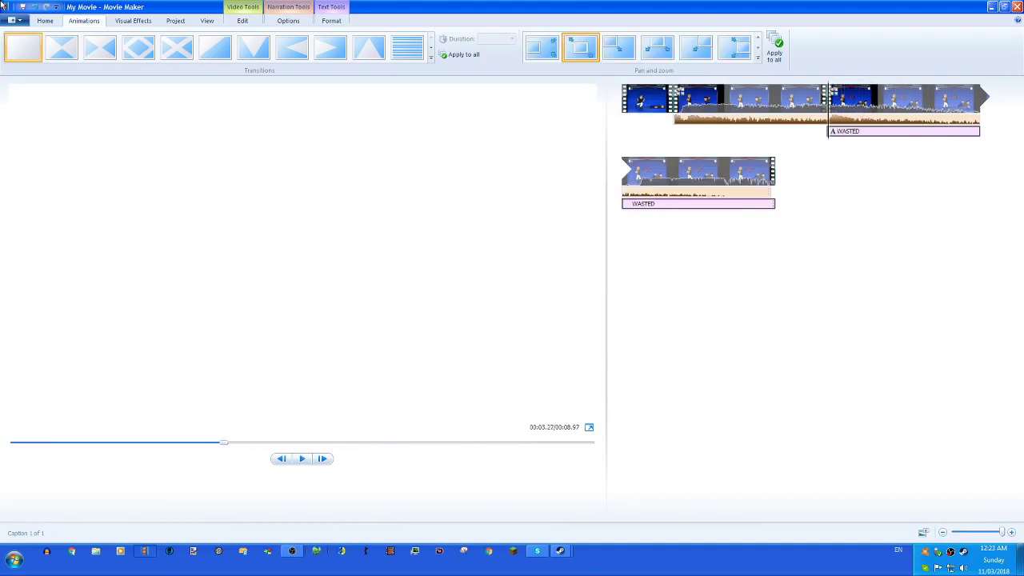
left_click(22, 6)
left_click(484, 289)
- Preview the WASTED ending, then undo three times back to two clips and select the first
left_click(300, 464)
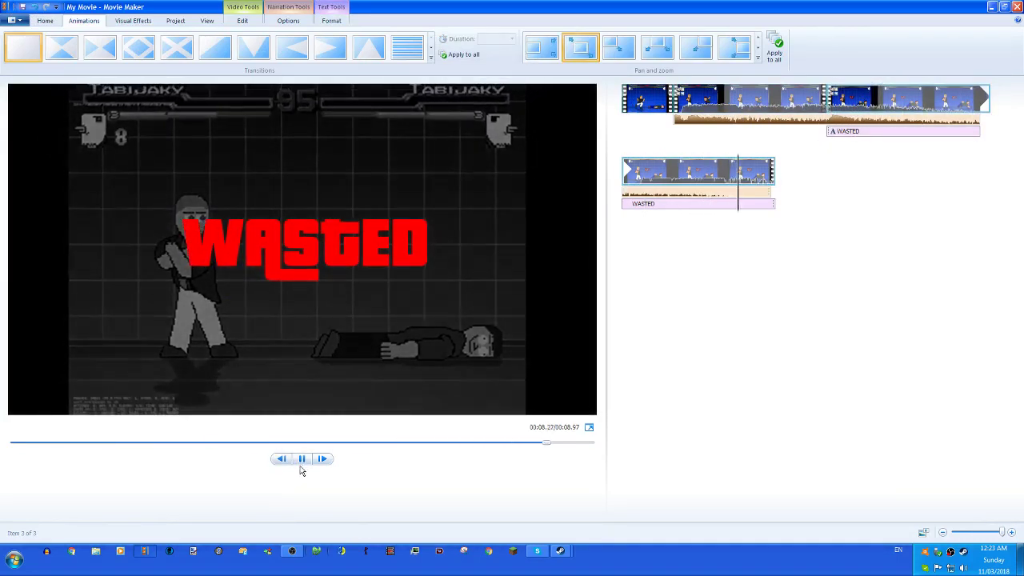
left_click(302, 462)
key("ctrl+z")
key("ctrl+z")
key("ctrl+z")
key("ctrl+z")
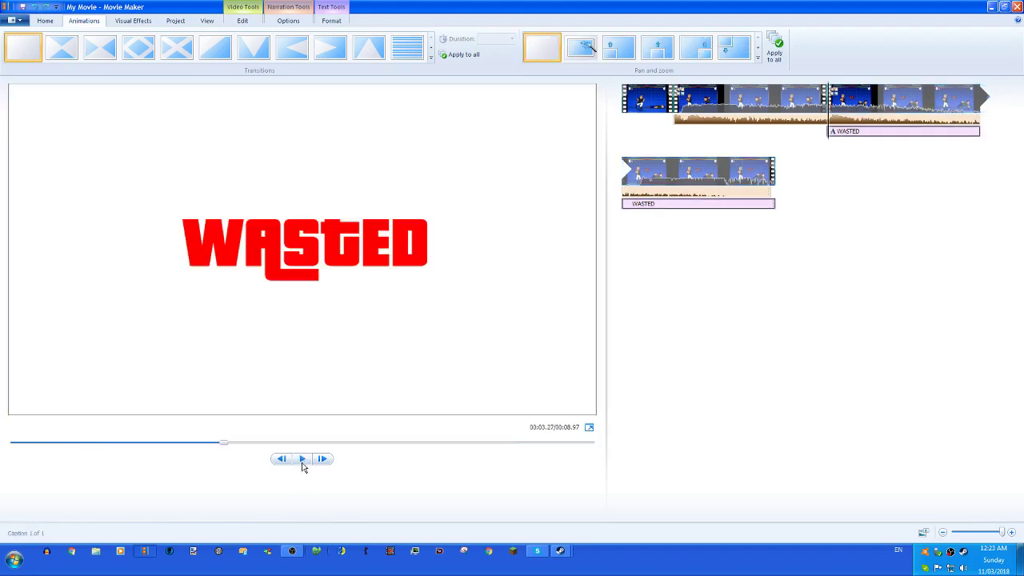
key("ctrl+z")
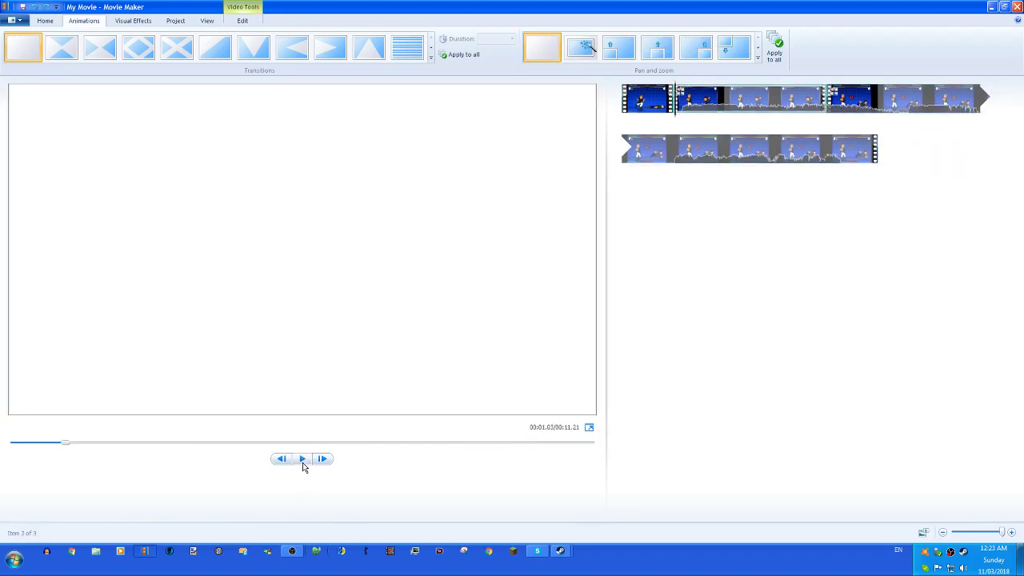
key("ctrl+z")
key("ctrl+z")
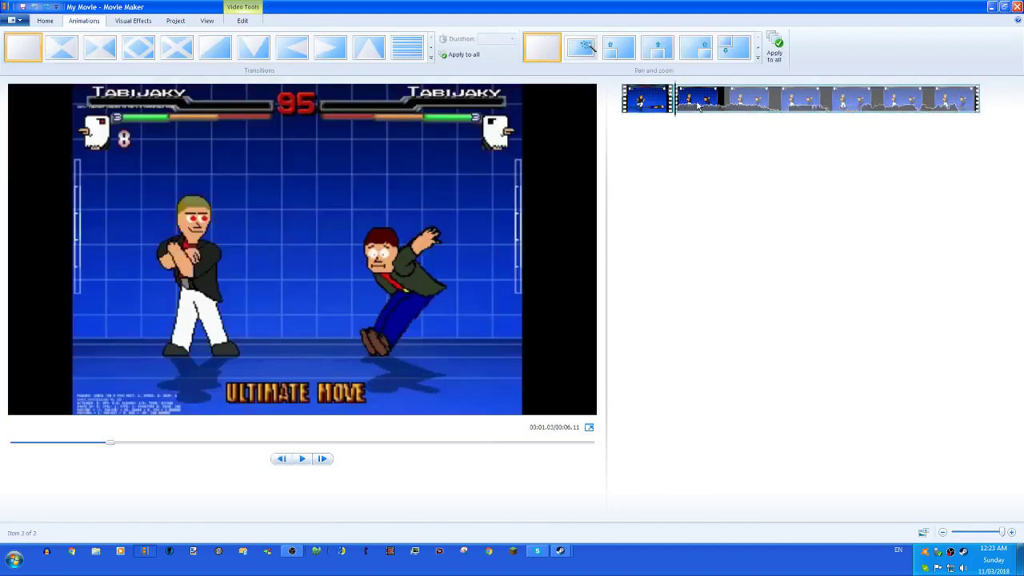
left_click(657, 110)
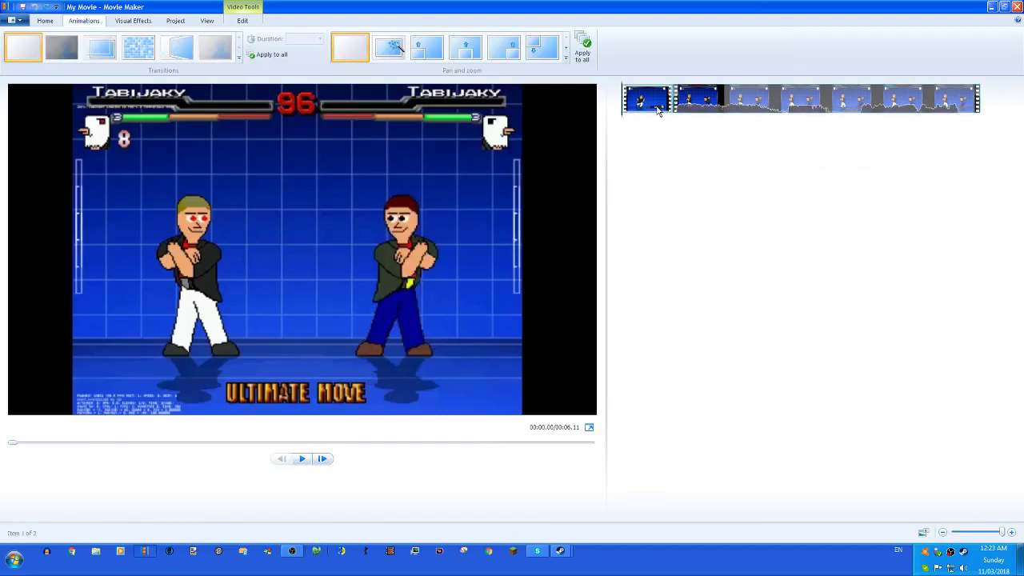
- Look over the Project and View settings, toggle timeline waveforms off and back on, return Home
left_click(173, 23)
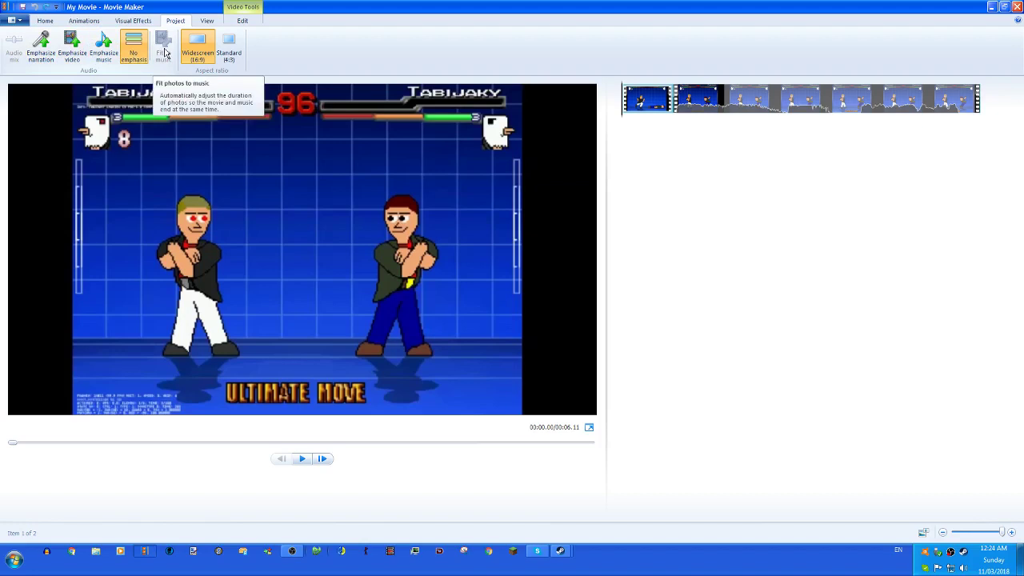
left_click(207, 20)
left_click(175, 20)
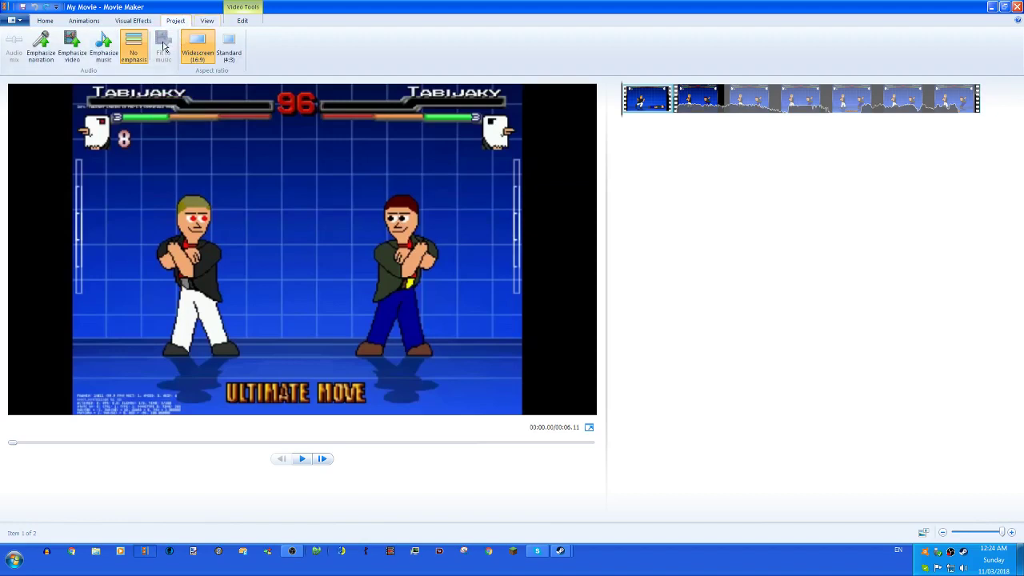
left_click(206, 20)
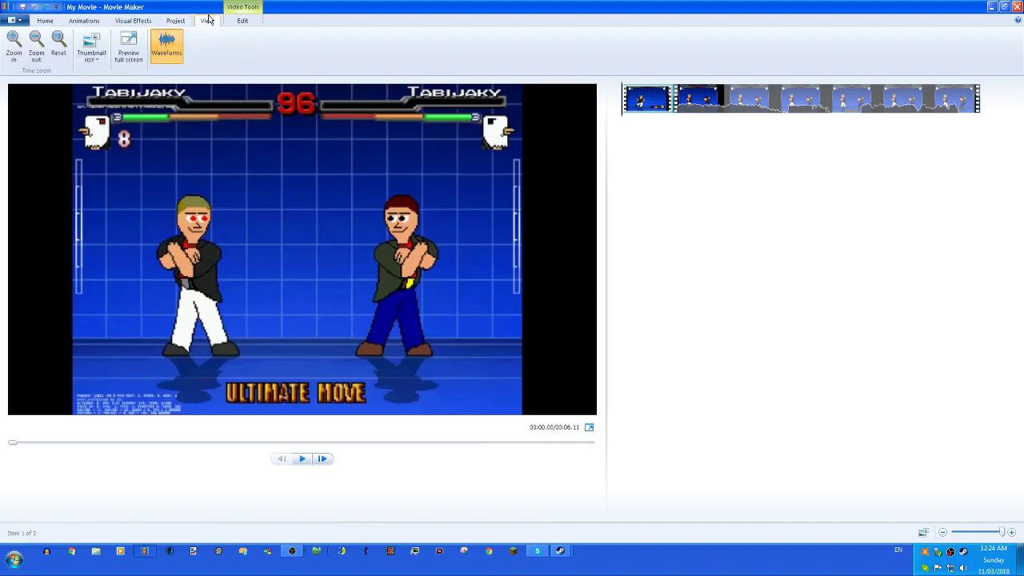
left_click(171, 50)
left_click(171, 50)
left_click(54, 24)
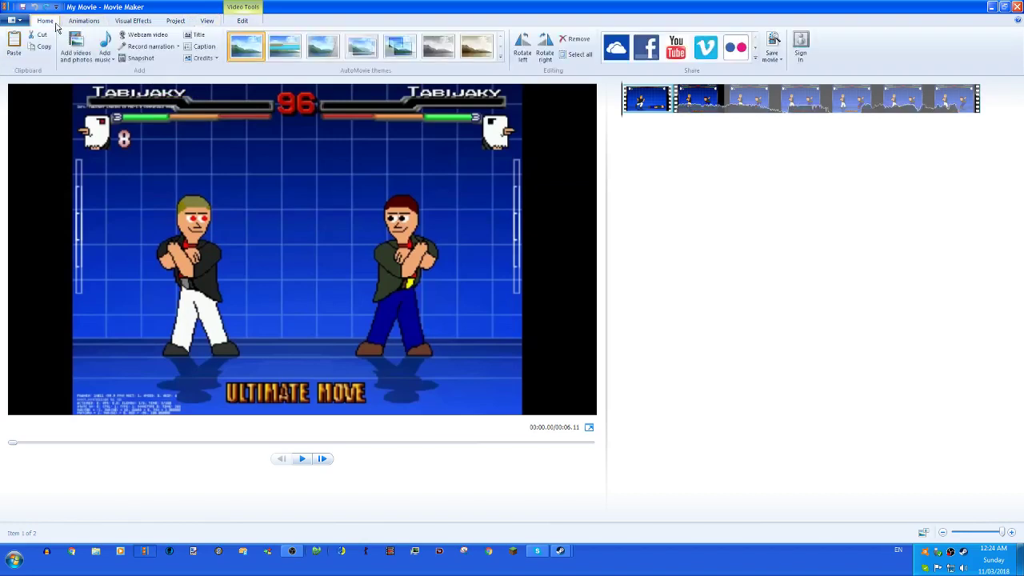
- Add a placeholder caption over the first fight clip and scroll the font list to Cat Silhouette
left_click(192, 53)
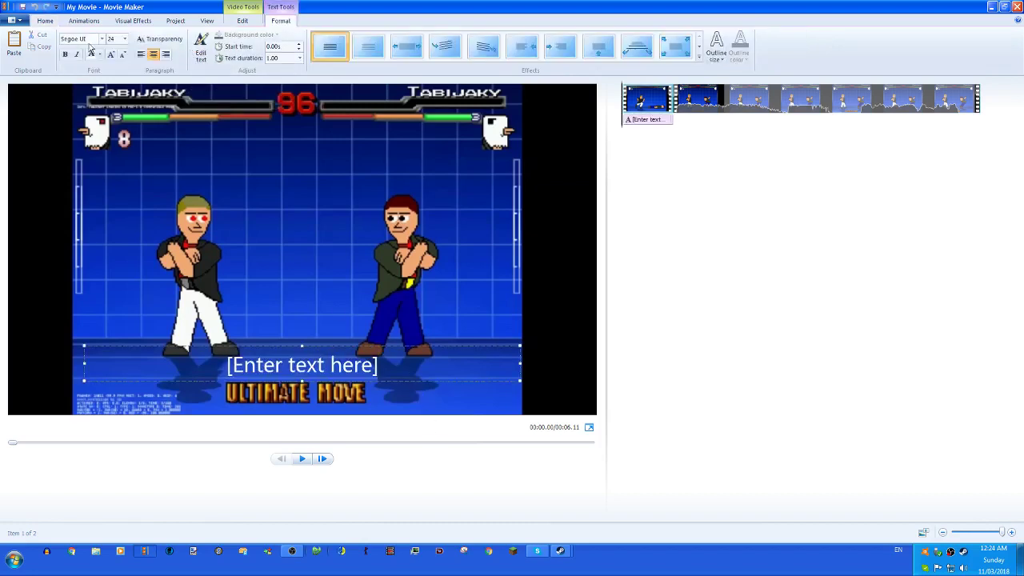
left_click(102, 39)
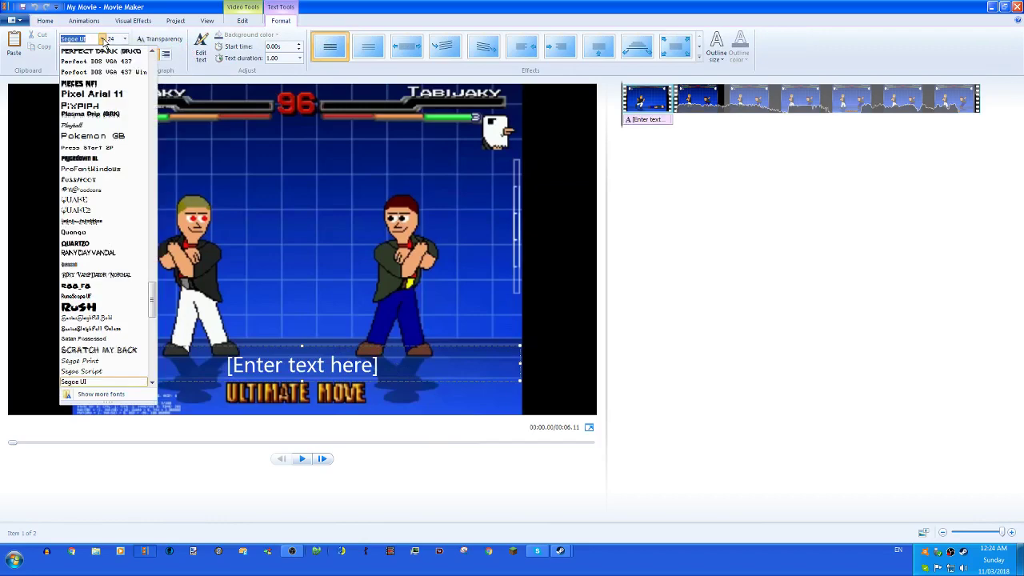
left_click_drag(154, 309, 152, 372)
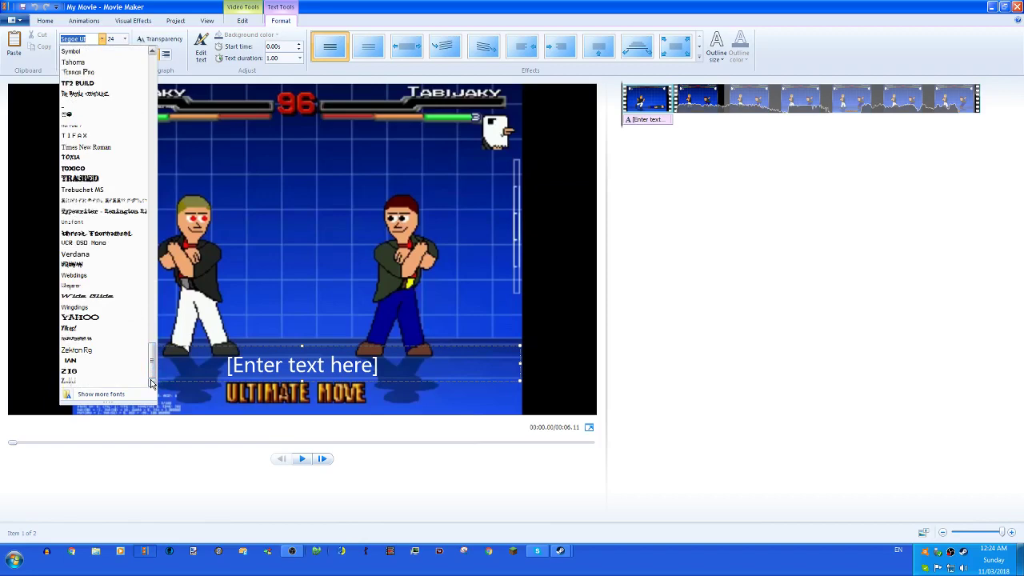
left_click_drag(152, 384, 153, 102)
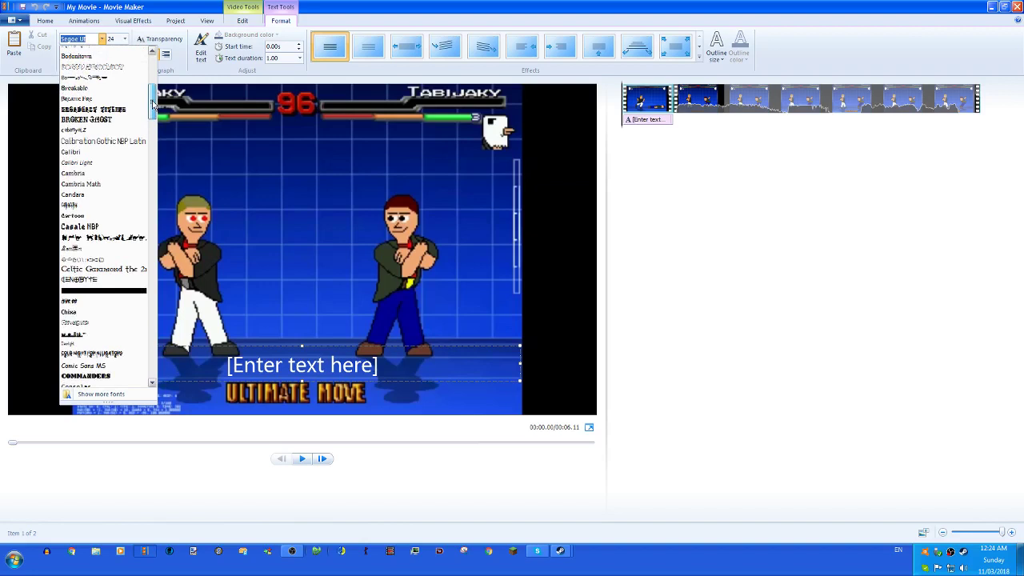
- Set the caption font to Cat Silhouette and trim its text down to a single cat glyph
left_click(103, 237)
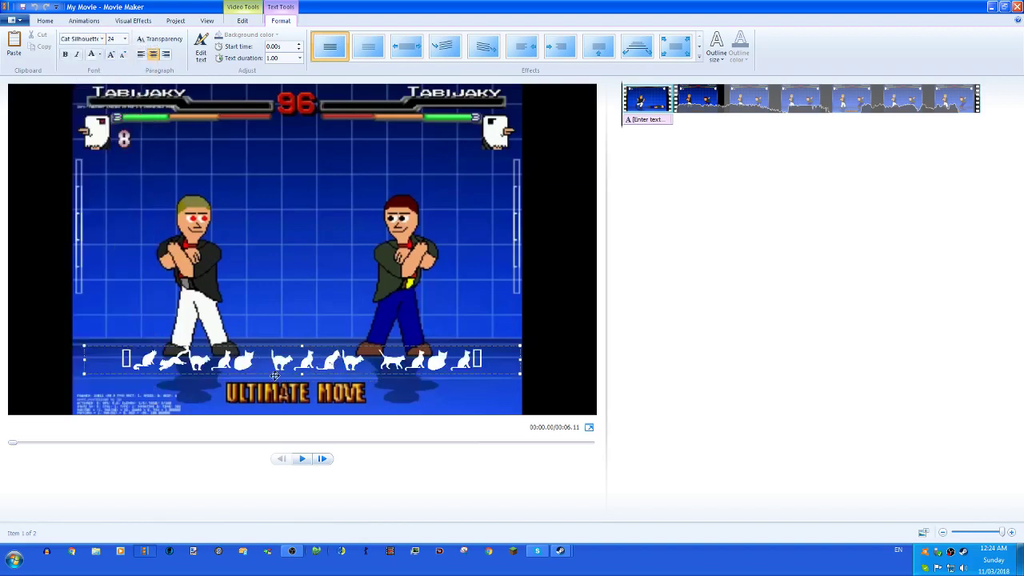
double_click(197, 368)
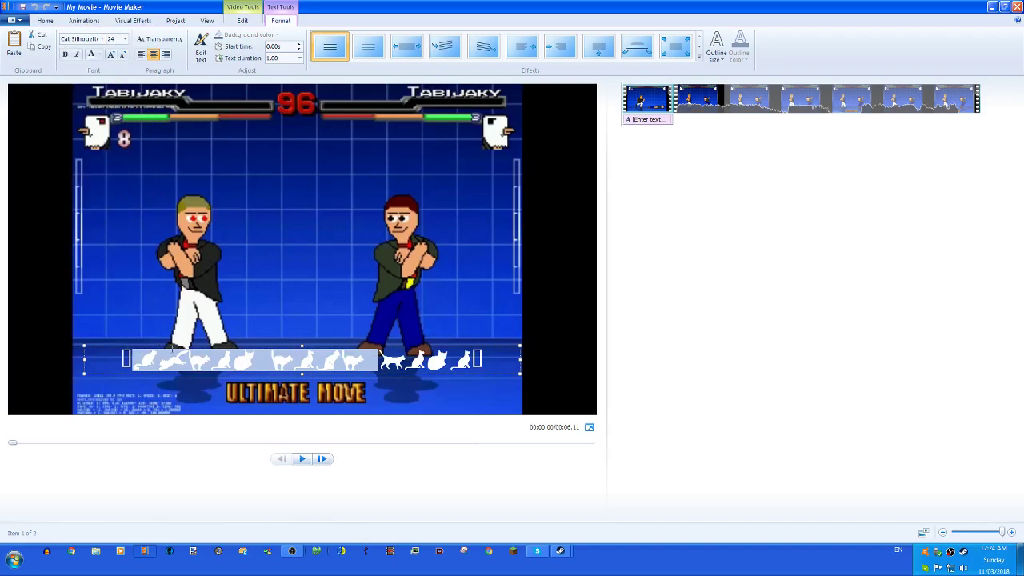
type("Hi")
key("shift+Home")
key("Home")
key("Delete")
key("shift+End")
key("Delete")
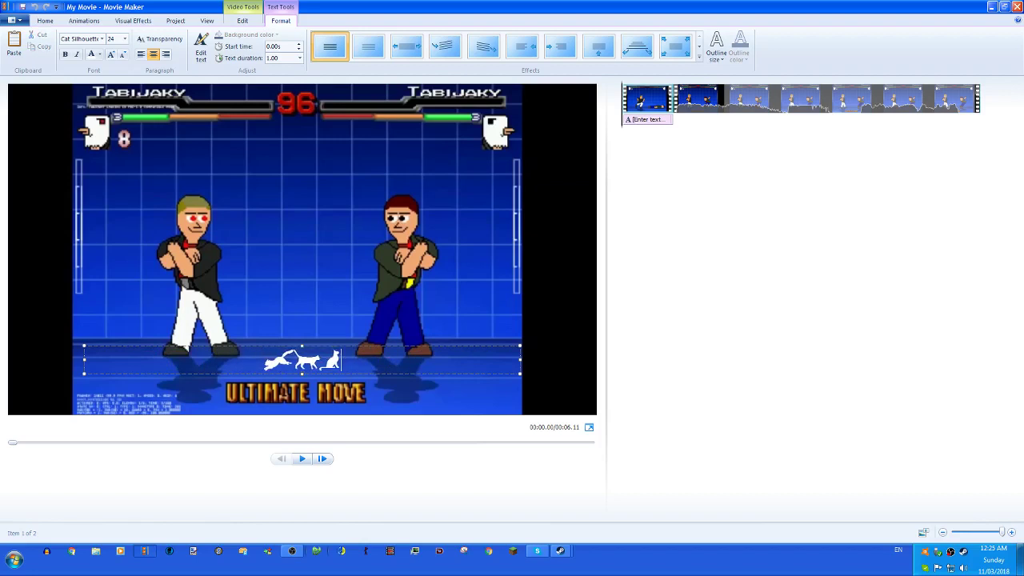
key("ctrl+z")
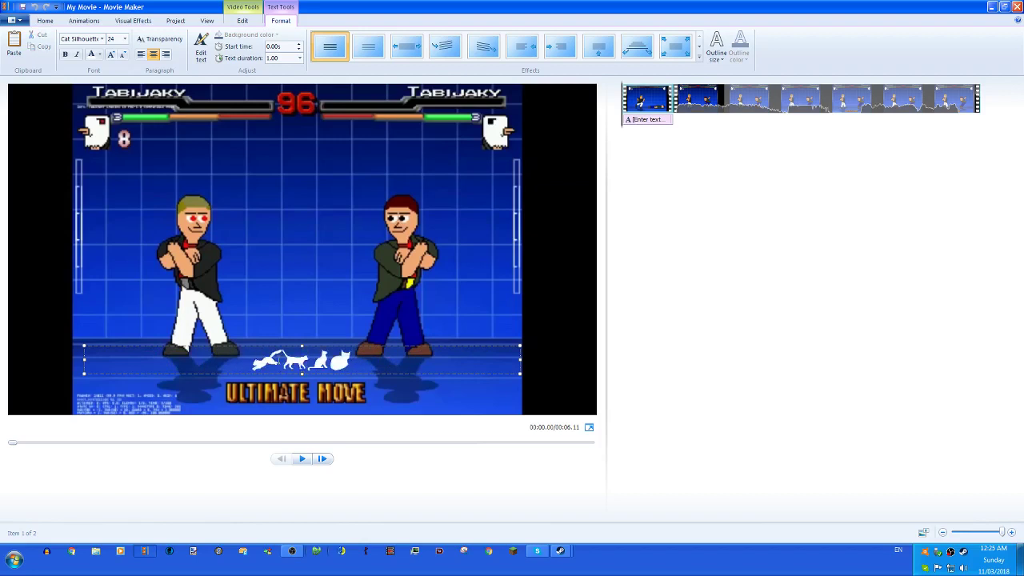
key("BackSpace")
key("BackSpace")
key("BackSpace")
key("BackSpace")
- Grow the cat caption to size 130 and move it to the top of the video
left_click(112, 56)
left_click(113, 55)
left_click(112, 55)
left_click(112, 54)
left_click(112, 54)
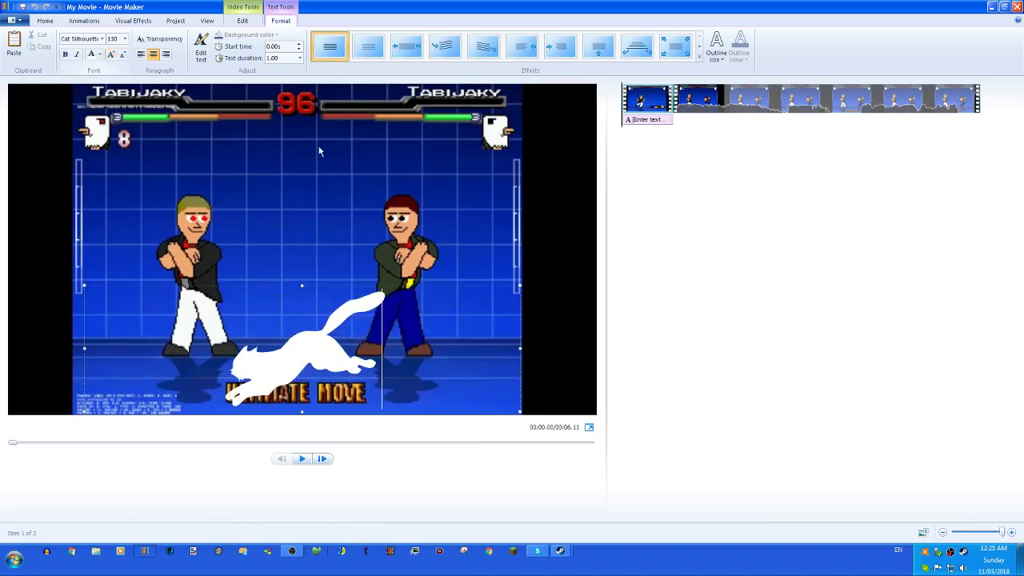
left_click_drag(395, 285, 518, 71)
left_click(798, 397)
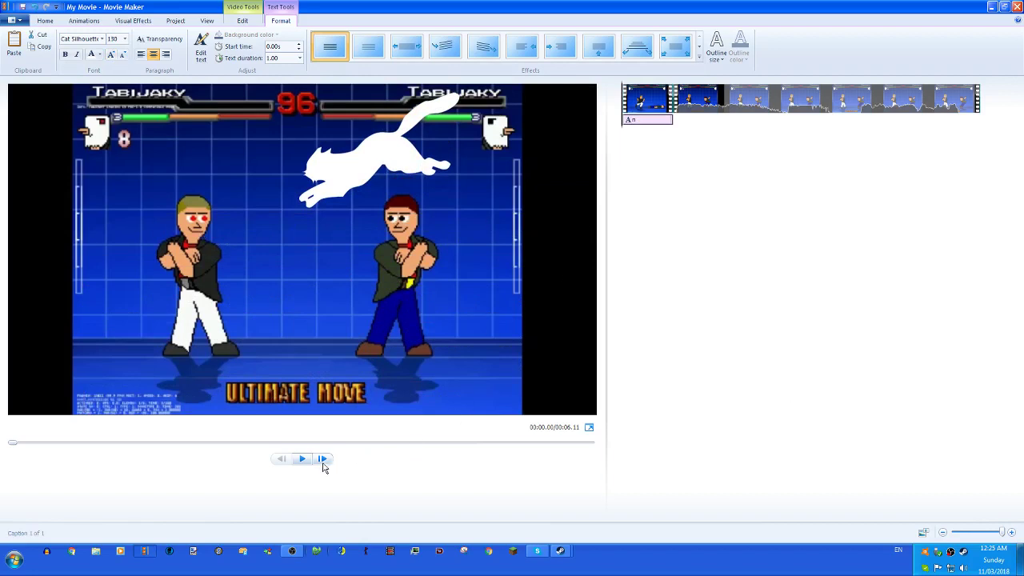
- Copy the cat caption and paste it one frame later, nudged left and down
right_click(650, 120)
left_click(668, 140)
left_click(323, 460)
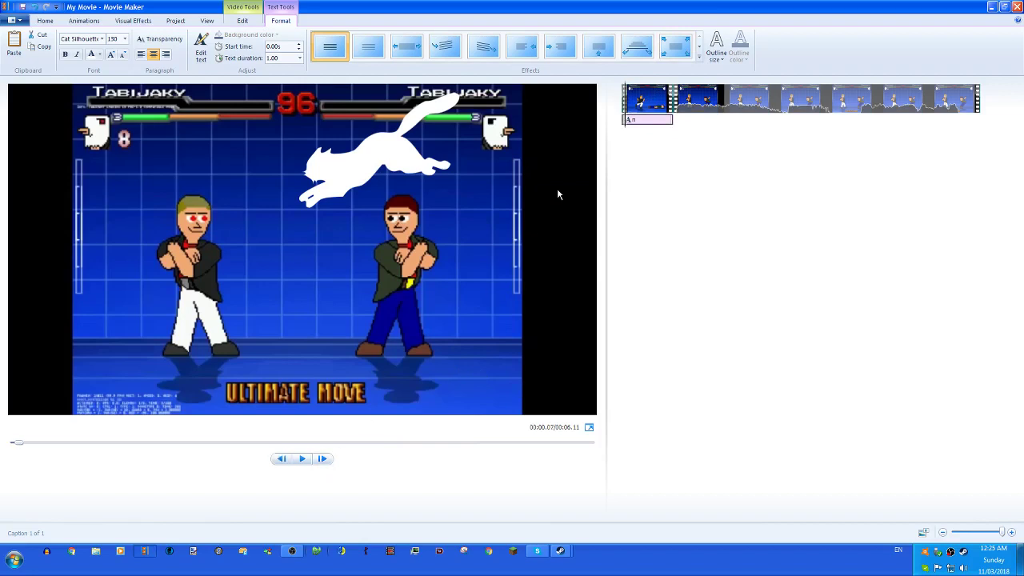
right_click(648, 122)
left_click(669, 147)
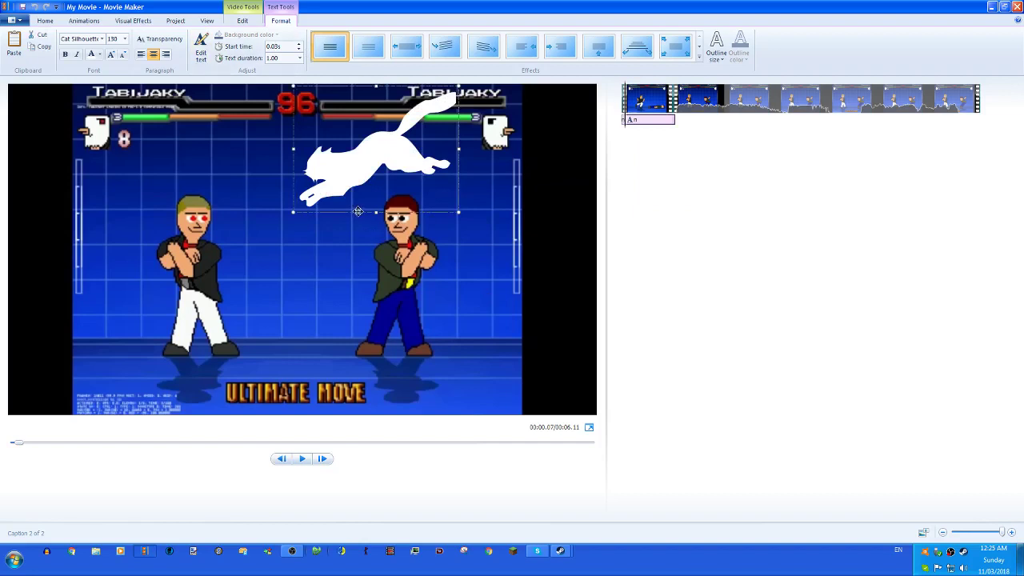
left_click_drag(298, 120, 291, 124)
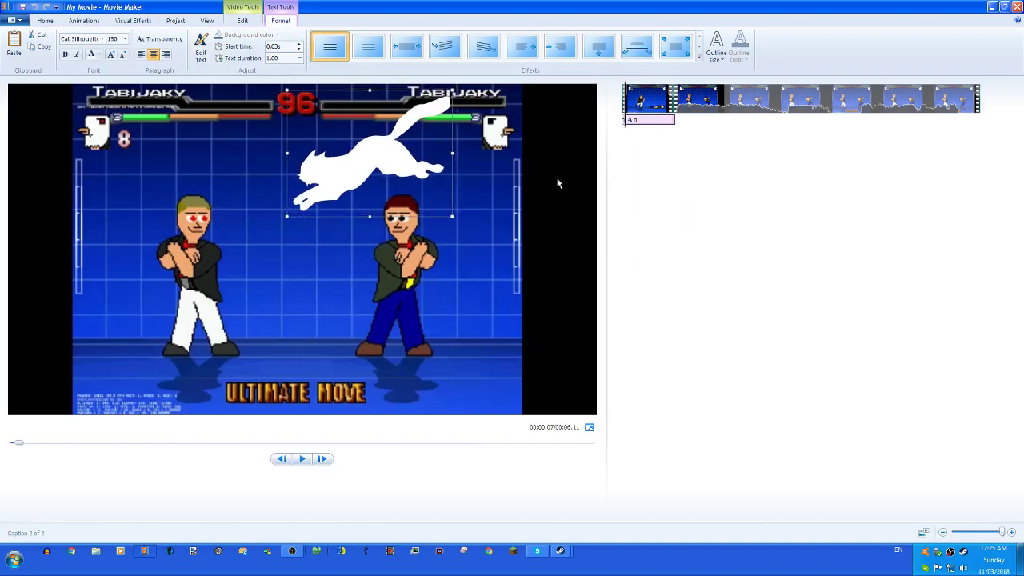
left_click_drag(356, 226, 350, 230)
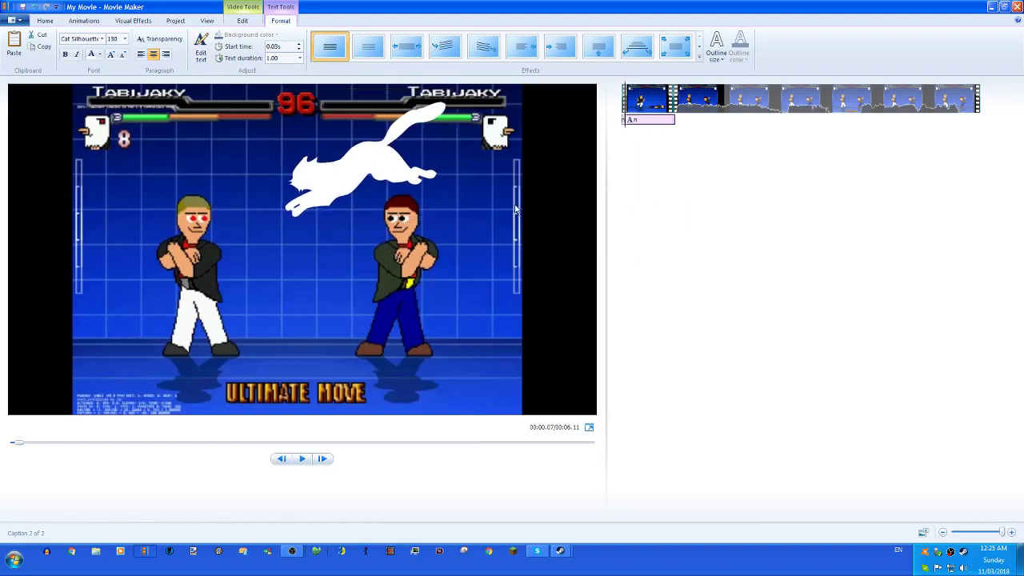
left_click(325, 461)
left_click(349, 220)
left_click(333, 230)
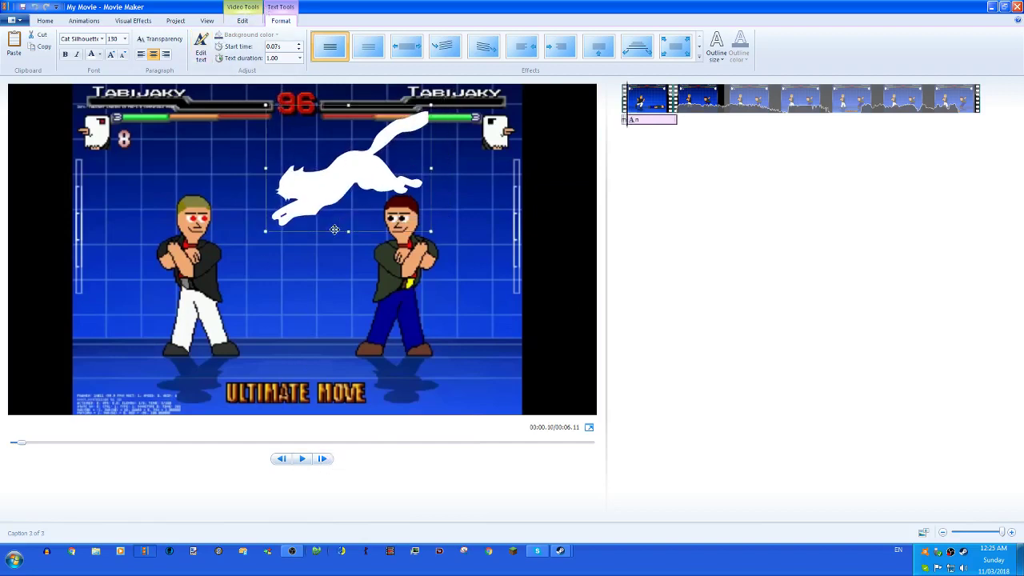
- Paste further cat caption copies on each of the next three frames
left_click(323, 460)
key("ctrl+v")
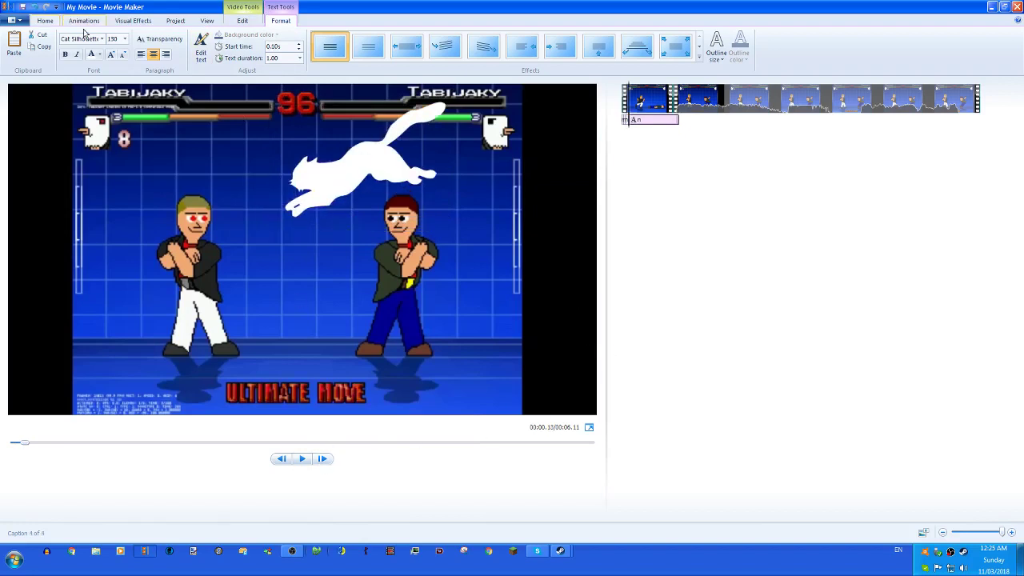
key("ctrl+z")
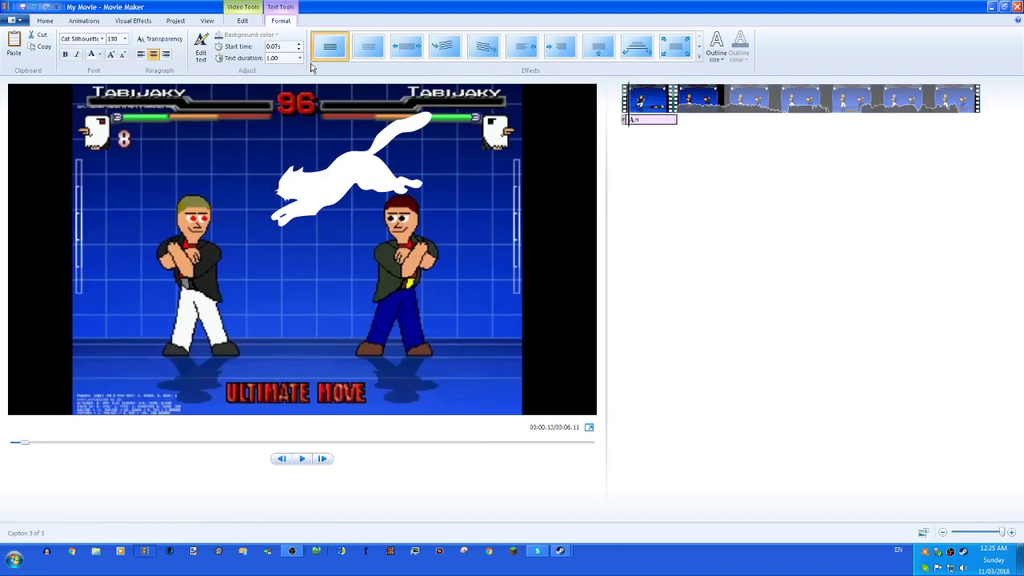
key("ctrl+v")
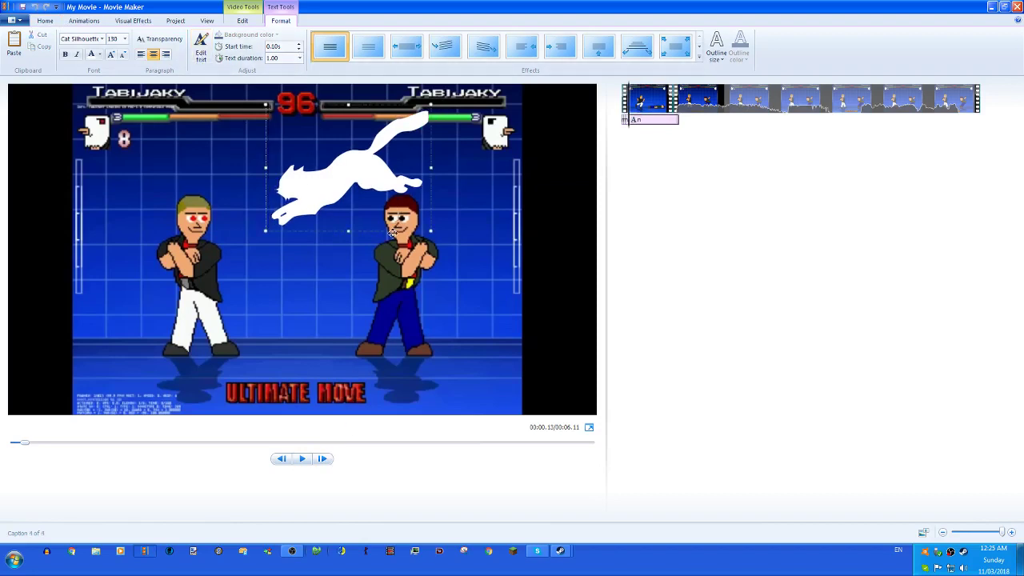
left_click(322, 459)
key("ctrl+v")
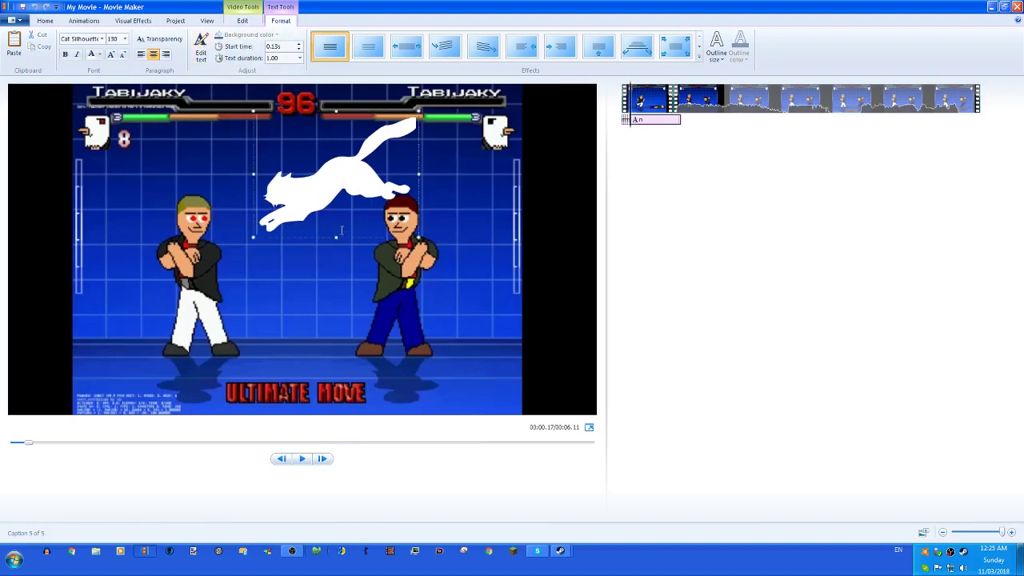
left_click(323, 460)
key("ctrl+v")
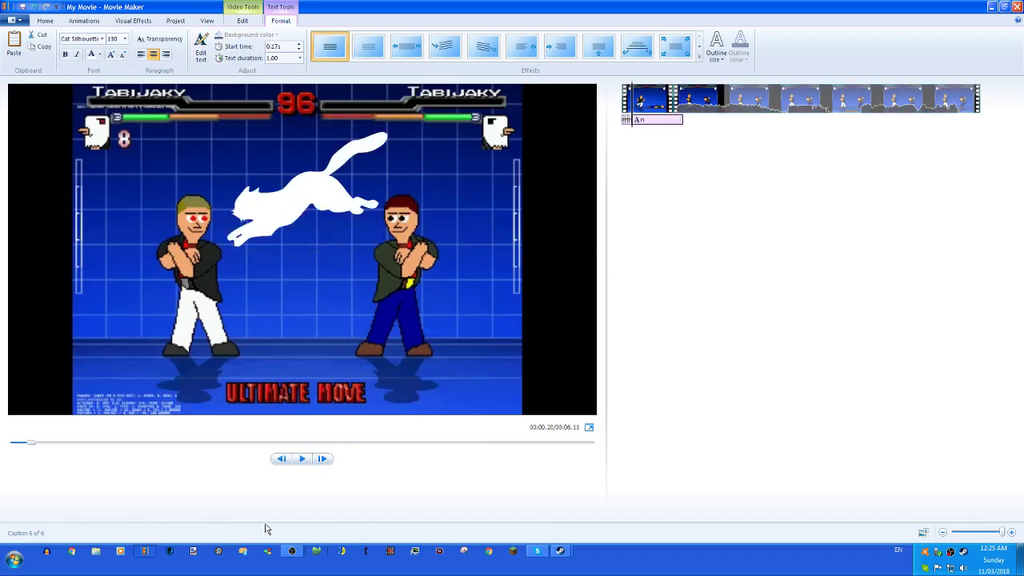
- Paste three more cat copies on successive frames, shifting each one further left
left_click(323, 459)
key("ctrl+v")
left_click_drag(376, 253, 350, 261)
left_click(323, 459)
key("ctrl+v")
left_click_drag(321, 223, 304, 230)
left_click(322, 458)
key("ctrl+v")
left_click_drag(324, 269, 312, 269)
- Preview the cat animation, then shift the cat caption slightly earlier in the clip
left_click(622, 99)
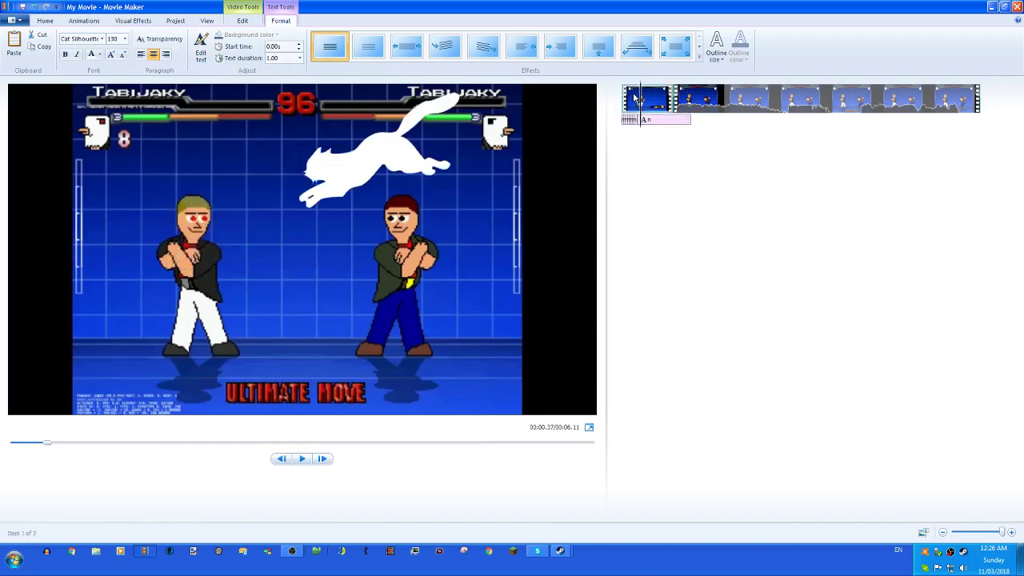
left_click(301, 460)
left_click(302, 459)
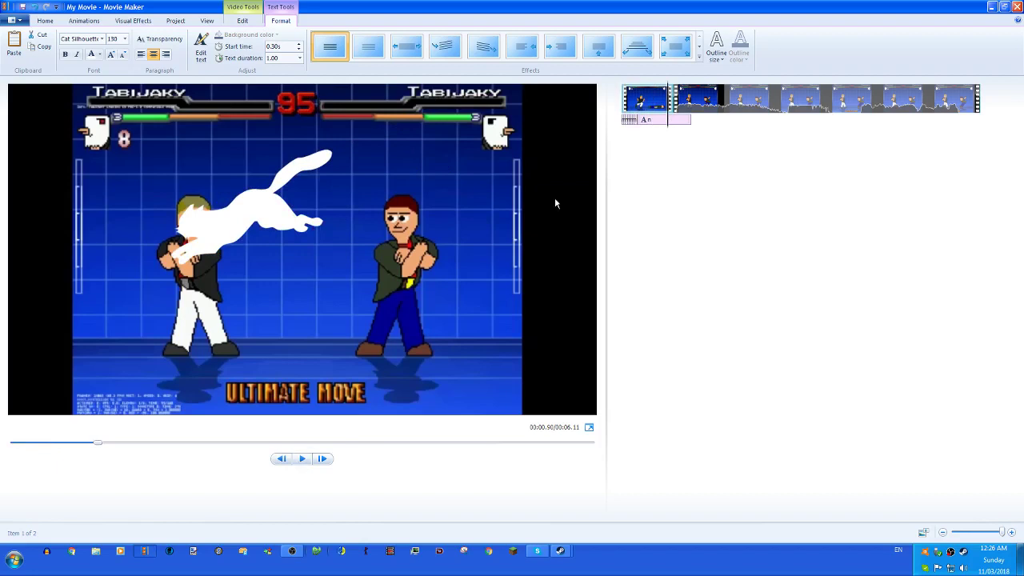
left_click_drag(645, 124, 655, 124)
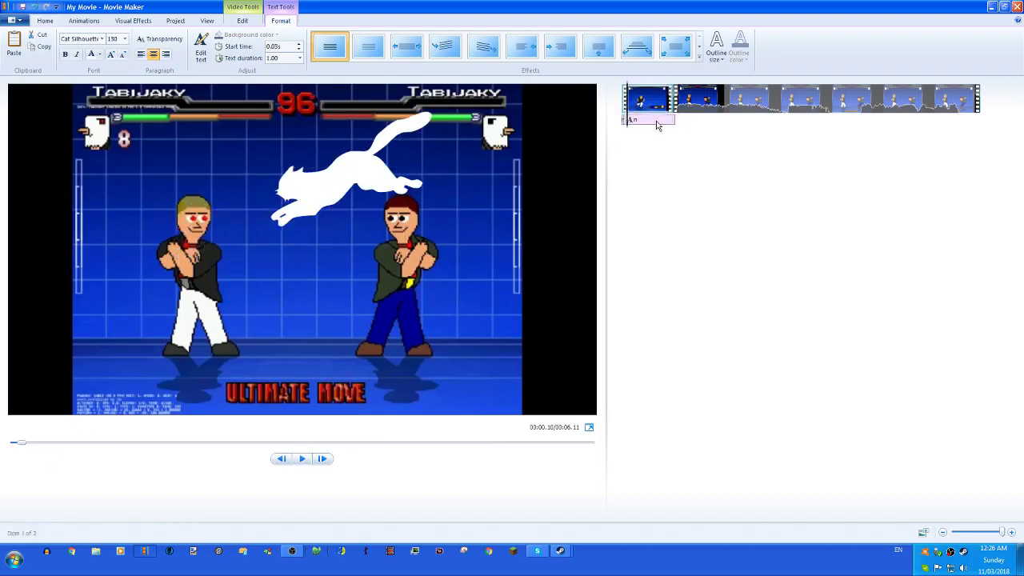
key("Delete")
key("ctrl+z")
- Replace the caption's glyph with the standing-cat character 'd'
left_click(280, 20)
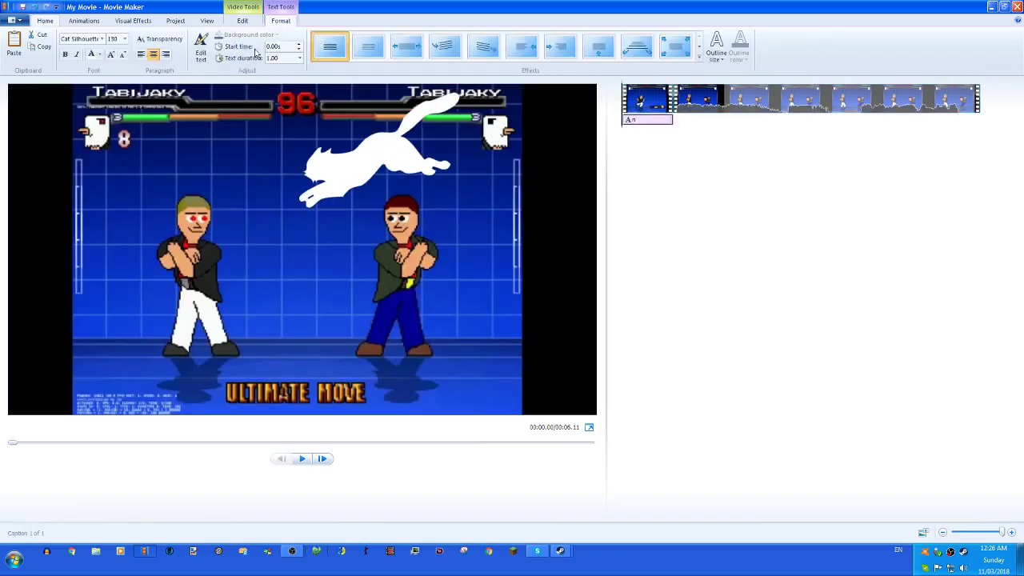
left_click(309, 112)
key("BackSpace")
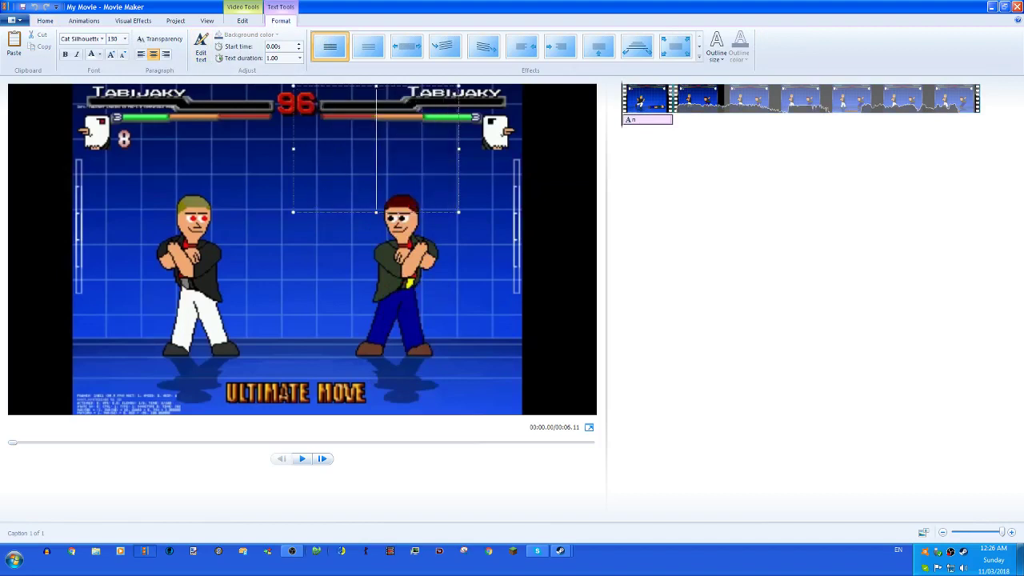
type("ab")
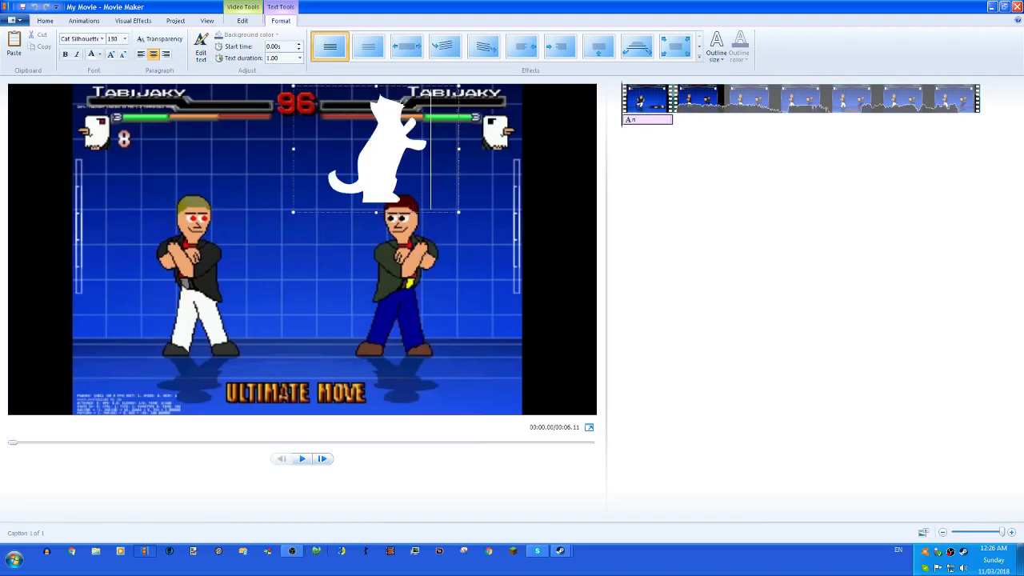
key("BackSpace")
key("BackSpace")
type("c")
key("BackSpace")
type("a")
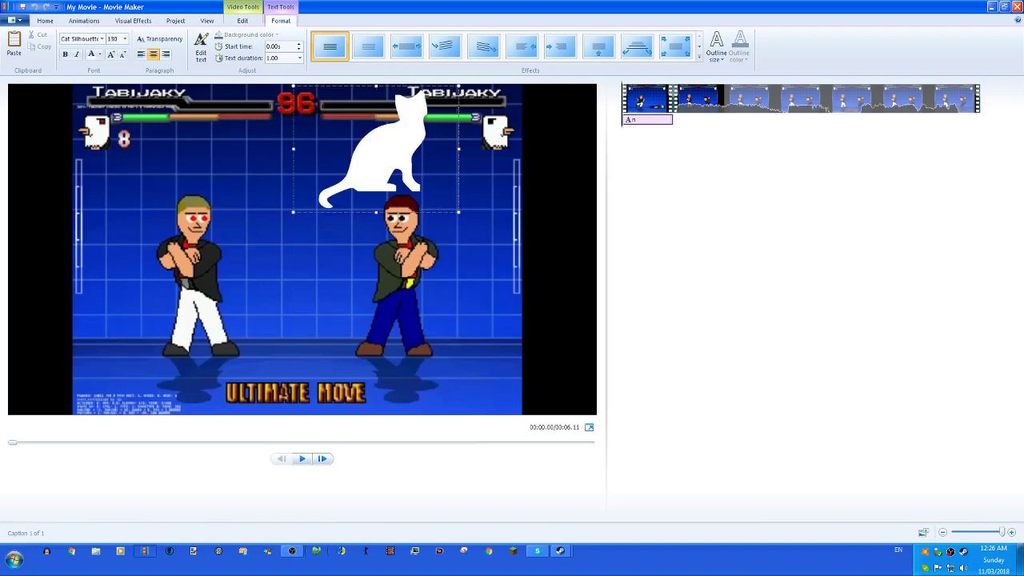
key("BackSpace")
type("d")
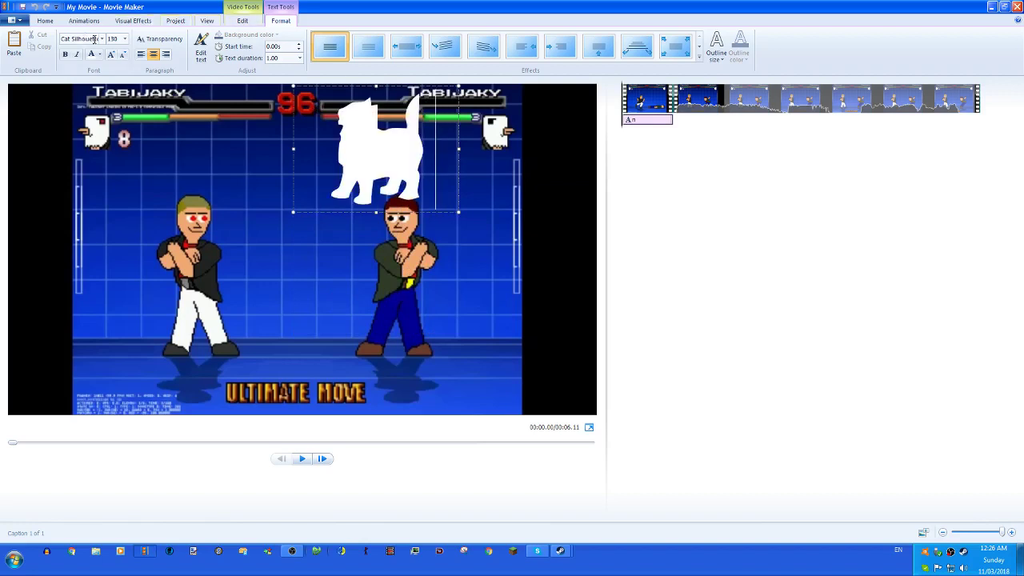
- Enlarge the cat caption and move it toward the centre-left of the video
left_click(113, 56)
left_click(113, 55)
left_click(112, 56)
left_click(113, 55)
left_click(113, 55)
left_click(113, 55)
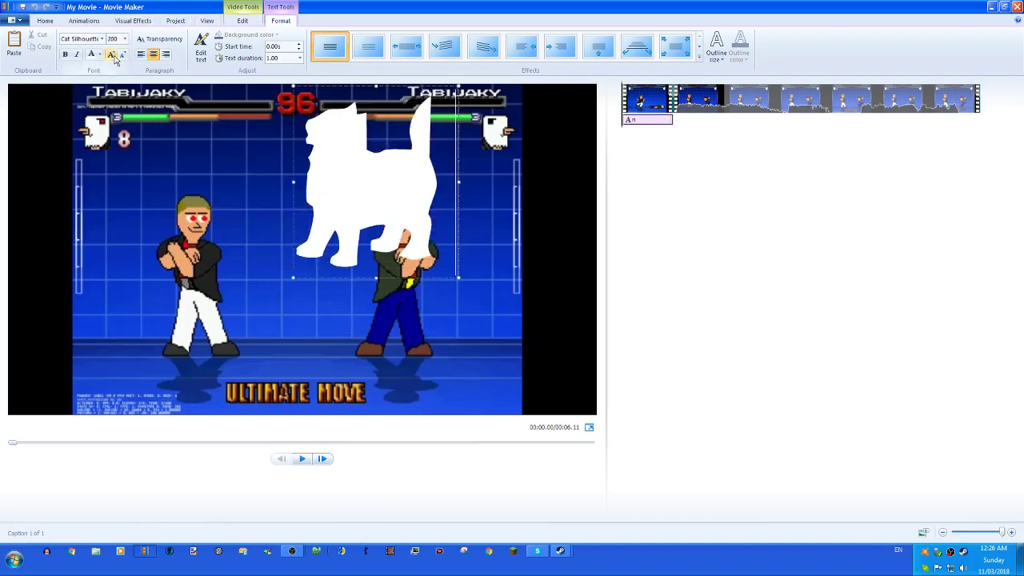
left_click_drag(294, 187, 257, 161)
- Set the cat caption's outline size to None so it shows as a plain silhouette
left_click(700, 54)
left_click(717, 84)
left_click(716, 48)
left_click(752, 96)
left_click(740, 53)
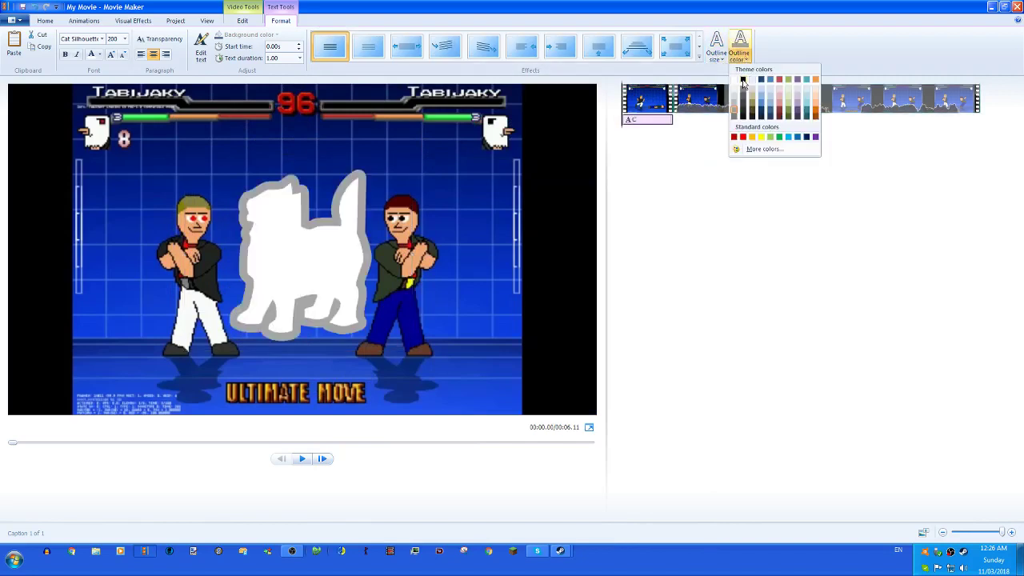
left_click(717, 48)
left_click(723, 76)
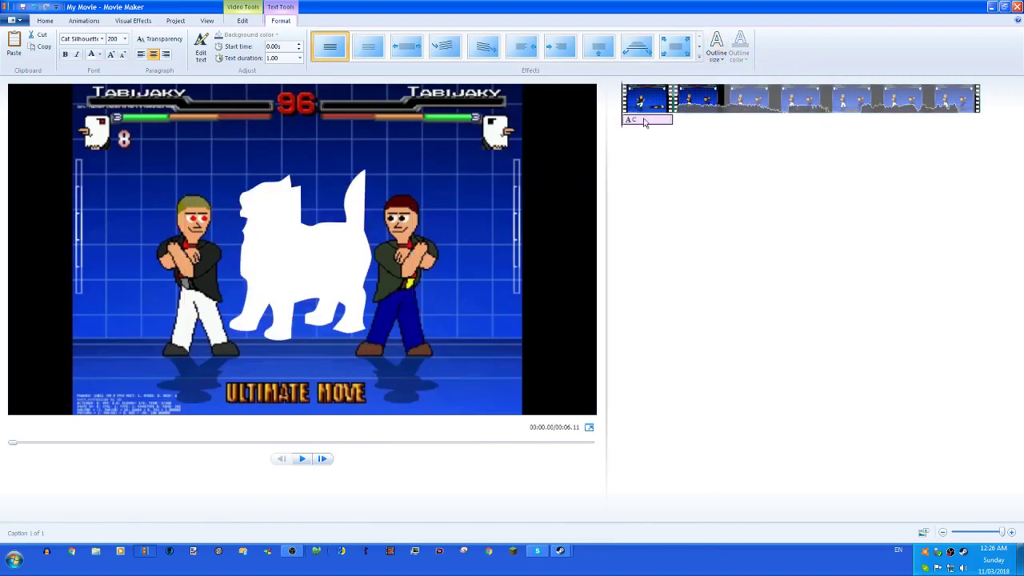
left_click(324, 459)
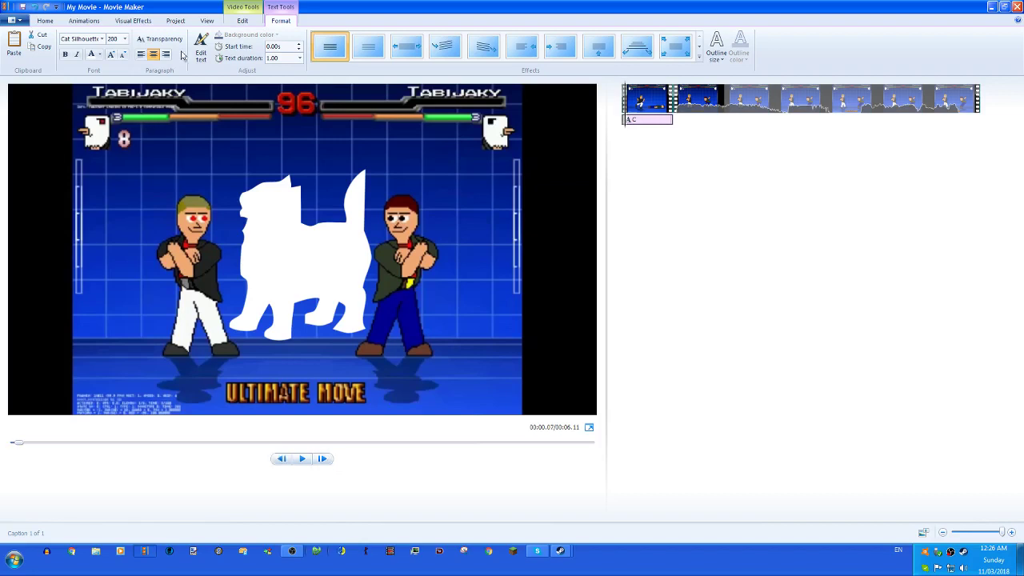
- Place cat captions on three consecutive frames: upper left, lower right, then lower left
left_click(201, 48)
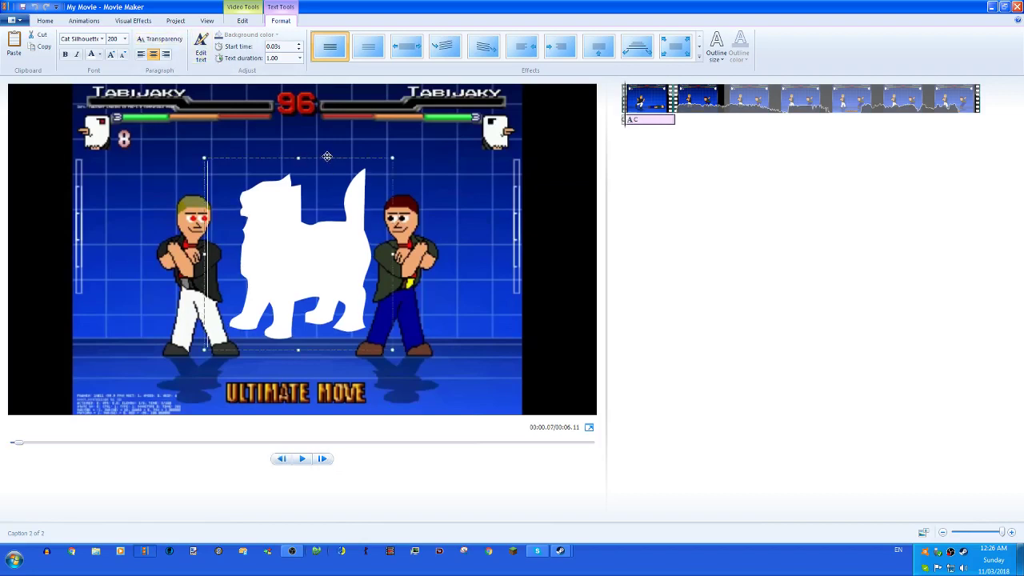
left_click_drag(326, 156, 147, 86)
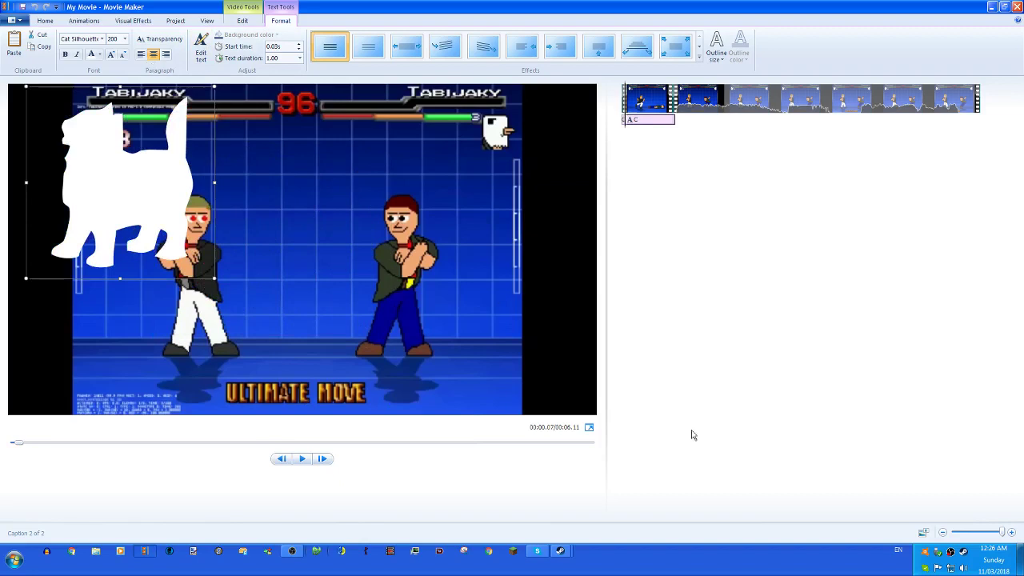
left_click(321, 458)
left_click(201, 48)
left_click_drag(317, 158, 709, 389)
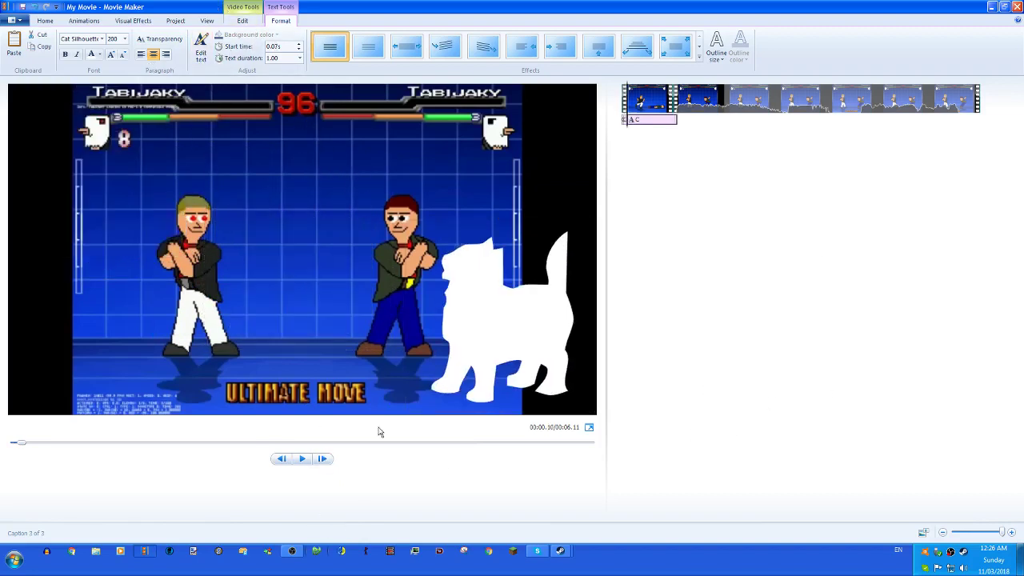
left_click(322, 458)
left_click(200, 48)
left_click_drag(309, 167, 216, 231)
- Add another cat caption two frames later and play the animation back from the start
left_click(322, 459)
left_click(322, 463)
left_click(201, 49)
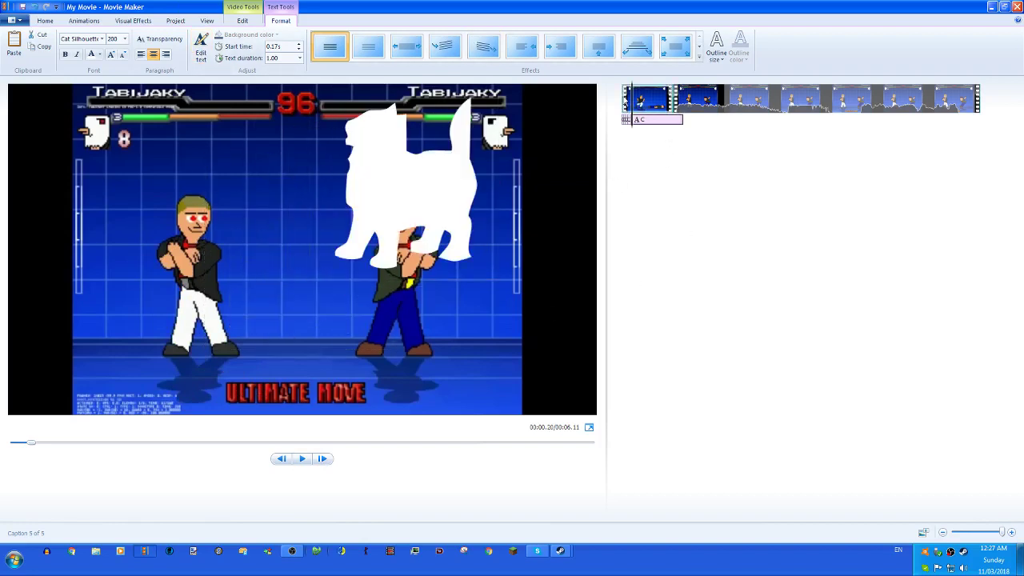
left_click(627, 103)
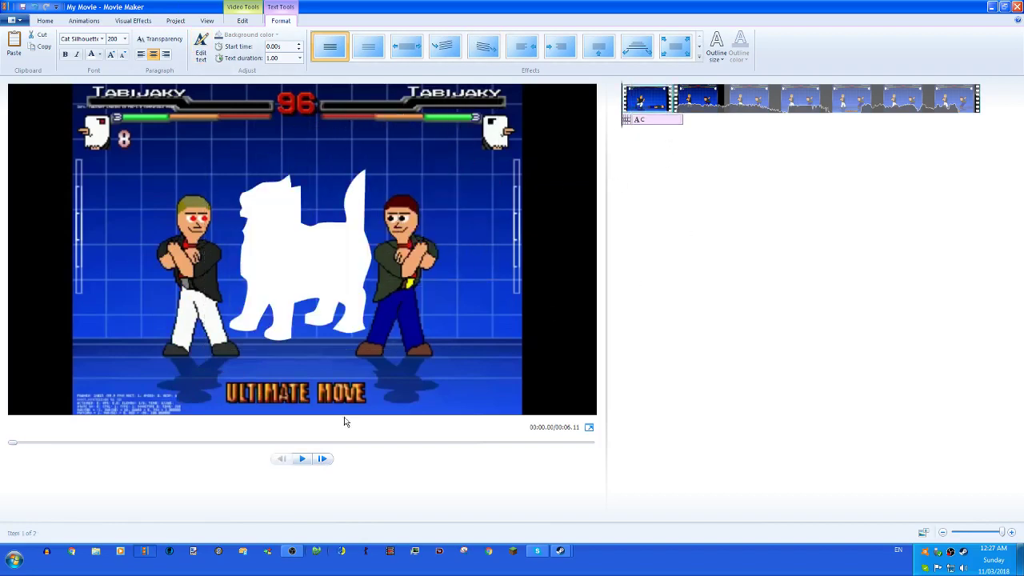
left_click(302, 459)
left_click(668, 96)
left_click(627, 101)
left_click(302, 458)
left_click(302, 459)
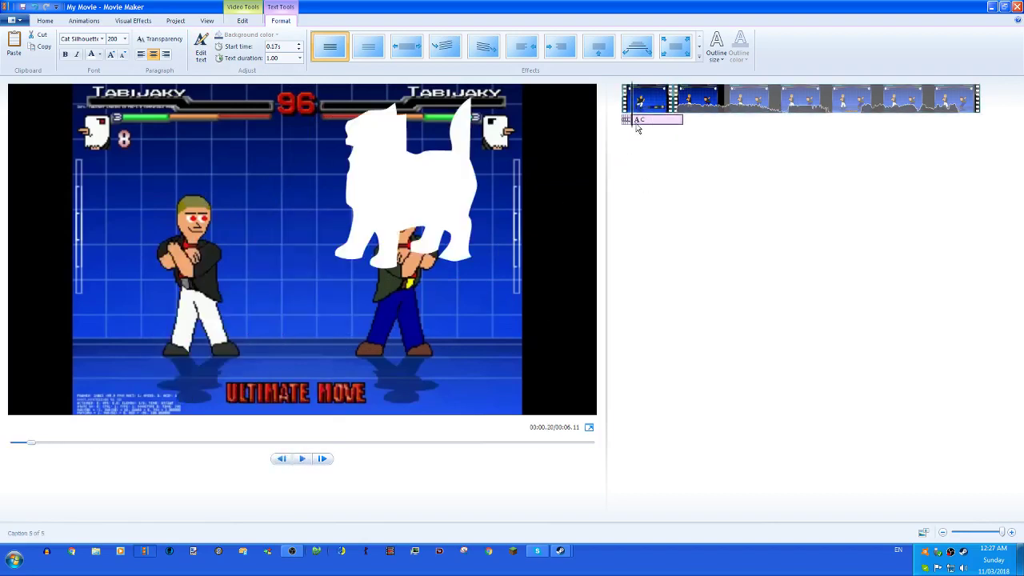
- Add cat captions on two more successive frames and replay the hopping cat animation
left_click(323, 459)
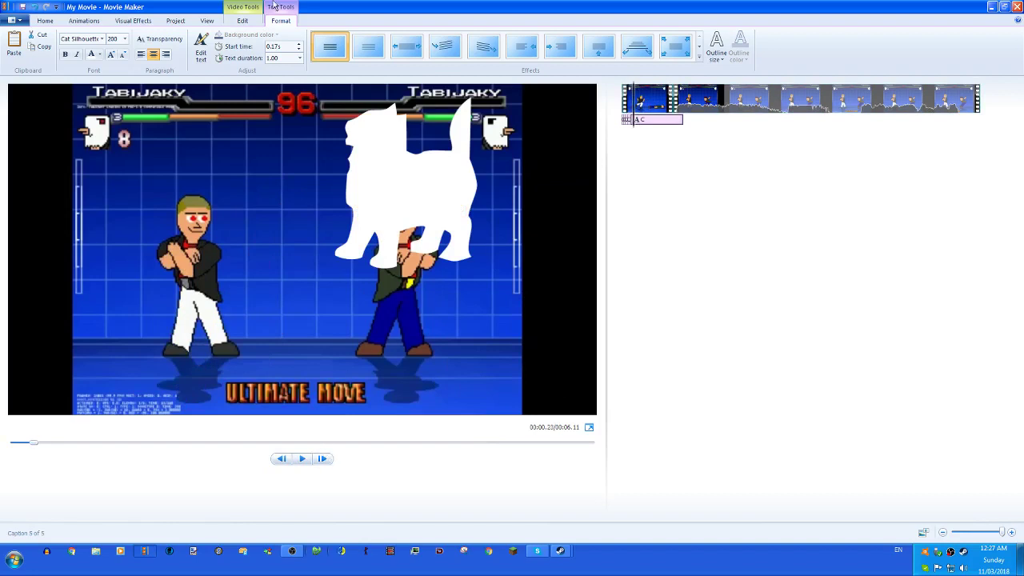
left_click(201, 51)
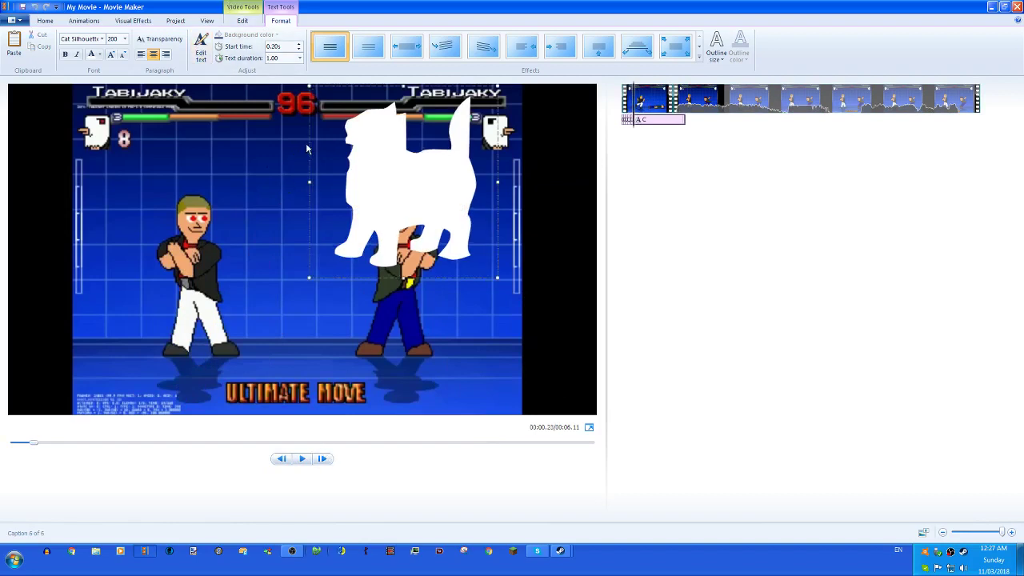
left_click(322, 459)
left_click(199, 50)
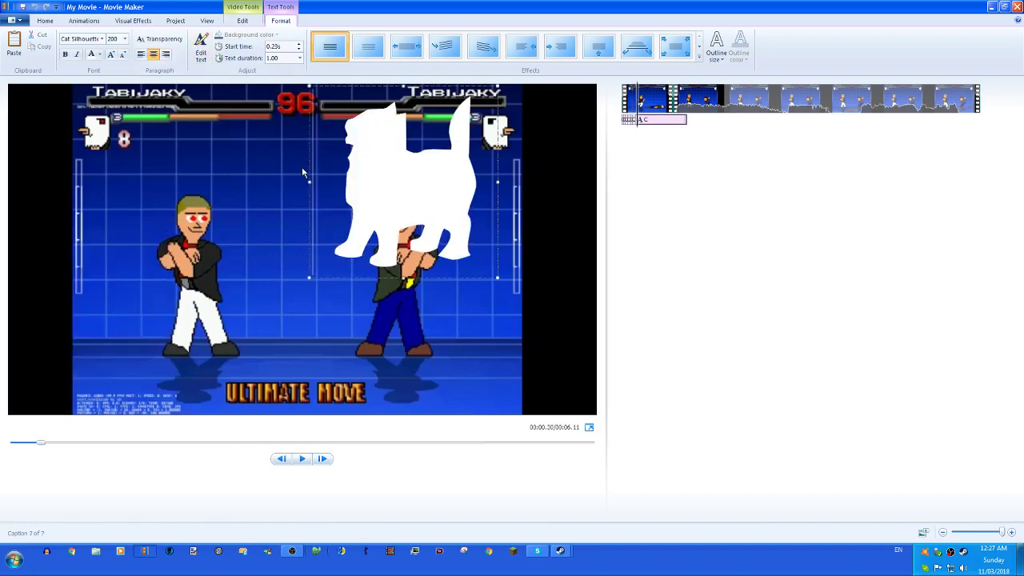
left_click(323, 459)
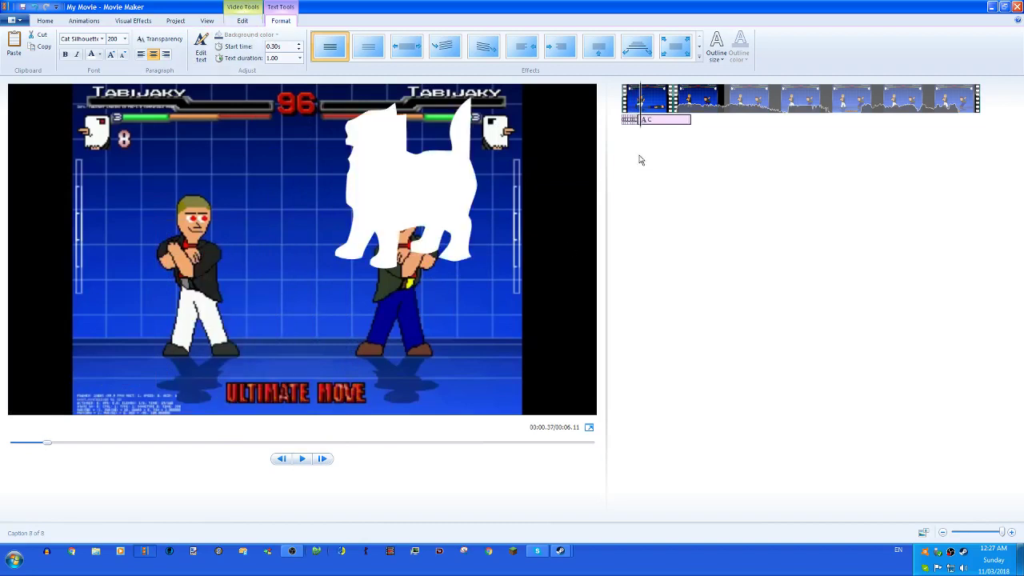
left_click(613, 120)
left_click(302, 458)
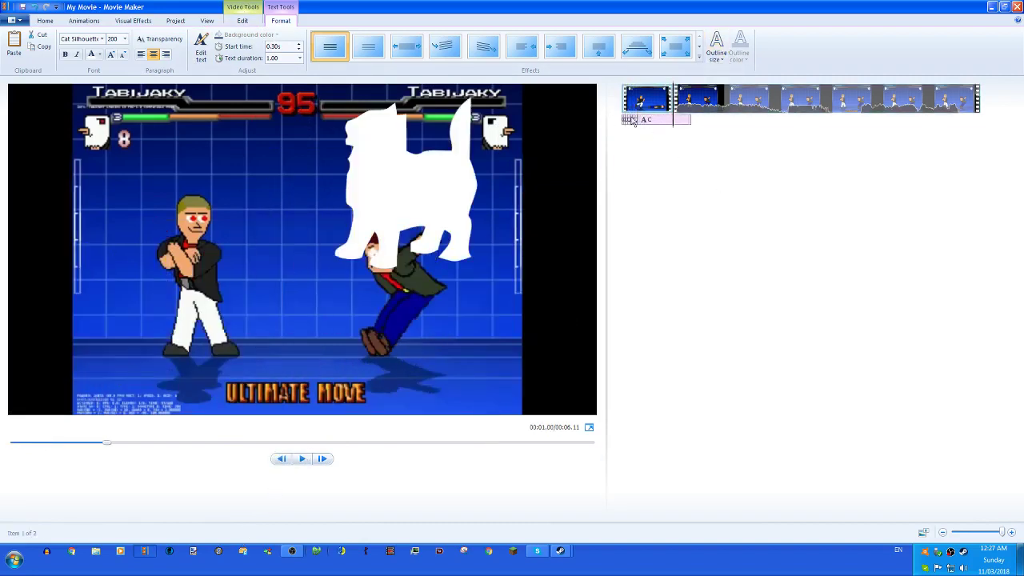
- Shift the hopping-cat caption earlier, then delete it from the first clip
left_click_drag(665, 120, 650, 120)
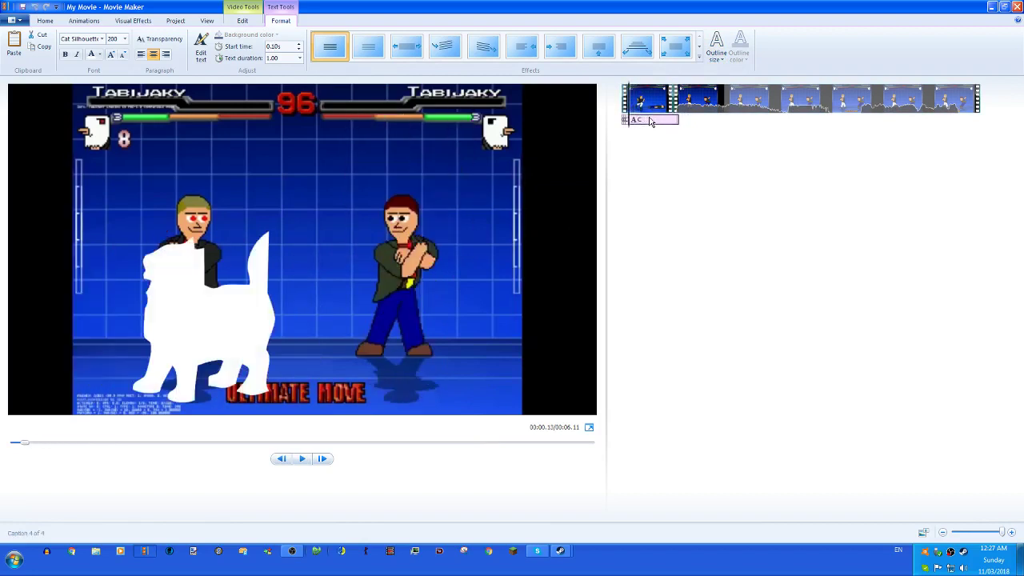
key("Delete")
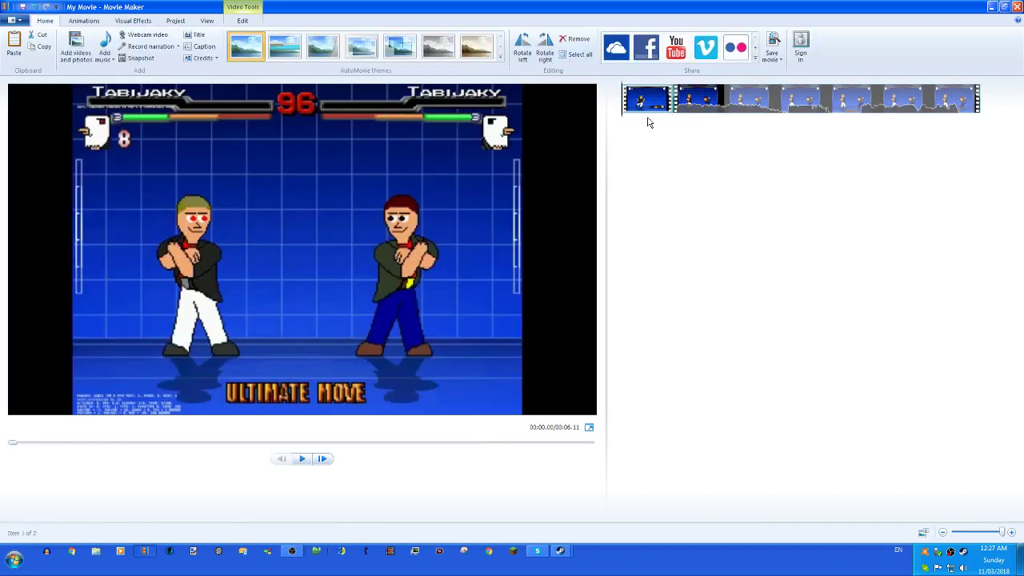
- Add an 'O' caption enlarged to size 80 and place it on the right fighter's head
left_click(205, 47)
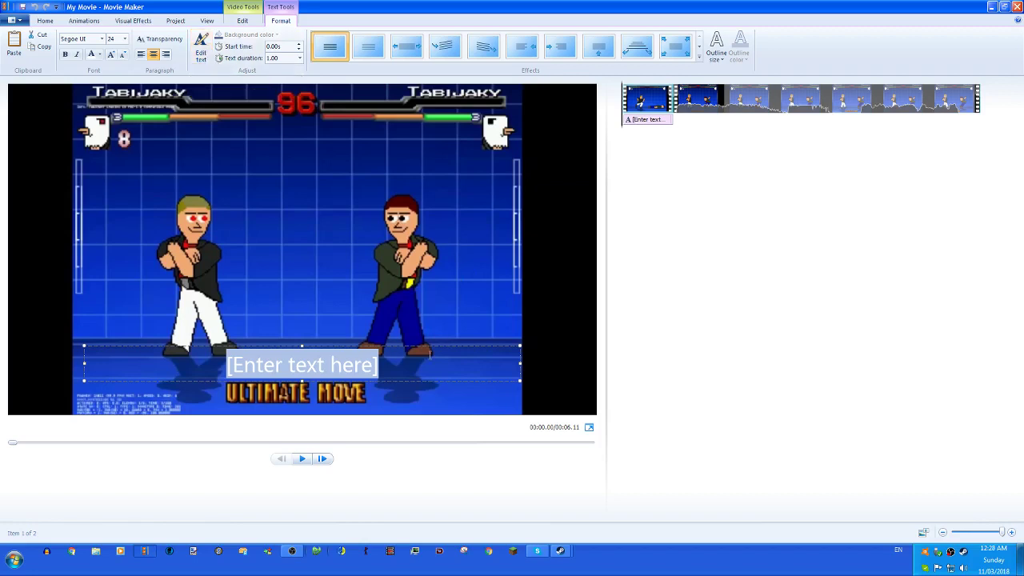
left_click(207, 350)
left_click(207, 350)
type("O")
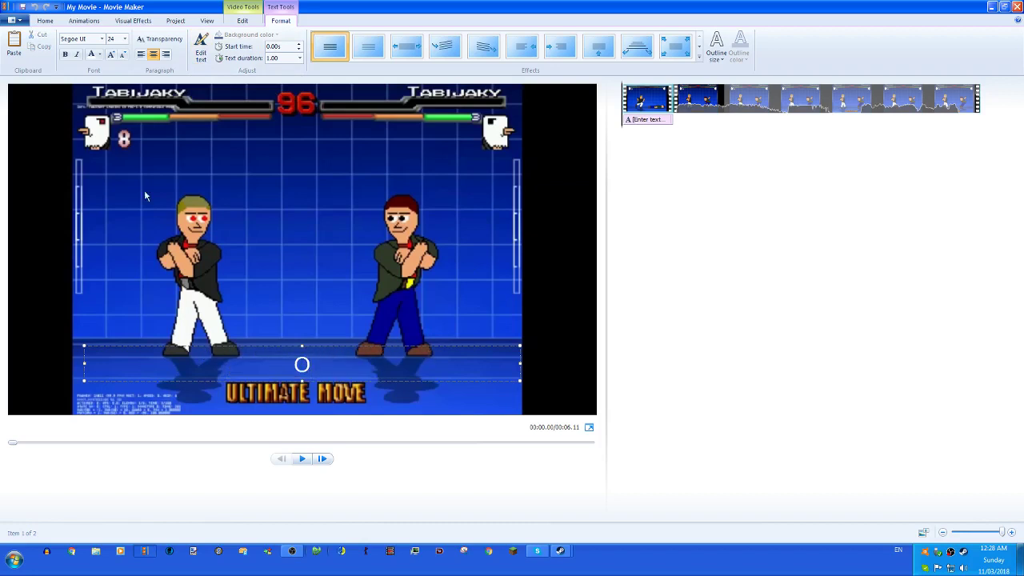
left_click(112, 56)
left_click(111, 56)
left_click(112, 56)
left_click(112, 56)
left_click(111, 56)
left_click(112, 56)
left_click(549, 364)
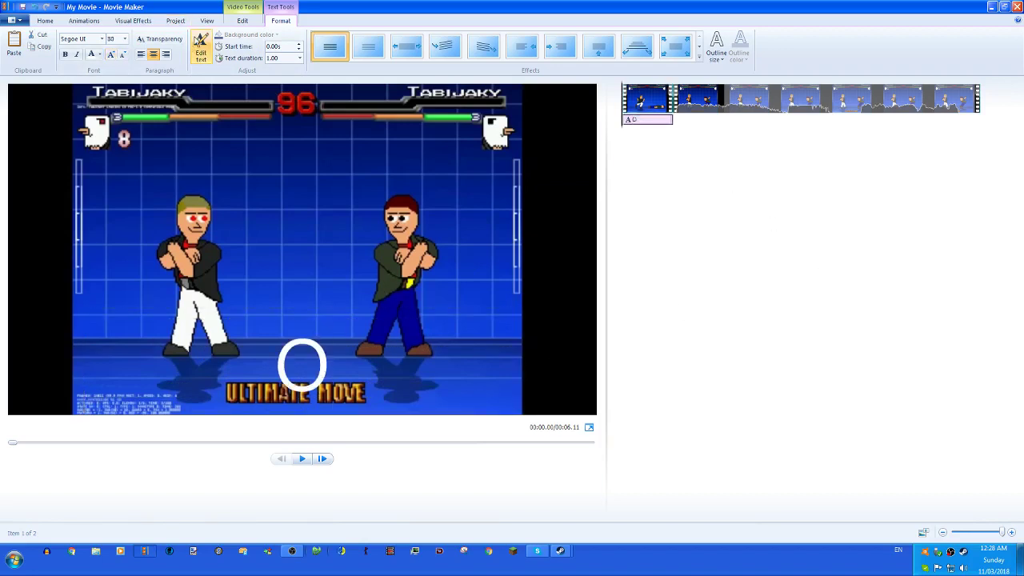
left_click(303, 364)
left_click_drag(320, 307, 418, 161)
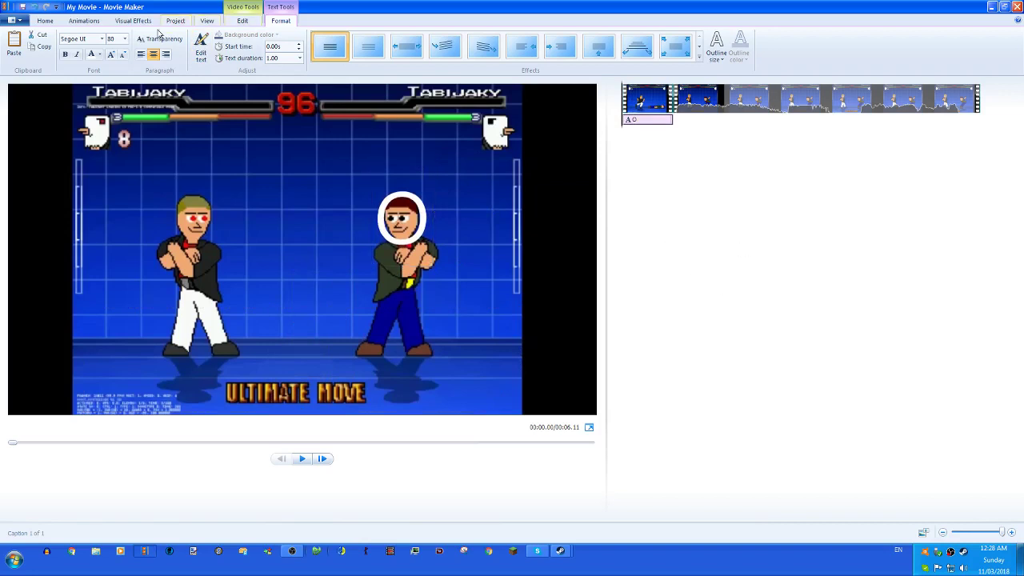
- Make the O red with a narrow black outline, enlarged to 110 in a widened box
left_click(100, 55)
left_click(101, 81)
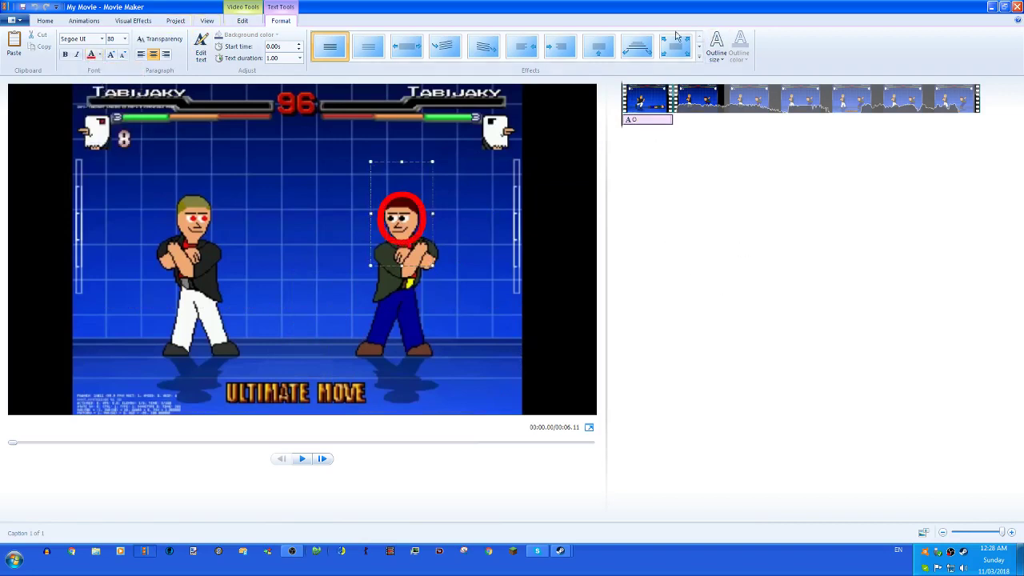
left_click(717, 48)
left_click(743, 96)
left_click(740, 48)
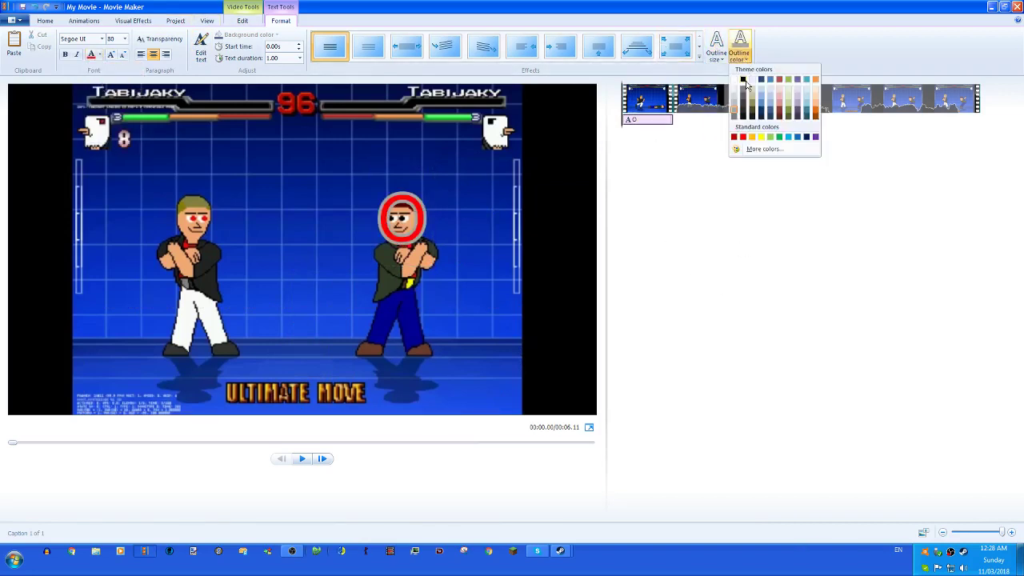
left_click(741, 86)
left_click(110, 53)
left_click(110, 54)
left_click_drag(432, 231, 453, 192)
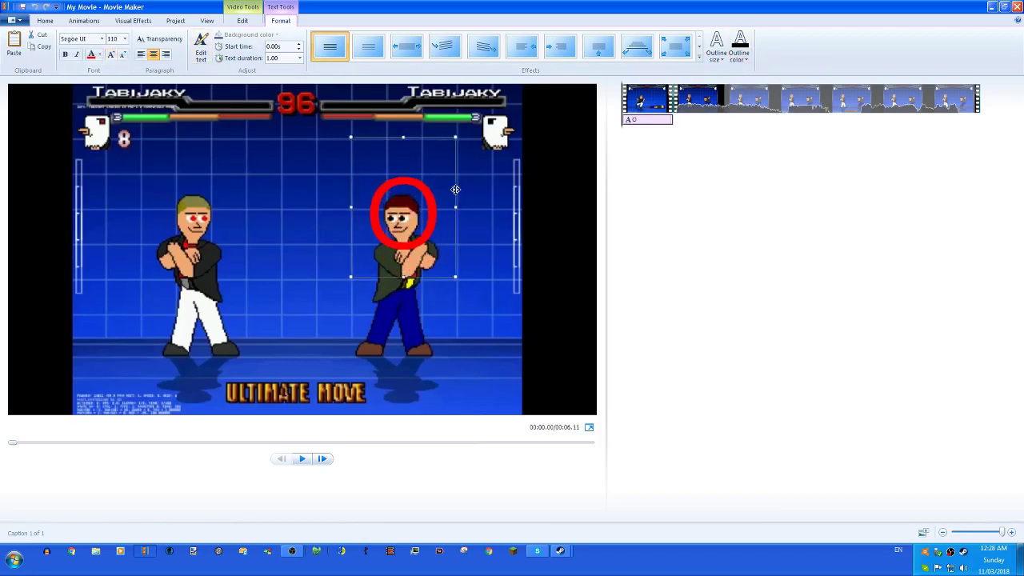
left_click(827, 252)
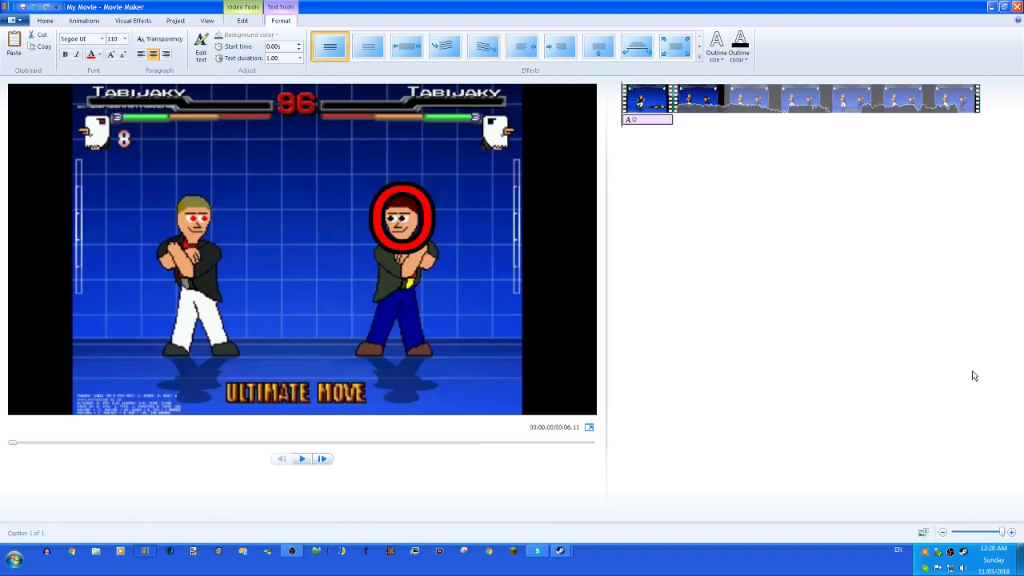
- Change the O's colour to yellow, apply an animated effect, and preview it
left_click(99, 55)
left_click(102, 69)
left_click(100, 54)
left_click(110, 109)
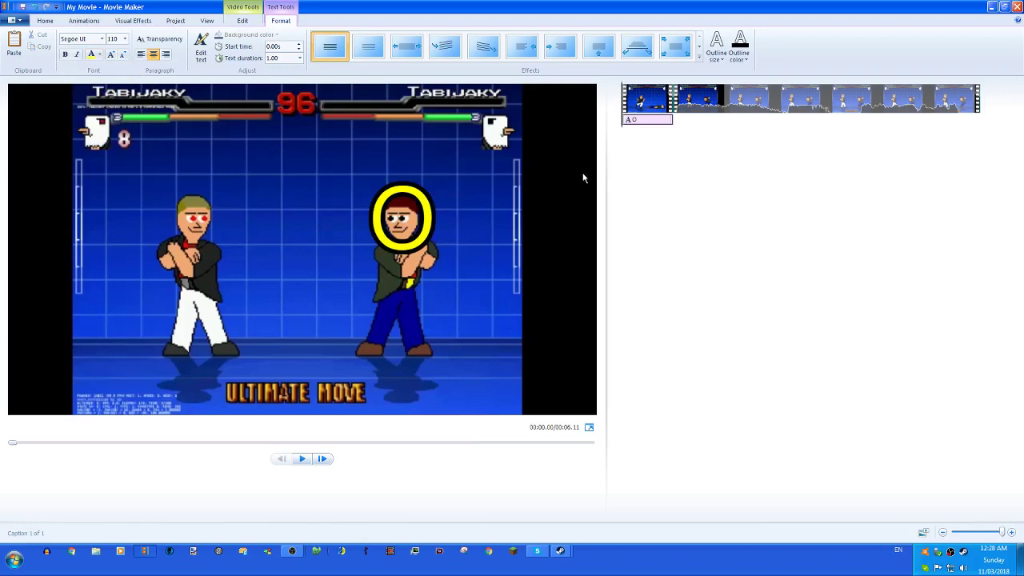
left_click(637, 47)
left_click(303, 459)
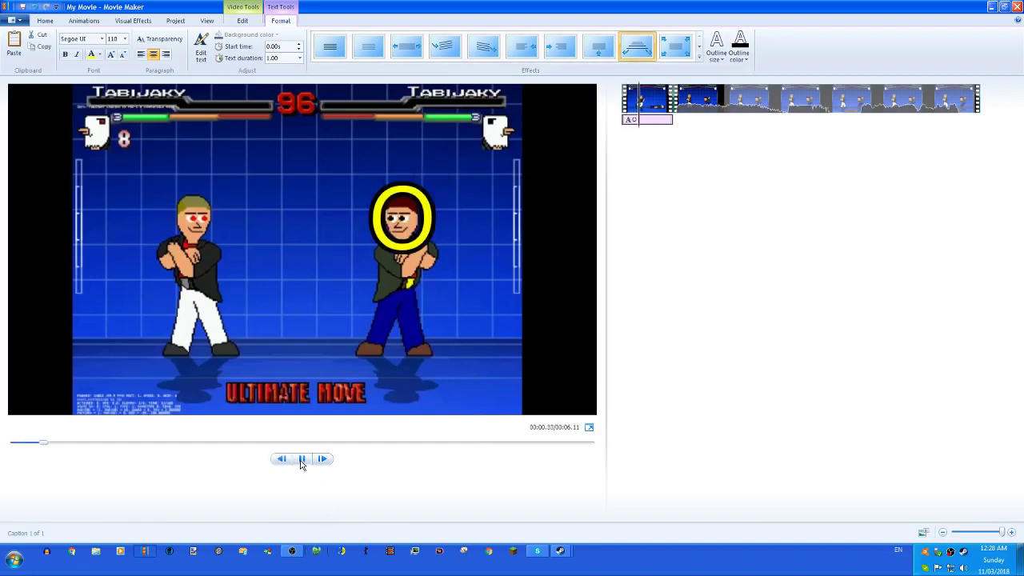
- Move the yellow ring onto the left fighter's head and preview the result
left_click(647, 119)
left_click(201, 55)
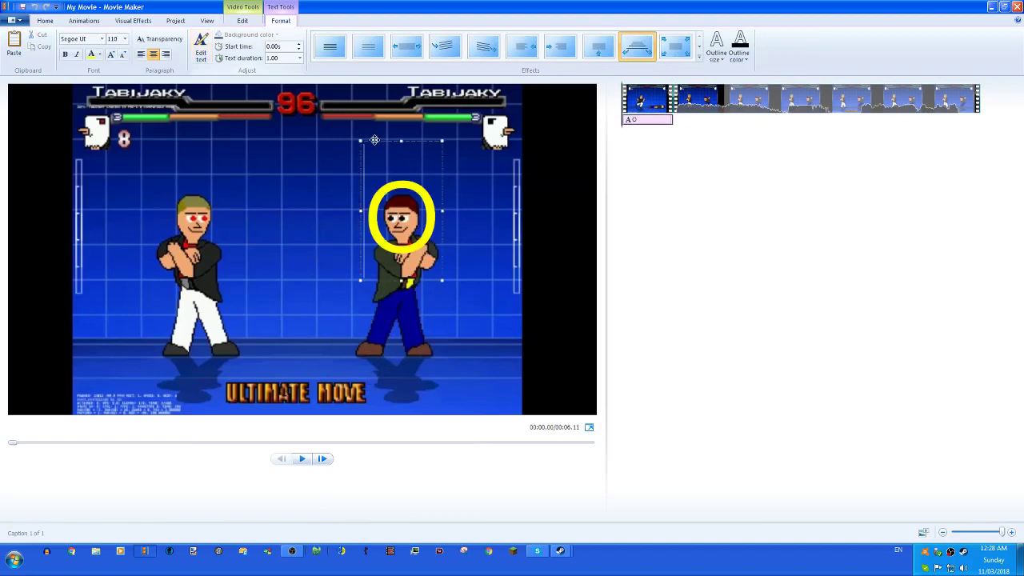
left_click_drag(410, 148, 201, 140)
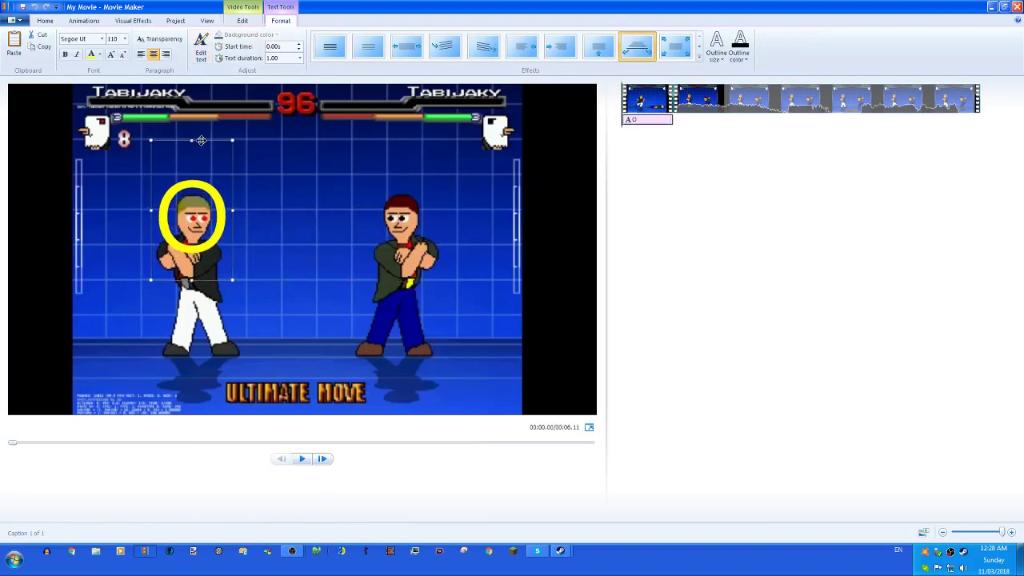
left_click(829, 232)
left_click(303, 458)
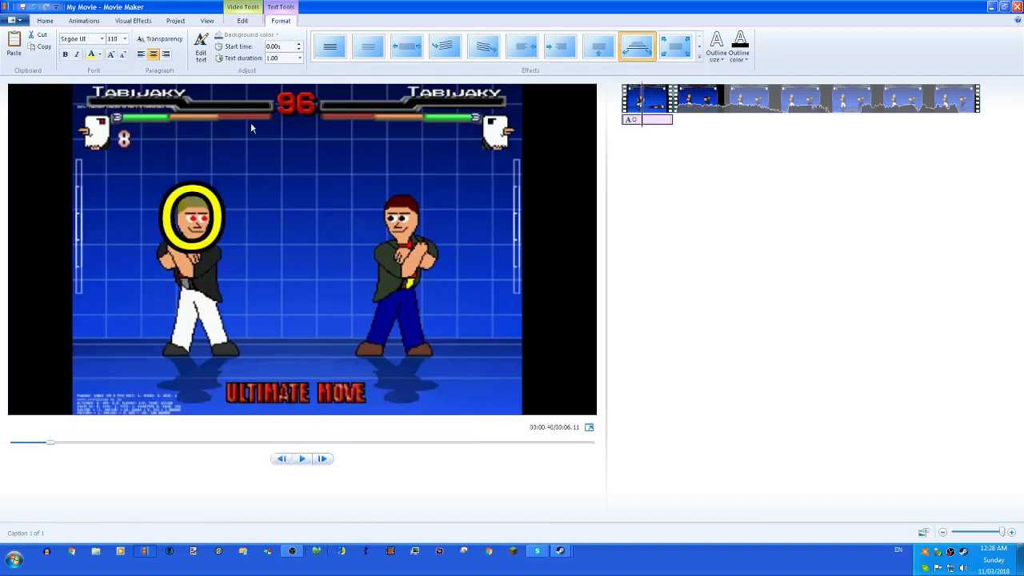
left_click(208, 189)
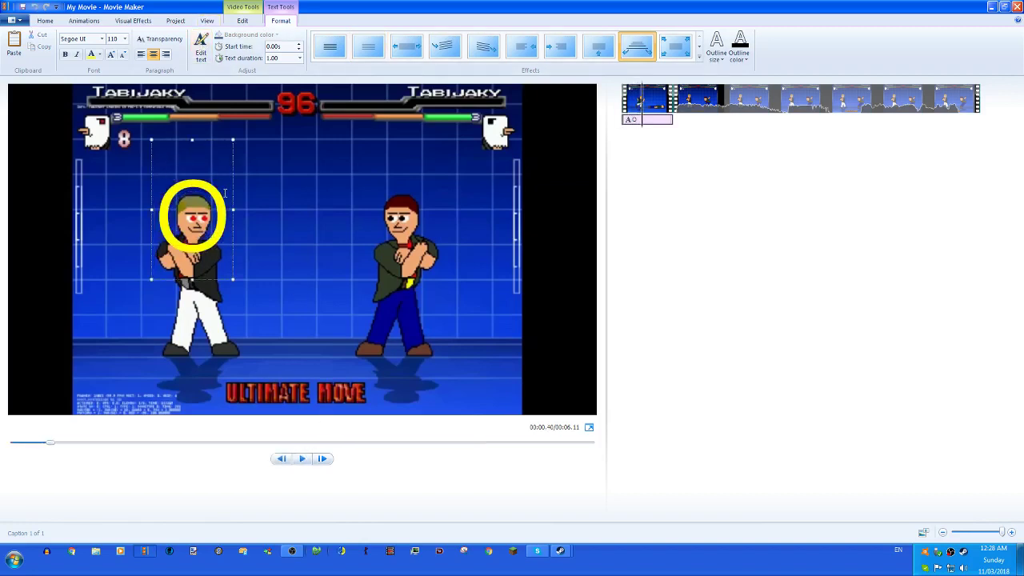
- Change the caption text to 'V', shrink it slightly, and place it above the right fighter
type("V")
left_click_drag(220, 137, 429, 84)
left_click(120, 54)
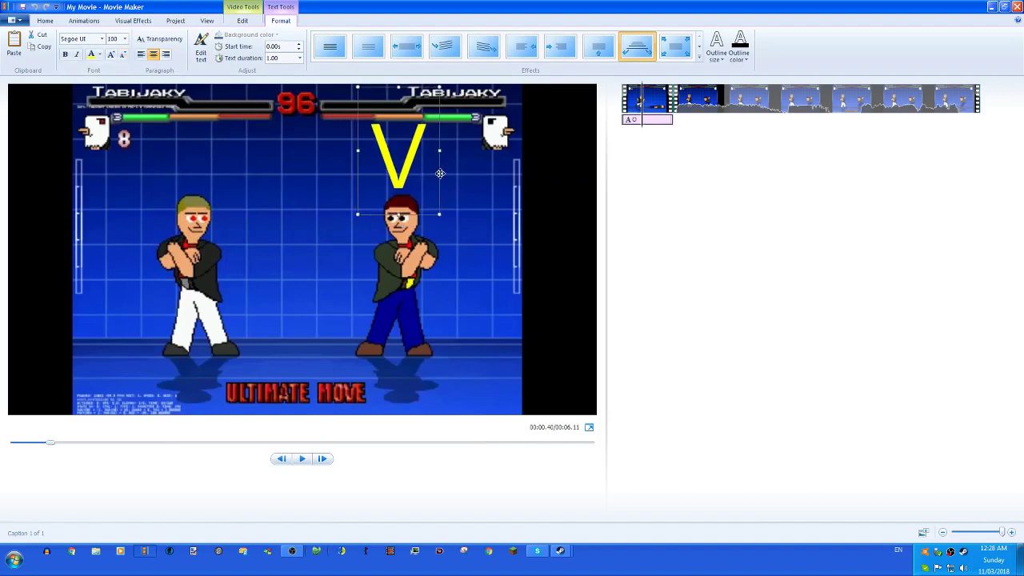
left_click(409, 358)
- Preview the clip, then set the V caption's effect to None
left_click(647, 112)
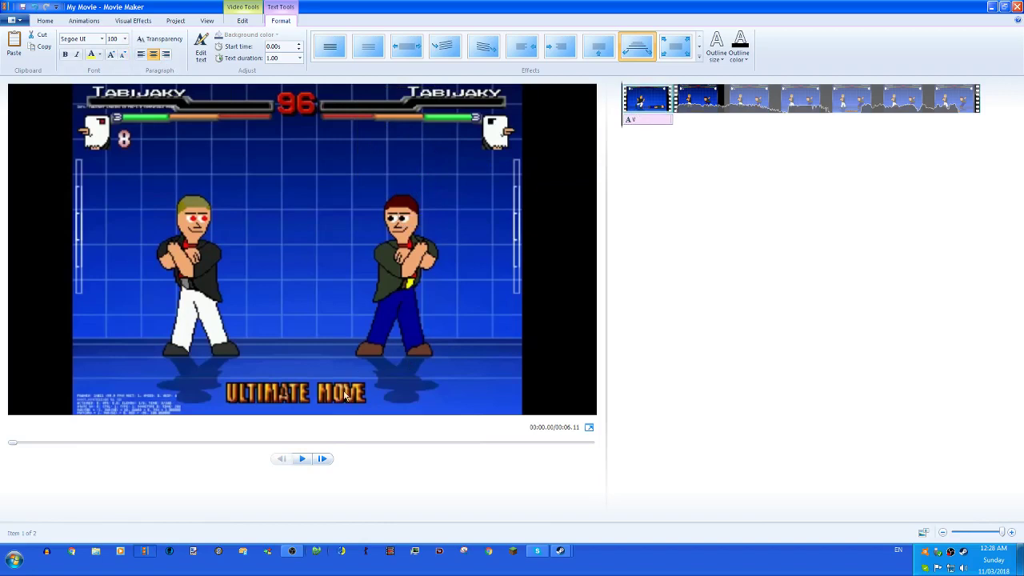
left_click(303, 462)
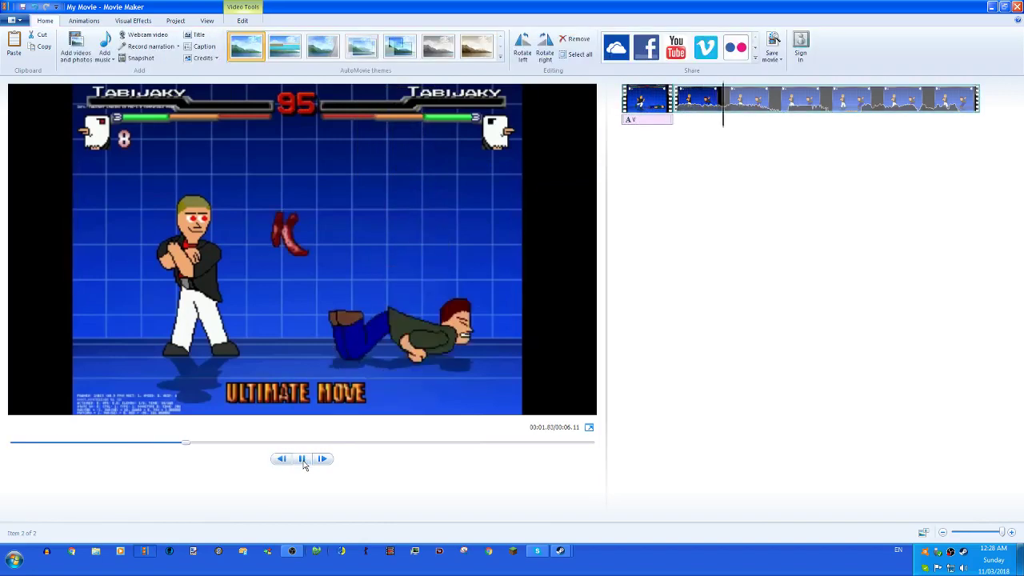
left_click(304, 461)
left_click(640, 120)
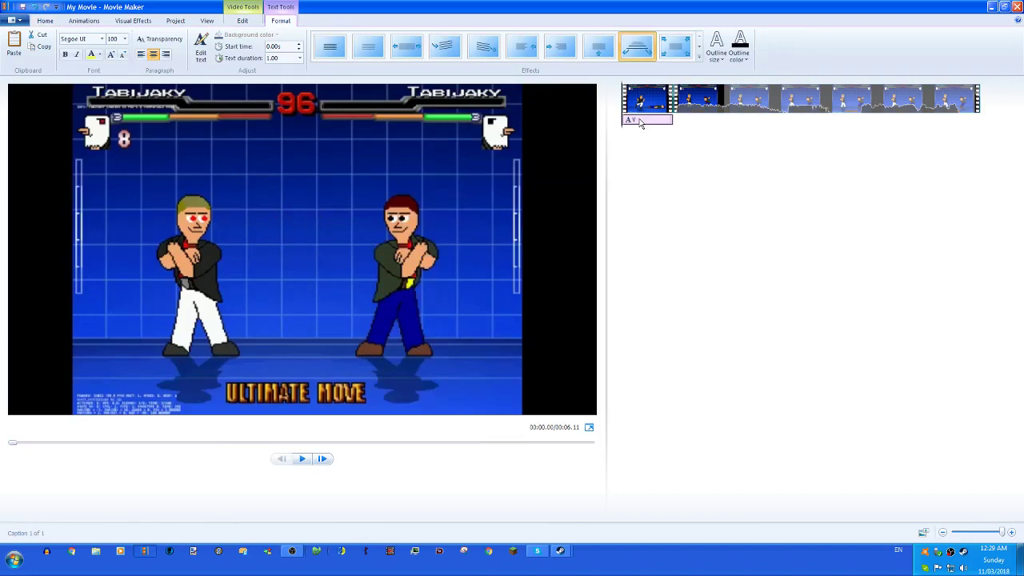
left_click(329, 46)
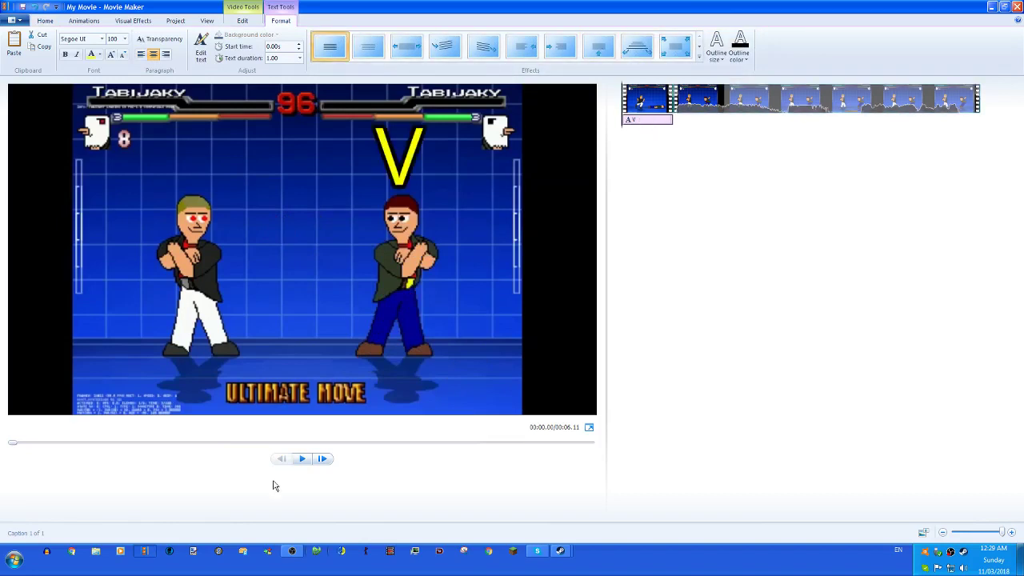
- Paste V captions over the hit fighter's head on successive frames of the second clip
left_click(683, 96)
key("ctrl+v")
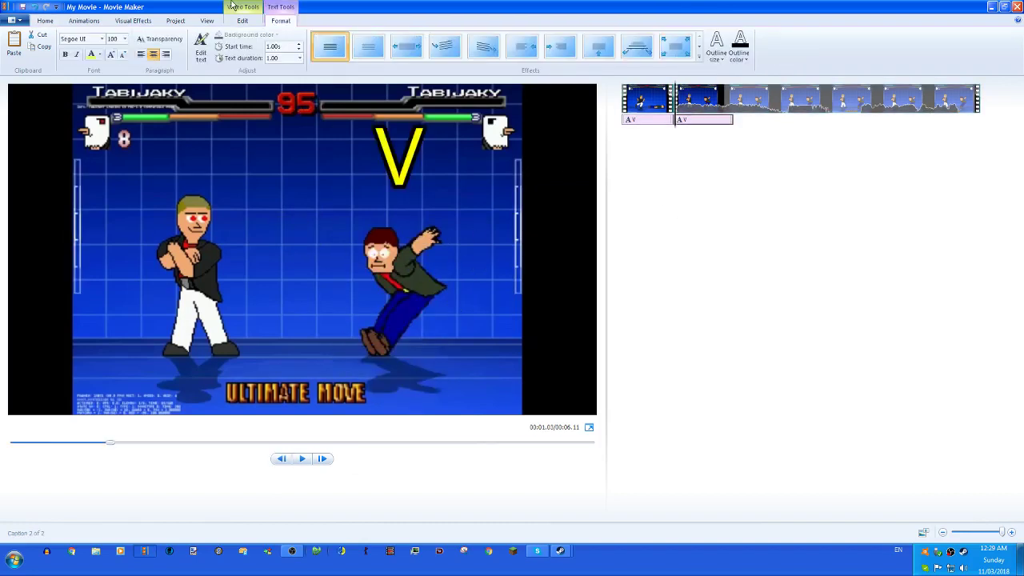
left_click_drag(429, 173, 411, 205)
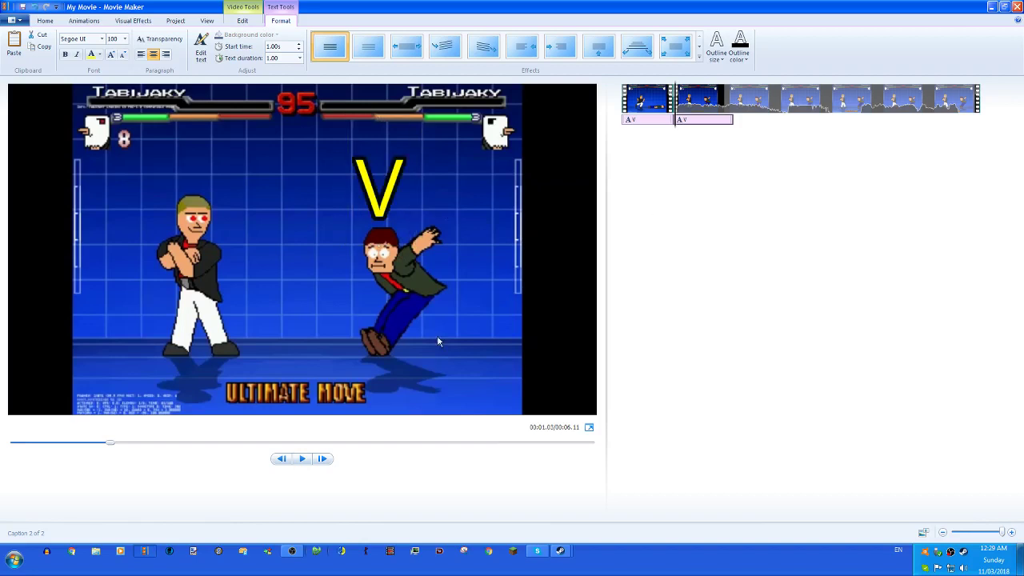
left_click(324, 459)
left_click(324, 459)
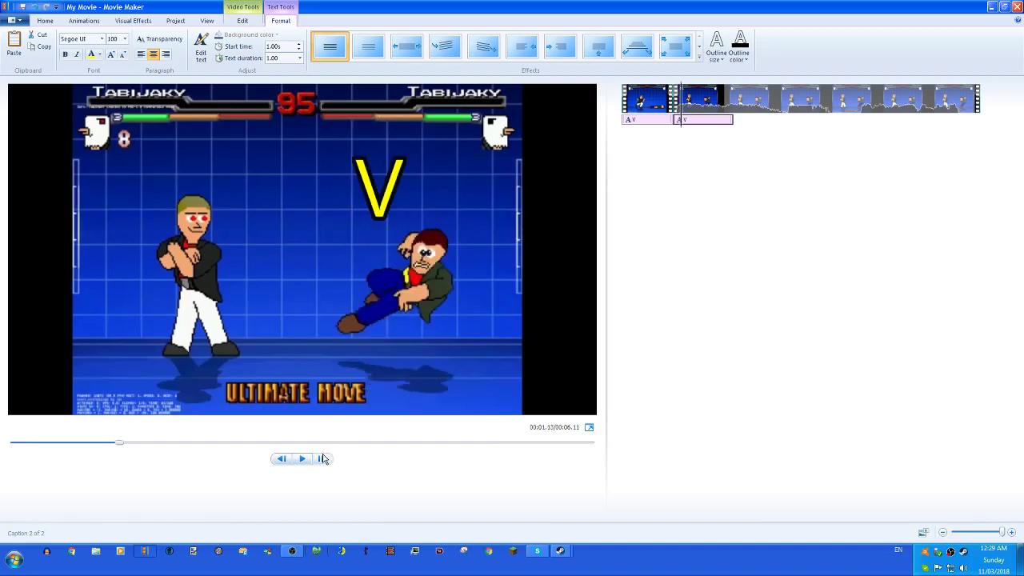
left_click(324, 459)
key("ctrl+v")
left_click_drag(431, 186, 464, 219)
left_click(529, 310)
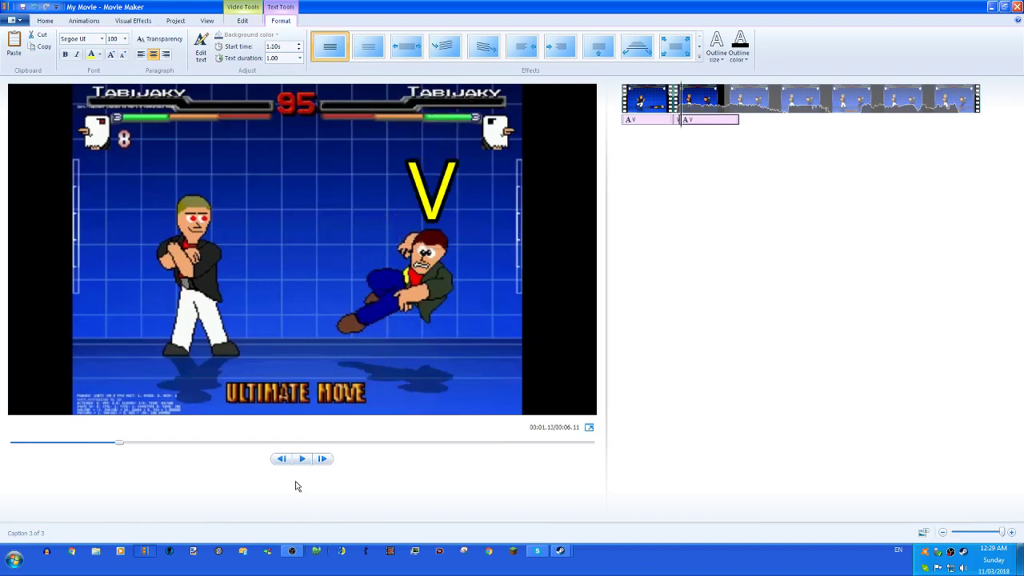
- Paste another V caption four frames later and move it onto the fighter's head
left_click(323, 460)
left_click(322, 459)
left_click(323, 460)
left_click(323, 459)
key("ctrl+v")
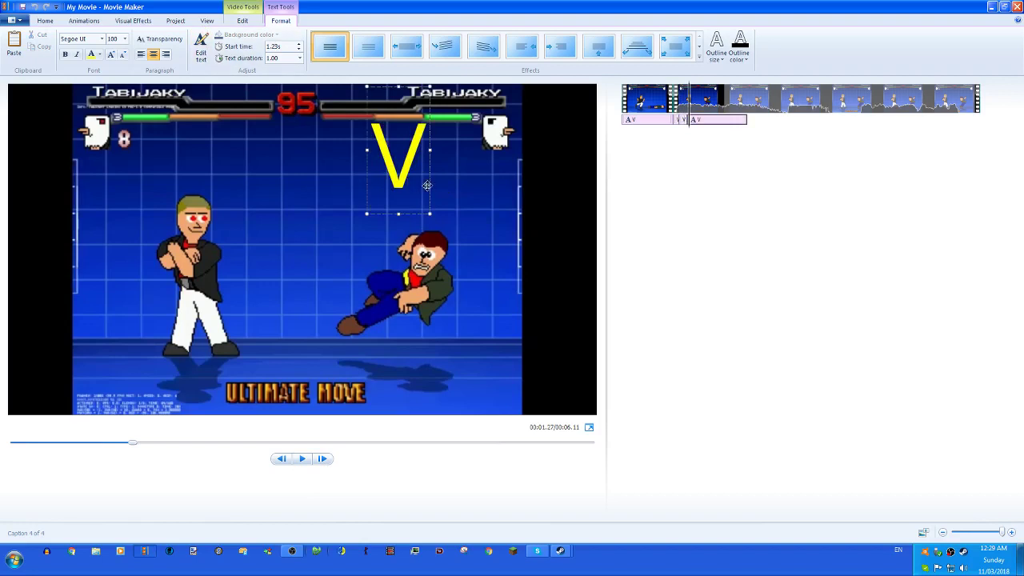
left_click_drag(431, 193, 462, 228)
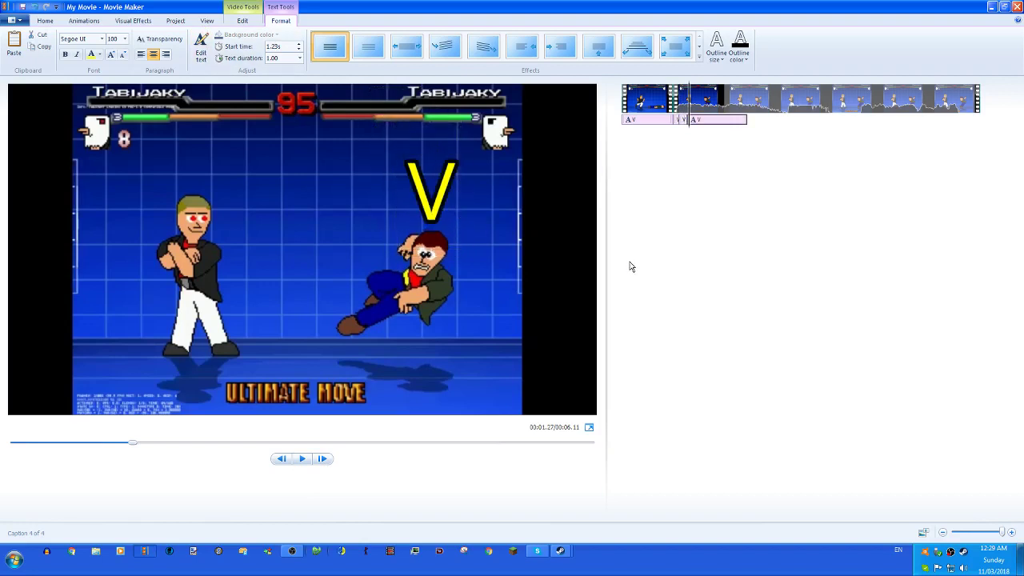
- Add a sixth V caption further along and position it over the fighter's head
left_click(324, 460)
left_click(323, 459)
left_click(324, 459)
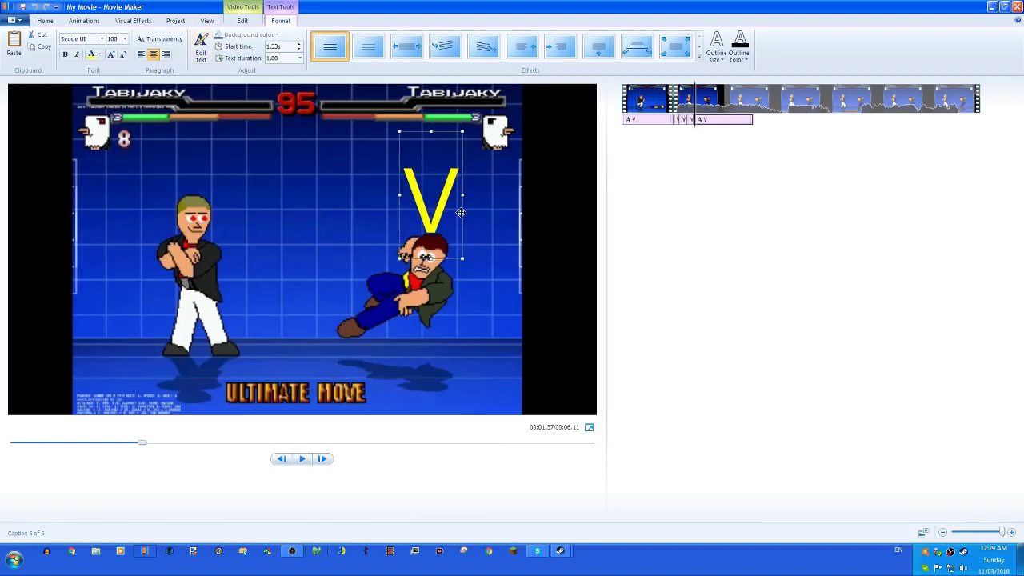
left_click(322, 458)
left_click(322, 458)
left_click(322, 458)
key("ctrl+v")
left_click(201, 52)
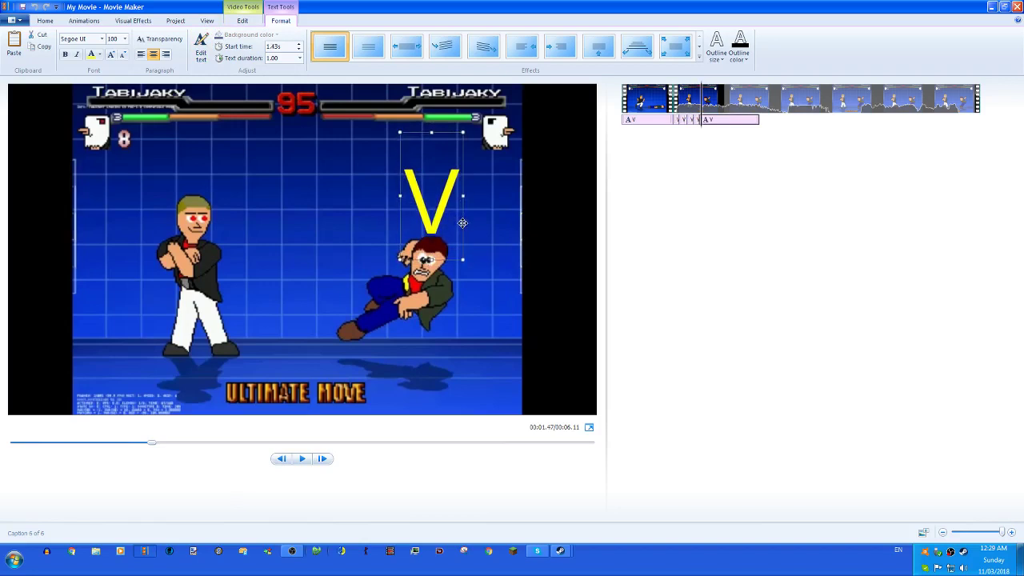
left_click(675, 131)
- Preview the V captions from the start, then delete the captions
left_click(638, 102)
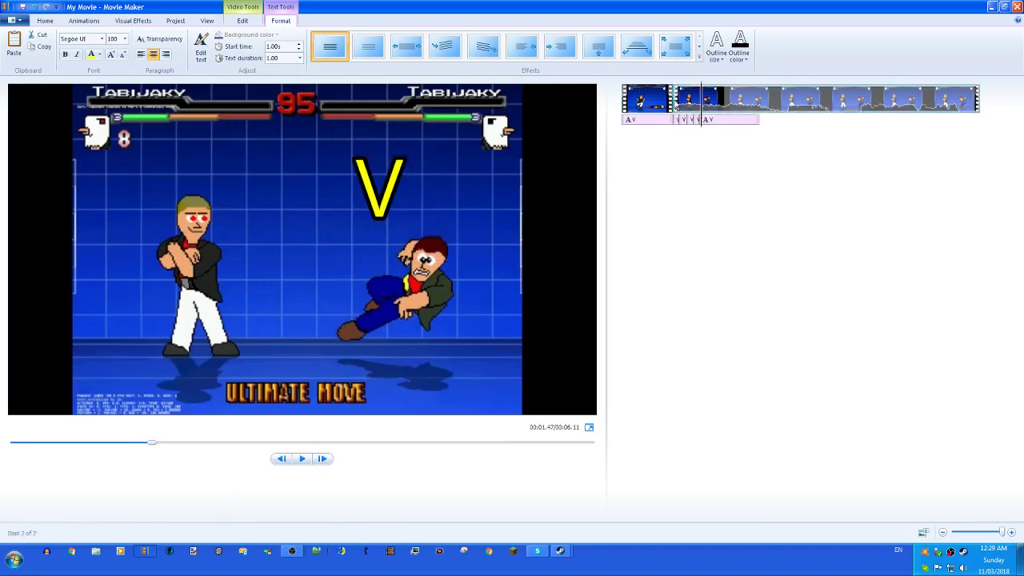
left_click(300, 460)
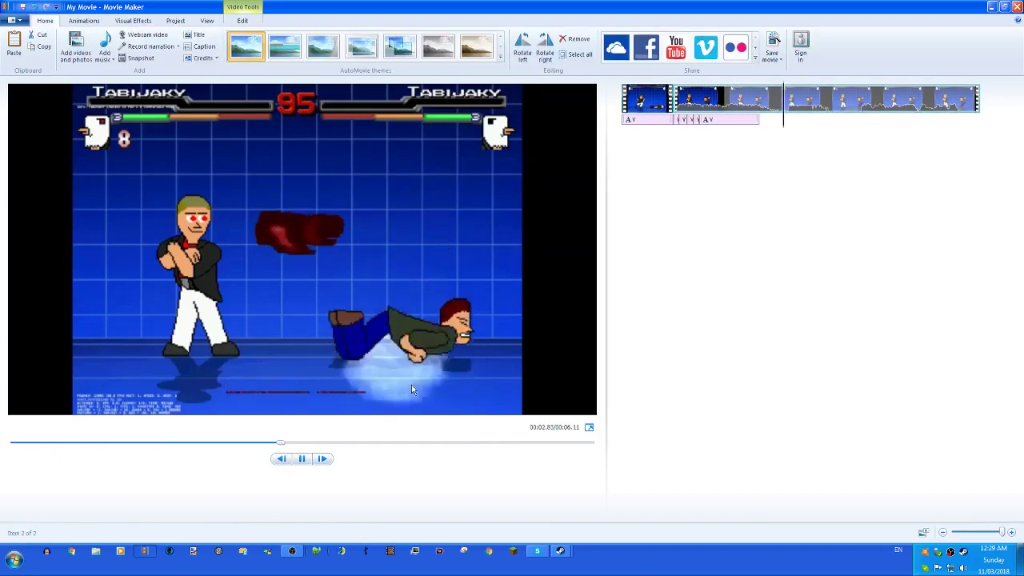
left_click(301, 458)
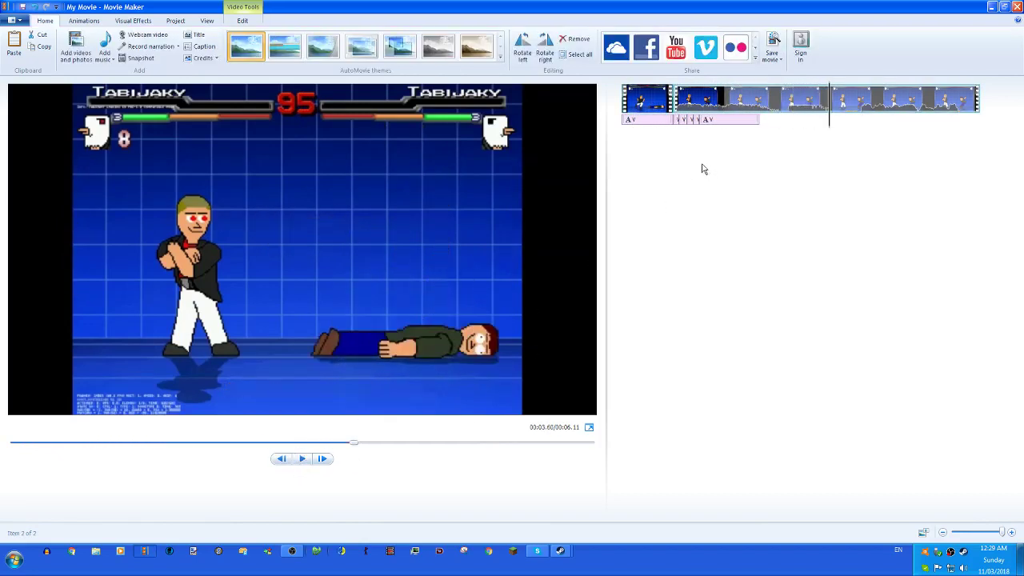
left_click(725, 121)
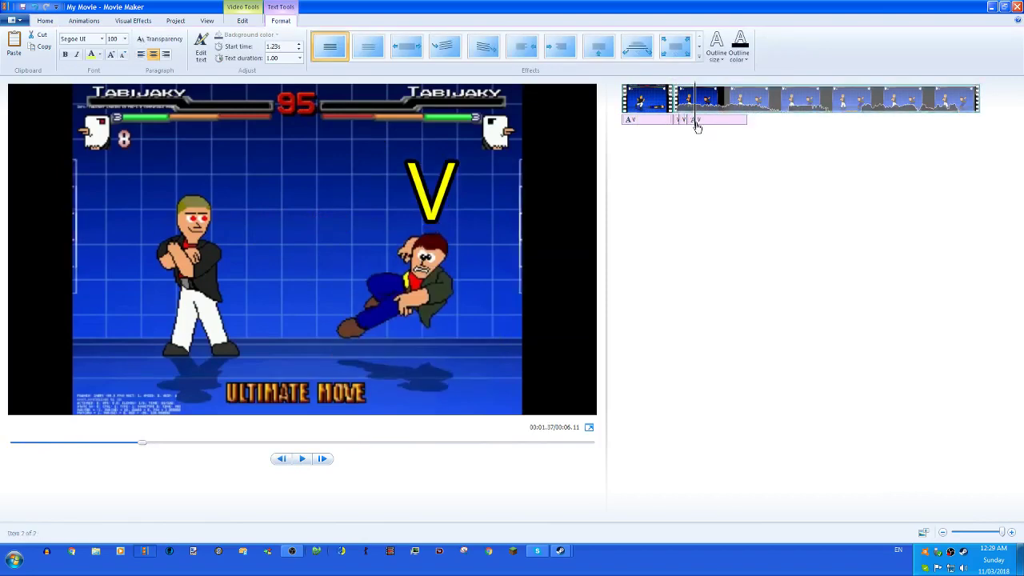
key("Delete")
left_click(663, 122)
key("Delete")
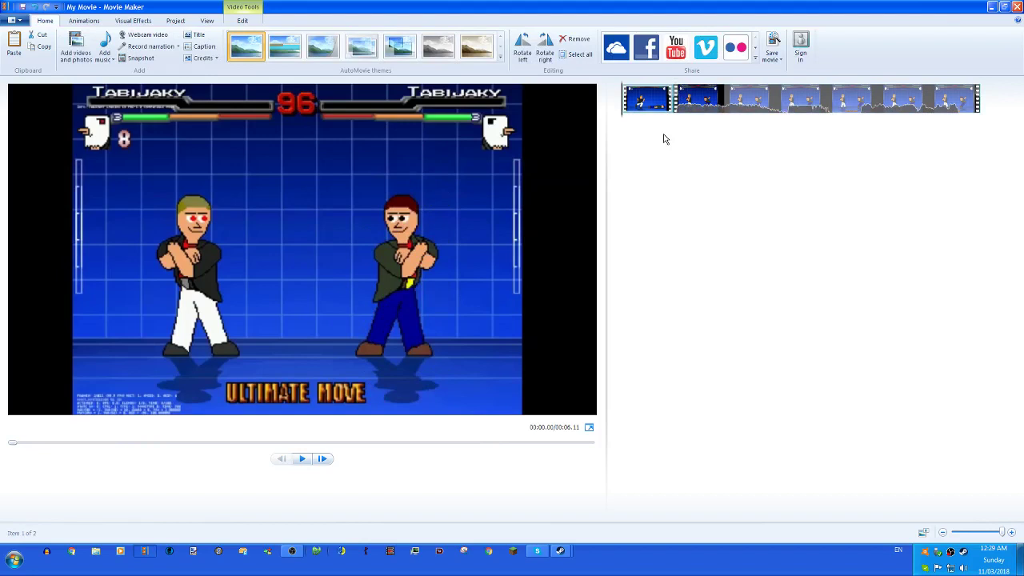
- Delete the short first clip from the storyboard
left_click(709, 99)
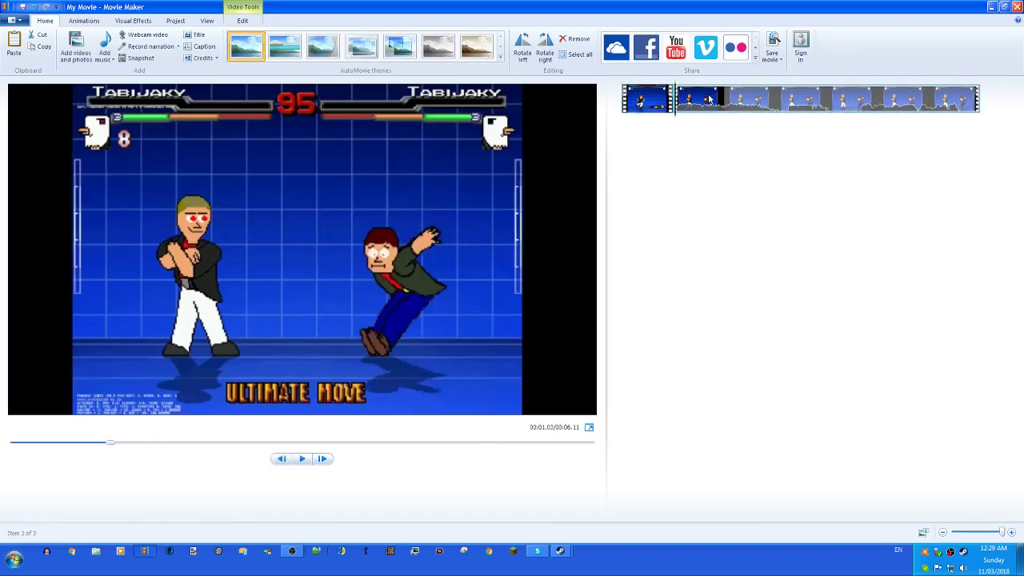
left_click(322, 458)
left_click(661, 89)
key("Delete")
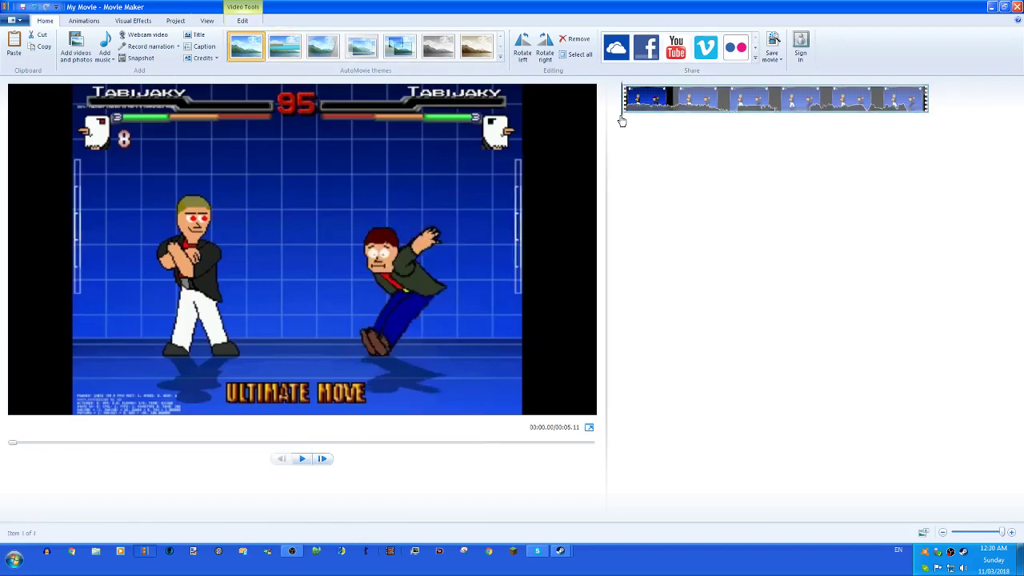
- Split the fight clip at the knockout frame
left_click_drag(743, 117, 725, 122)
left_click(322, 459)
left_click(323, 460)
left_click(322, 460)
left_click(322, 460)
left_click(323, 460)
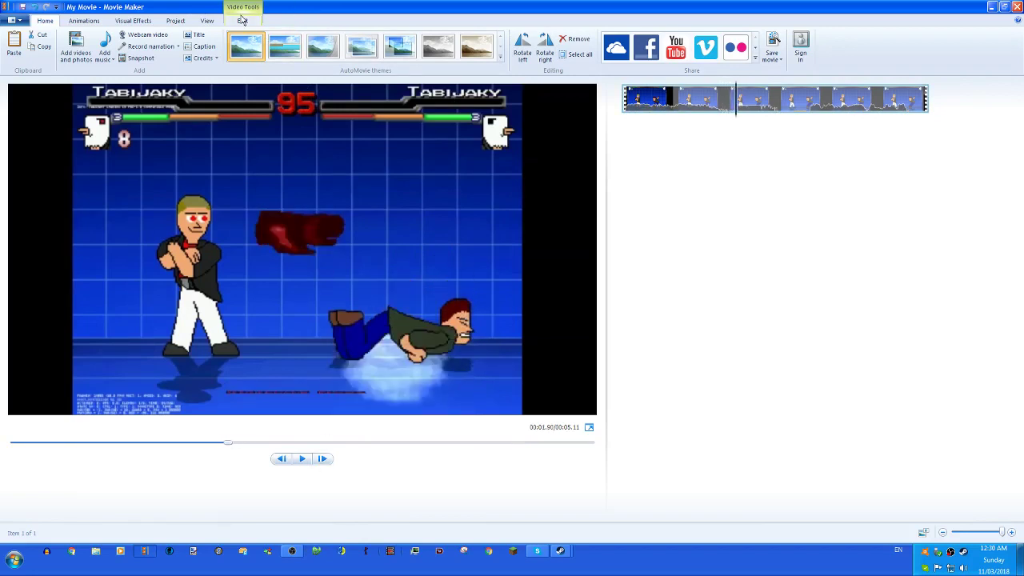
left_click(241, 20)
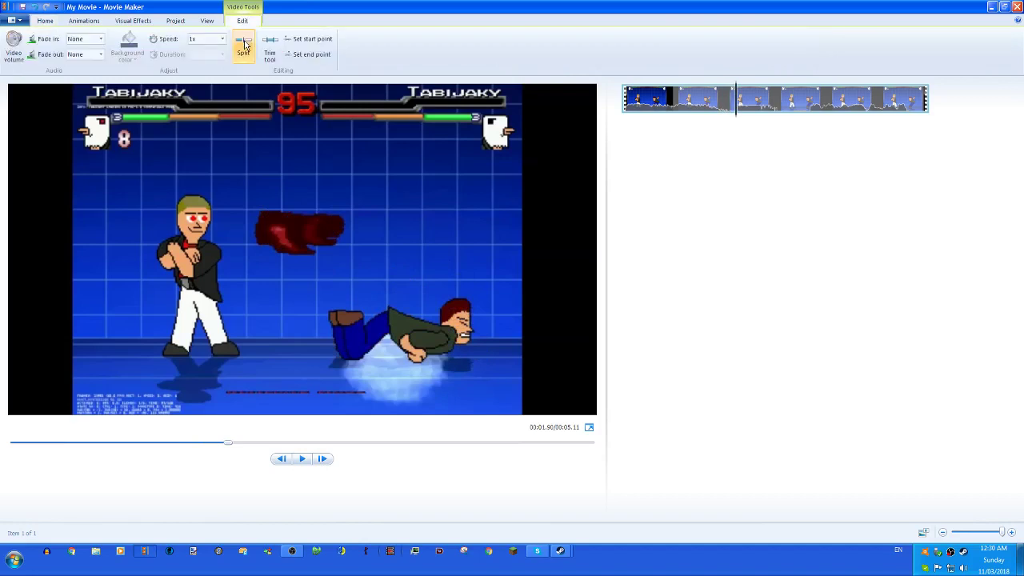
left_click(243, 44)
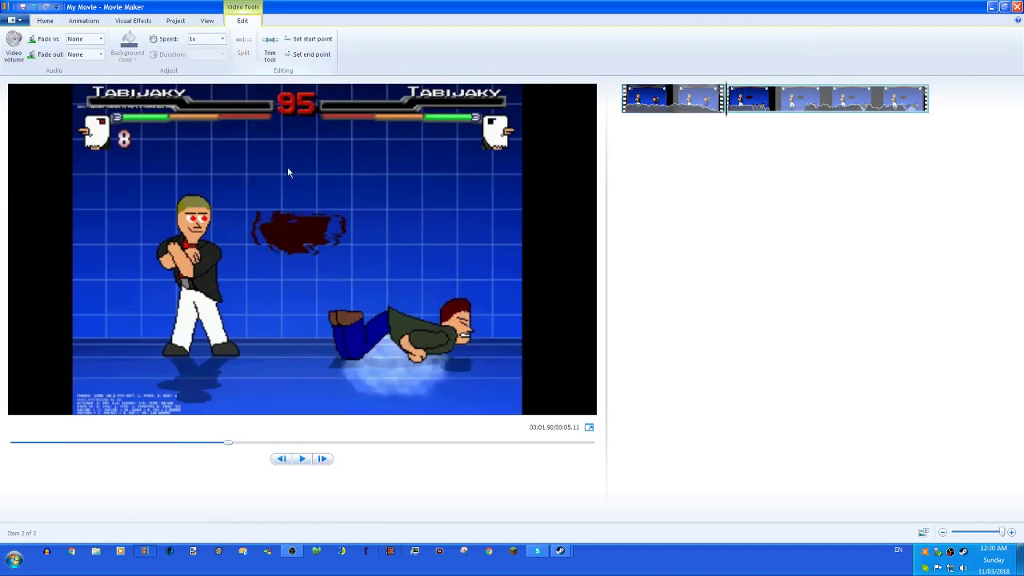
- Save a PNG snapshot of the KO frame and add it to the movie
left_click(283, 462)
left_click(48, 21)
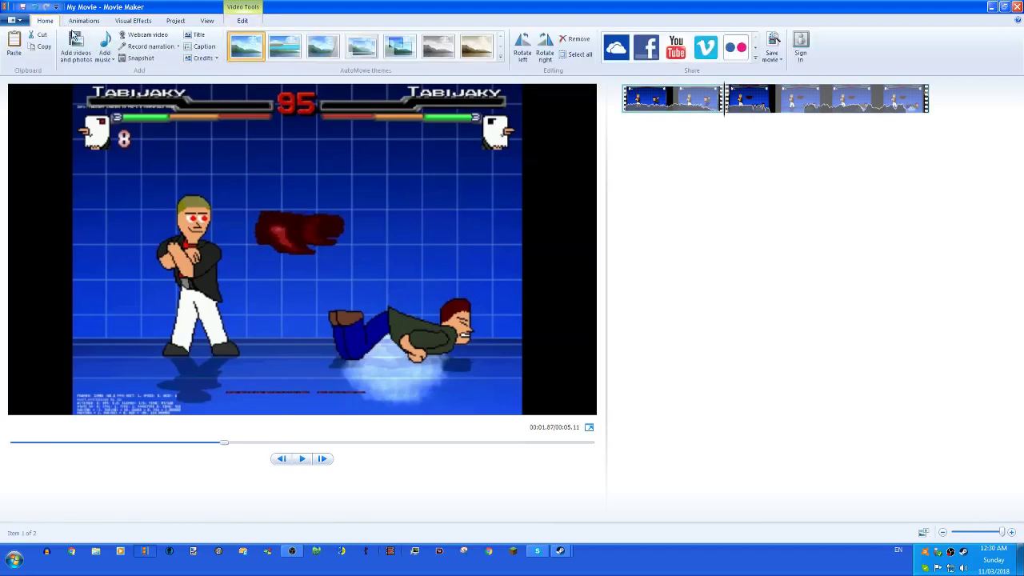
left_click(328, 458)
left_click(281, 464)
left_click(140, 59)
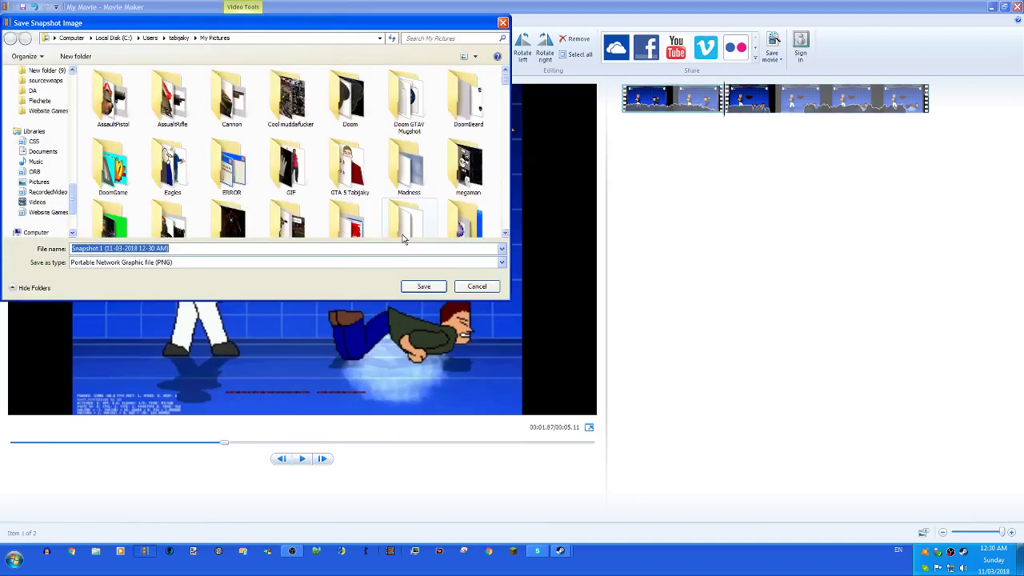
left_click(417, 289)
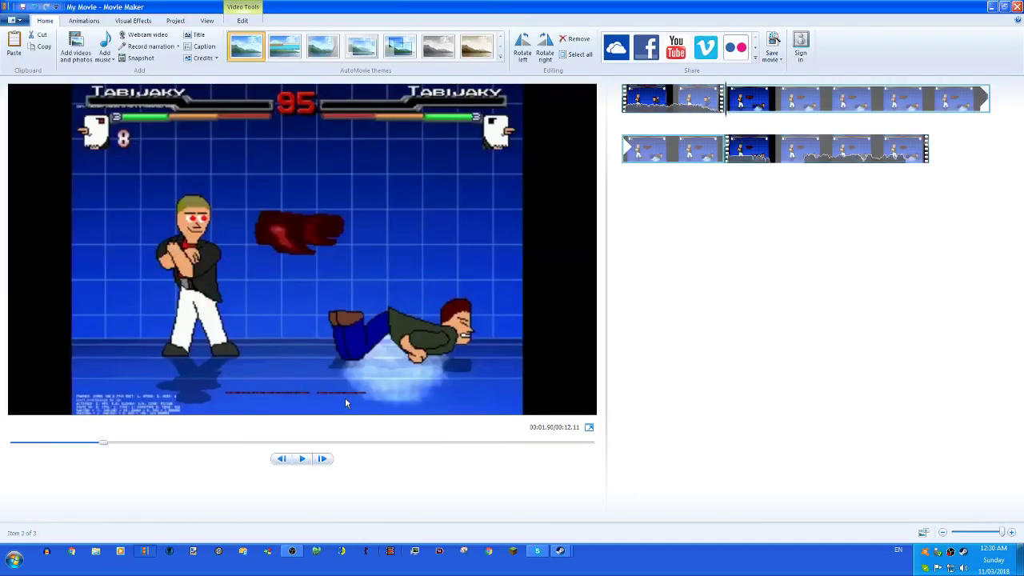
- Apply a dissolve transition to the clip and preview it
left_click(302, 459)
left_click(84, 20)
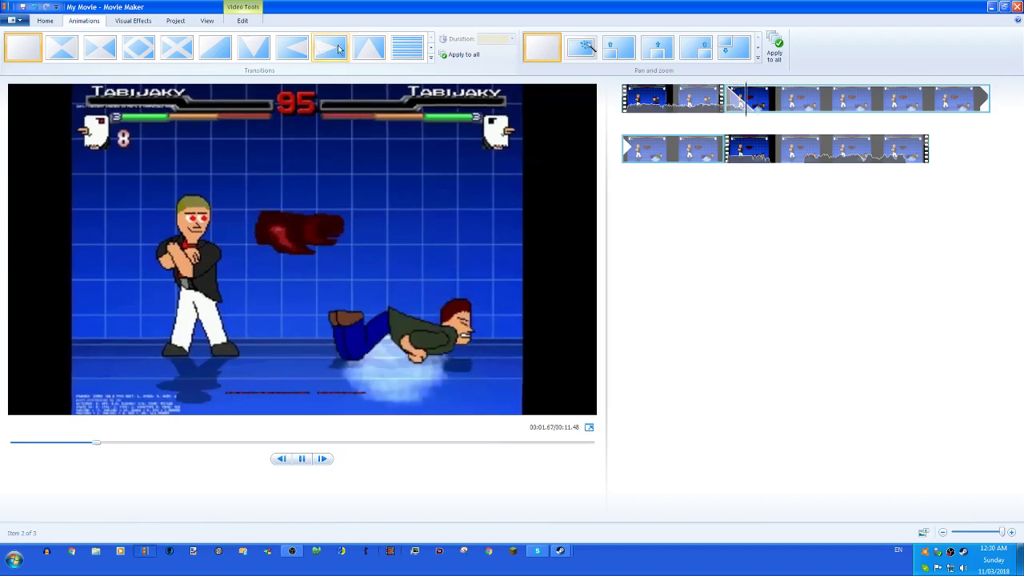
left_click(431, 56)
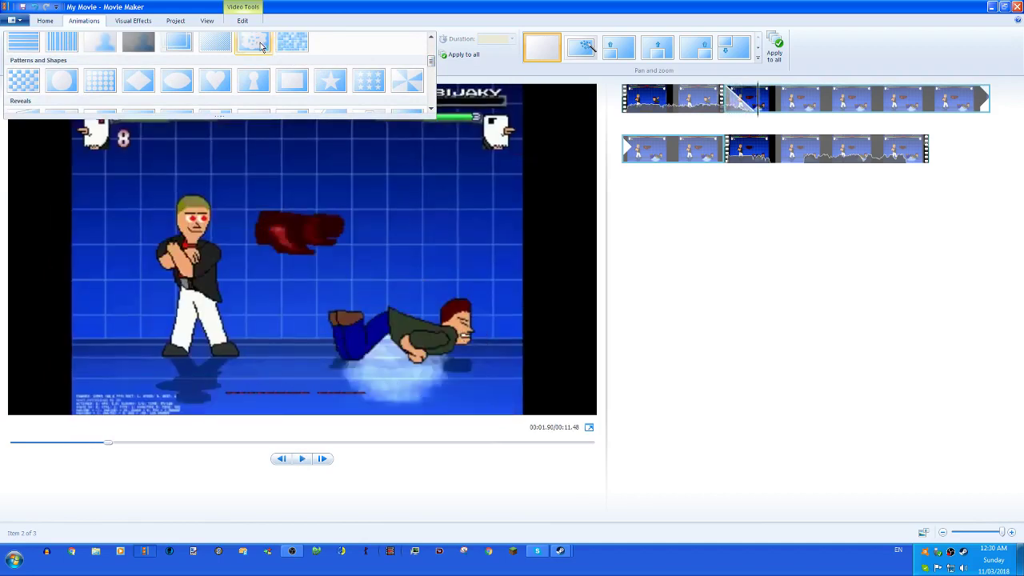
left_click(190, 48)
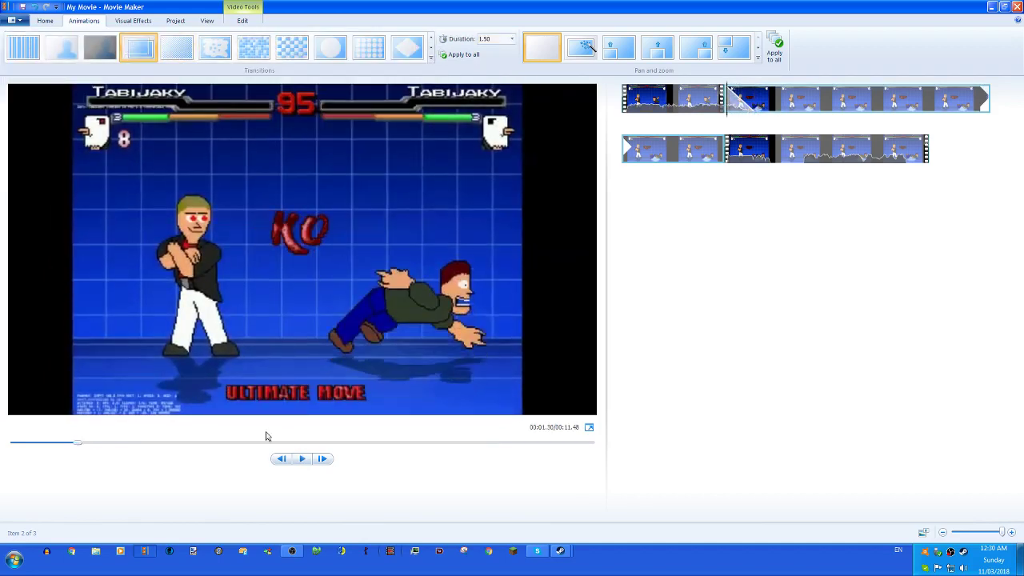
left_click(302, 459)
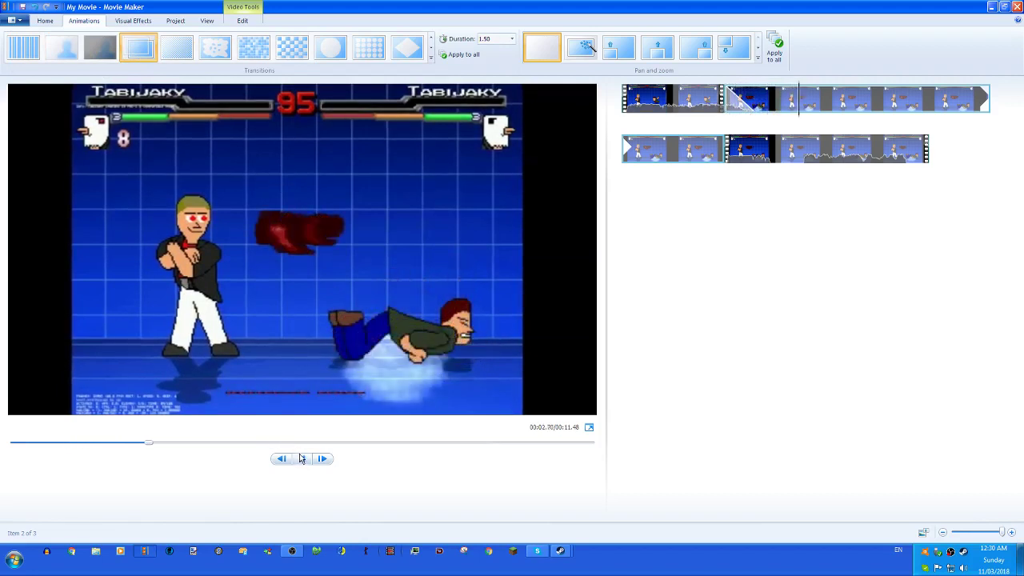
left_click(302, 459)
- Give the still snapshot a shorter duration
left_click(243, 21)
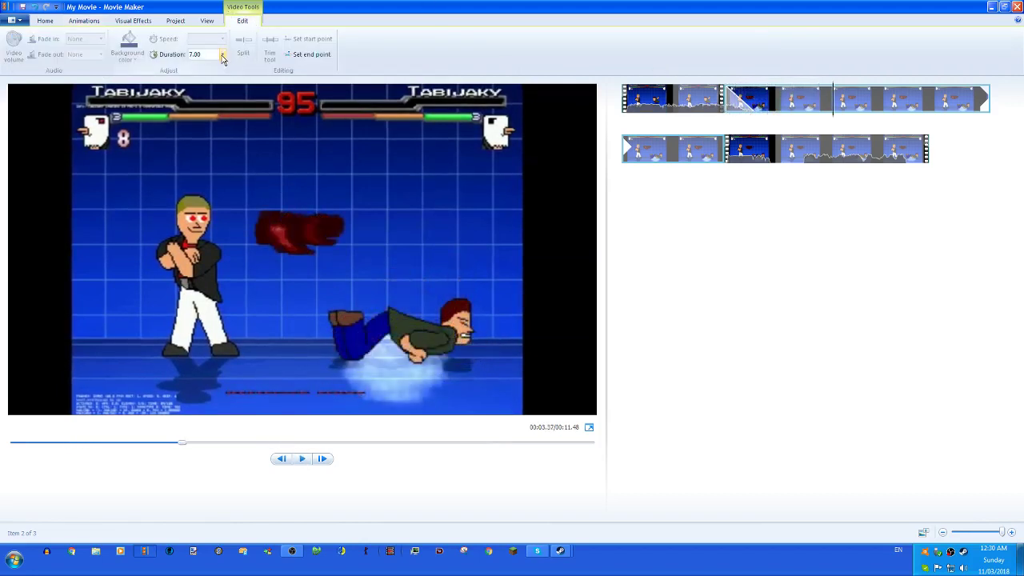
left_click(222, 54)
left_click(200, 70)
- Apply the 1.50-second transition to every clip
left_click(84, 21)
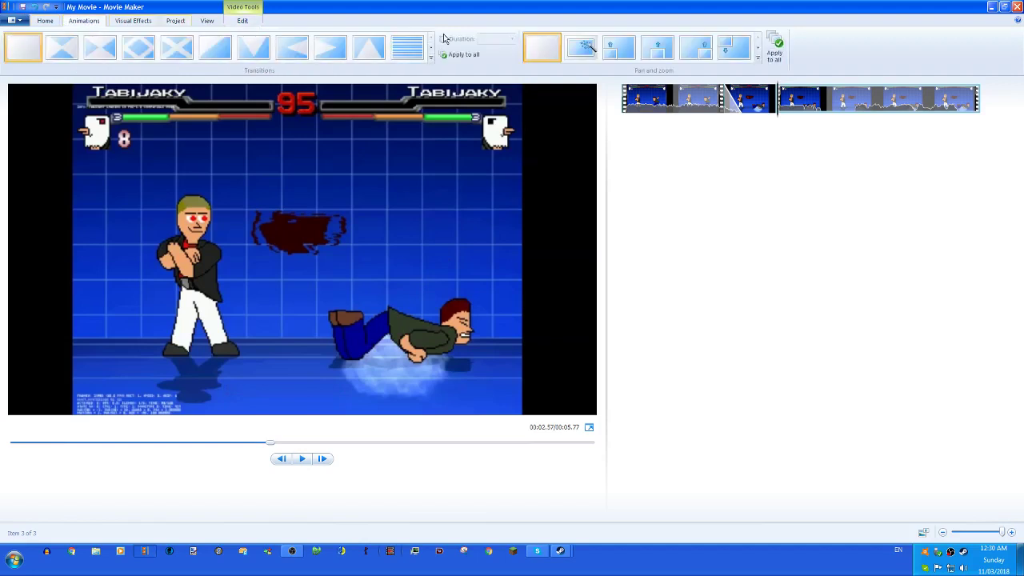
left_click(430, 58)
scroll(430, 51, "down", 1)
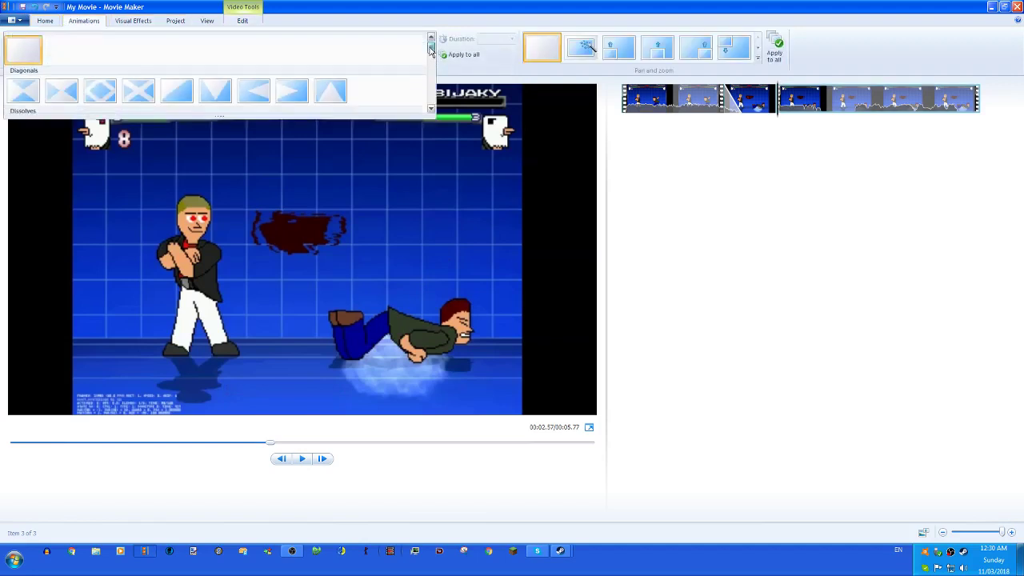
scroll(430, 51, "down", 1)
left_click(806, 99)
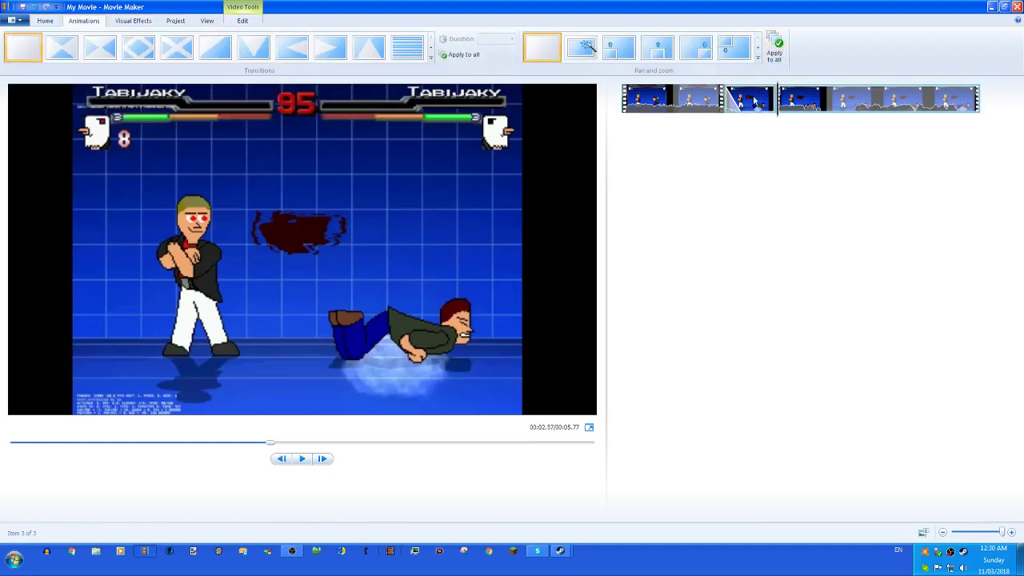
left_click(755, 102)
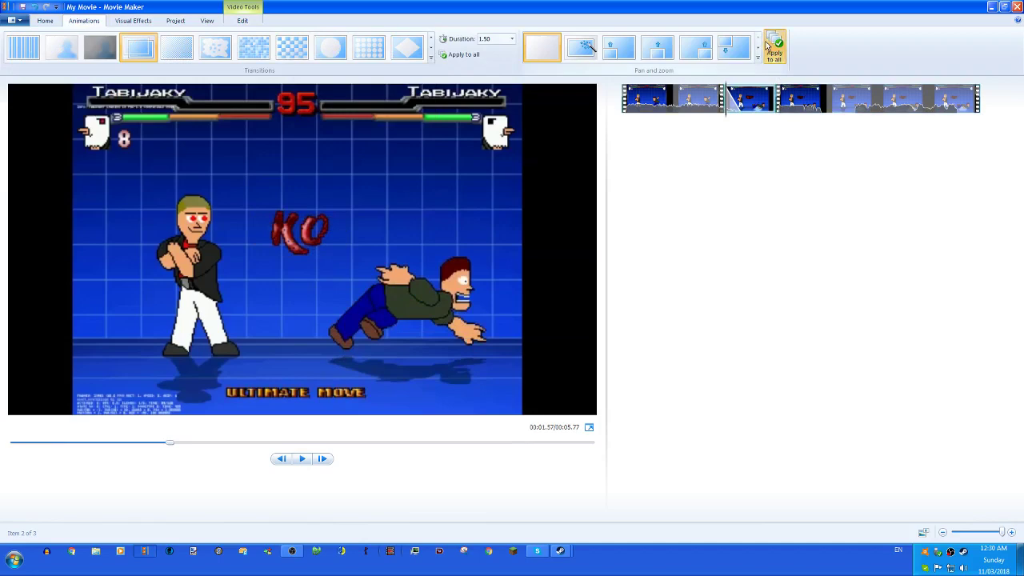
left_click(459, 55)
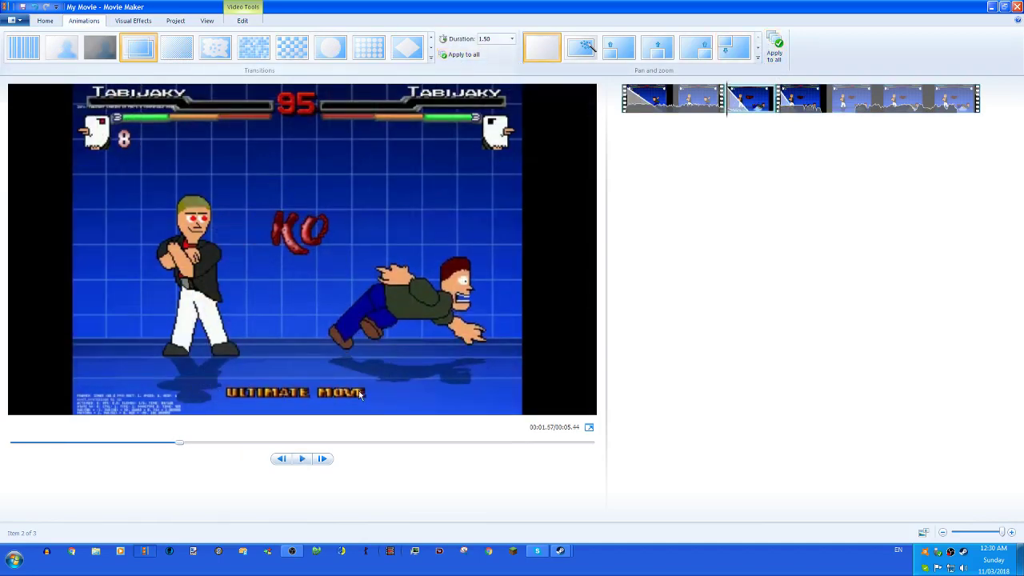
- Play the movie from the first clip to preview the transitions
left_click(667, 96)
left_click(302, 461)
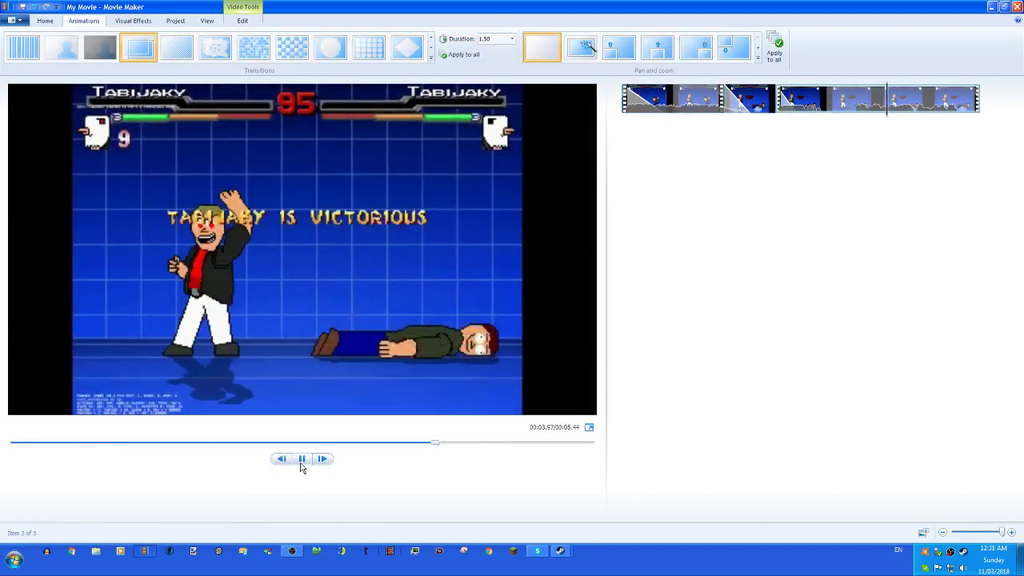
left_click(301, 463)
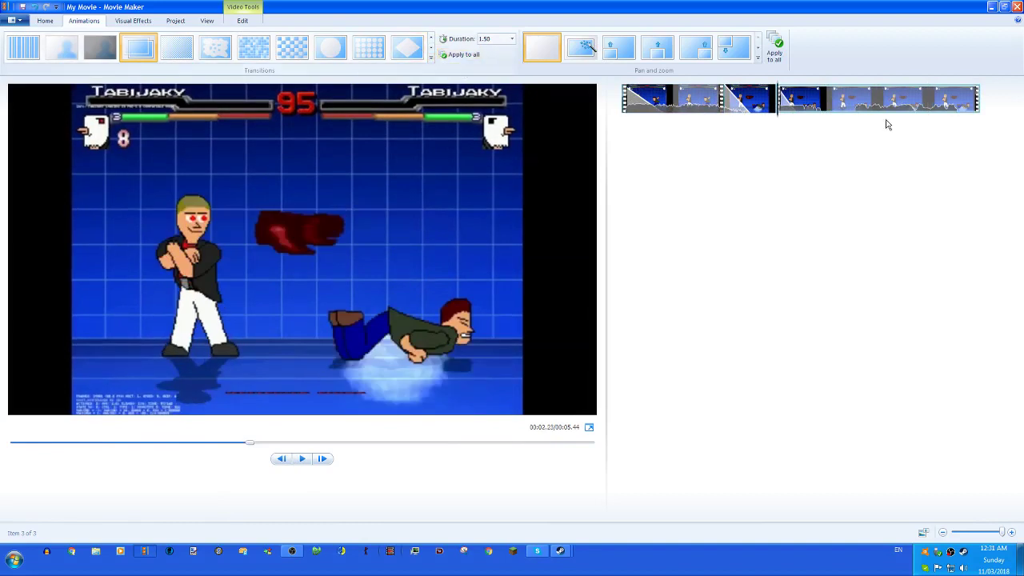
left_click(727, 98)
left_click(661, 97)
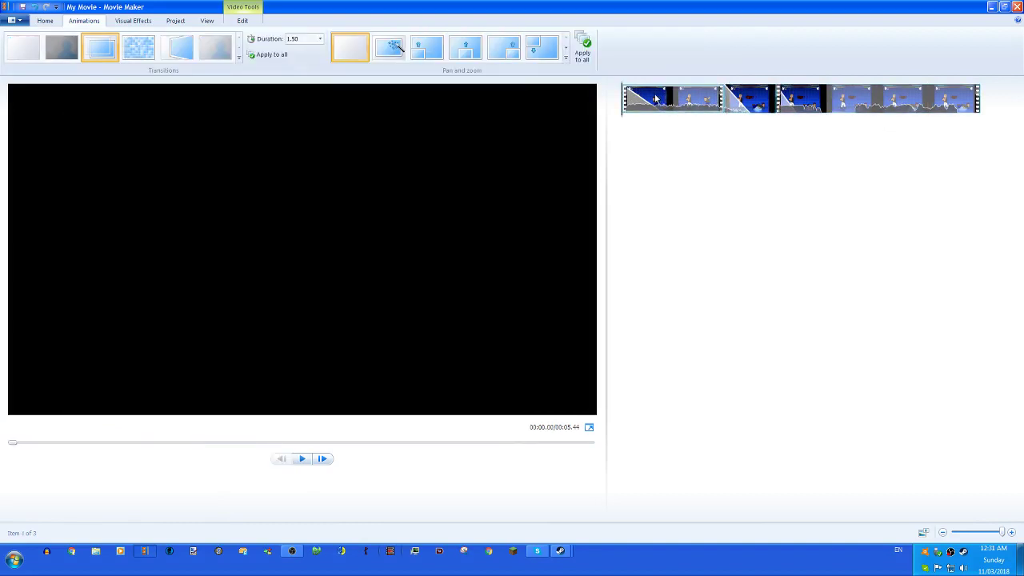
- Set the KO clip's transition to None
left_click(239, 56)
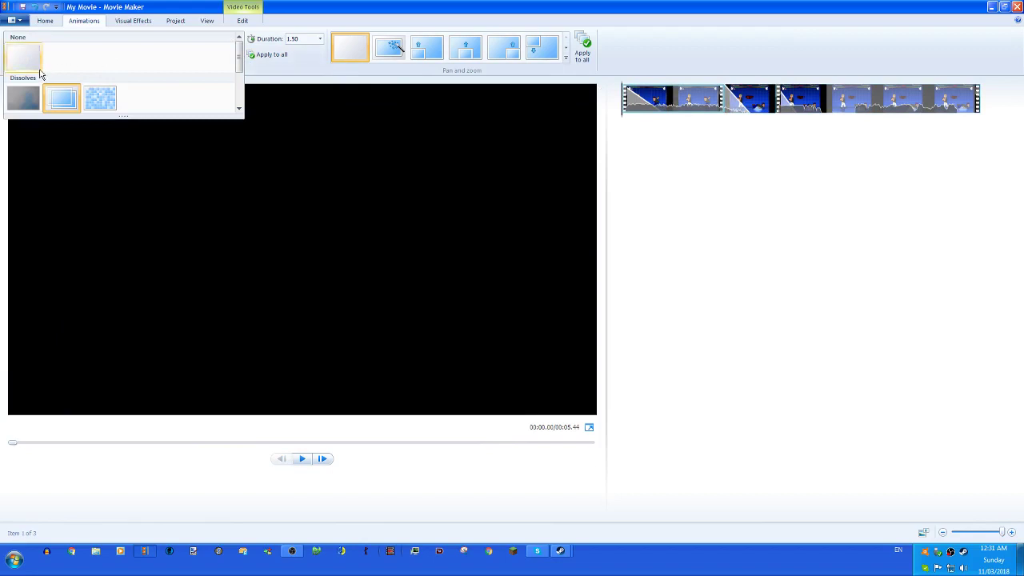
left_click(40, 75)
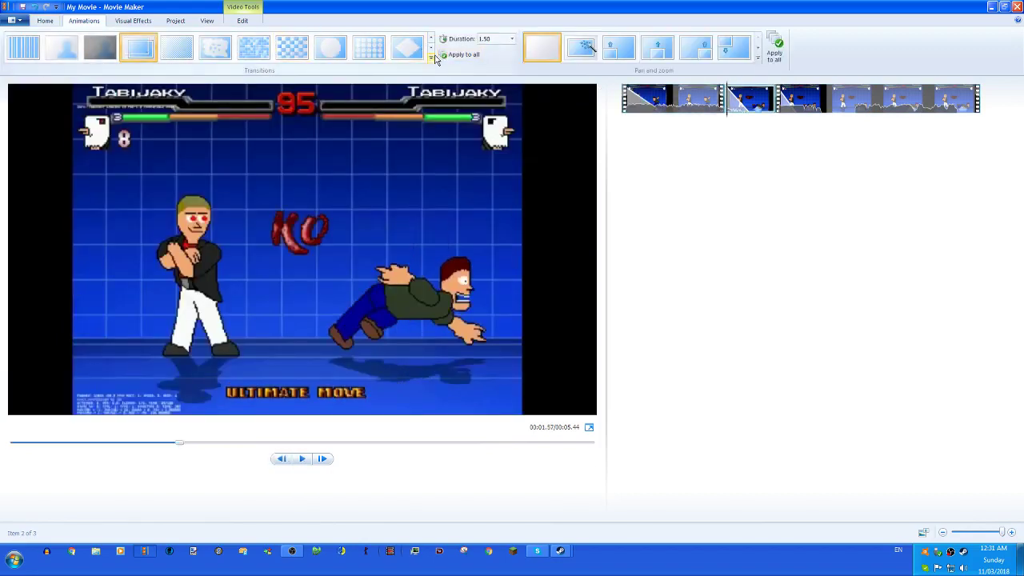
left_click(430, 57)
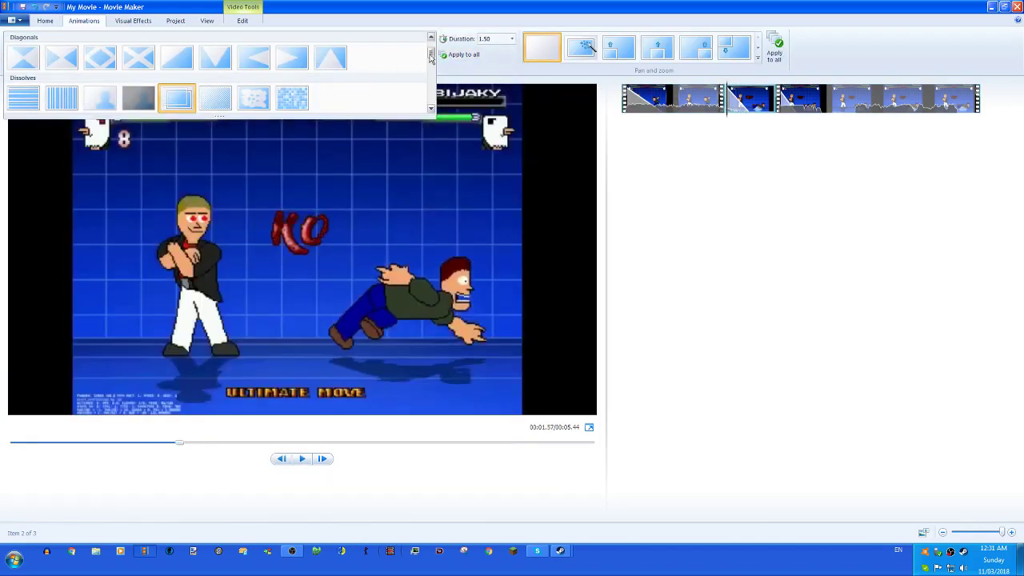
left_click(431, 38)
left_click(32, 50)
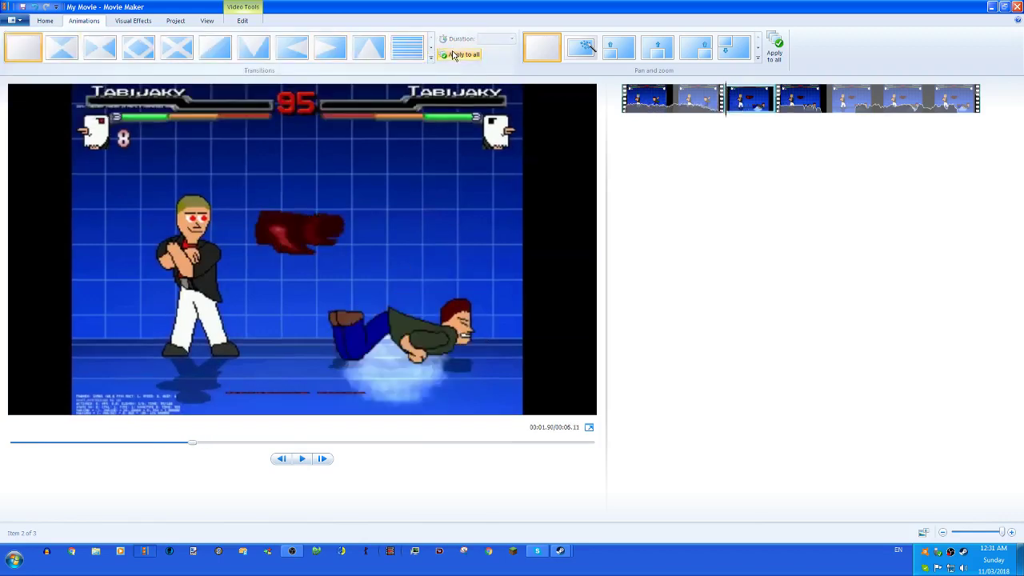
- Undo to the unsplit clip, redo, then remove the V caption again
key("ctrl+z")
key("ctrl+z")
key("ctrl+z")
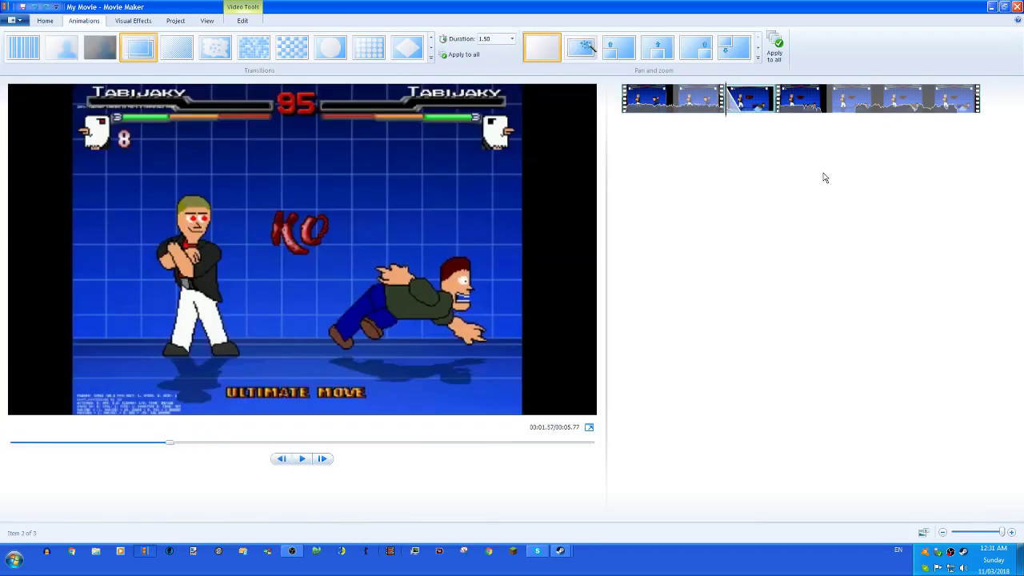
key("ctrl+y")
key("ctrl+y")
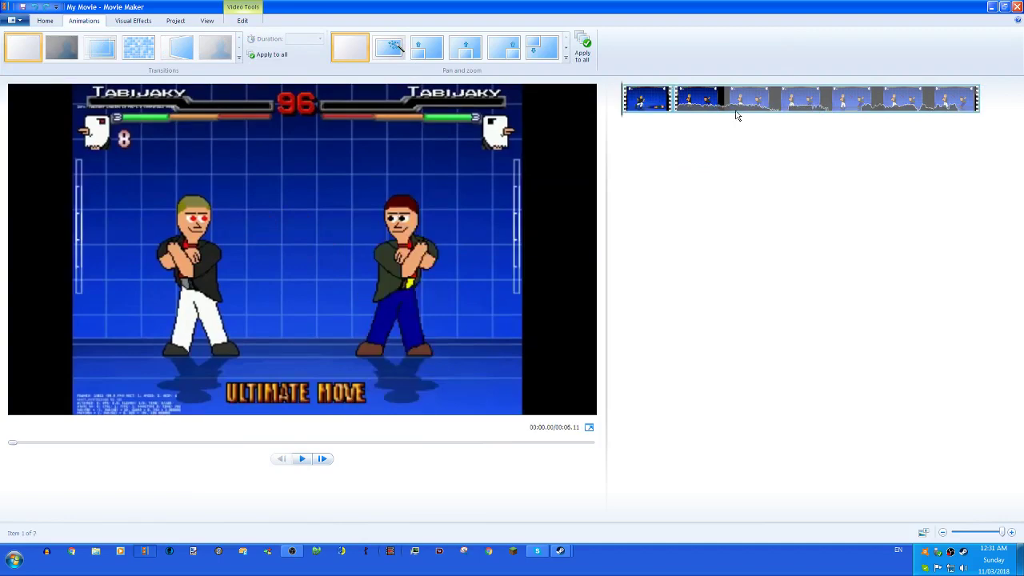
key("Delete")
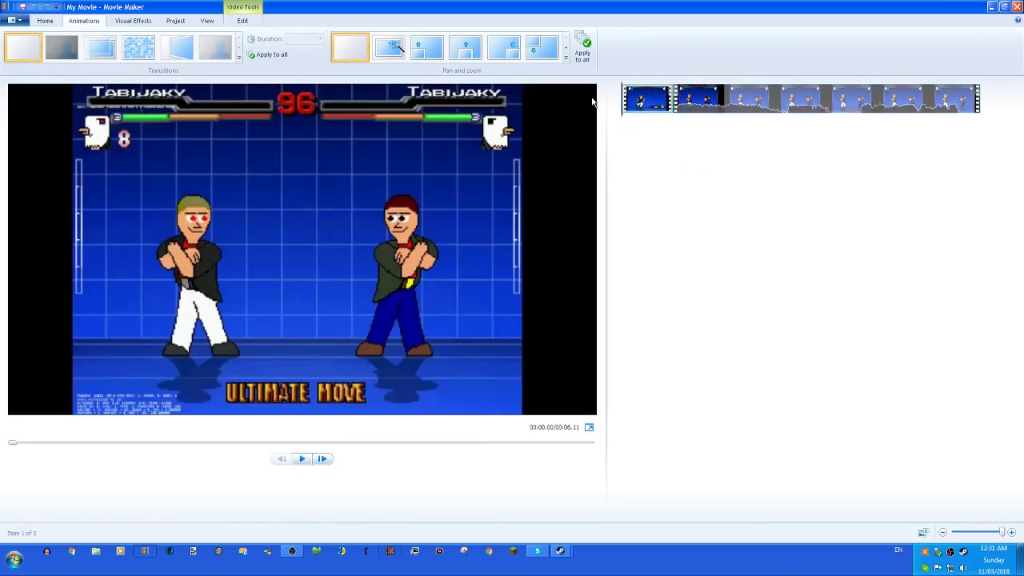
left_click(46, 22)
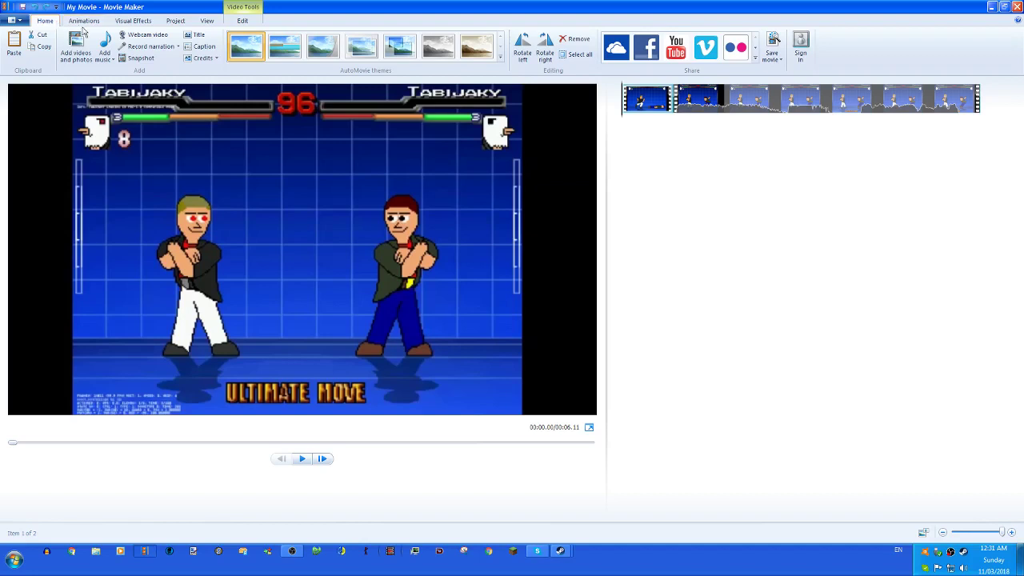
- Apply a warp motion effect to the first clip and preview it
left_click(133, 22)
left_click(183, 21)
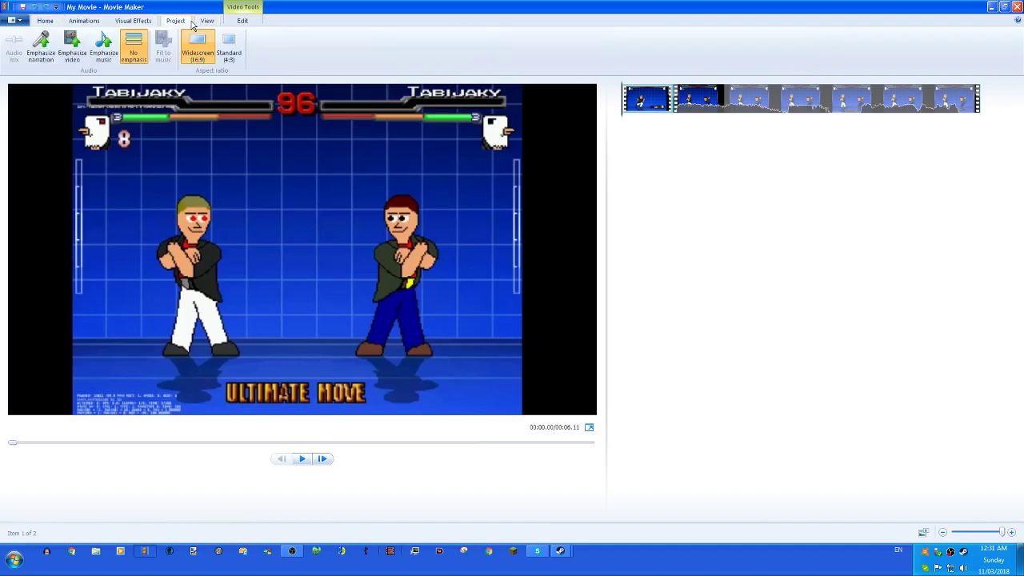
left_click(206, 21)
left_click(242, 22)
left_click(140, 22)
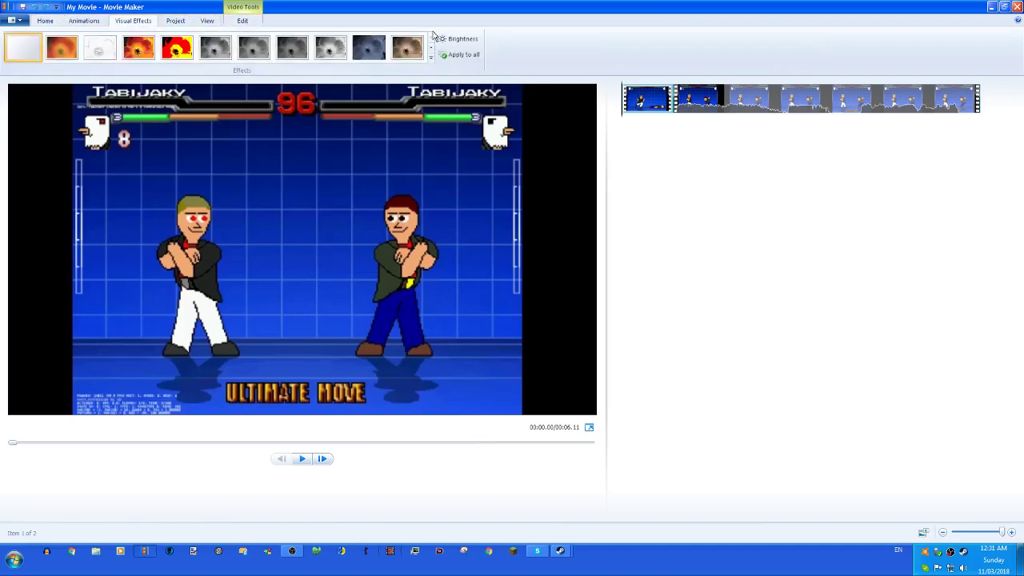
left_click(432, 56)
scroll(320, 88, "down", 3)
left_click(346, 97)
left_click(303, 458)
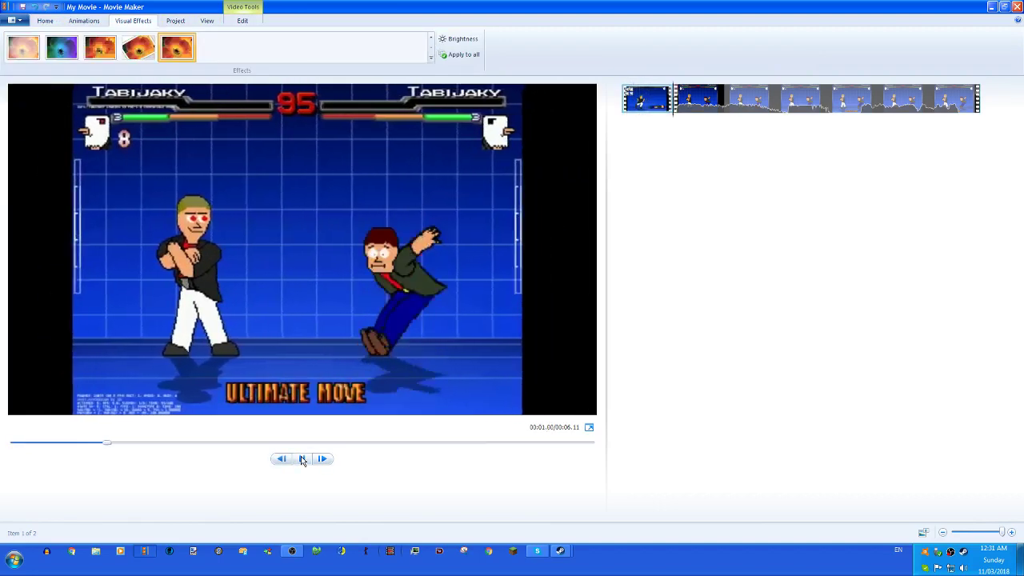
left_click(29, 86)
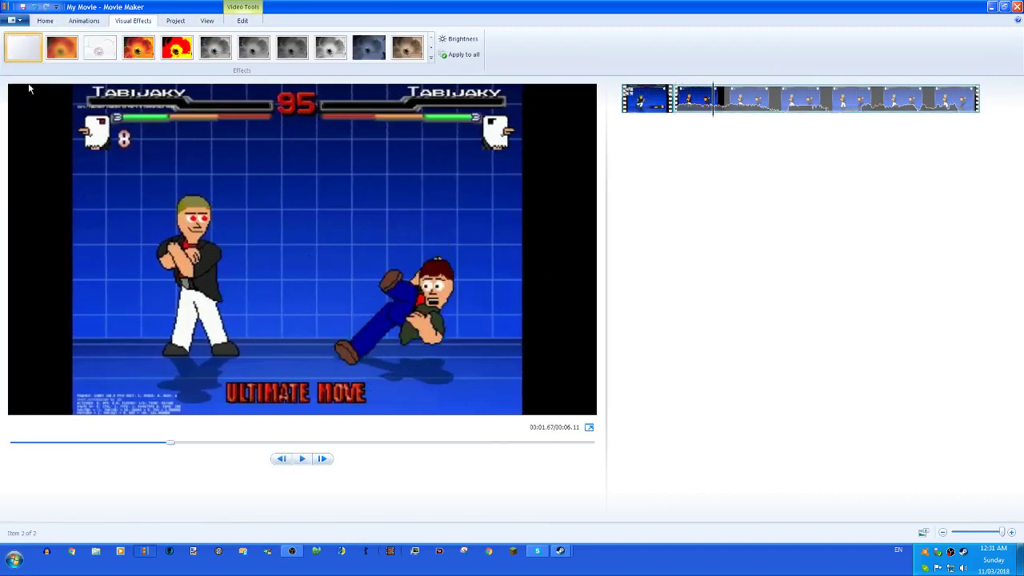
- Reselect the first clip and return to the Home commands
left_click(653, 110)
left_click(678, 110)
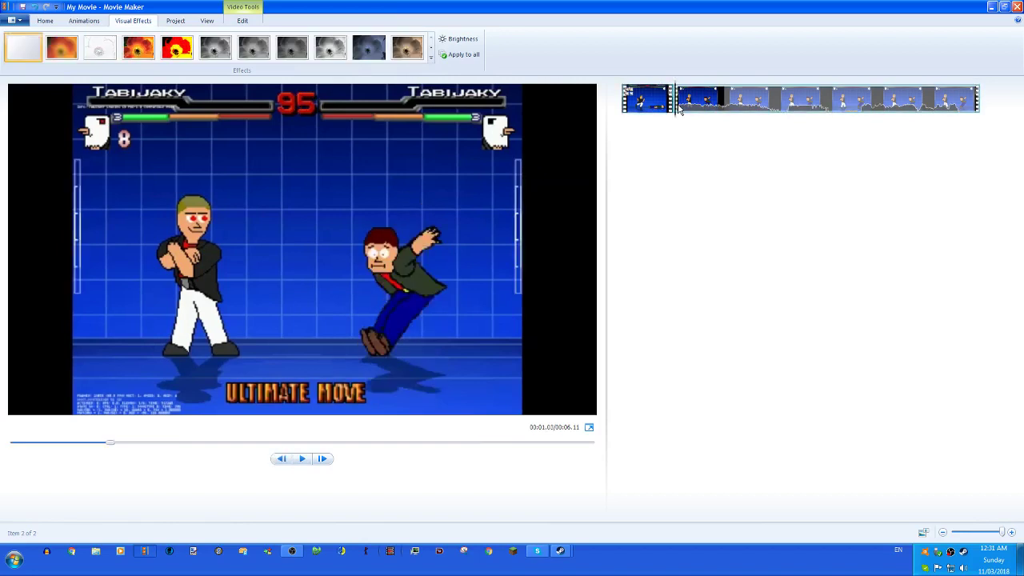
left_click(641, 93)
left_click(48, 21)
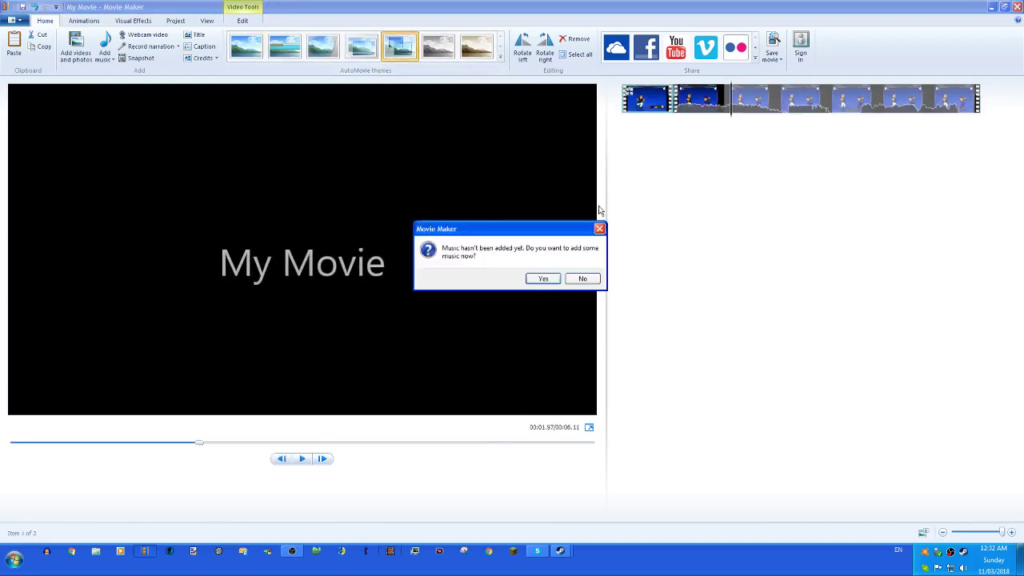
- Accept the music prompt, add BRIANSCREAM as music, and play the themed movie
left_click(552, 279)
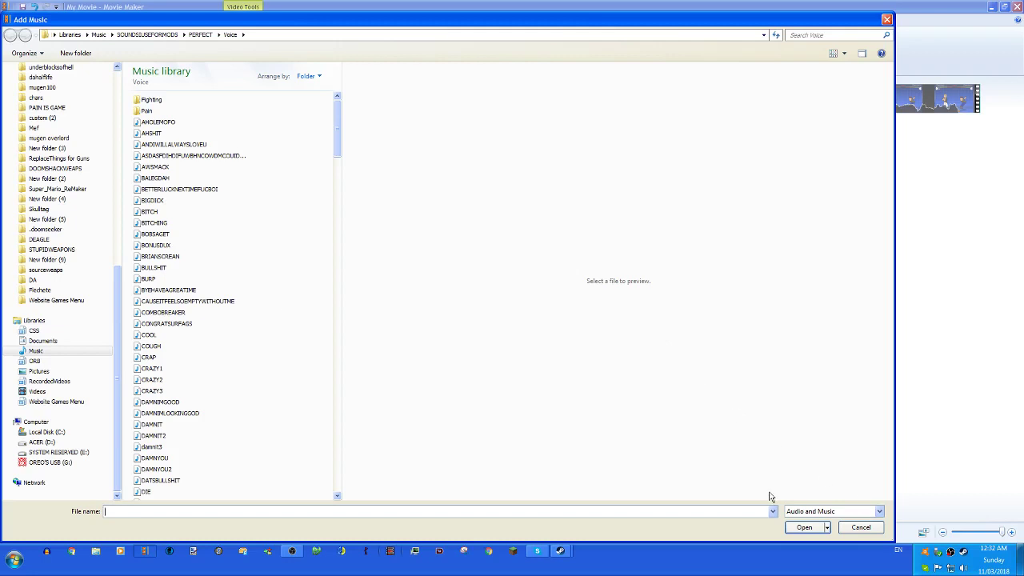
double_click(195, 257)
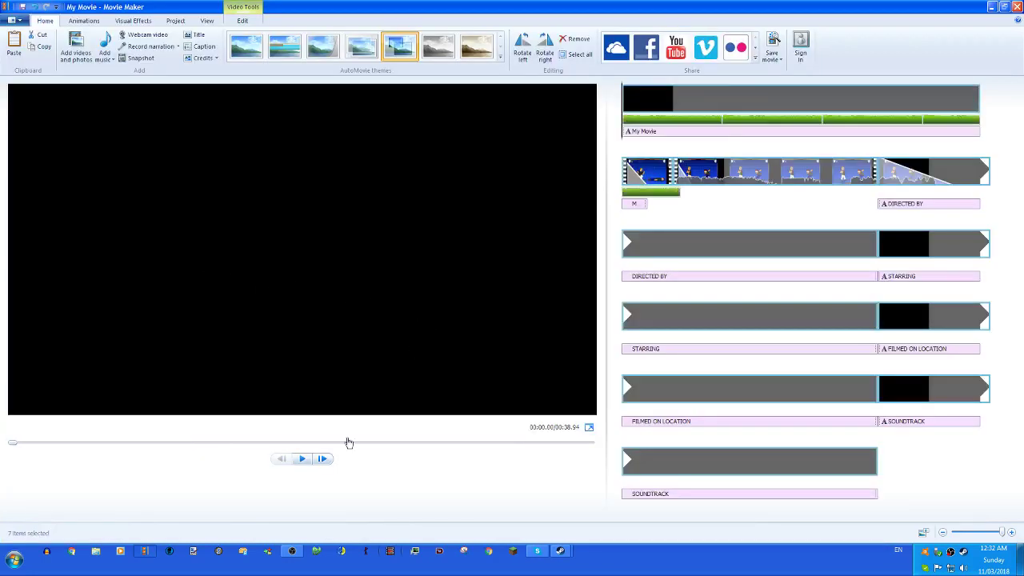
left_click(303, 459)
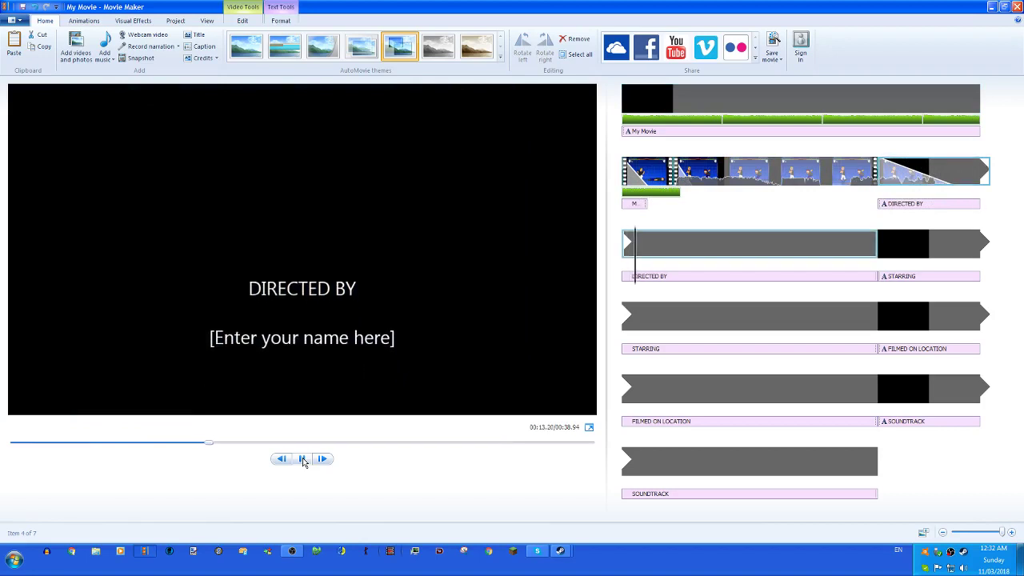
- Replay the My Movie title intro, then undo the AutoMovie theme
left_click(639, 97)
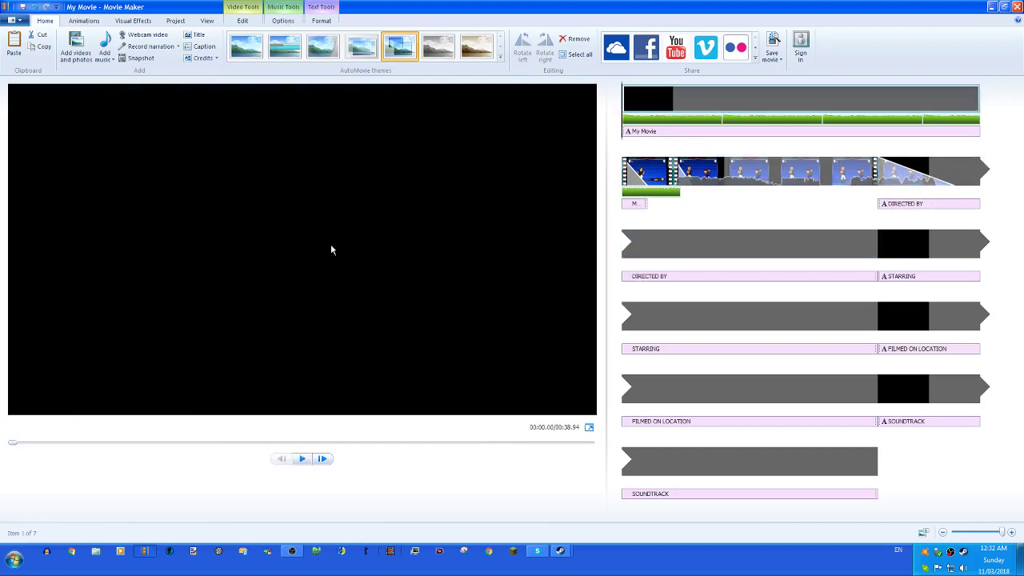
left_click(303, 462)
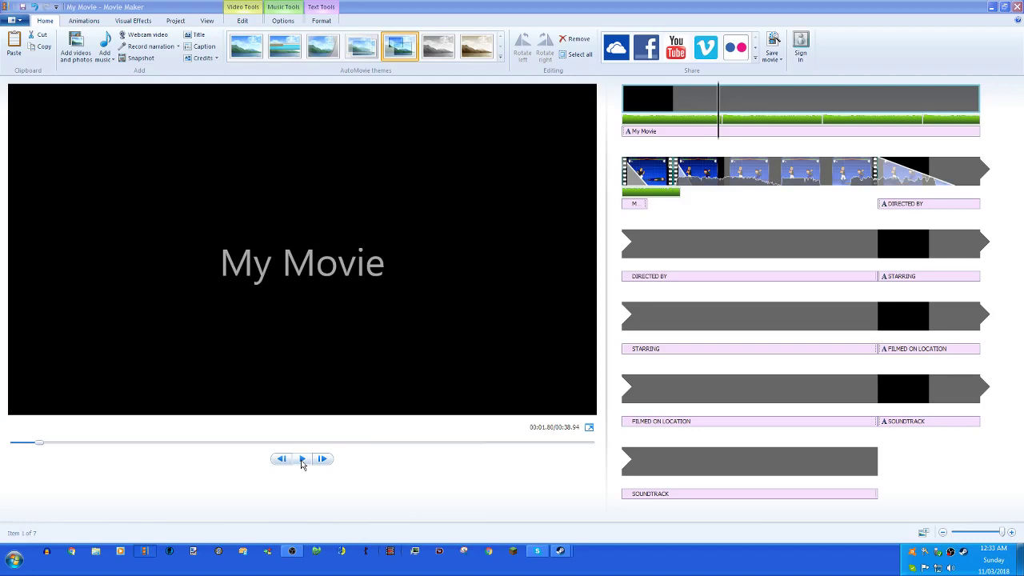
key("ctrl+z")
left_click(285, 41)
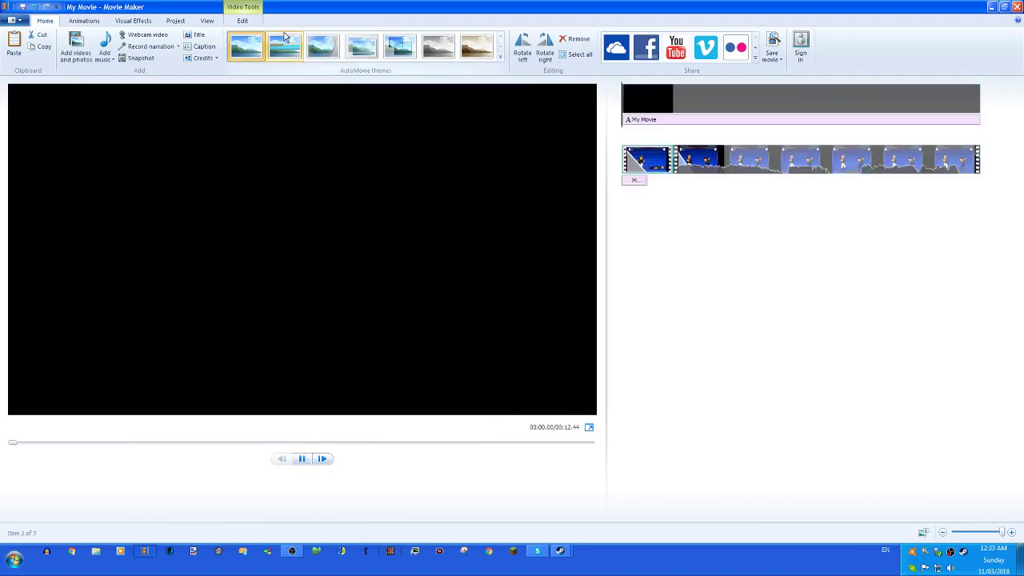
left_click(362, 45)
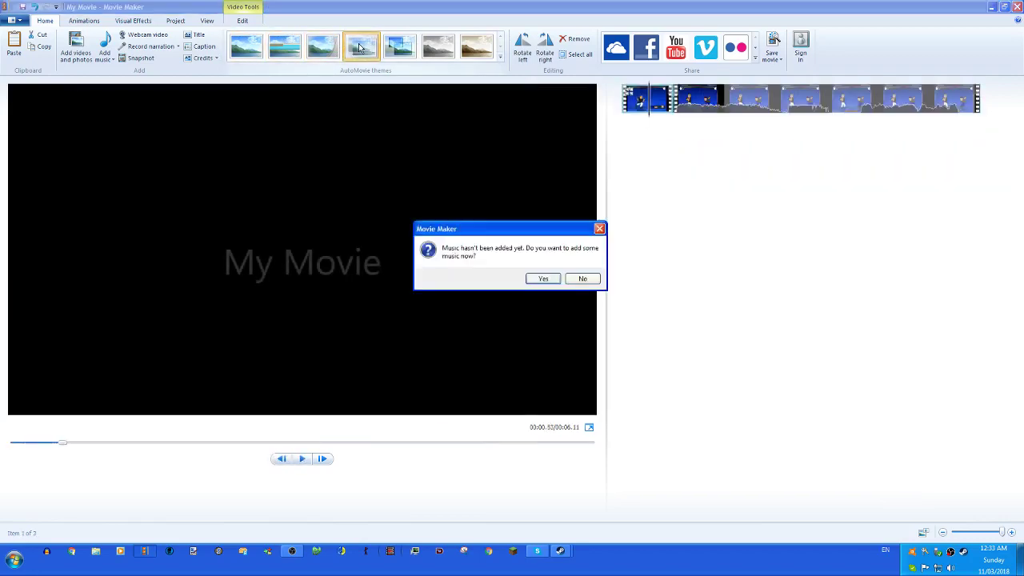
left_click(542, 279)
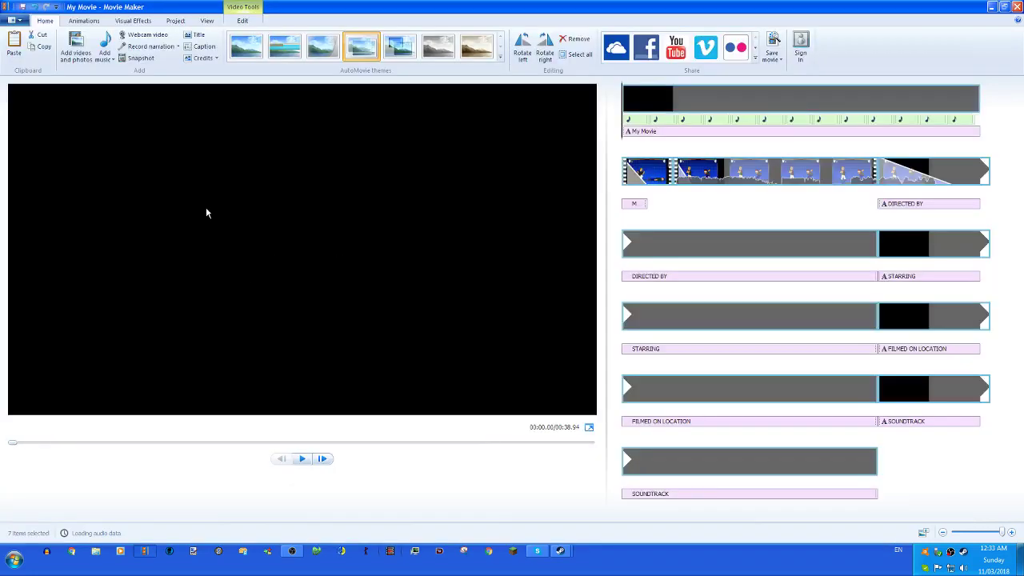
double_click(207, 209)
left_click(310, 459)
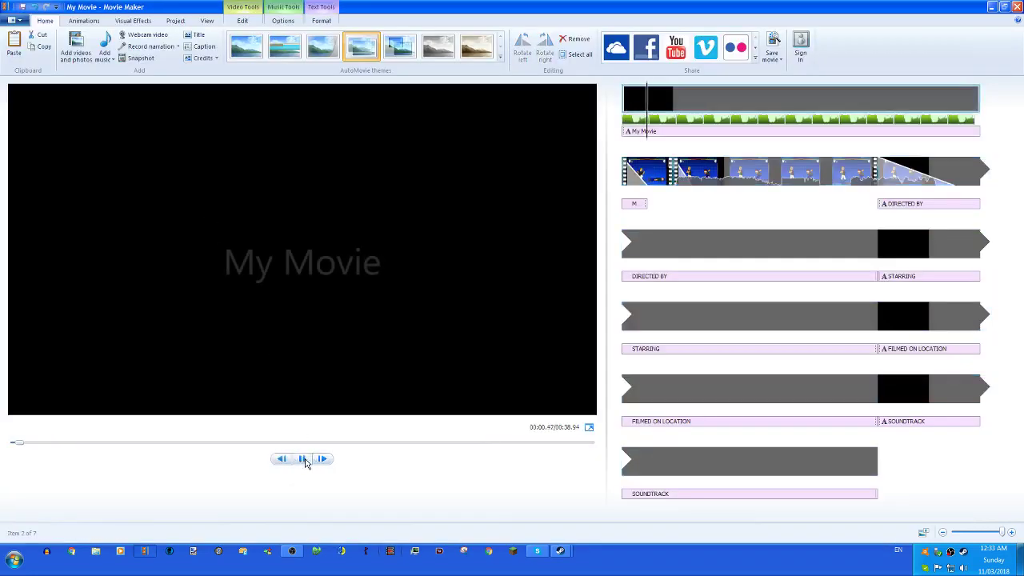